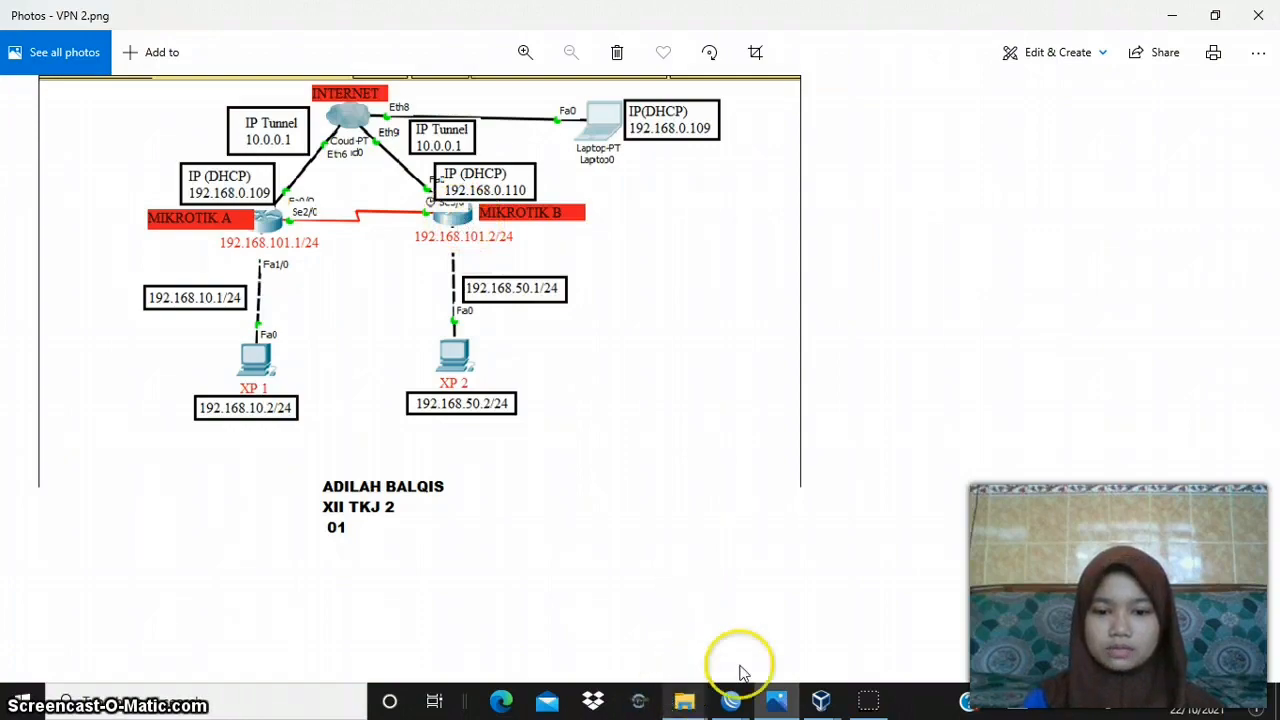
- Switch to Oracle VM VirtualBox Manager, select mikrotik praktek A, and check the network topology in VPN 2.png
mouse_move(825, 703)
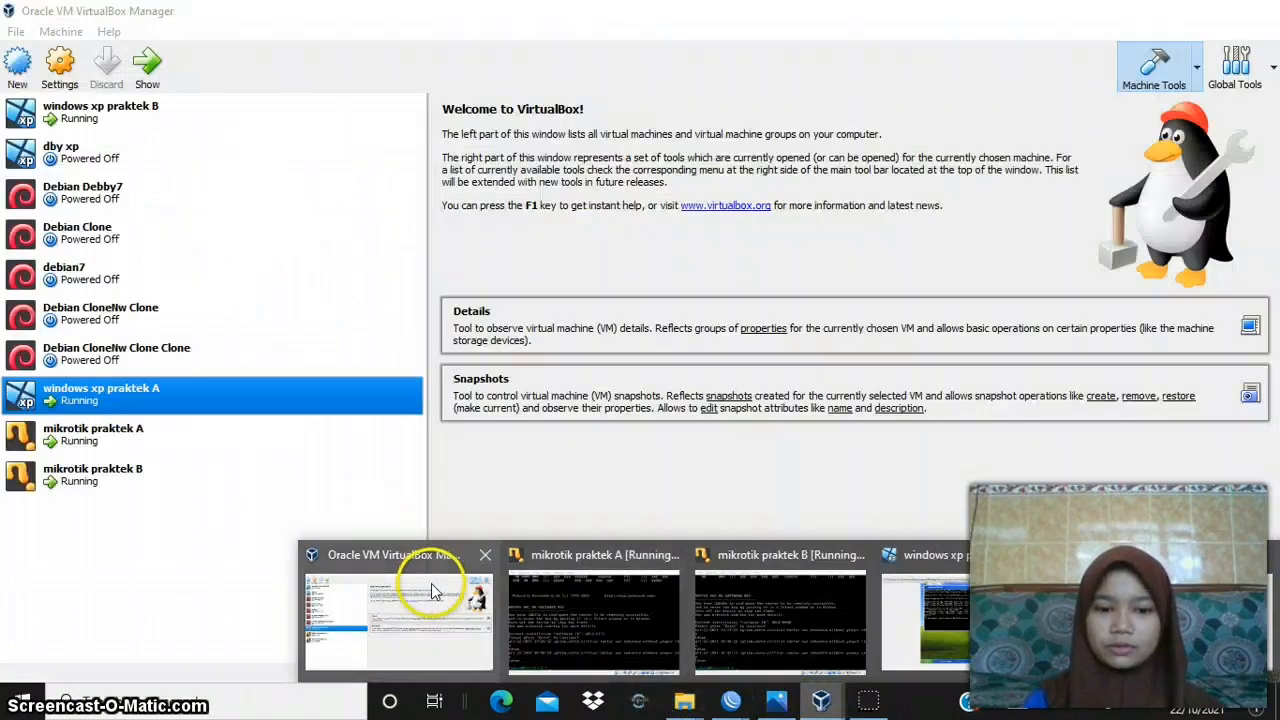
left_click(431, 583)
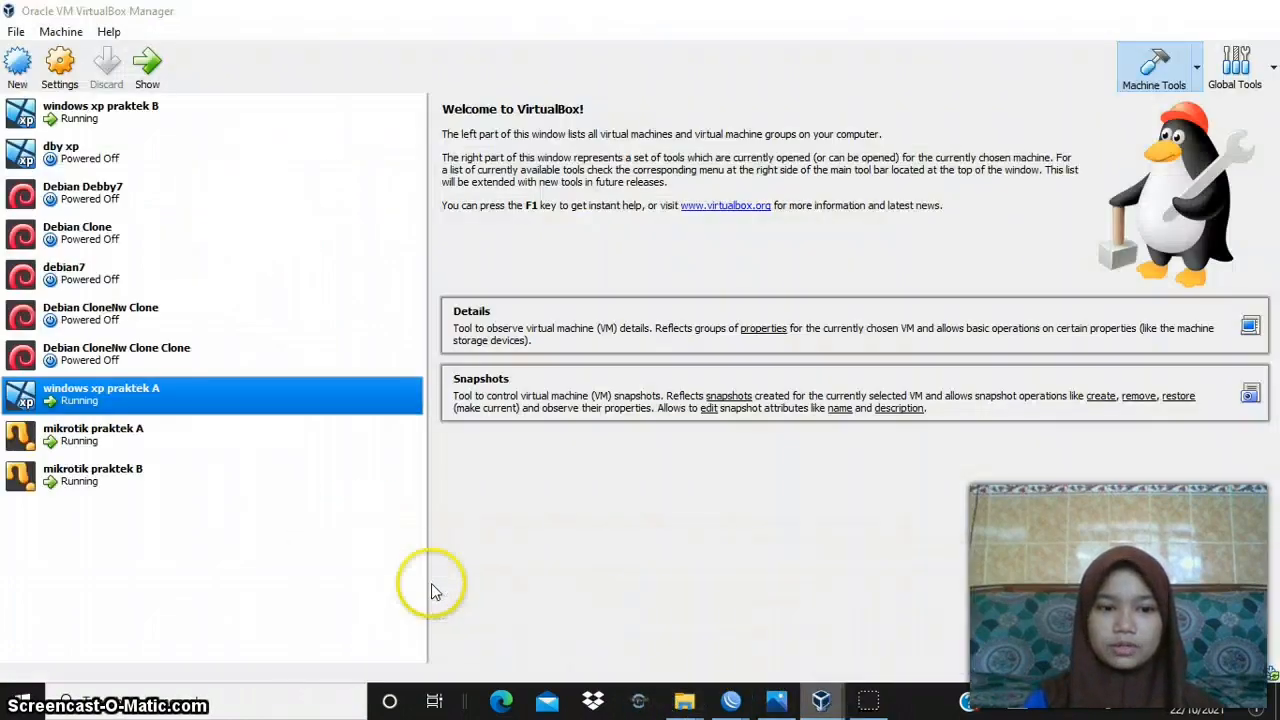
left_click(145, 440)
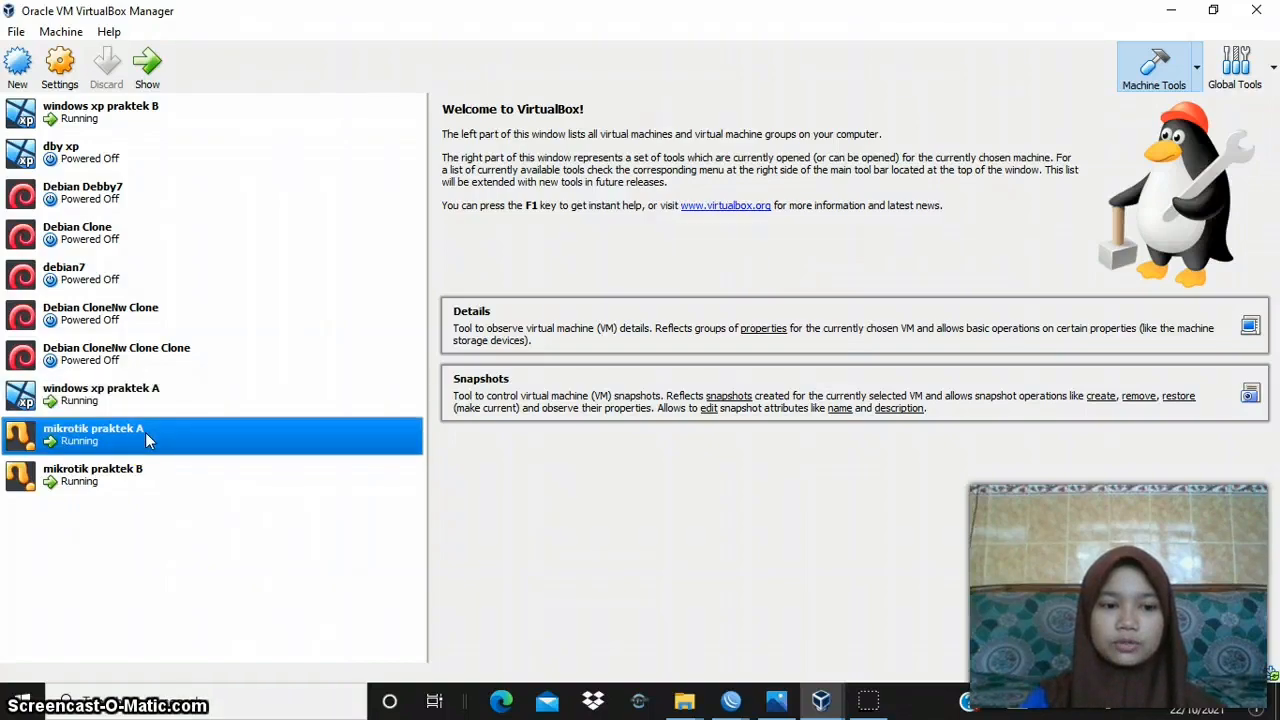
left_click(776, 700)
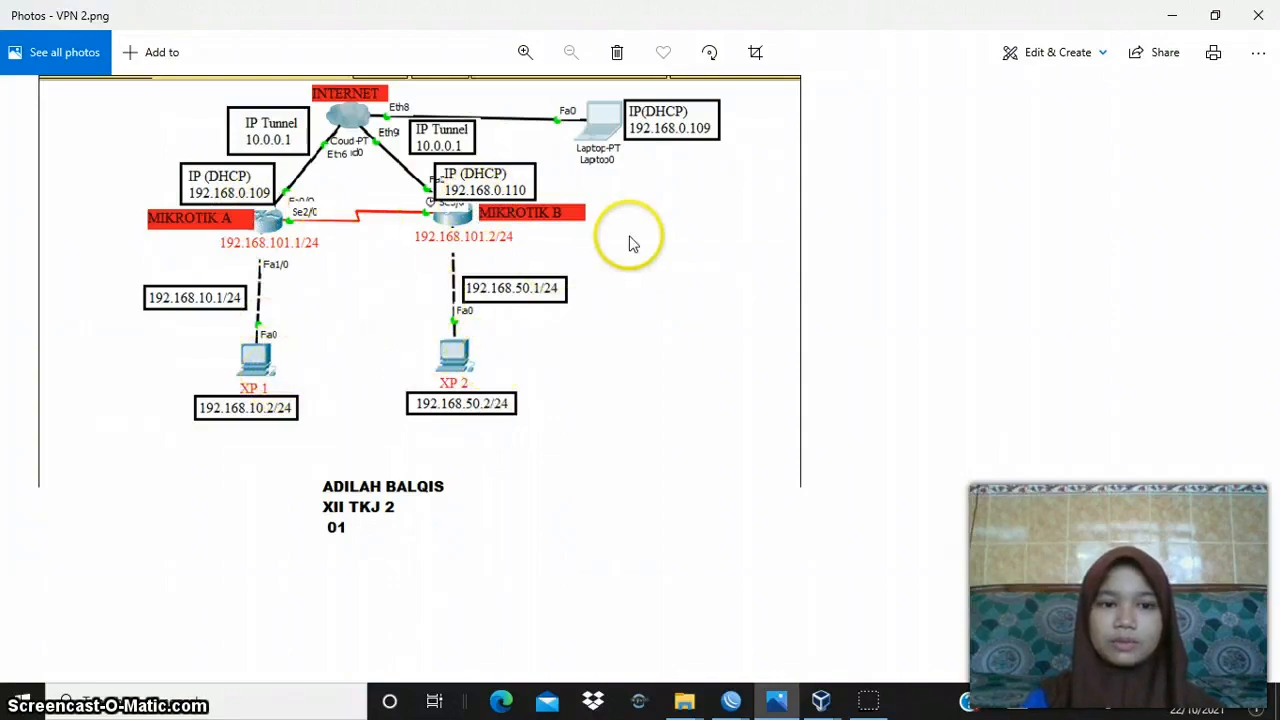
left_click(1190, 14)
- Go through the MikroTik and Windows XP practice machines in the virtual machine list
left_click(235, 487)
left_click(236, 451)
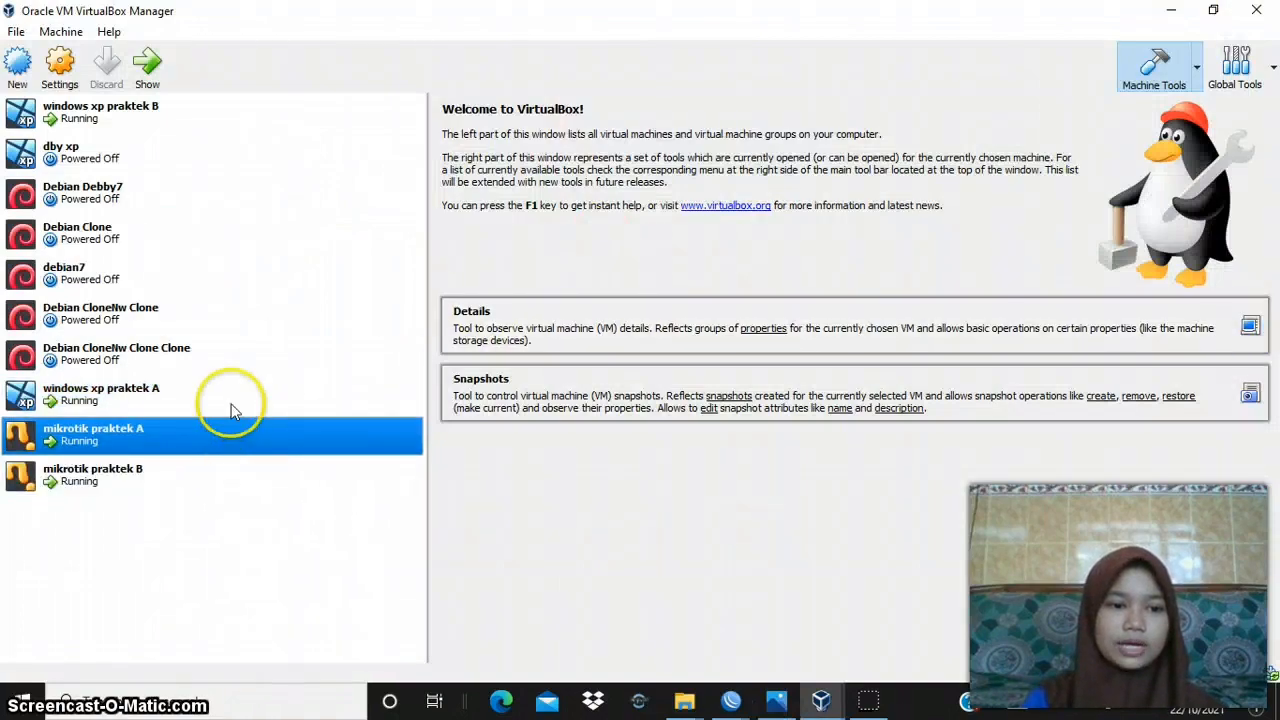
left_click(228, 406)
left_click(222, 128, "ctrl")
left_click(222, 128)
left_click(142, 428, "ctrl")
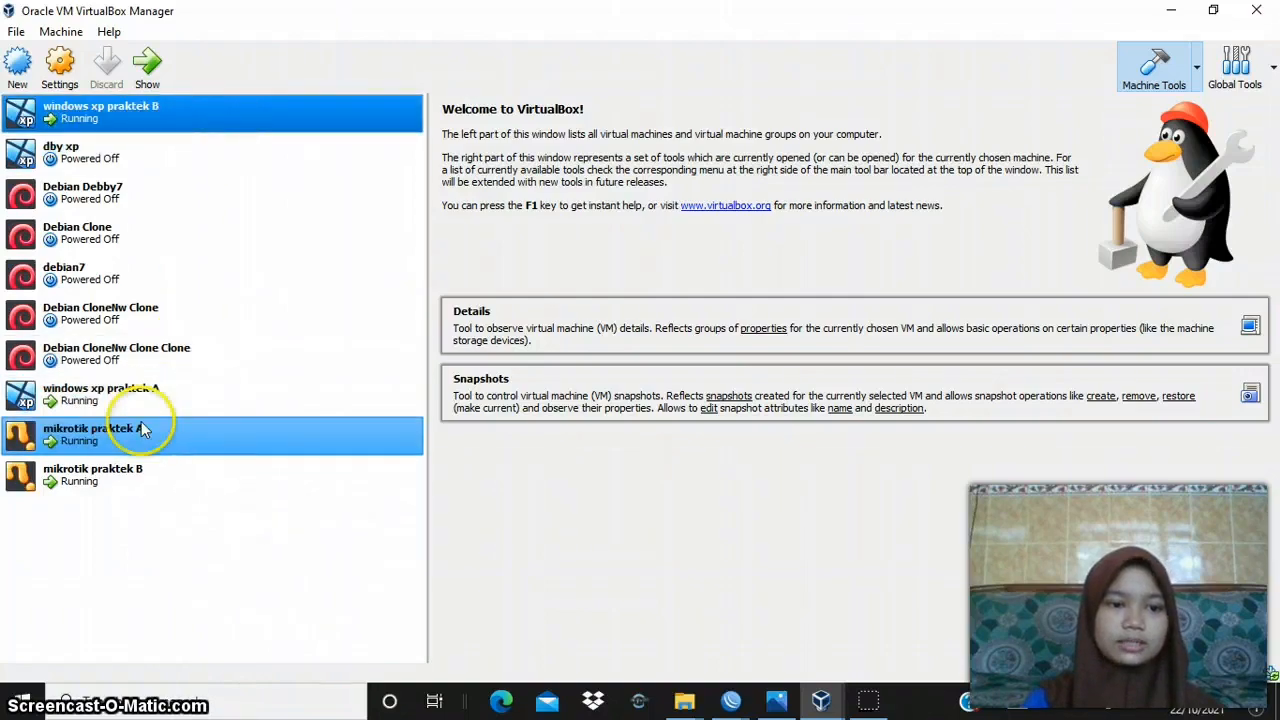
- Review the network settings of mikrotik praktek A for Adapter 1, including the advanced options, and check the host's Wi-Fi connection
left_click(140, 432)
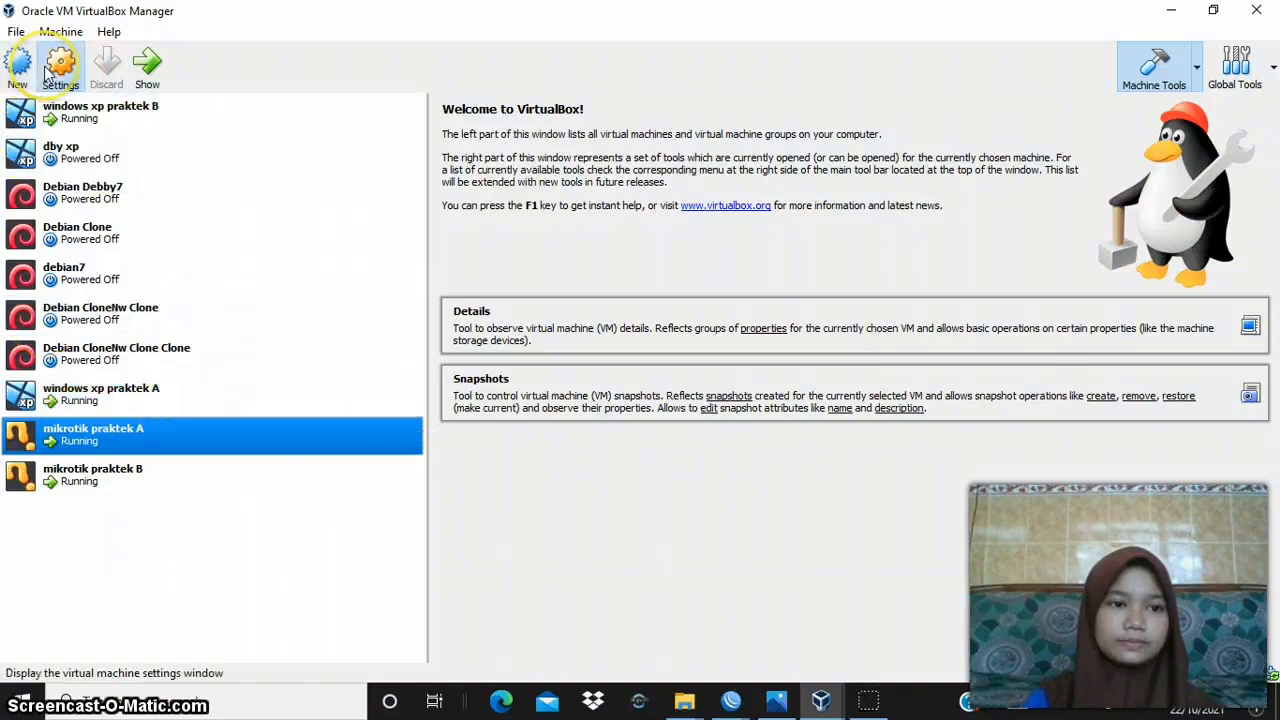
left_click(46, 72)
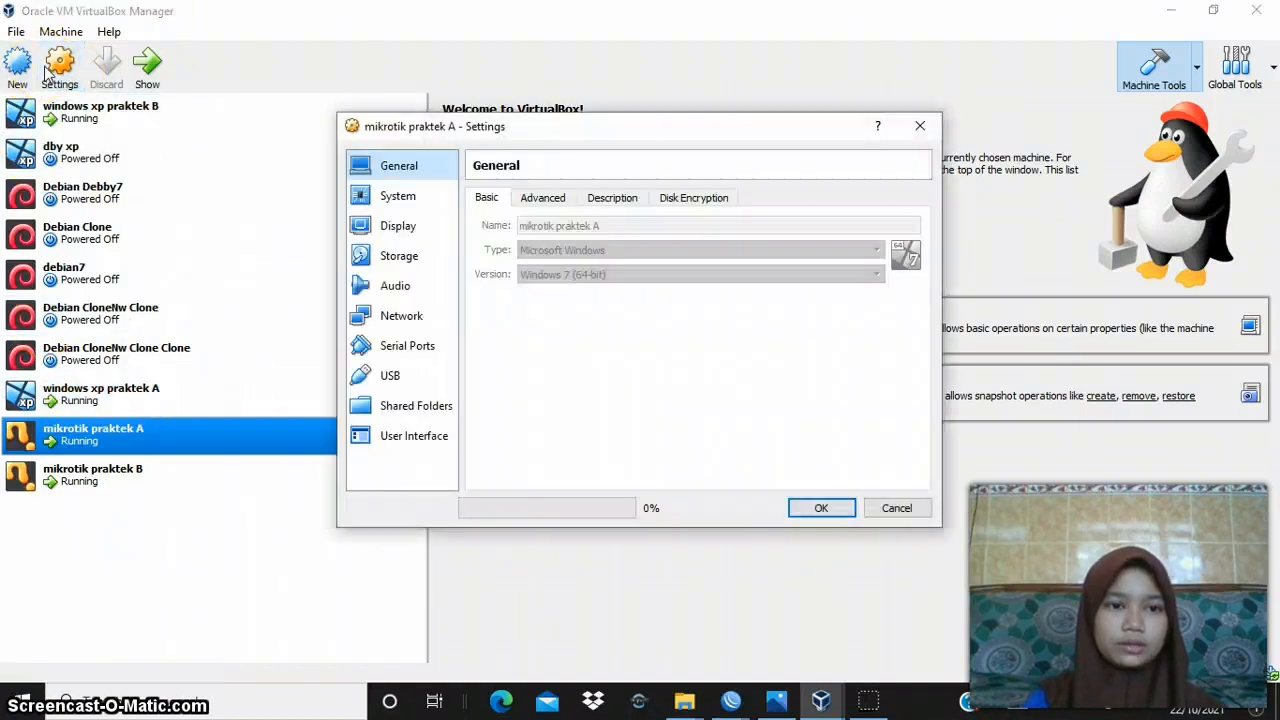
left_click(425, 316)
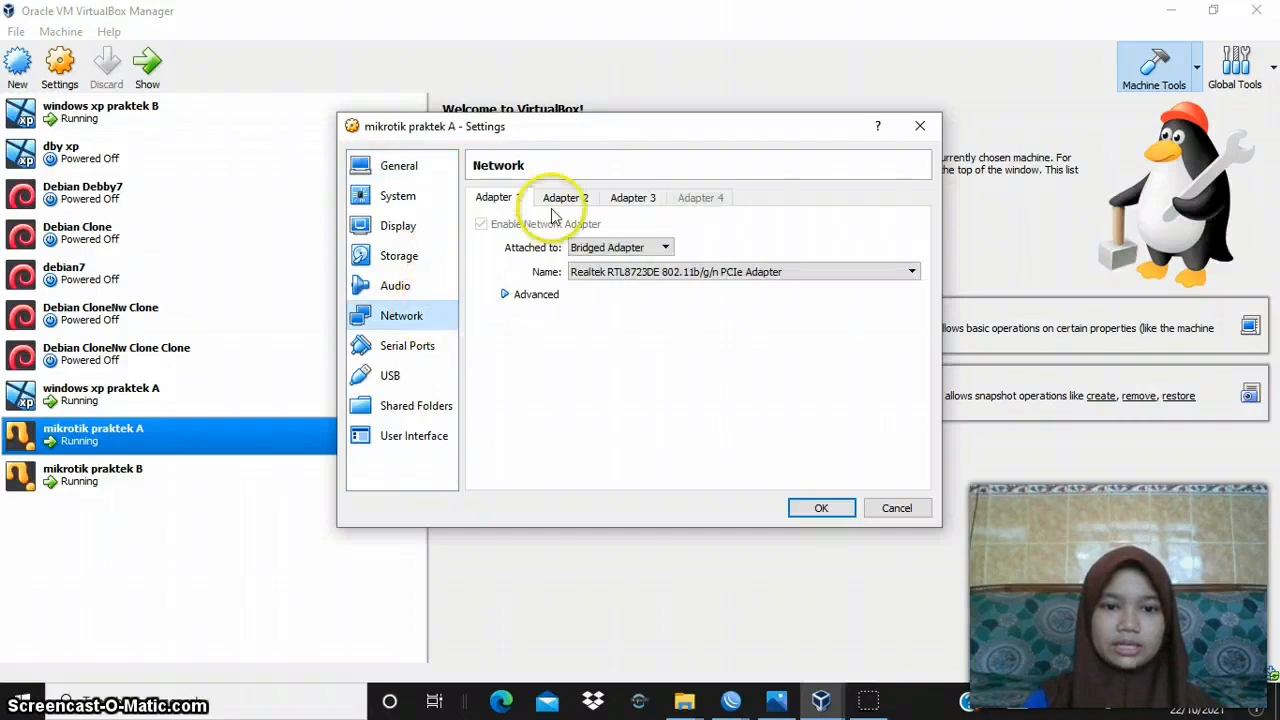
left_click(508, 295)
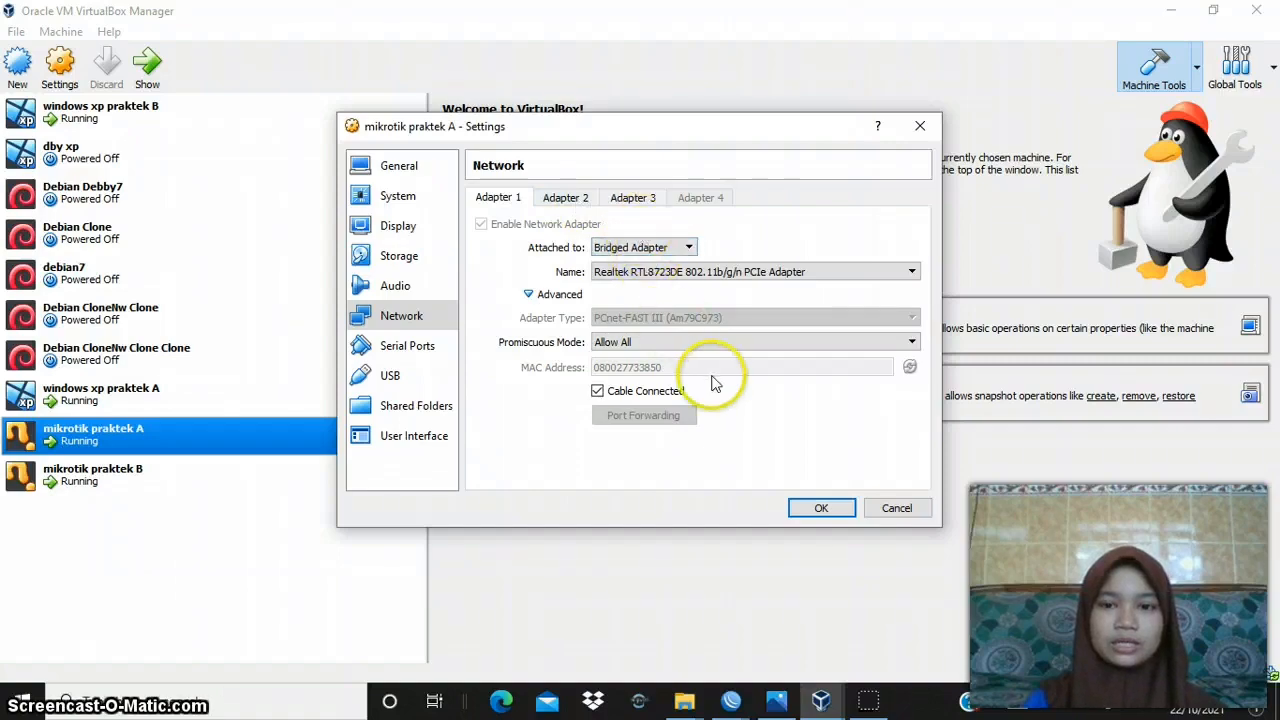
left_click(1137, 714)
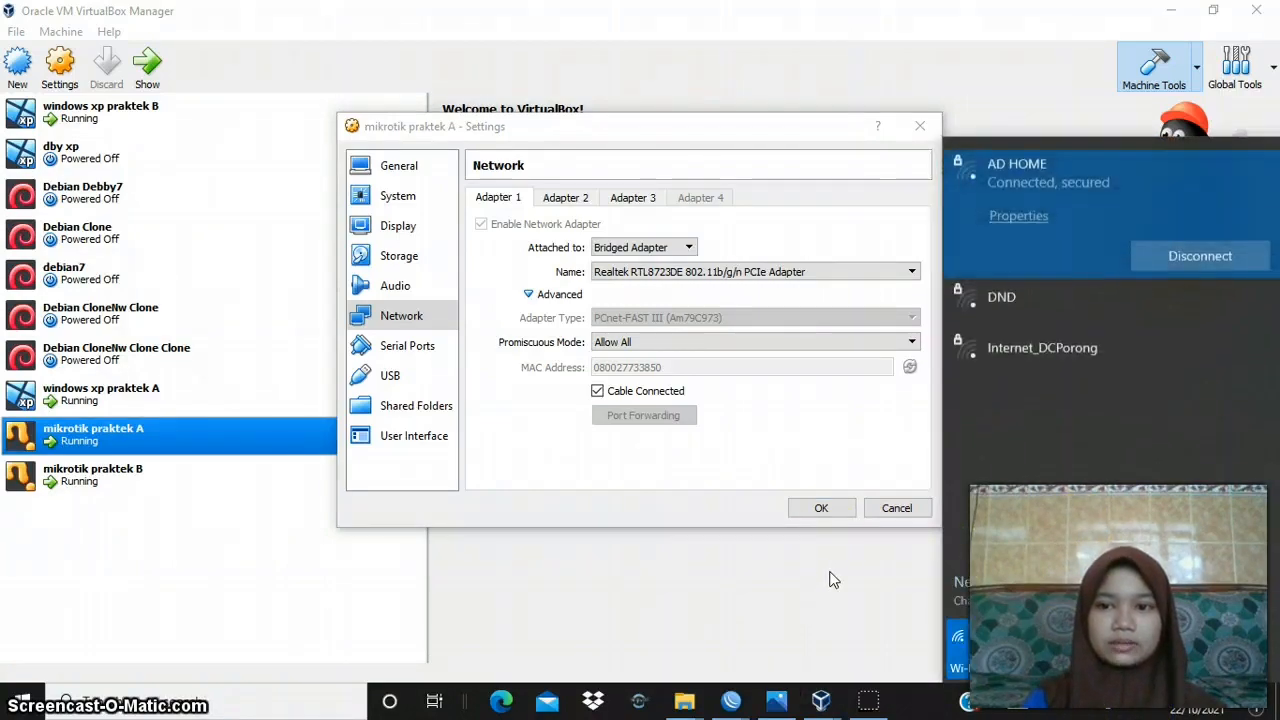
left_click(800, 594)
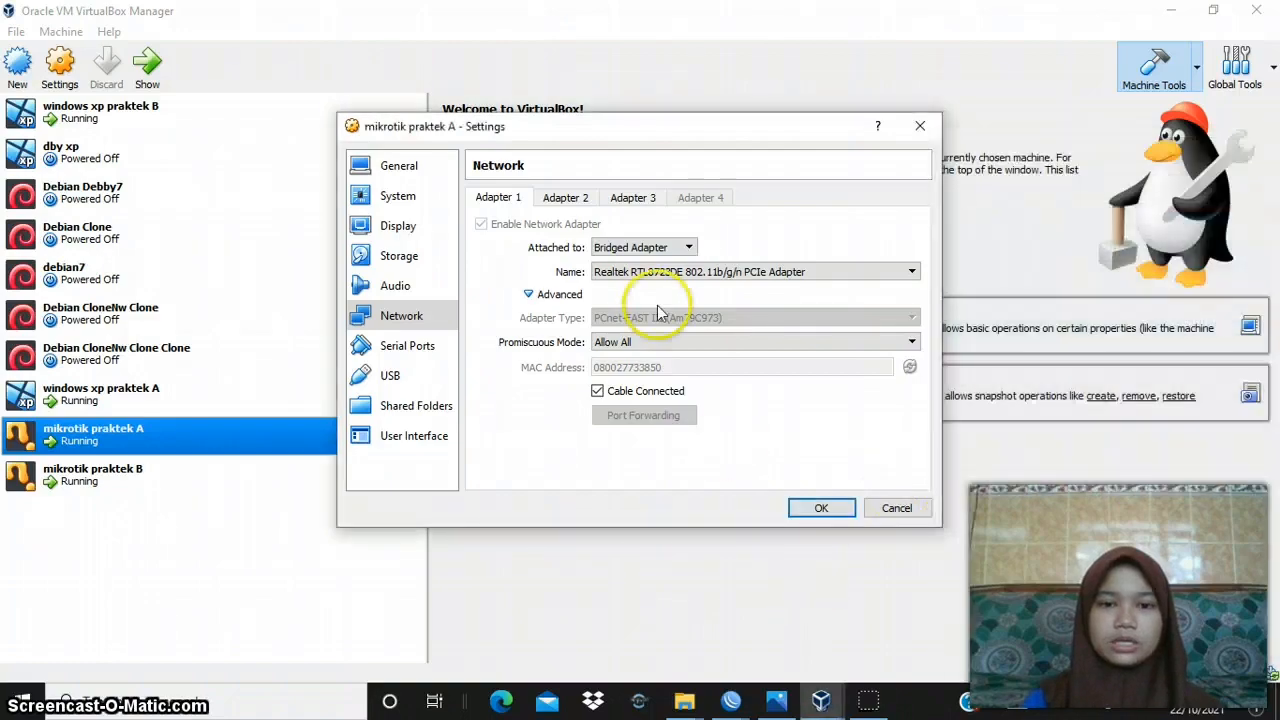
- Review the Adapter 2 and Adapter 3 network settings of mikrotik praktek A and accept the settings
left_click(575, 205)
left_click(641, 271)
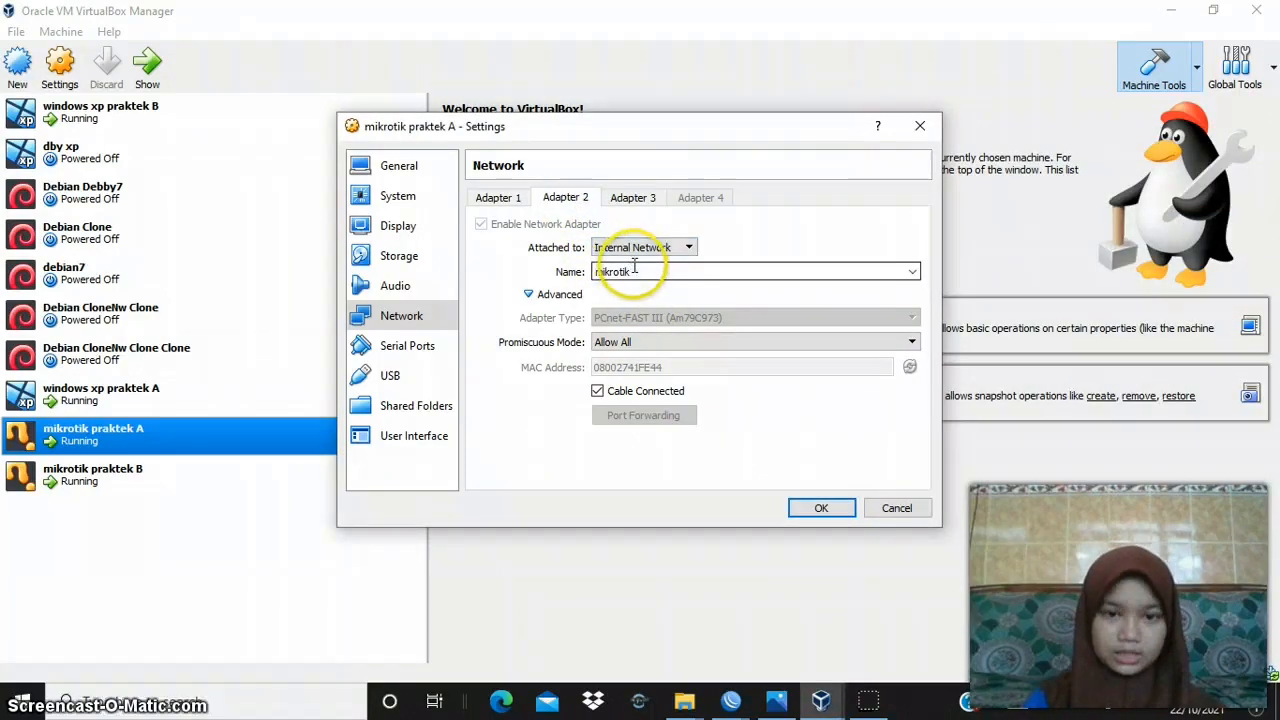
left_click(631, 199)
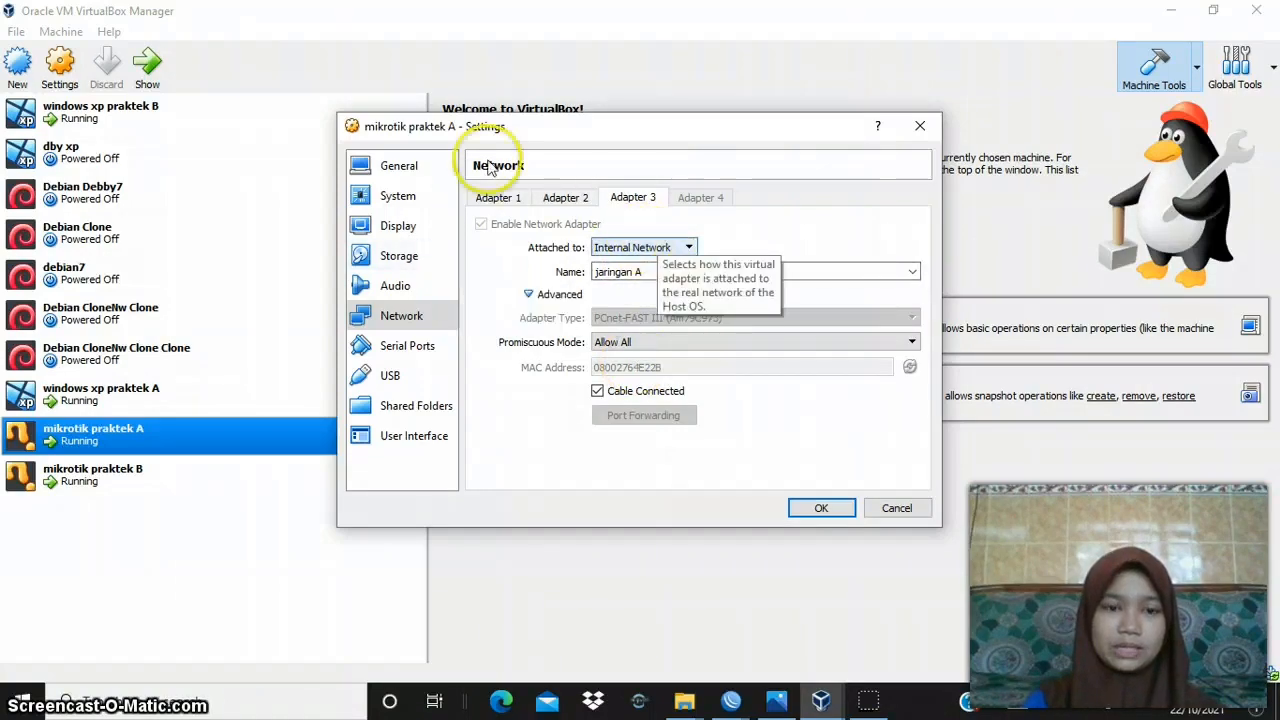
left_click(820, 509)
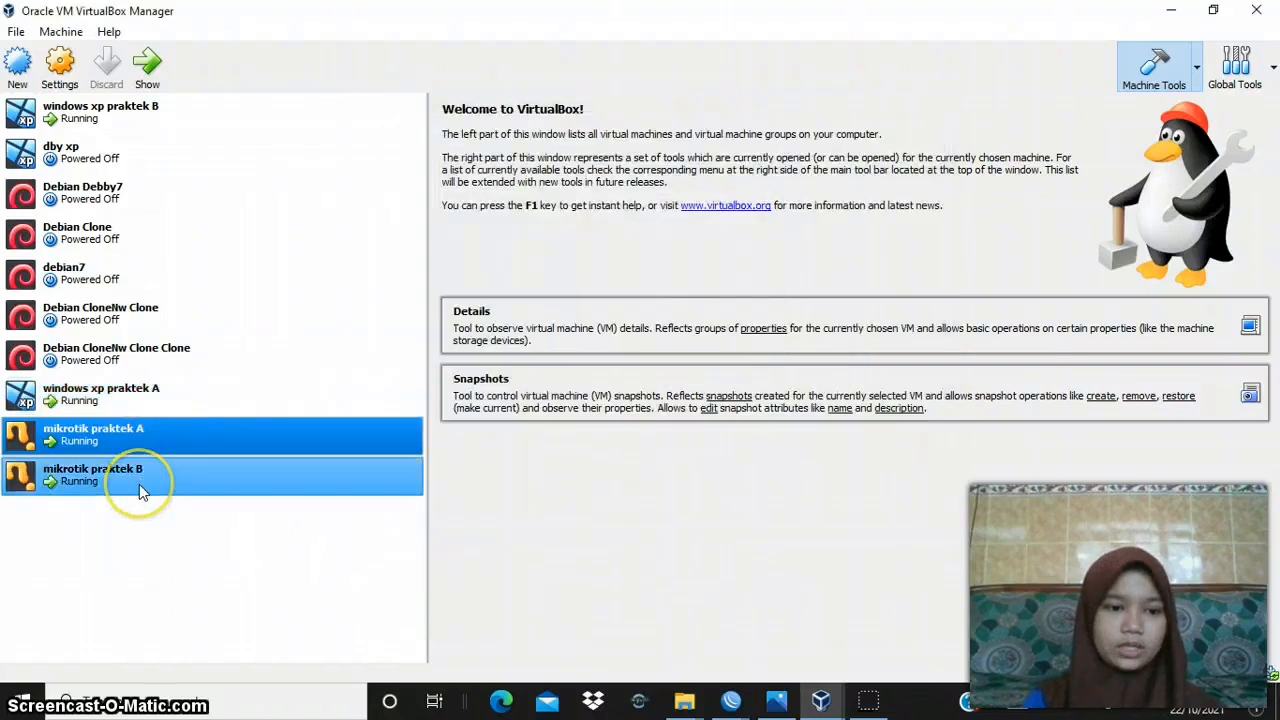
- Review the network settings of mikrotik praktek B for Adapters 1, 2 and 3, including the advanced options, and accept them
left_click(139, 488)
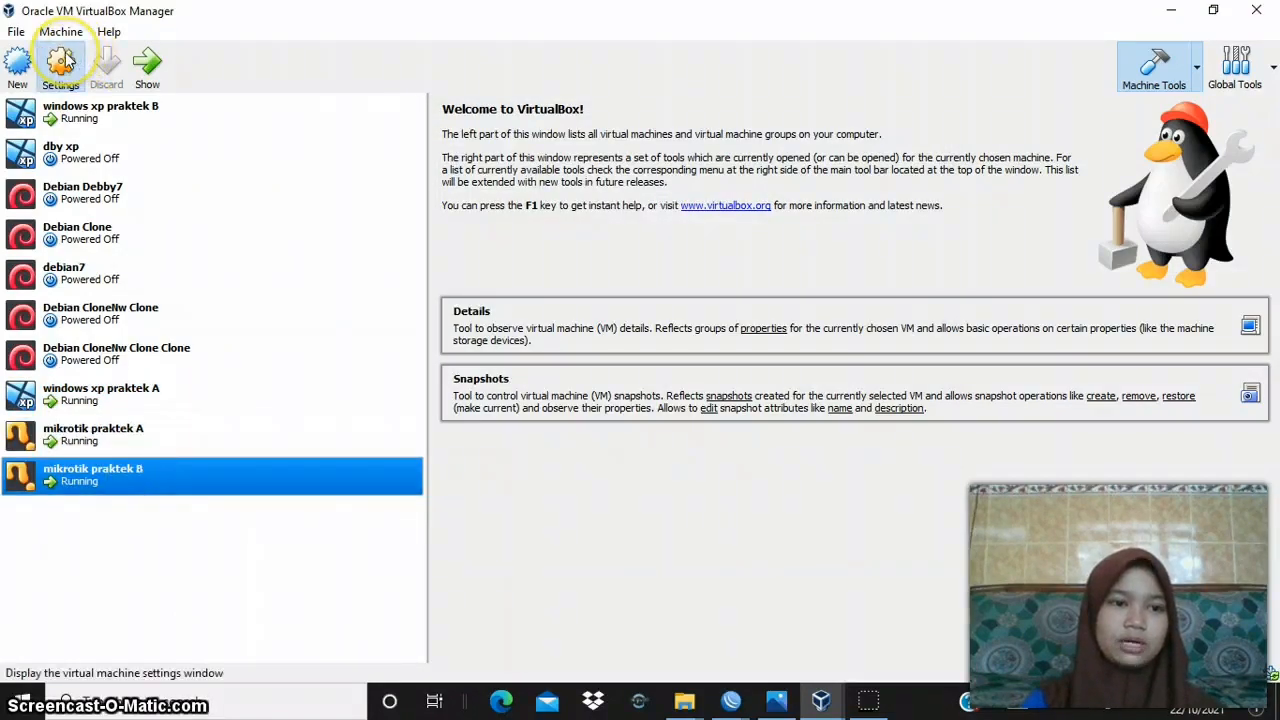
left_click(60, 64)
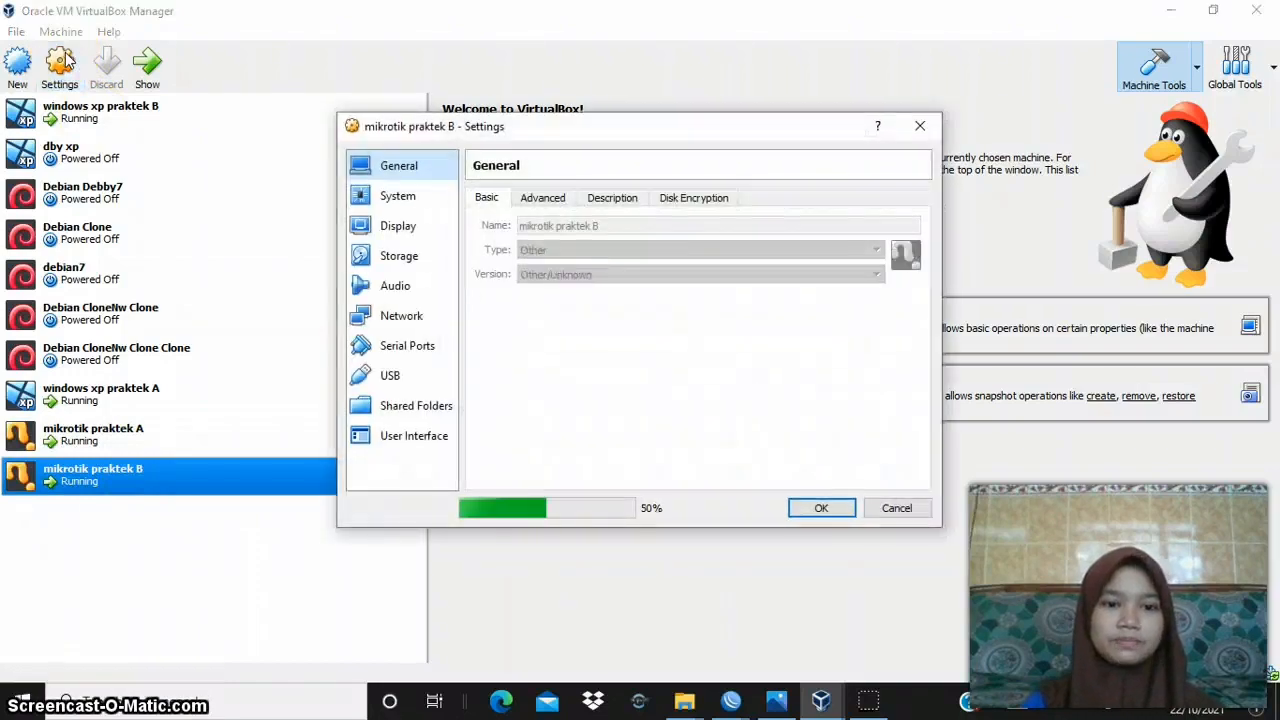
left_click(403, 316)
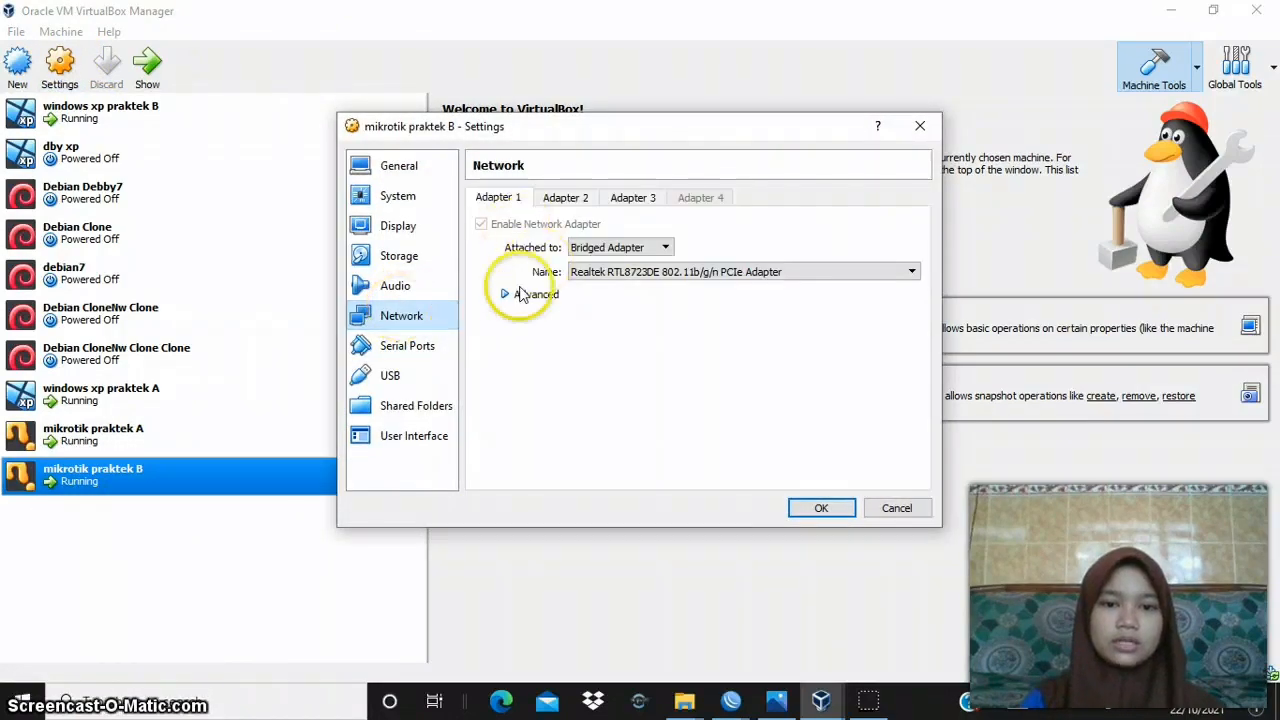
left_click(505, 296)
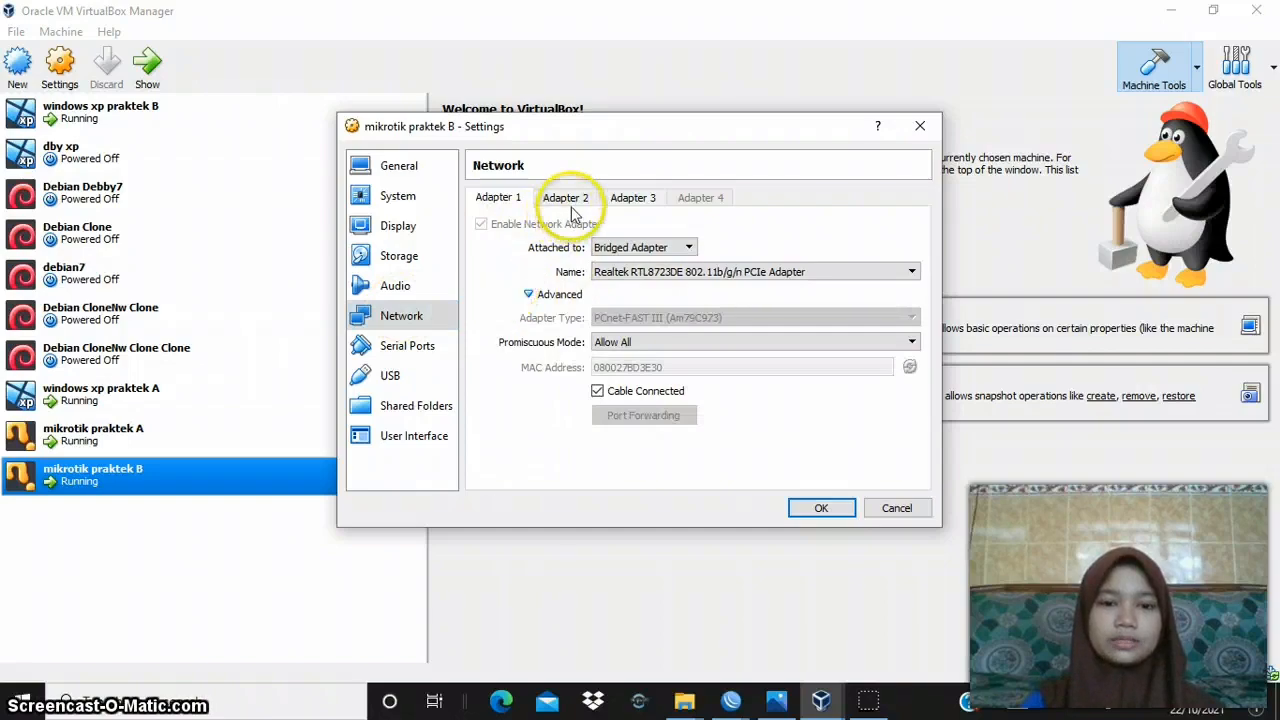
left_click(576, 206)
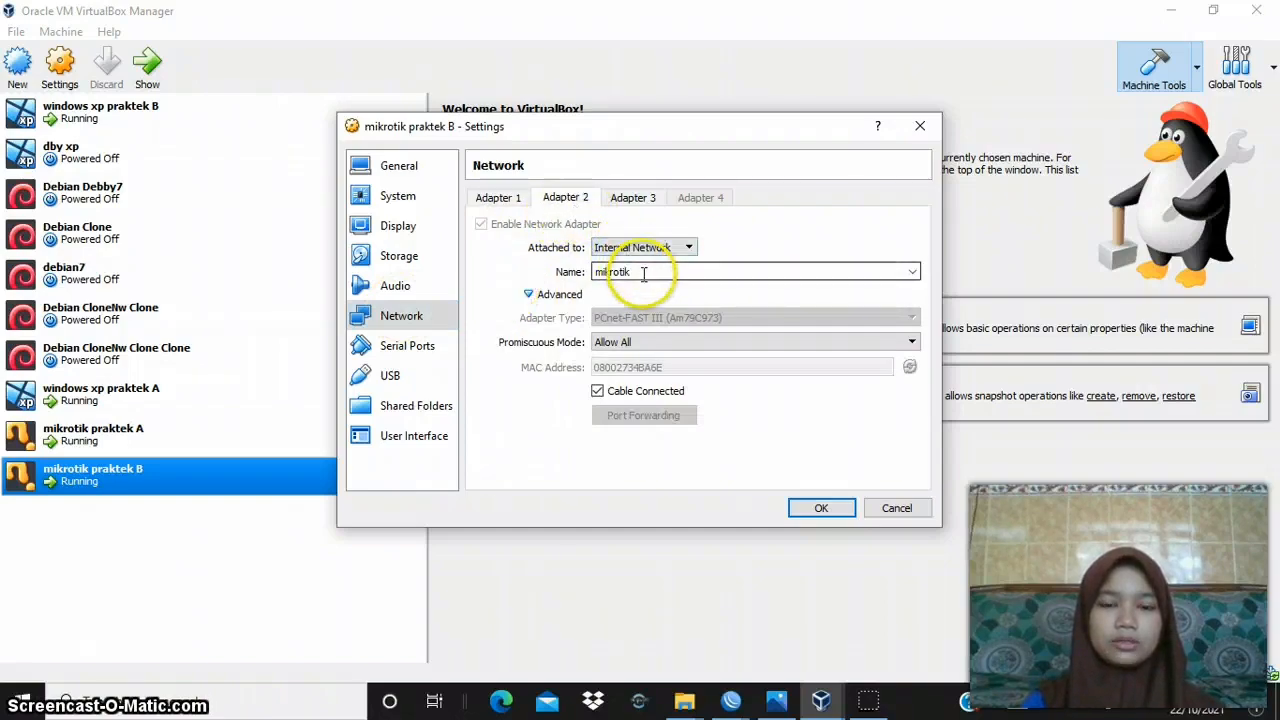
left_click(632, 196)
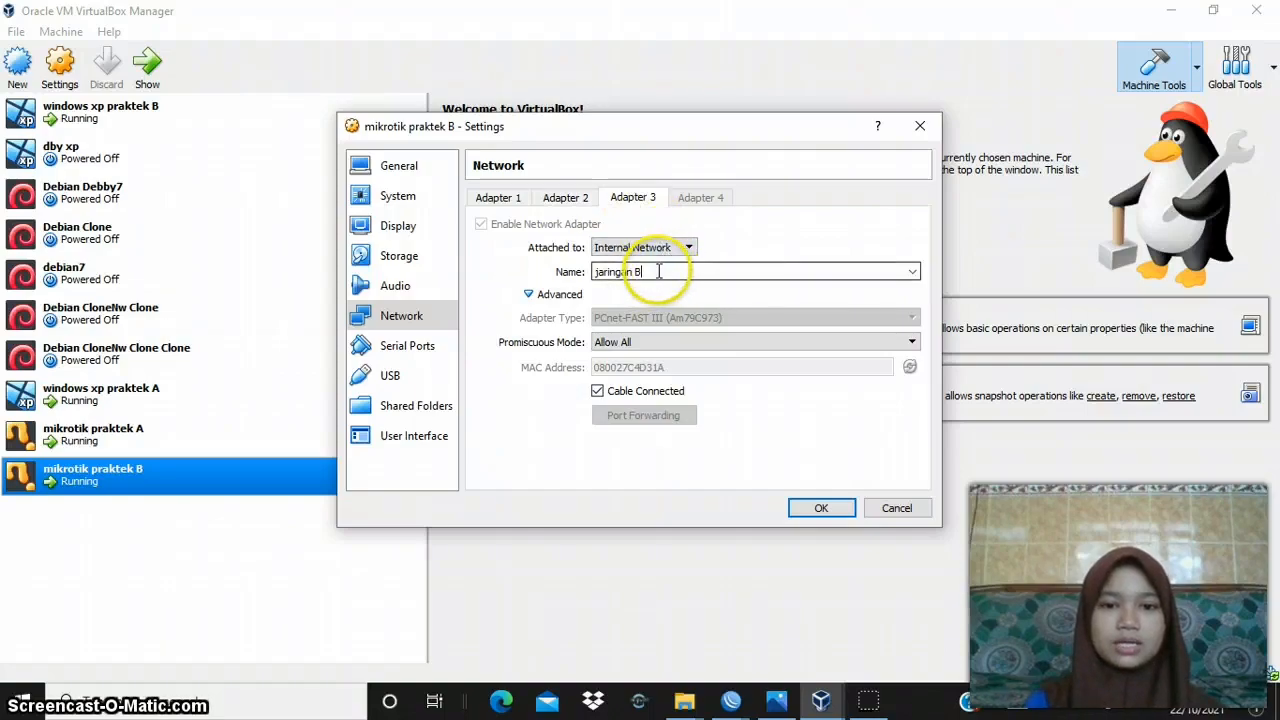
left_click(820, 509)
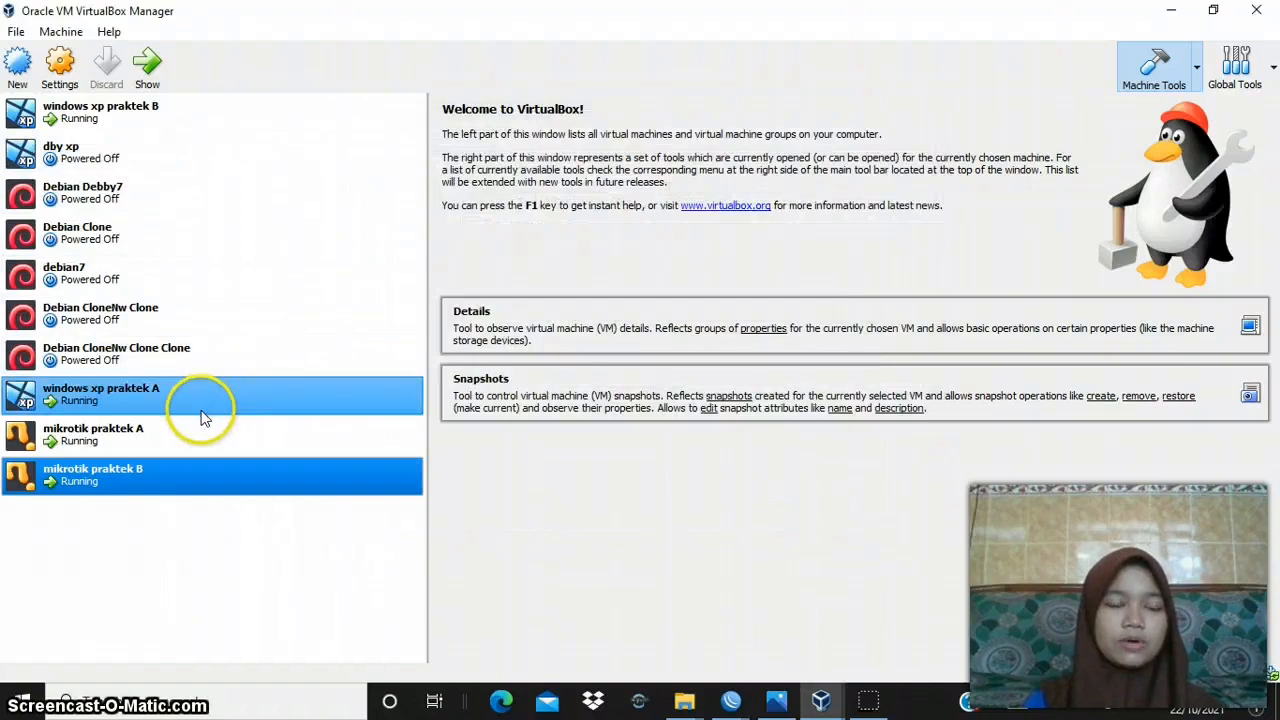
- Review the Adapter 1 network settings of windows xp praktek A, including the advanced options, and accept them
left_click(195, 405)
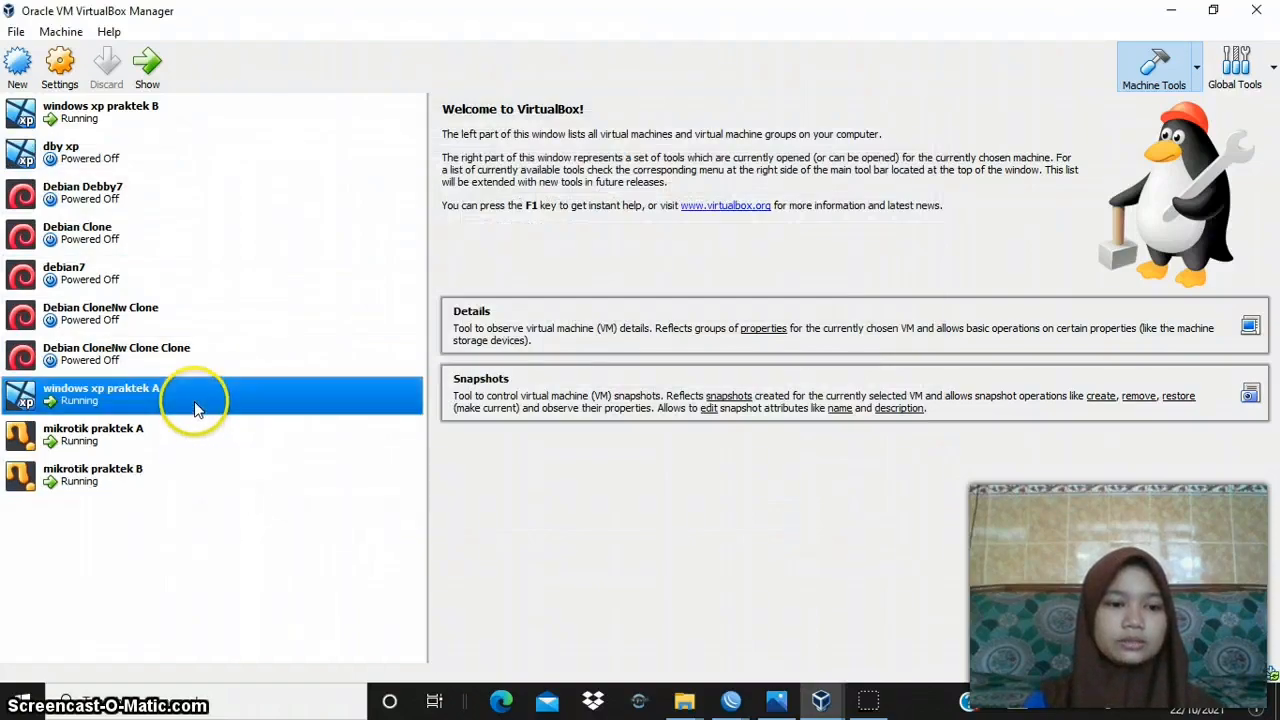
left_click(63, 88)
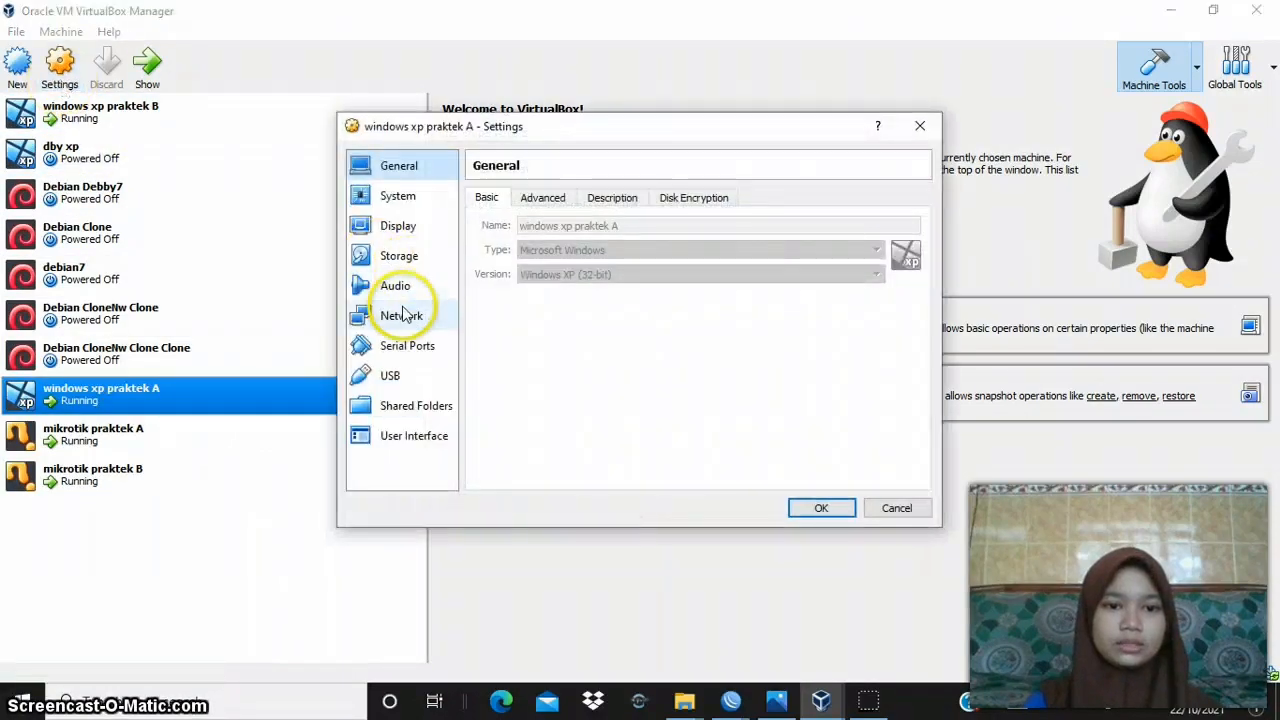
left_click(410, 315)
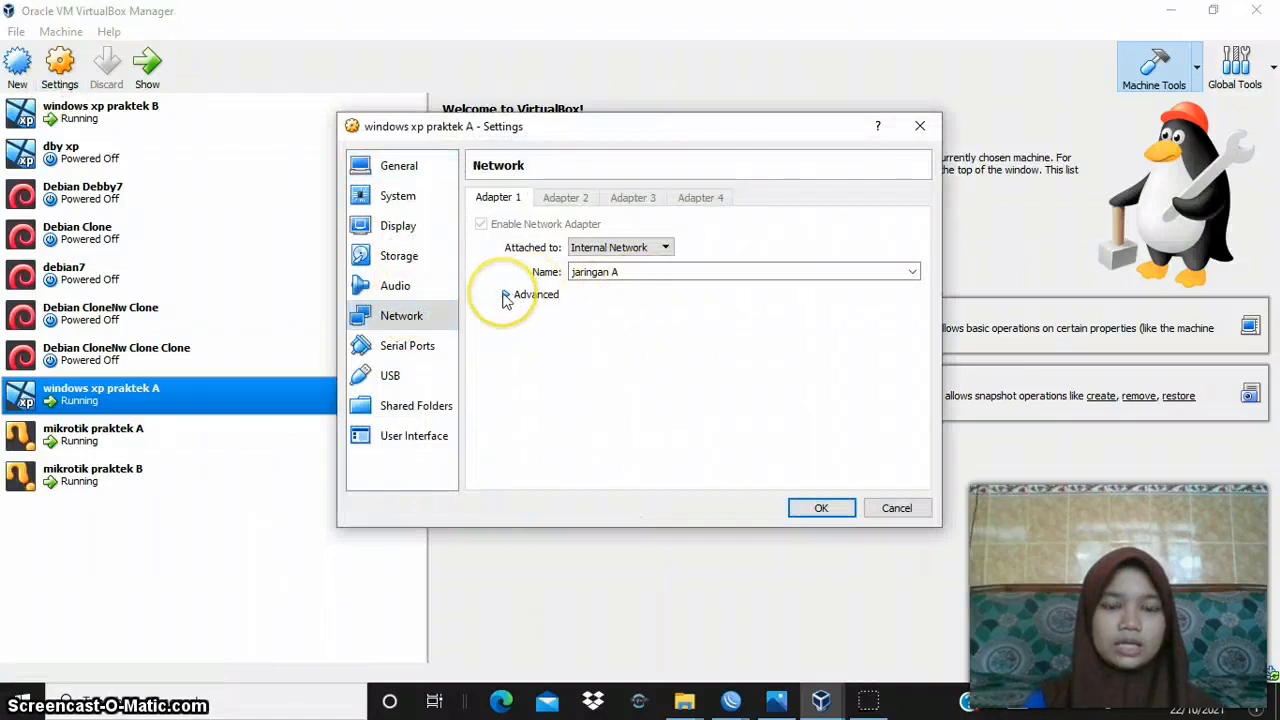
left_click(505, 296)
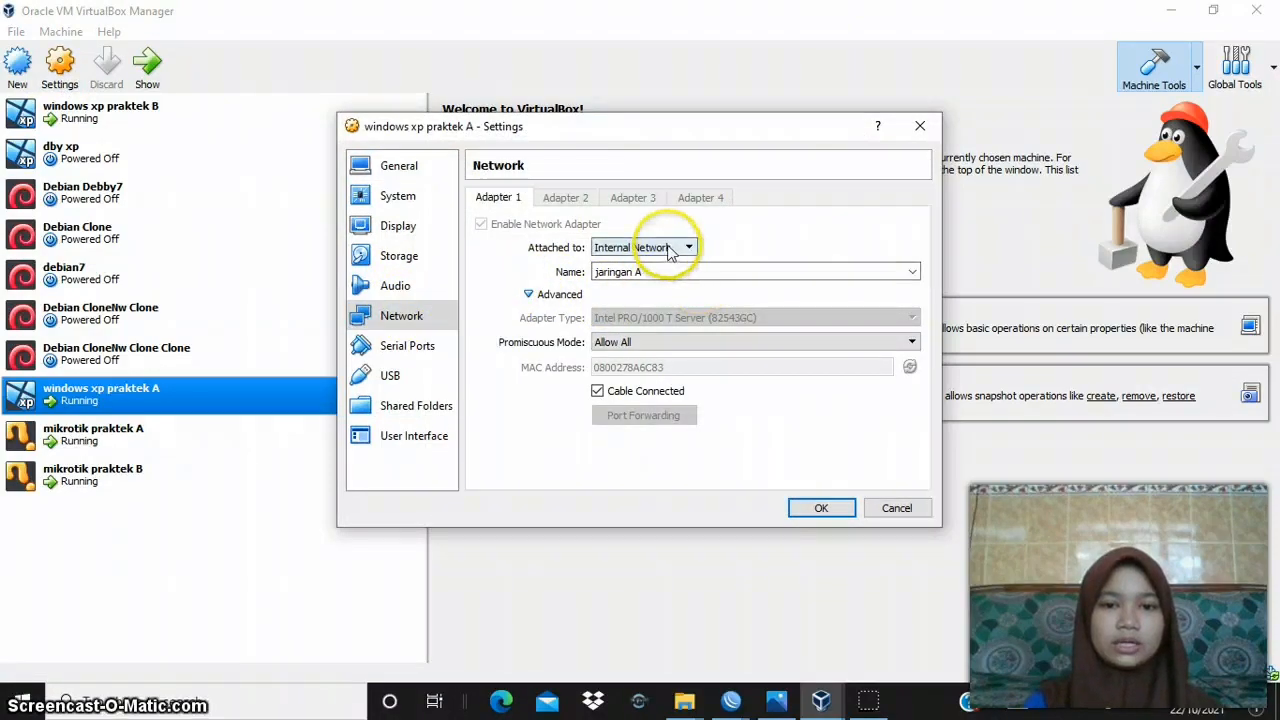
left_click(818, 509)
- Review the Adapter 1 network settings of windows xp praktek B, including the advanced options, and accept them
left_click(250, 118)
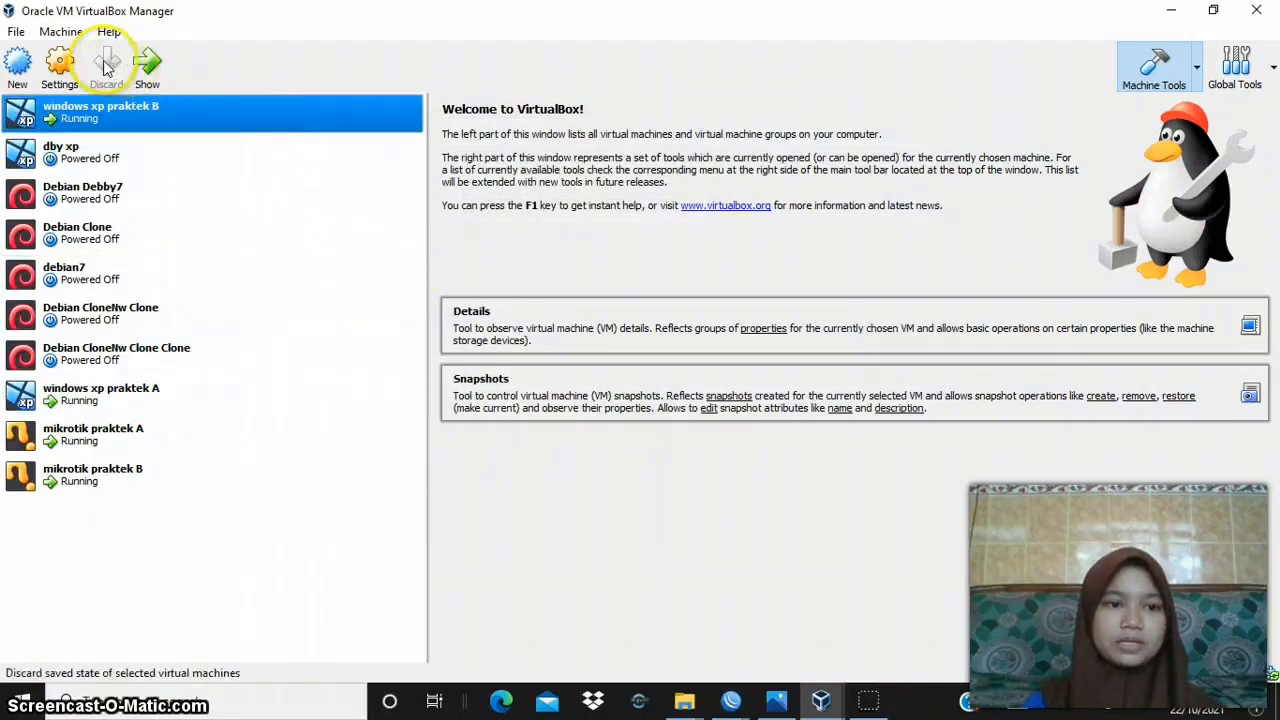
left_click(62, 64)
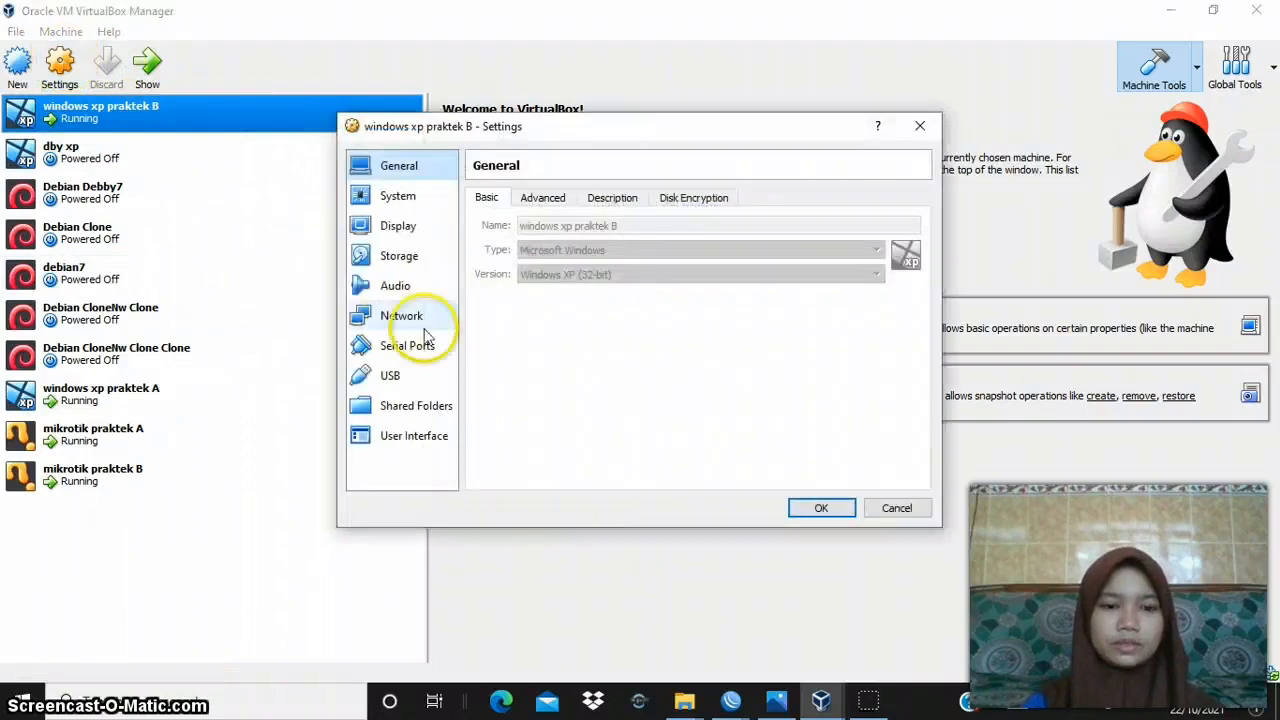
left_click(410, 318)
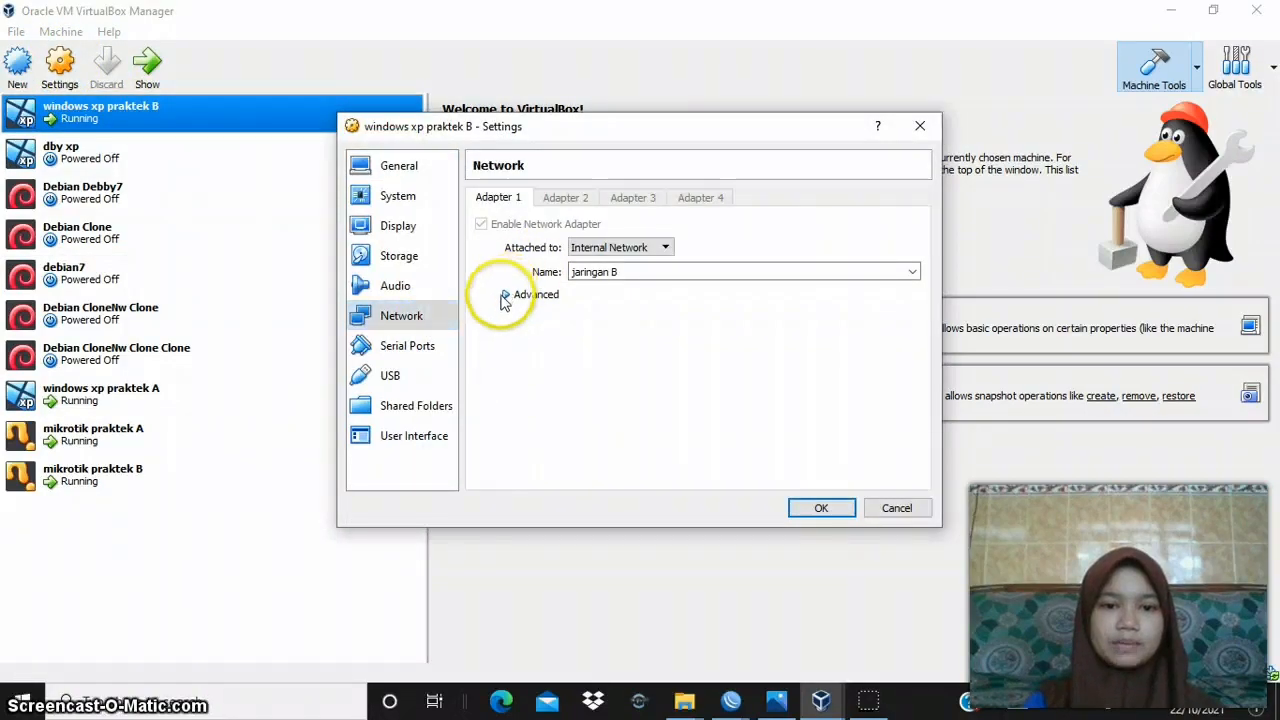
left_click(505, 295)
left_click(820, 508)
- Bring up the running consoles of mikrotik praktek A and mikrotik praktek B
left_click(160, 428)
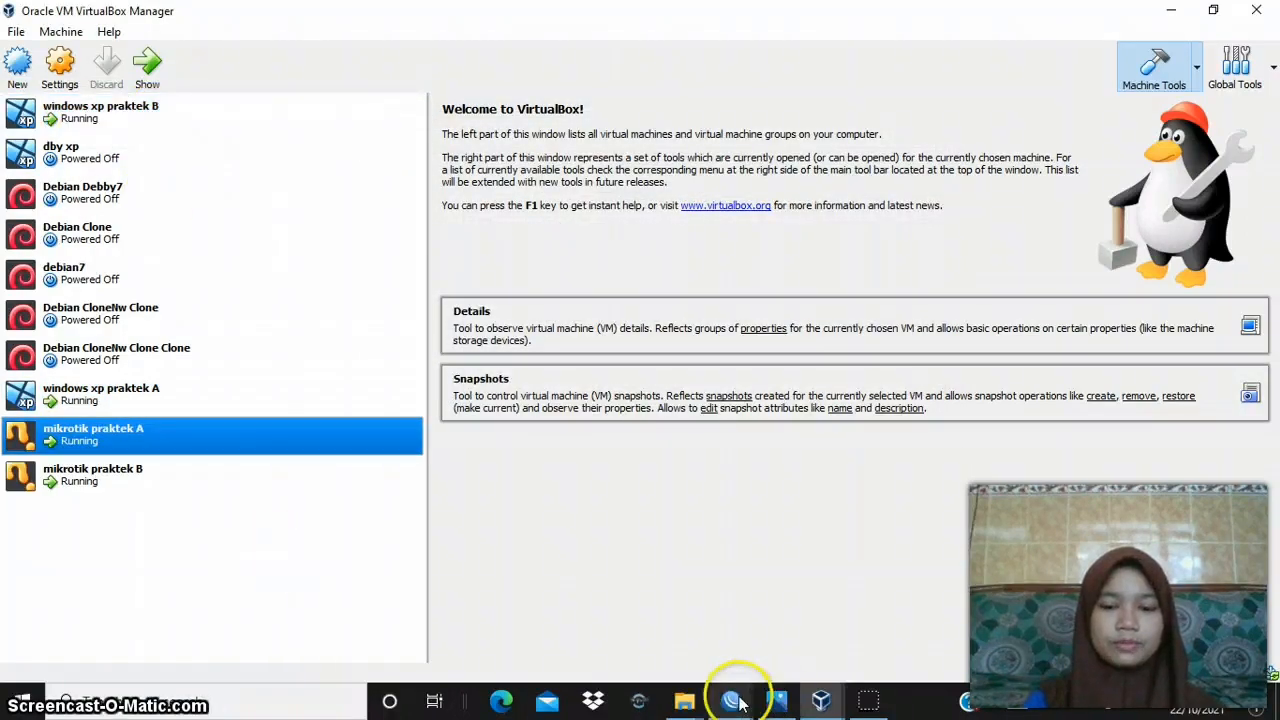
mouse_move(822, 705)
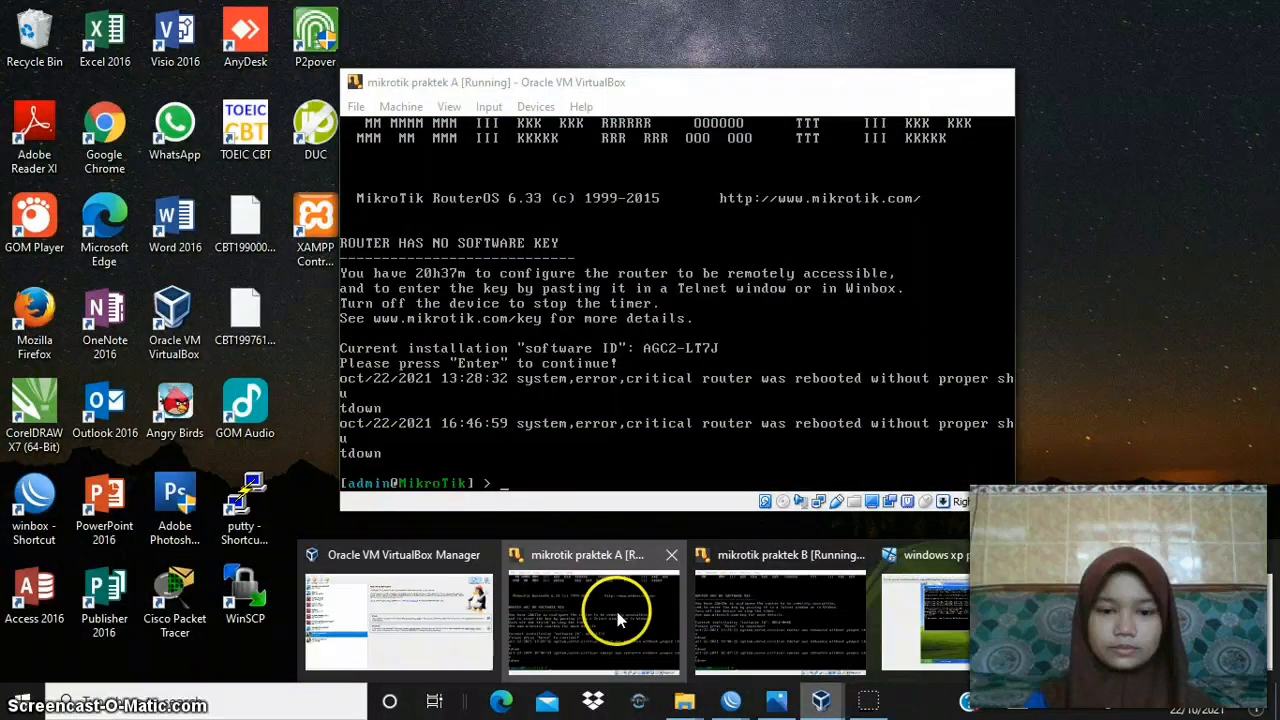
left_click(617, 620)
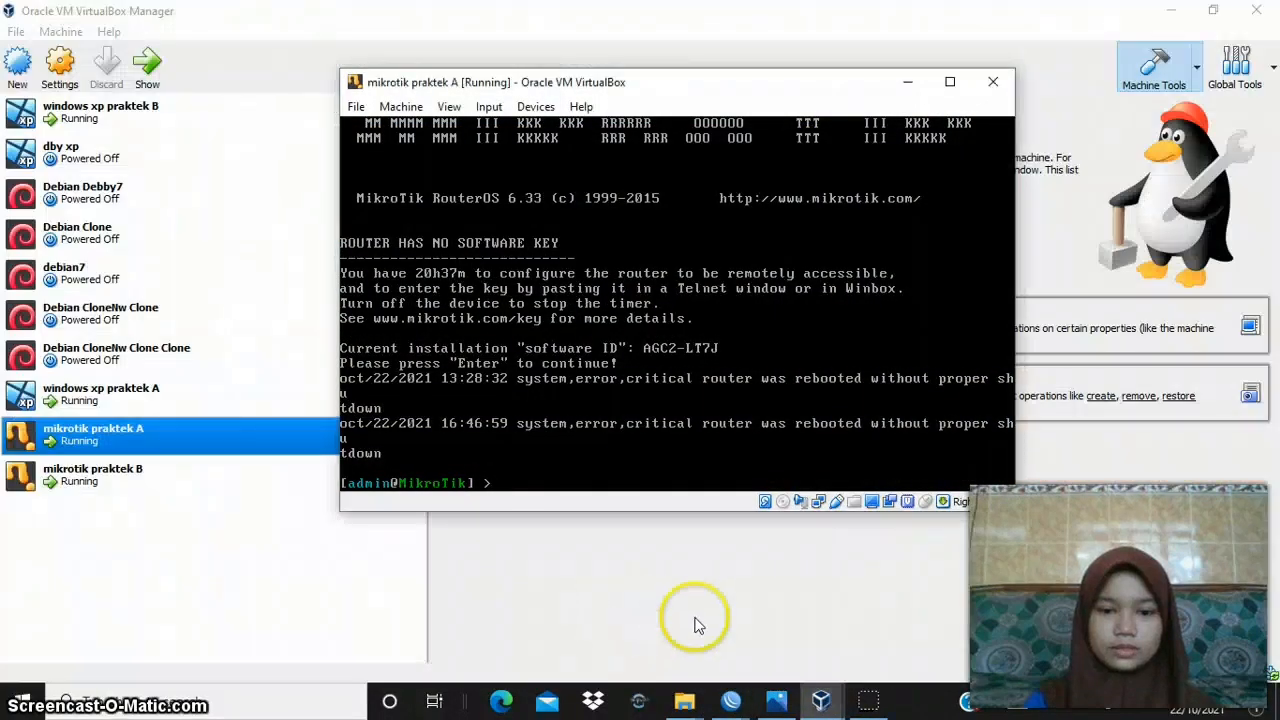
mouse_move(820, 705)
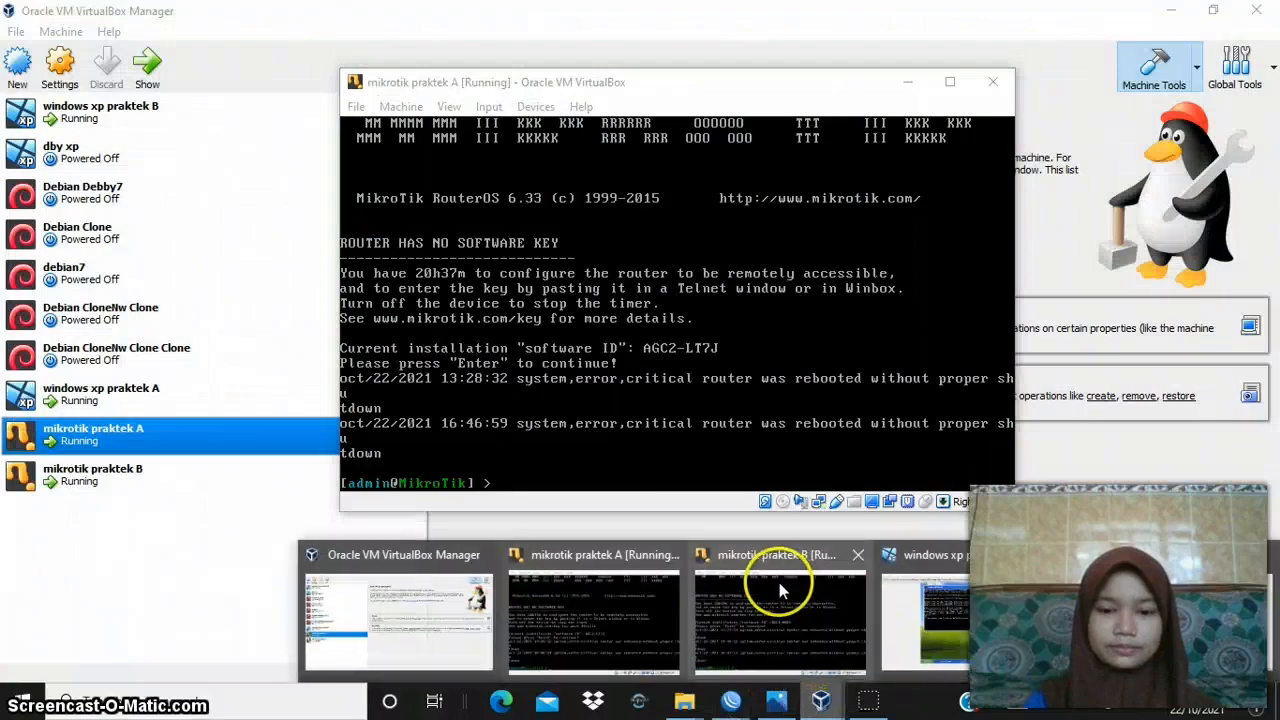
left_click(779, 590)
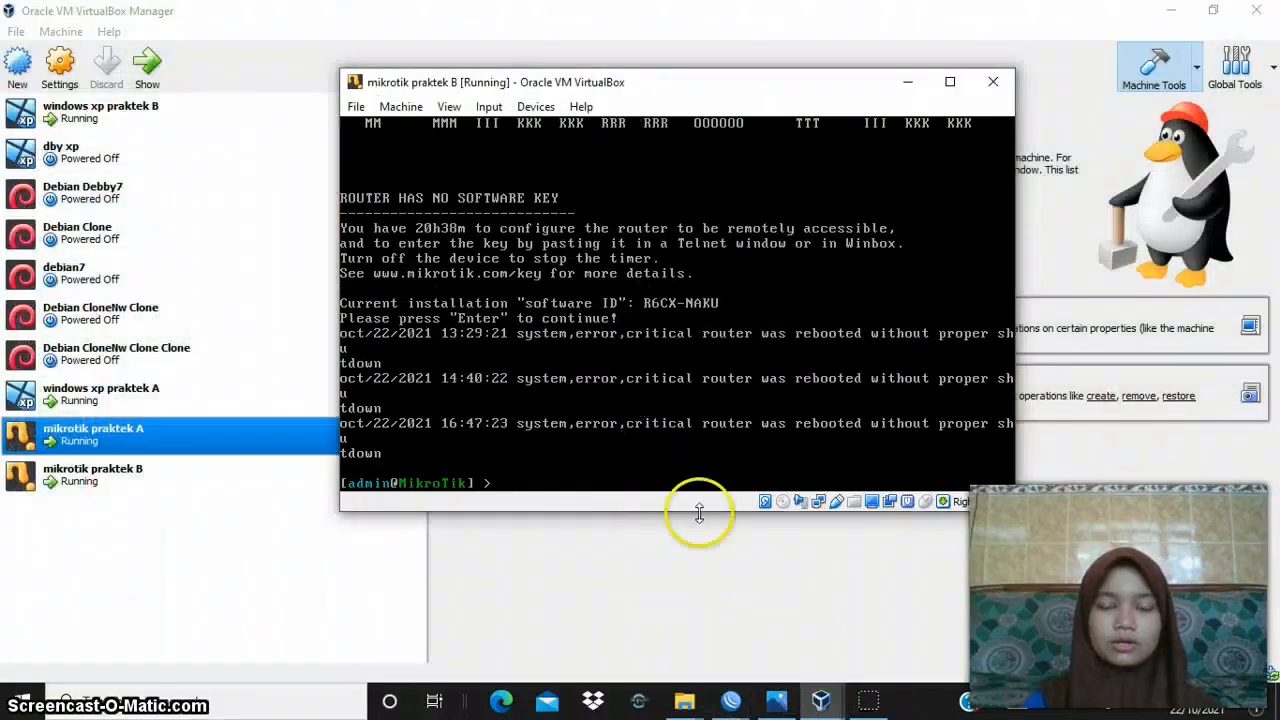
- Switch to WinBox and, in the 192.168.0.110 session, close the PPP, Address List and DHCP Client windows
left_click(733, 703)
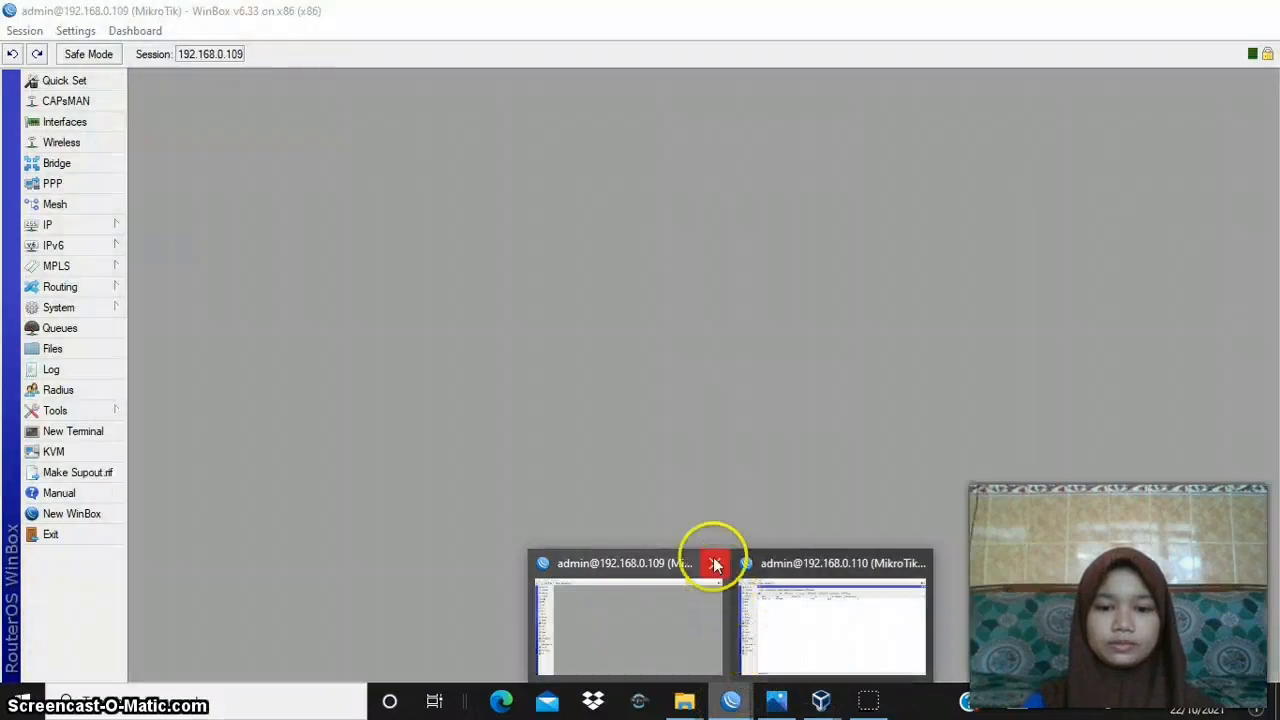
left_click(689, 617)
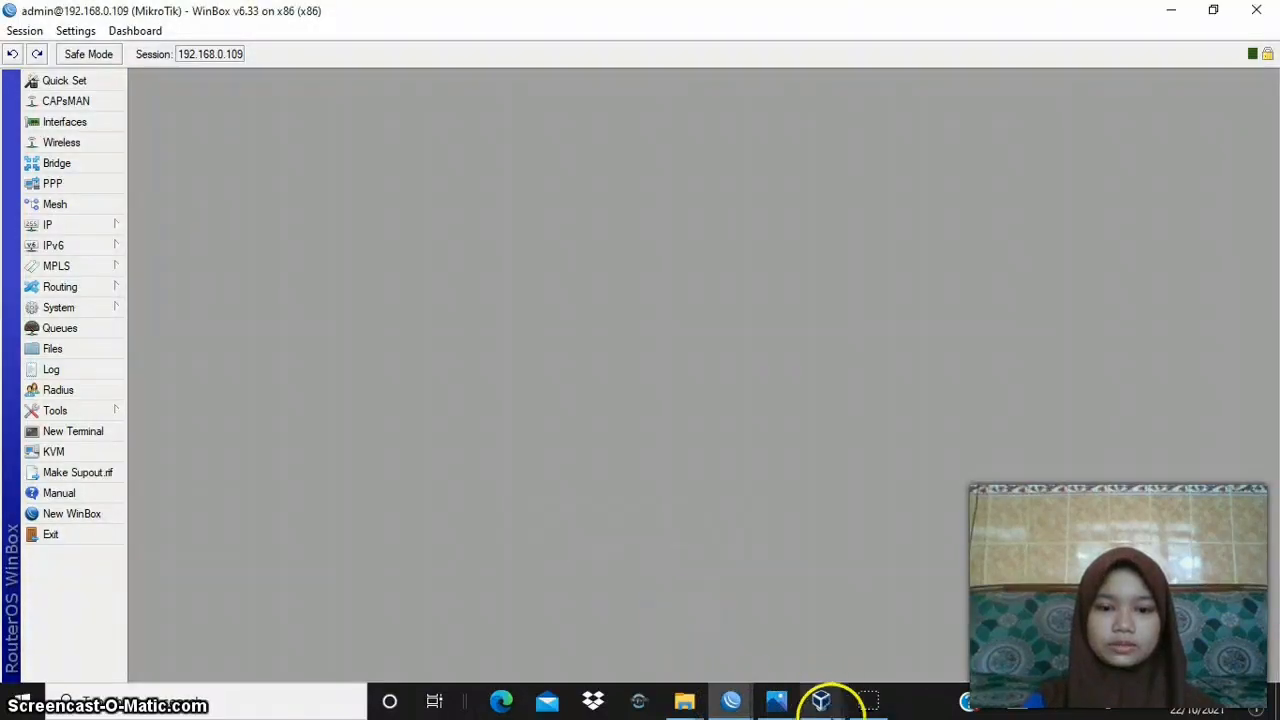
mouse_move(731, 700)
left_click(766, 651)
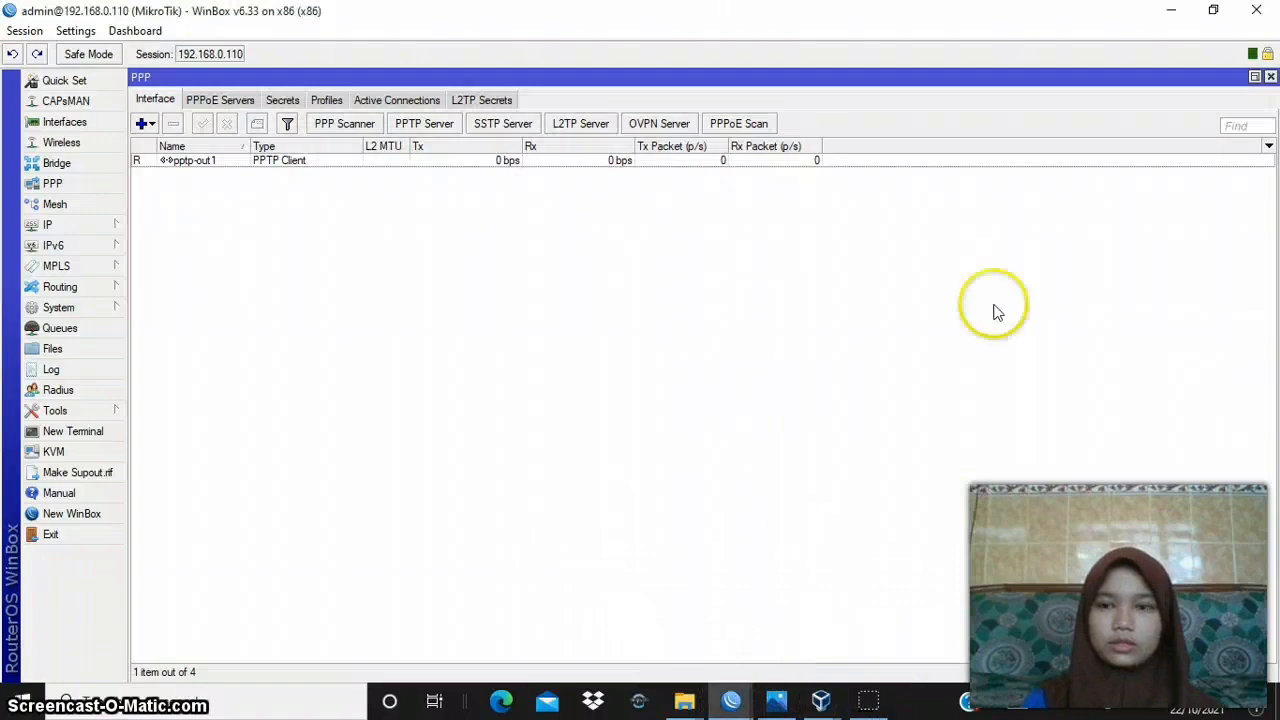
left_click(1271, 78)
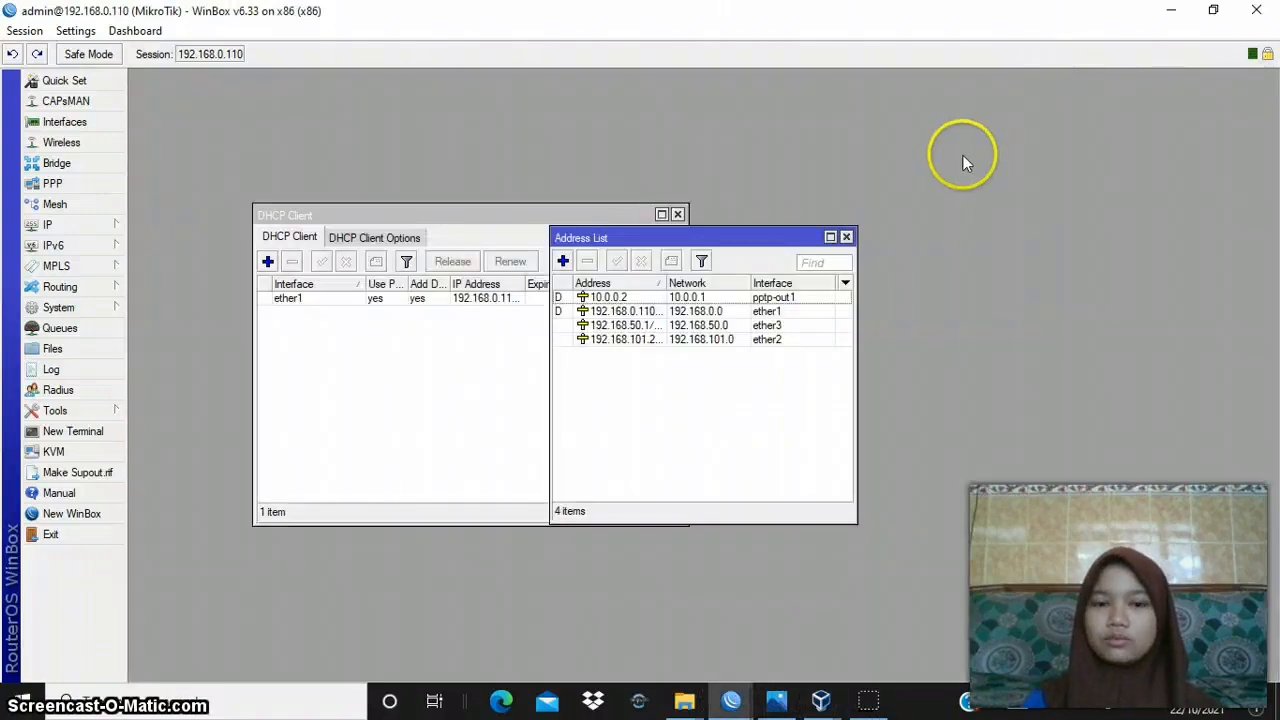
left_click(846, 237)
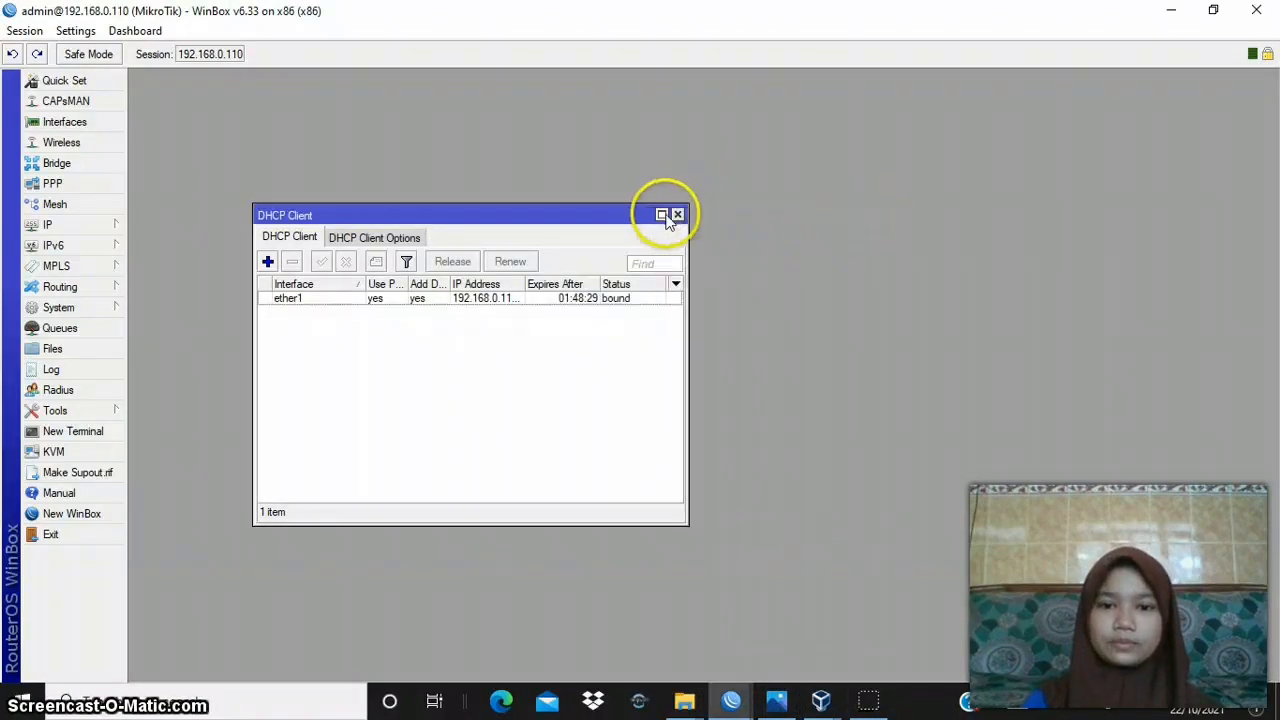
left_click(677, 216)
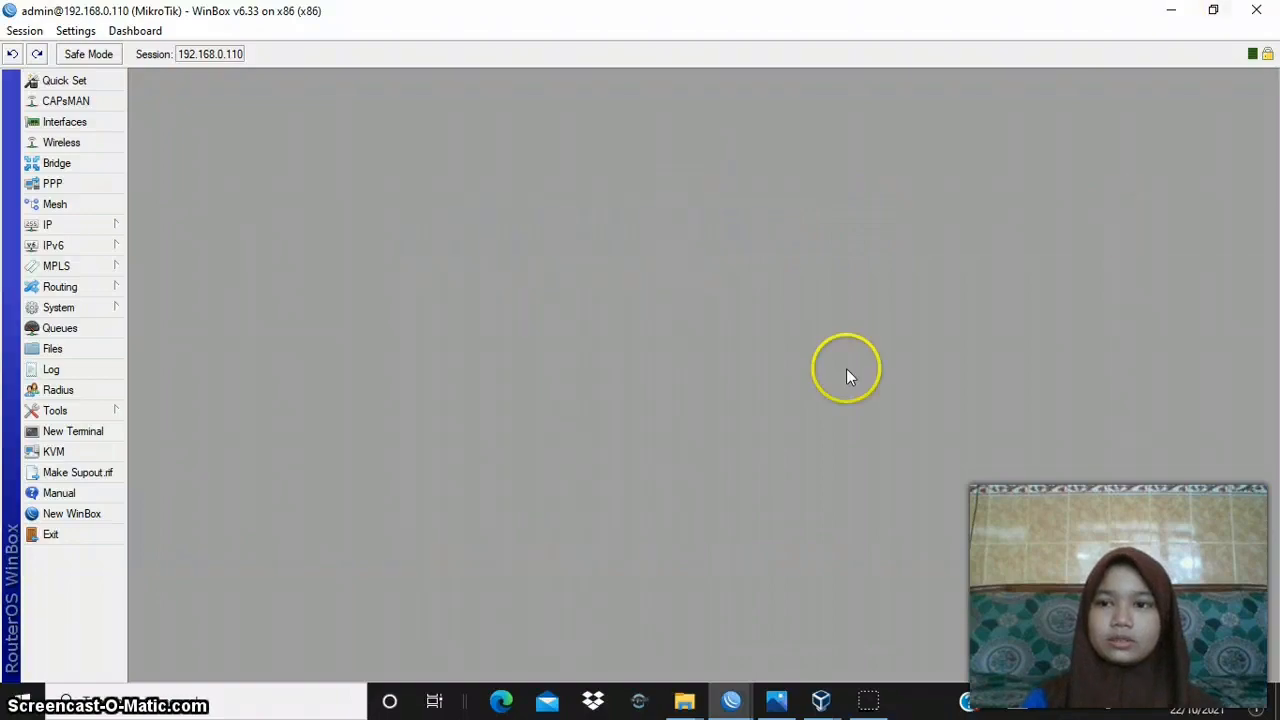
left_click(745, 695)
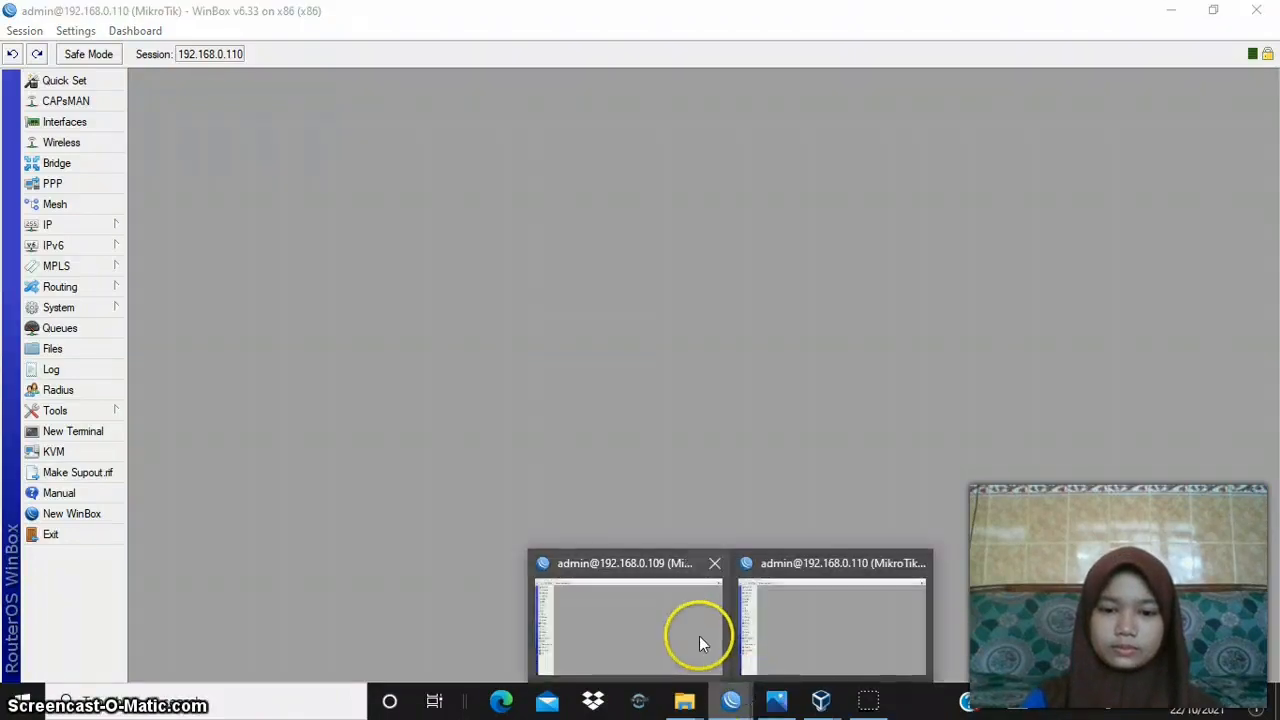
left_click(682, 630)
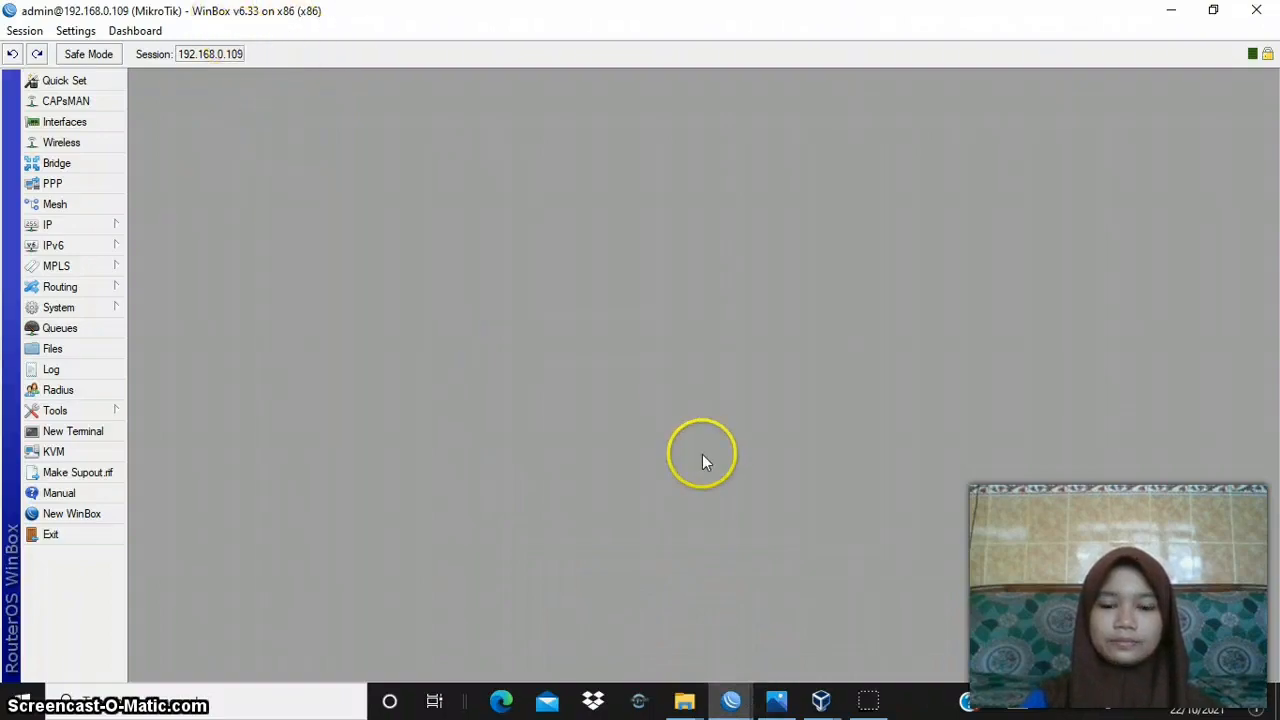
left_click(733, 700)
left_click(781, 603)
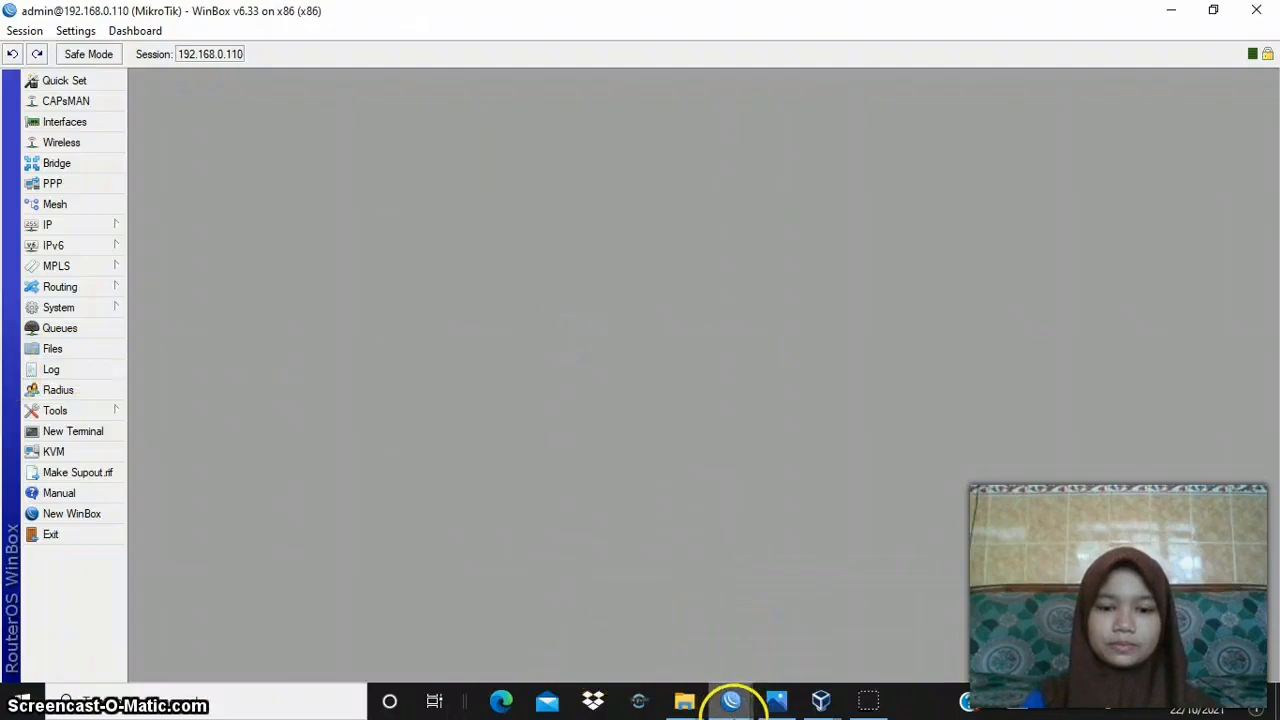
- In the 192.168.0.109 session, review the DHCP settings of the ether1 DHCP client, then apply and accept them
left_click(731, 700)
left_click(701, 651)
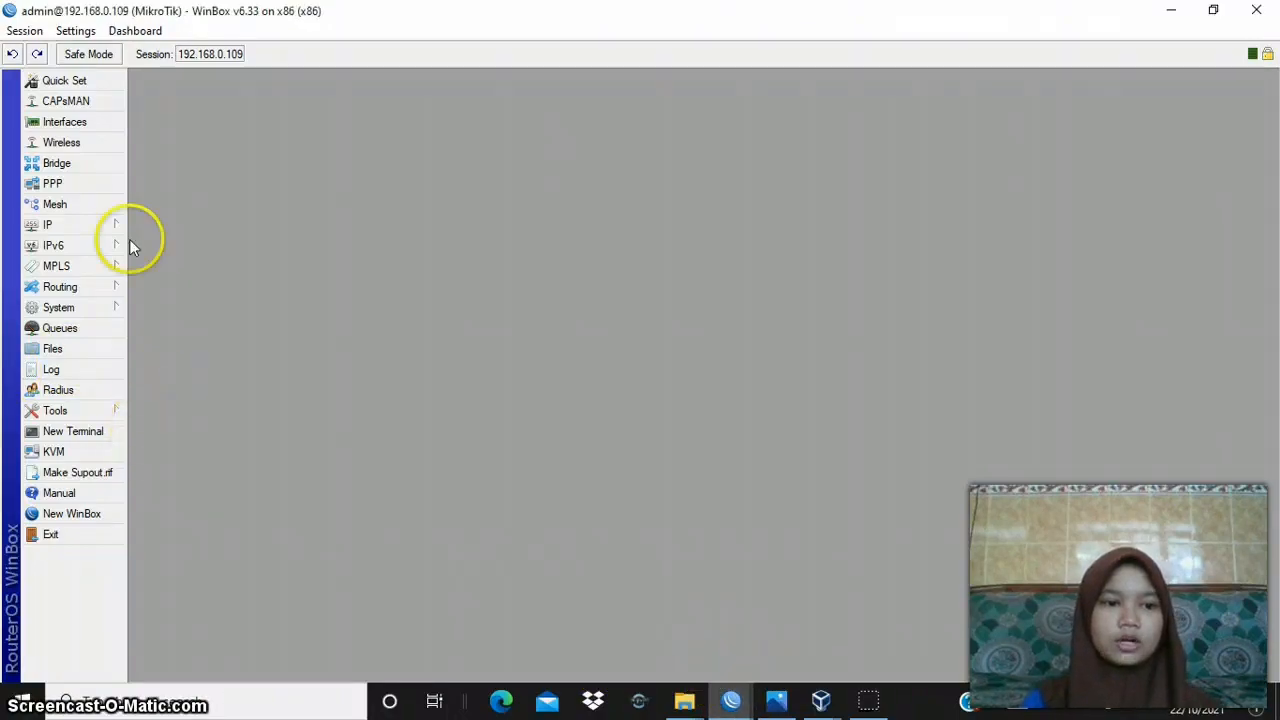
left_click(102, 229)
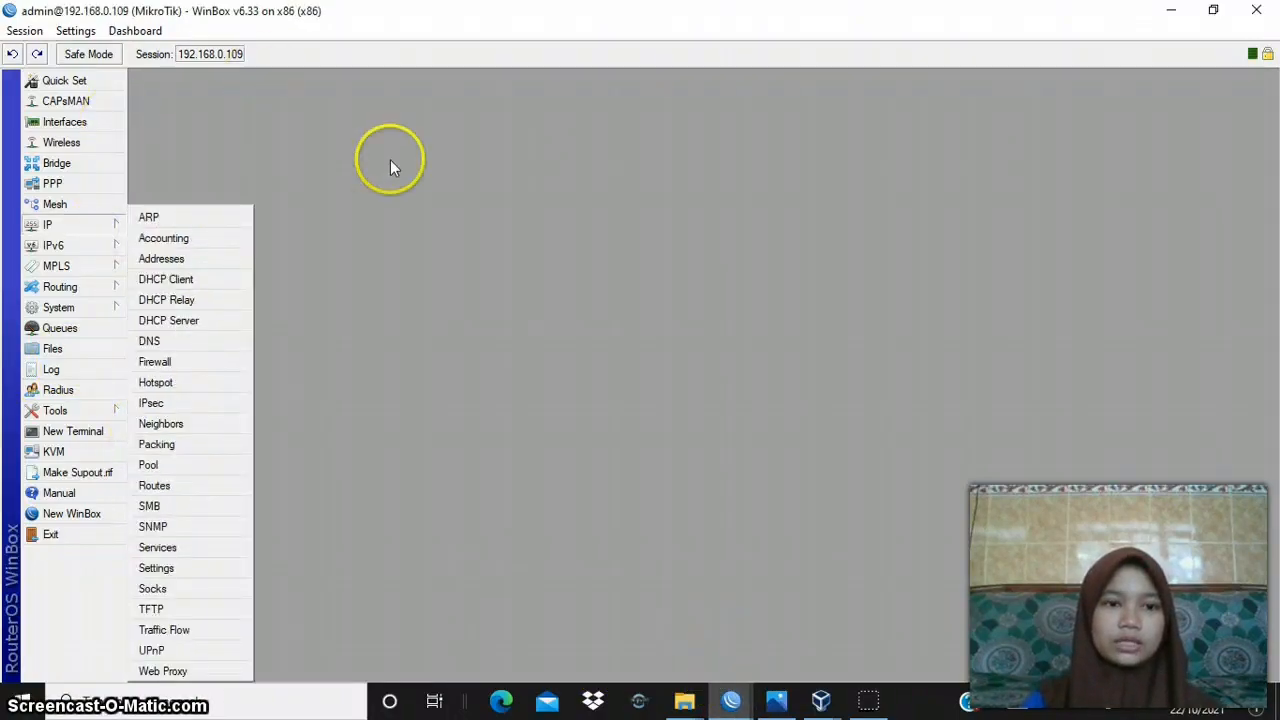
left_click(204, 281)
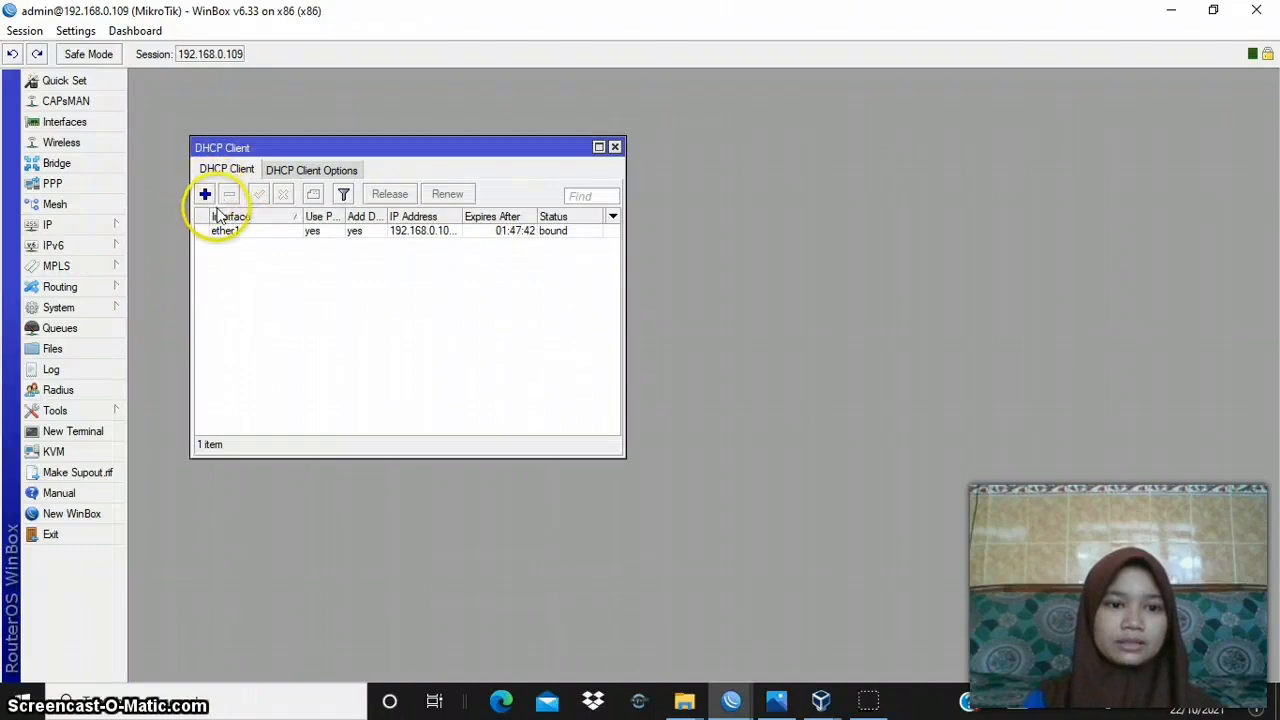
left_click(229, 231)
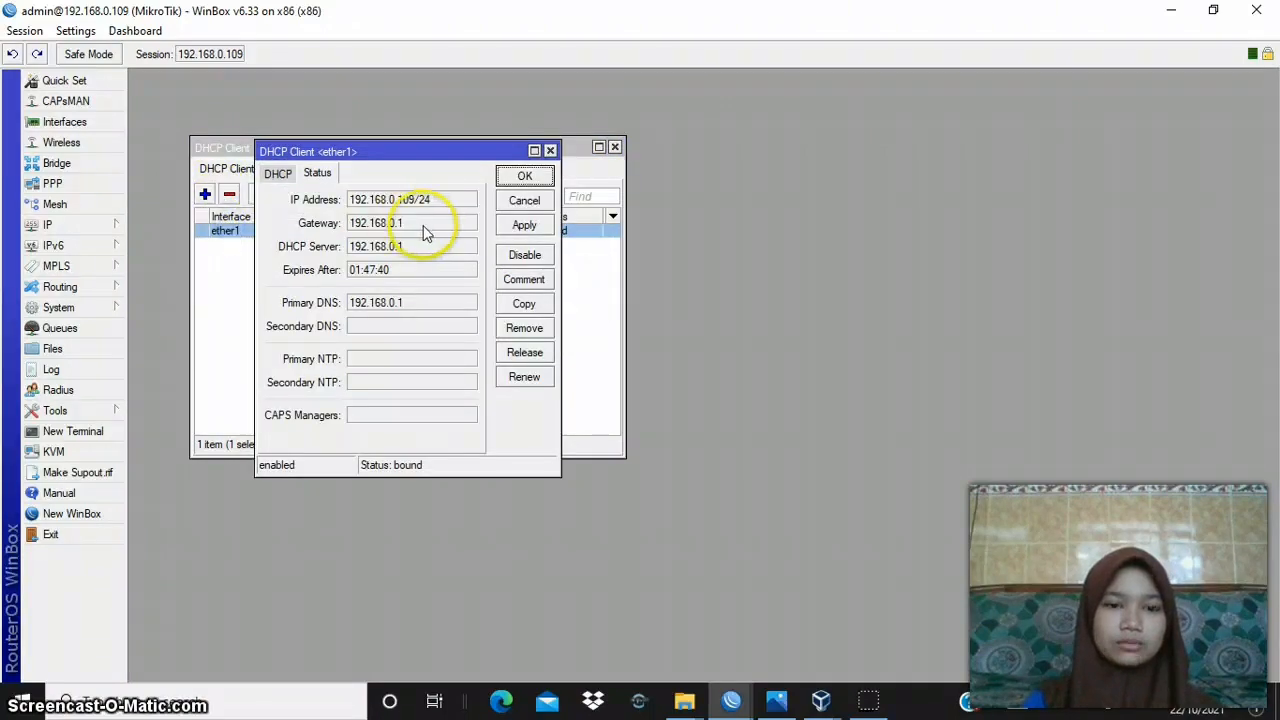
left_click(277, 172)
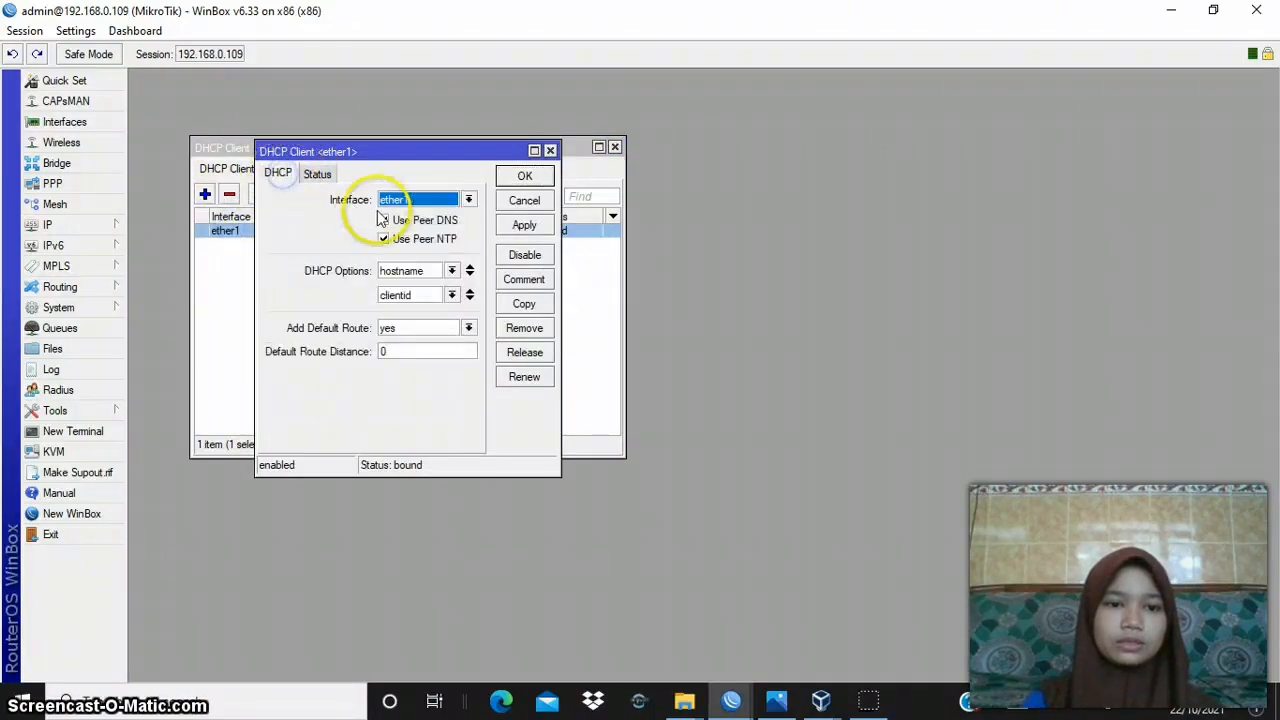
left_click(526, 226)
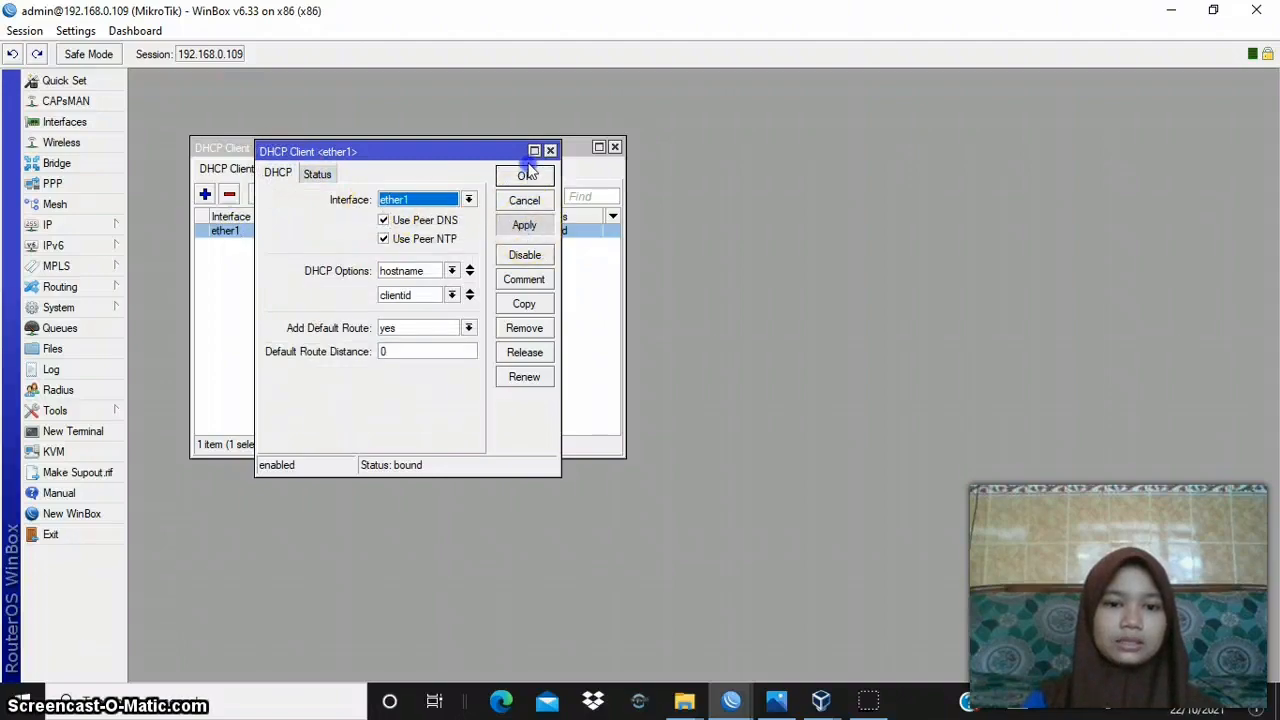
left_click(525, 176)
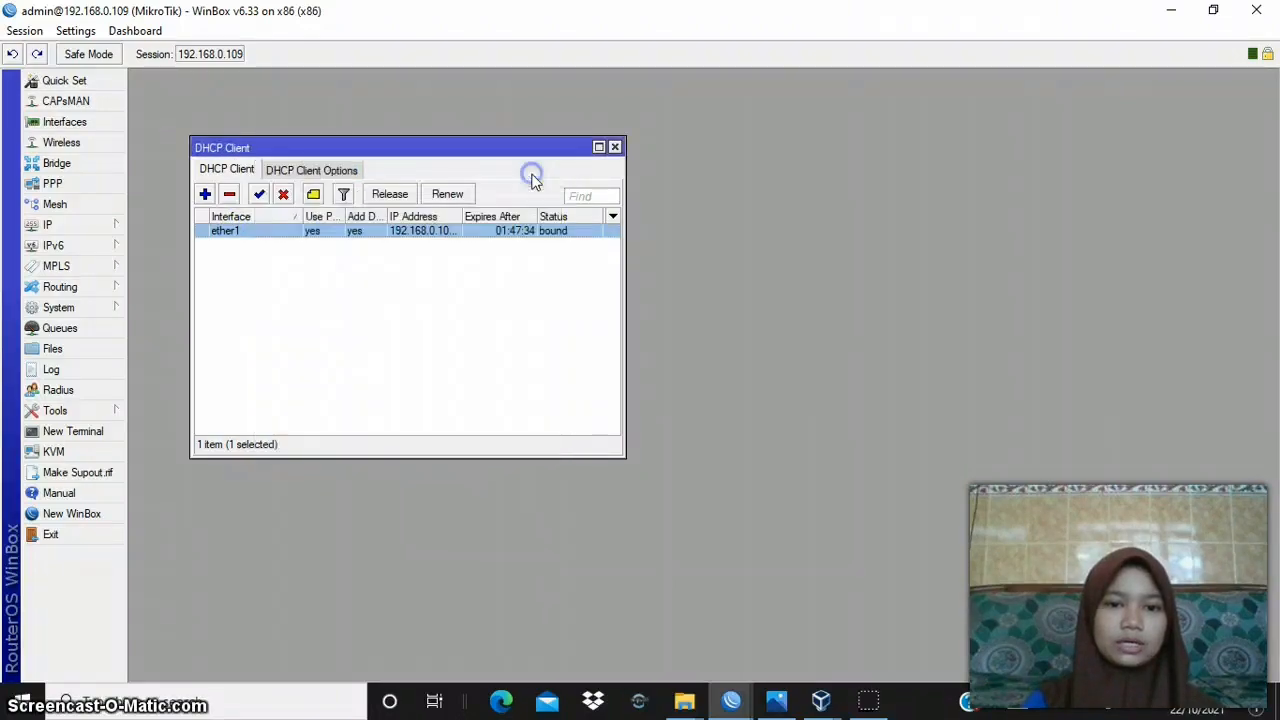
- Check the ether1 DHCP client's status on router A against the network diagram VPN 2.png in Photos
double_click(283, 232)
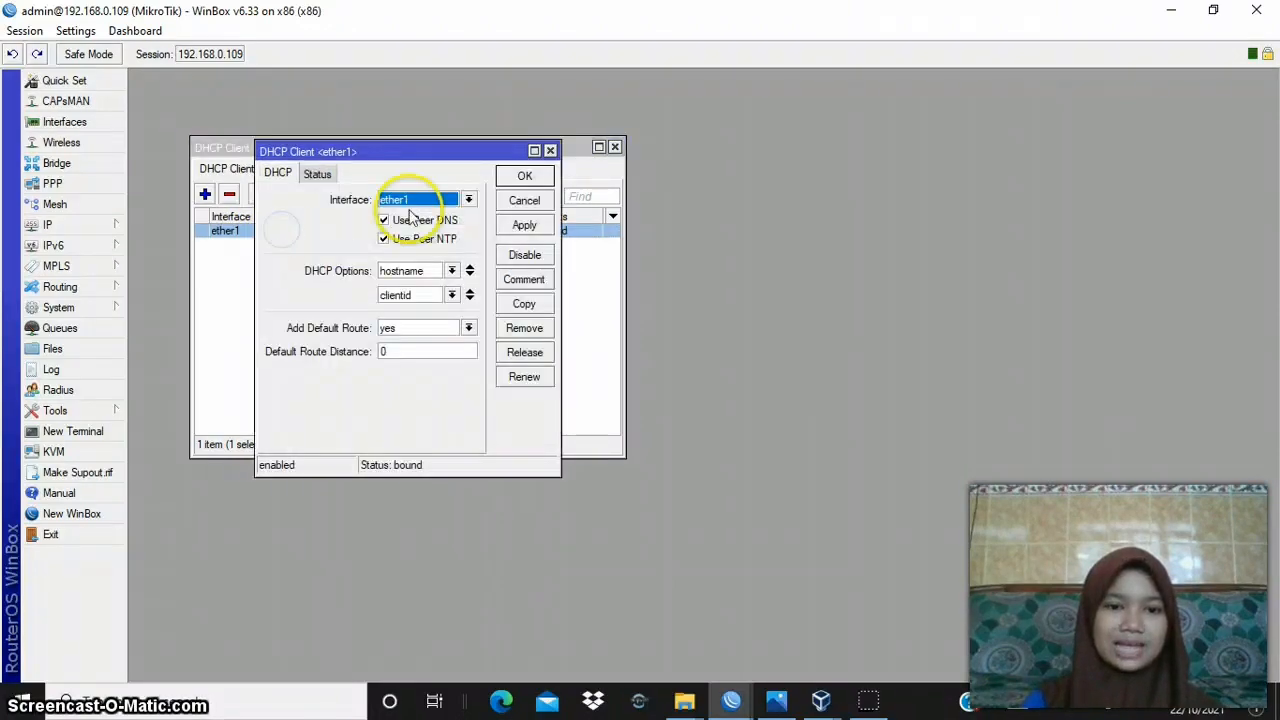
left_click(318, 174)
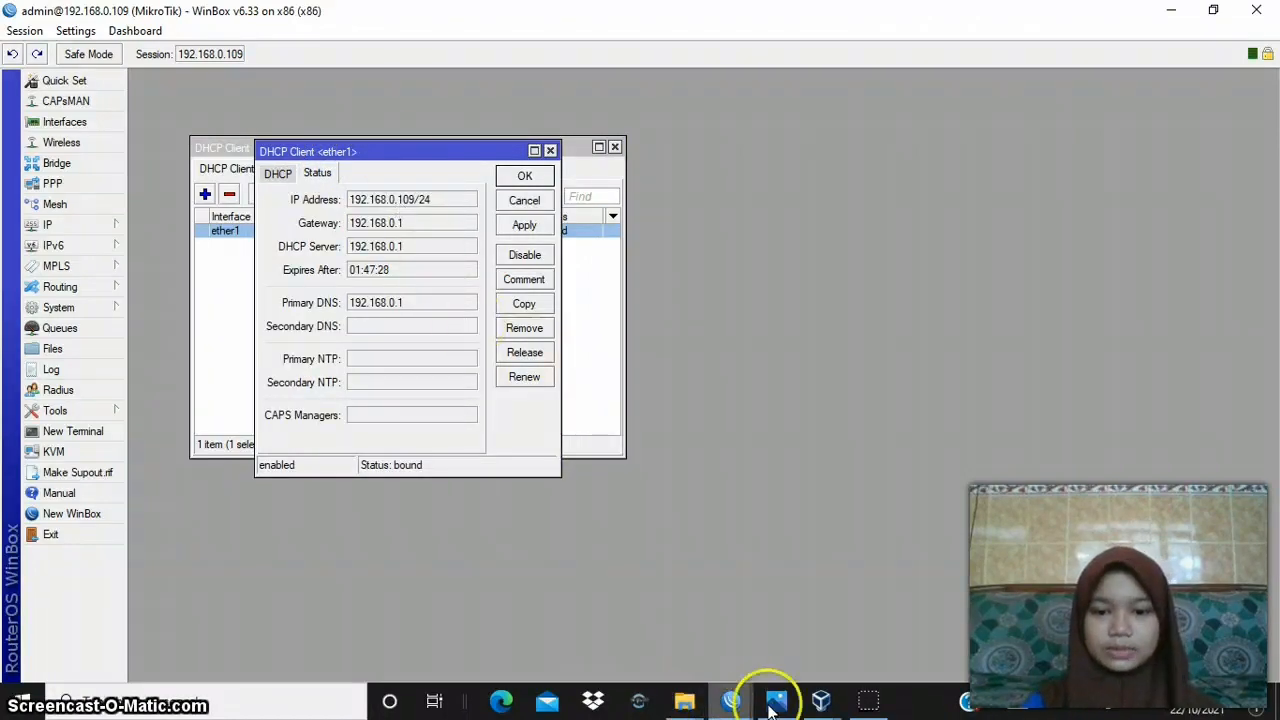
left_click(731, 665)
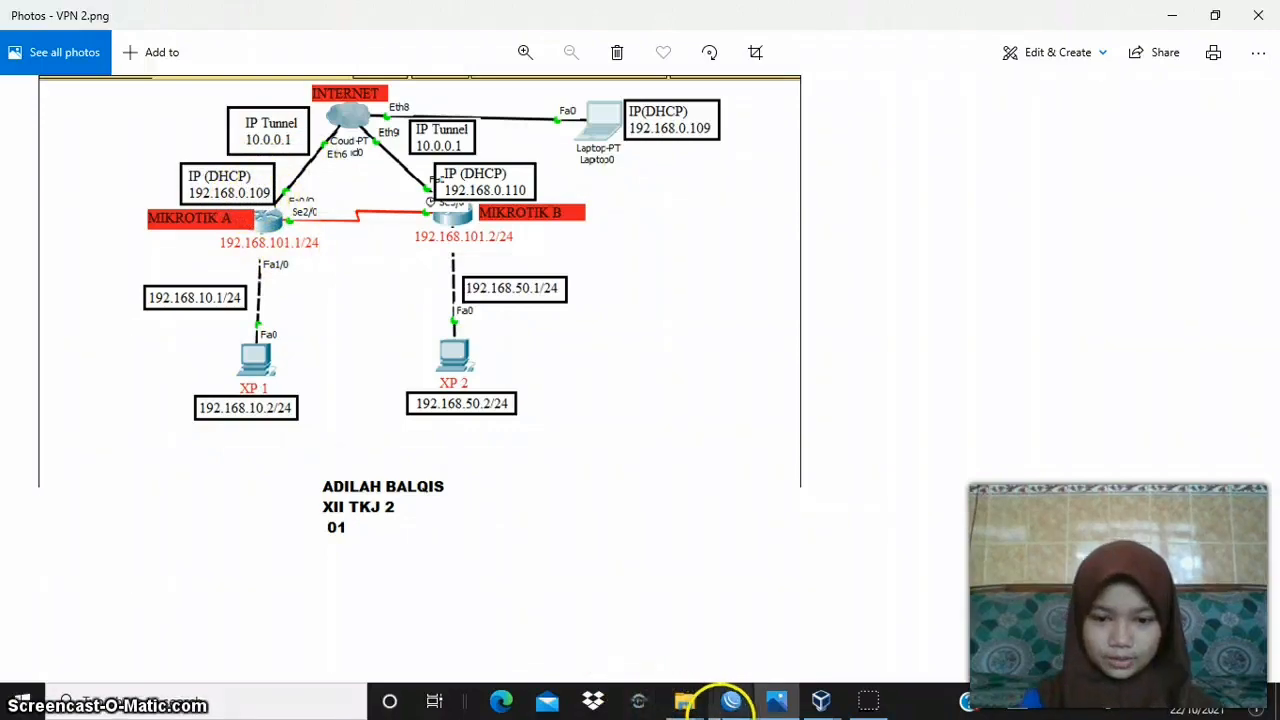
- In WinBox's 192.168.0.110 session, review the DHCP settings of the ether1 DHCP client, then apply and accept them
left_click(731, 702)
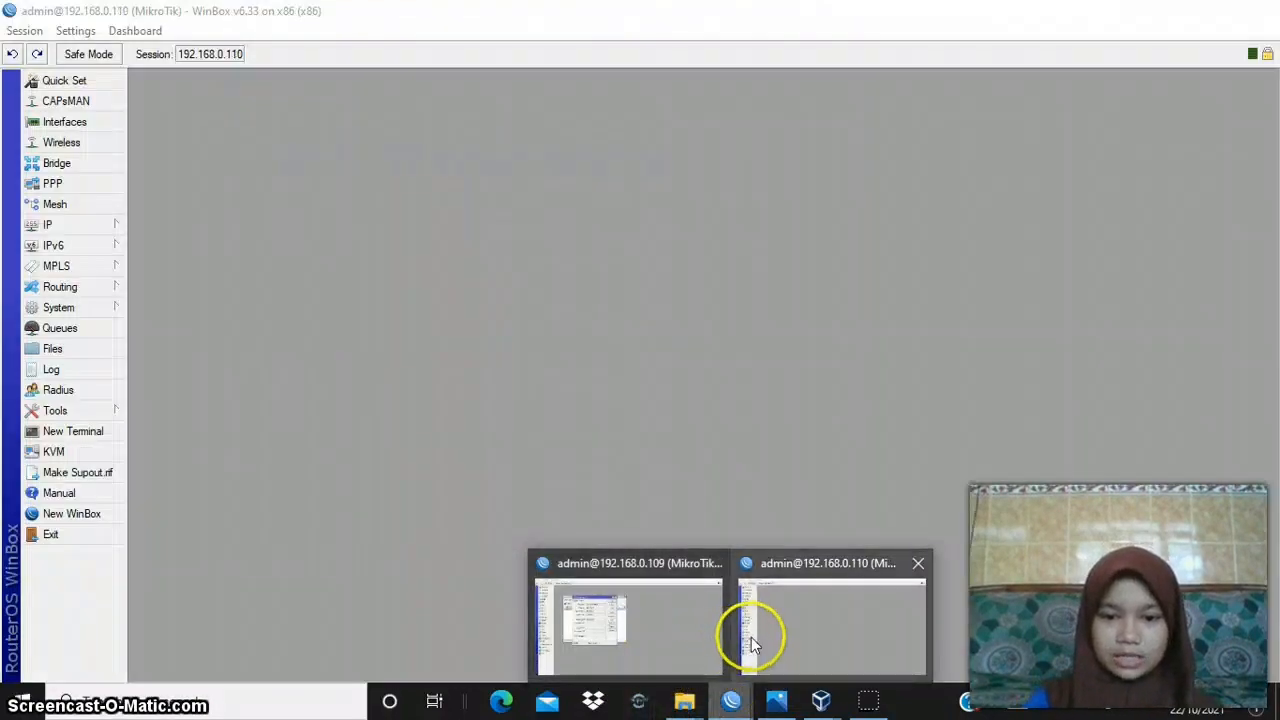
left_click(752, 640)
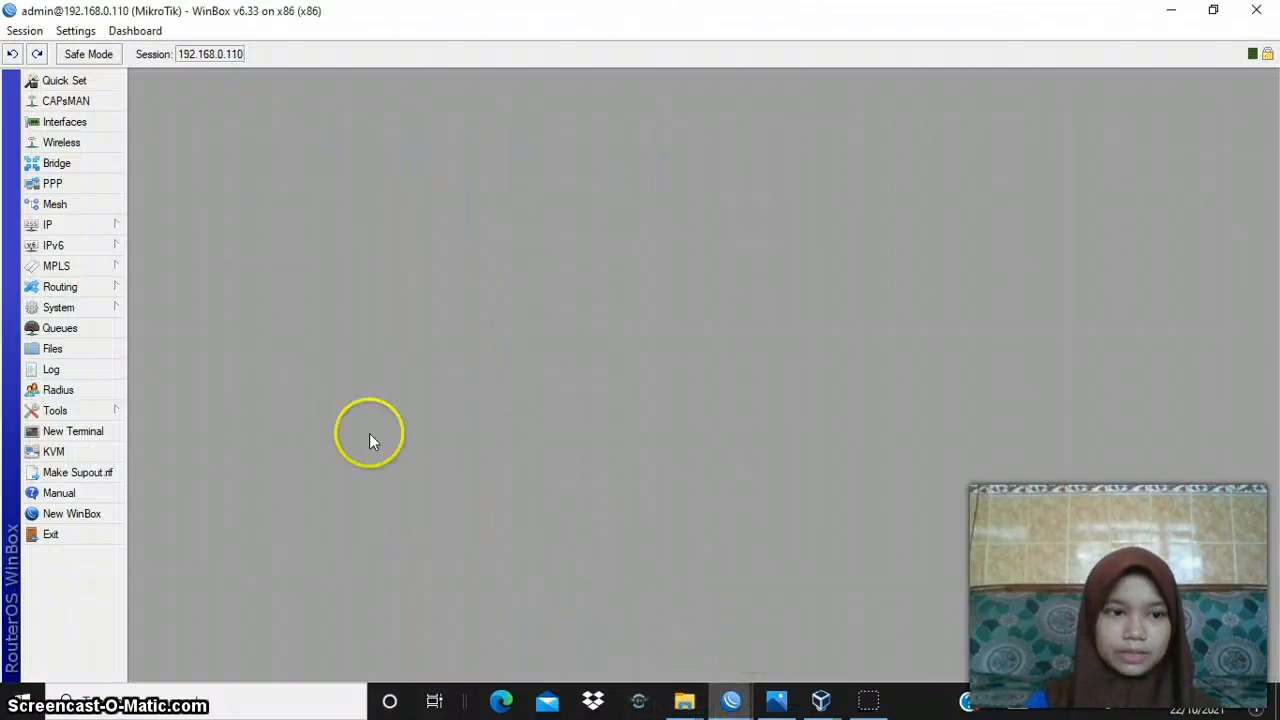
left_click(84, 230)
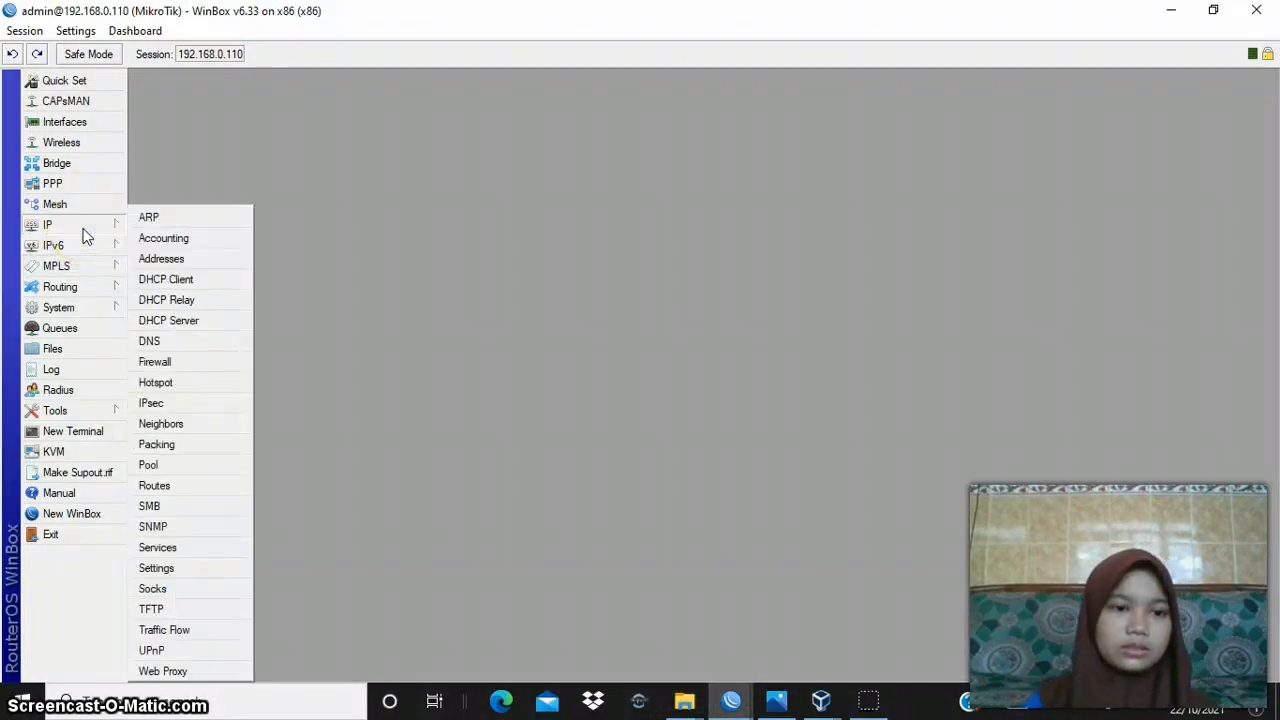
left_click(182, 283)
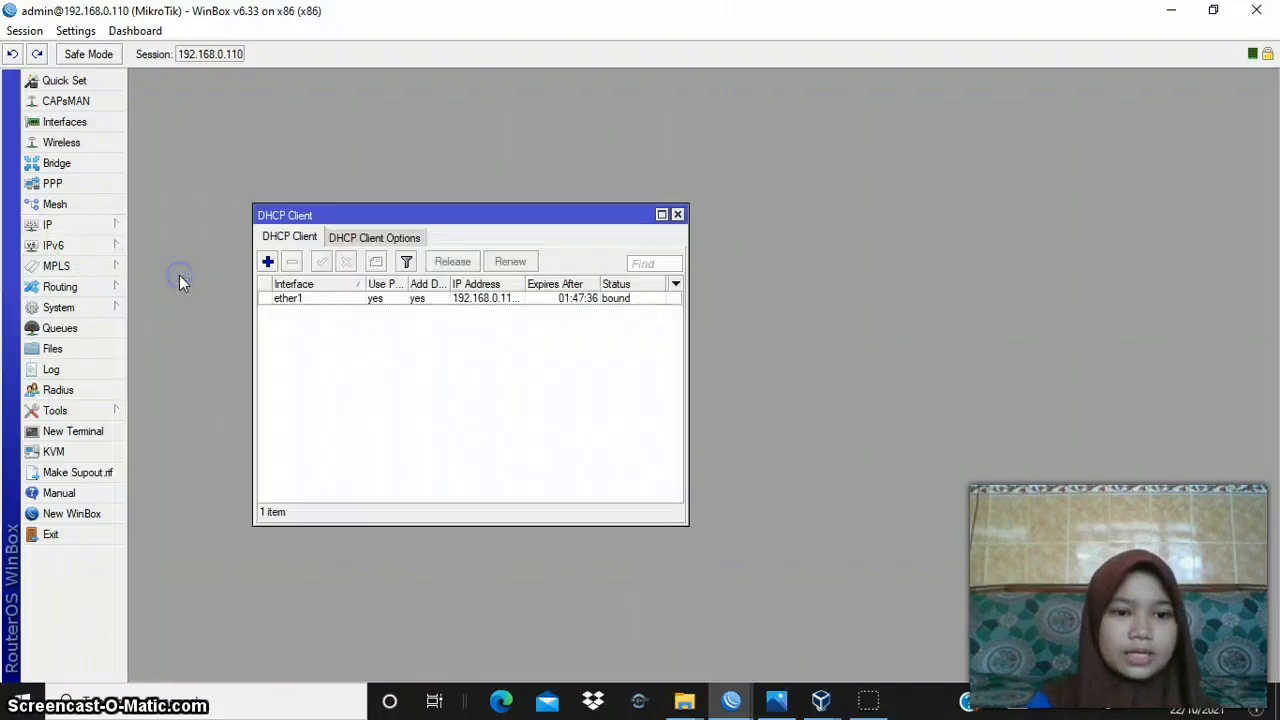
double_click(306, 300)
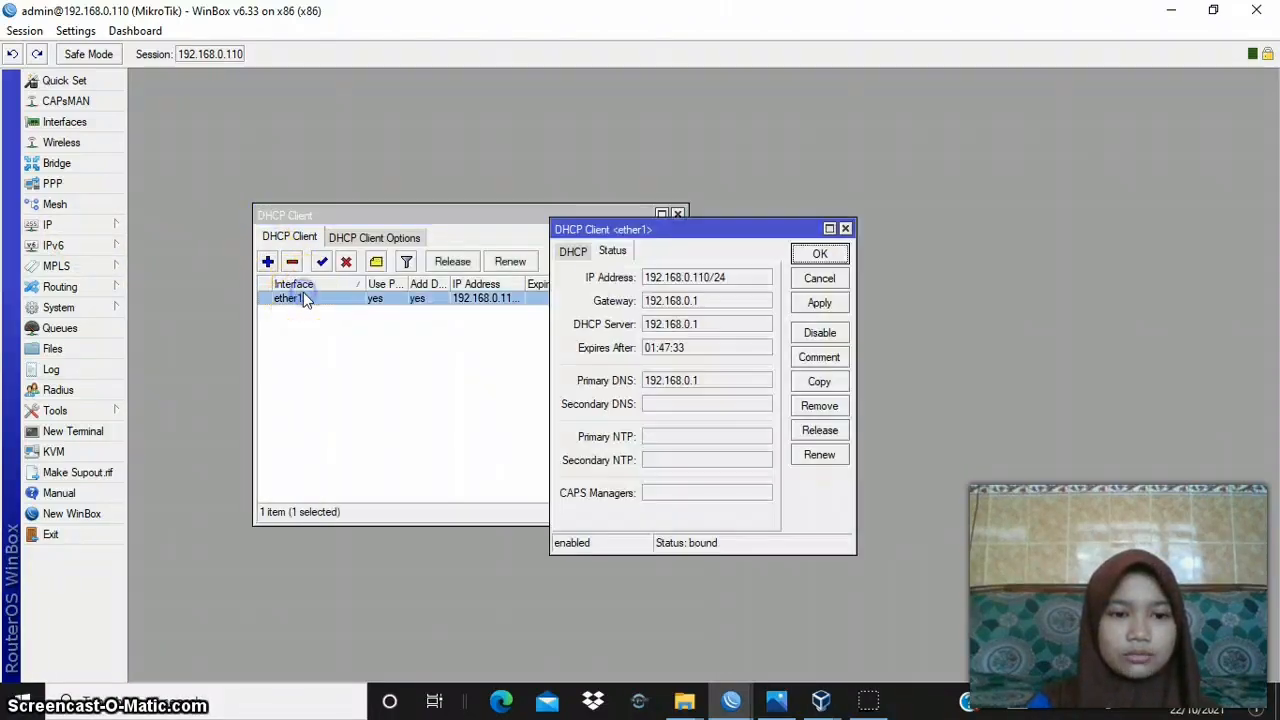
left_click(572, 251)
left_click(799, 305)
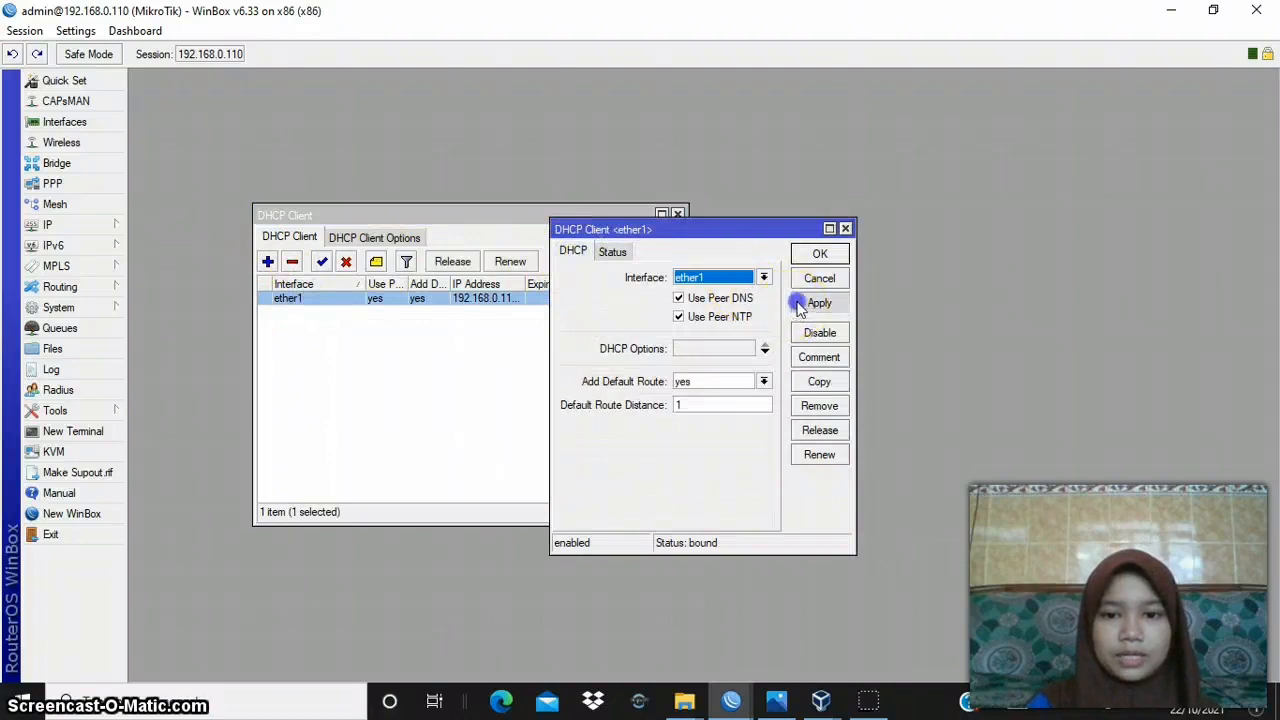
left_click(818, 256)
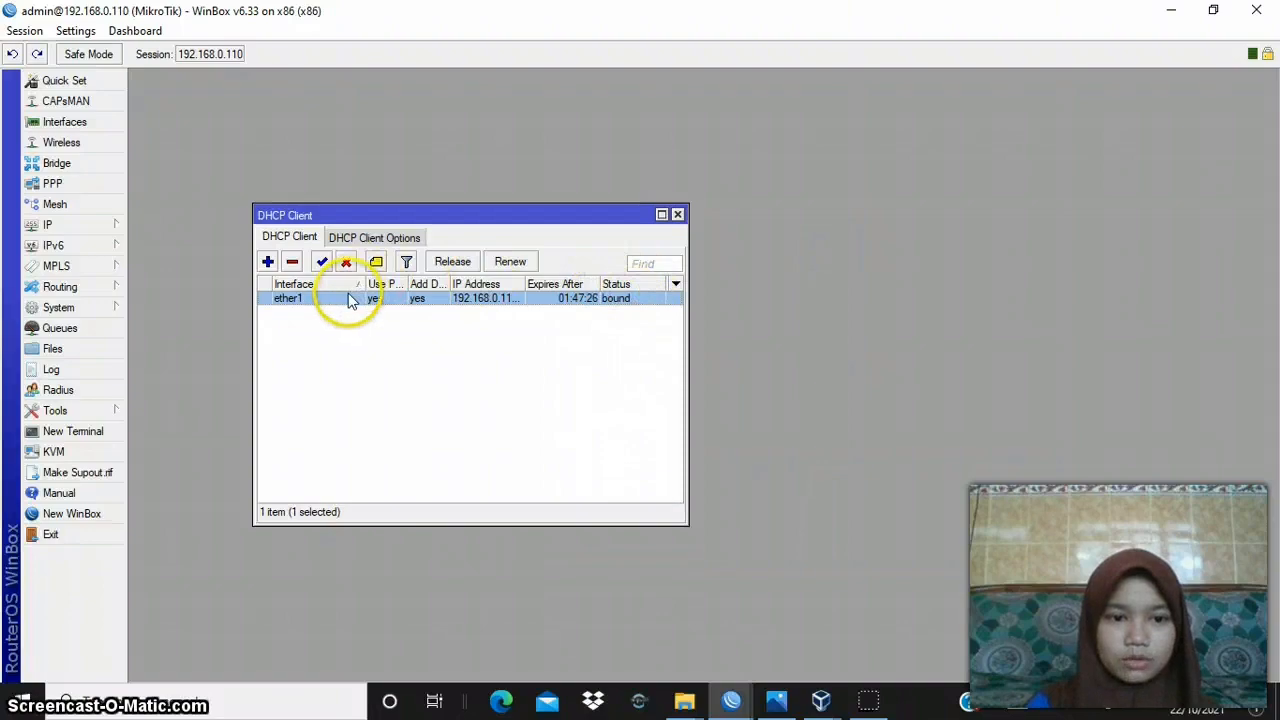
- Check the ether1 DHCP client's status on router B against the network diagram VPN 2.png in Photos
double_click(350, 300)
left_click(605, 254)
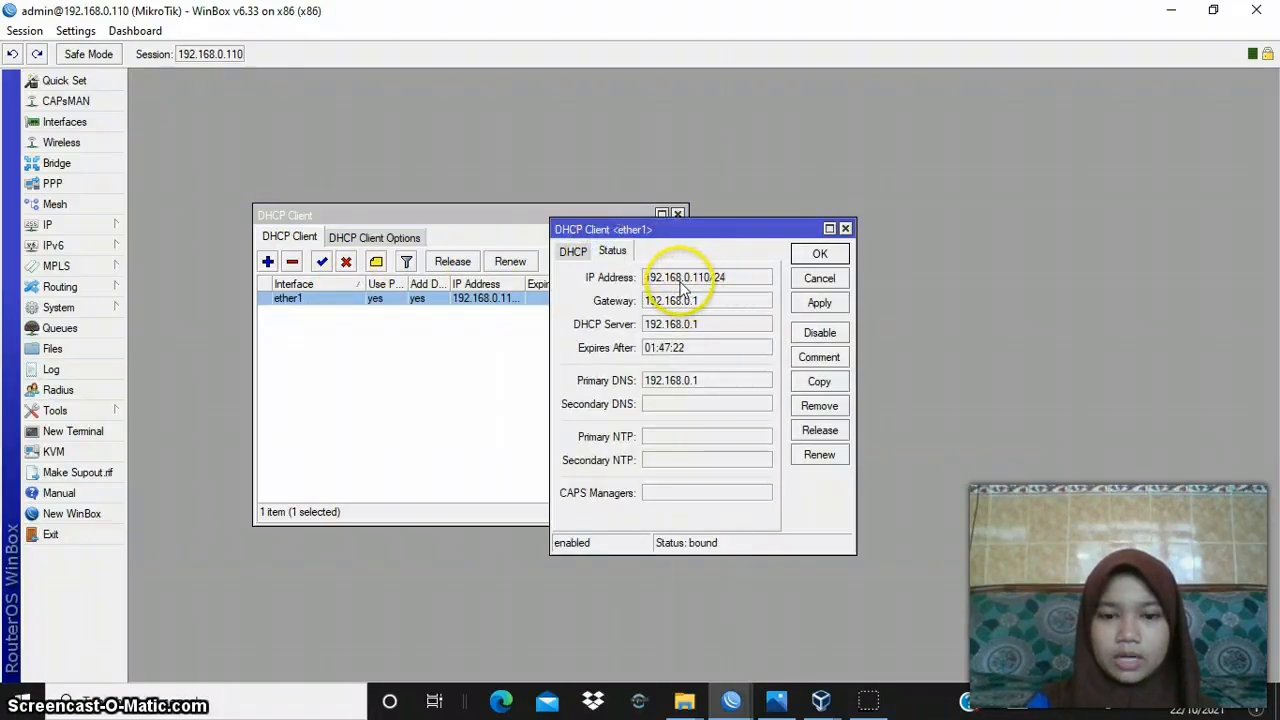
left_click(776, 701)
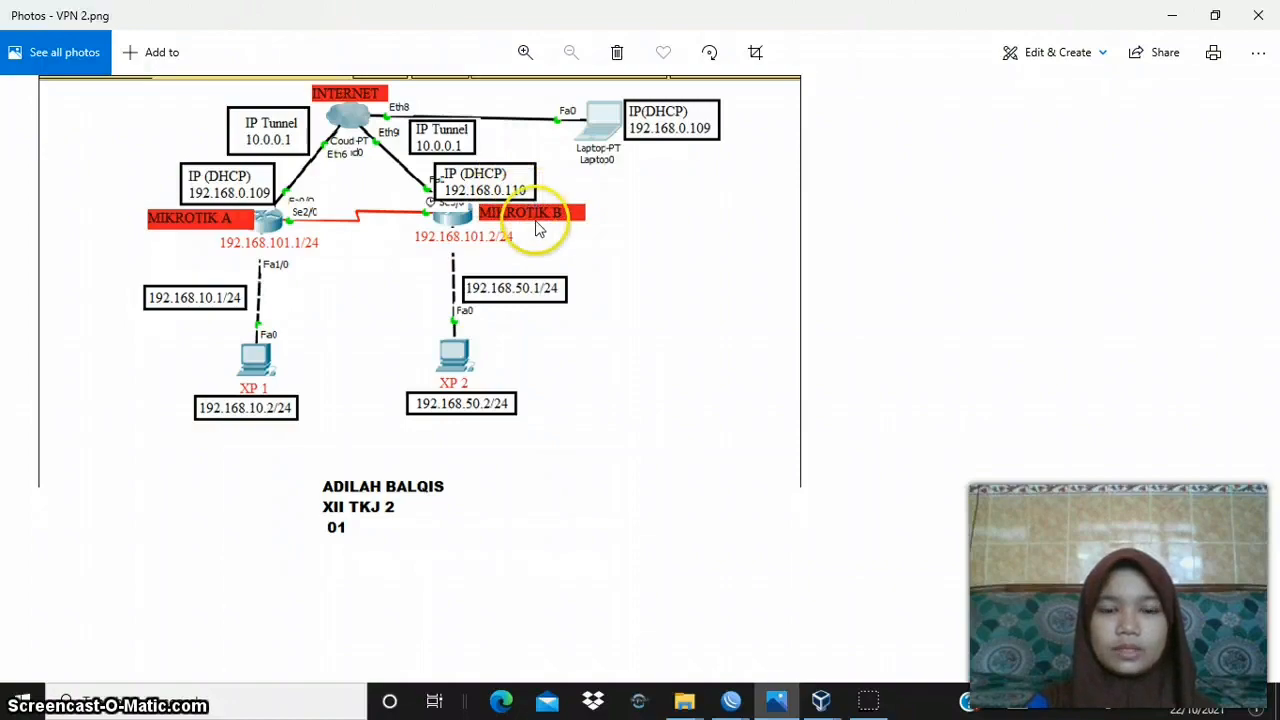
- Return to WinBox's 192.168.0.109 session and apply and accept the ether1 DHCP client's open details
left_click(731, 698)
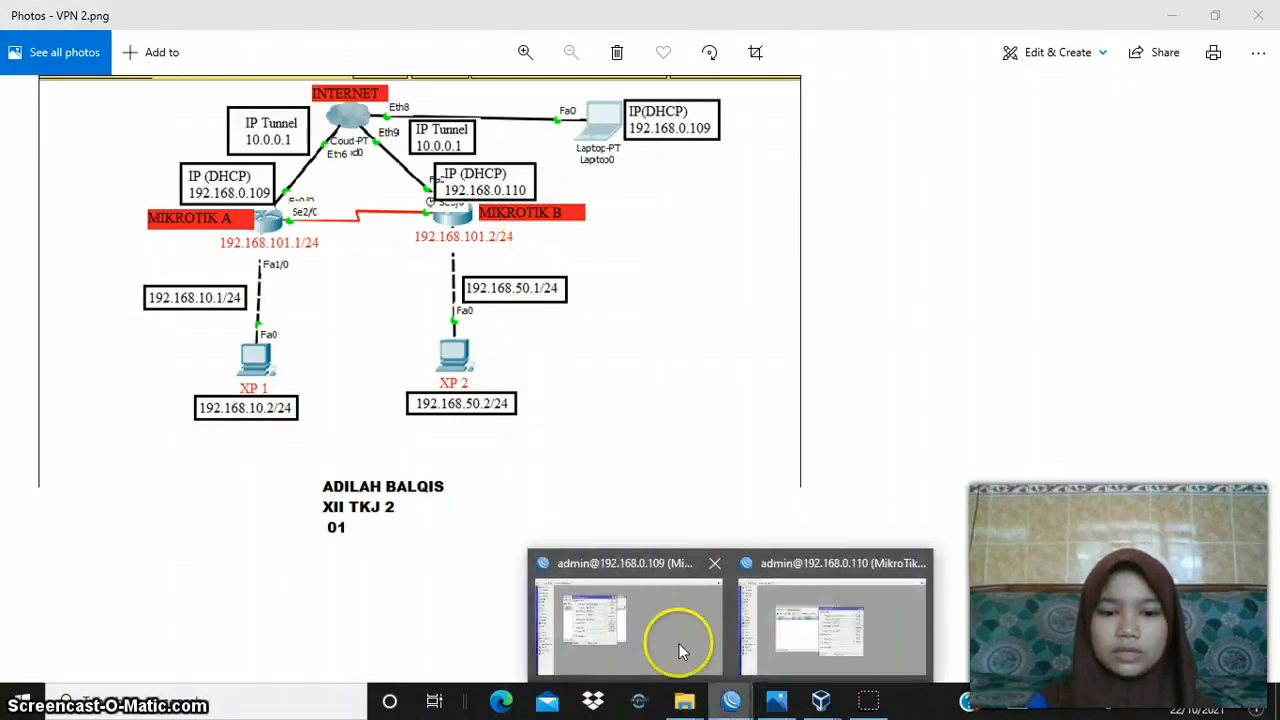
left_click(679, 645)
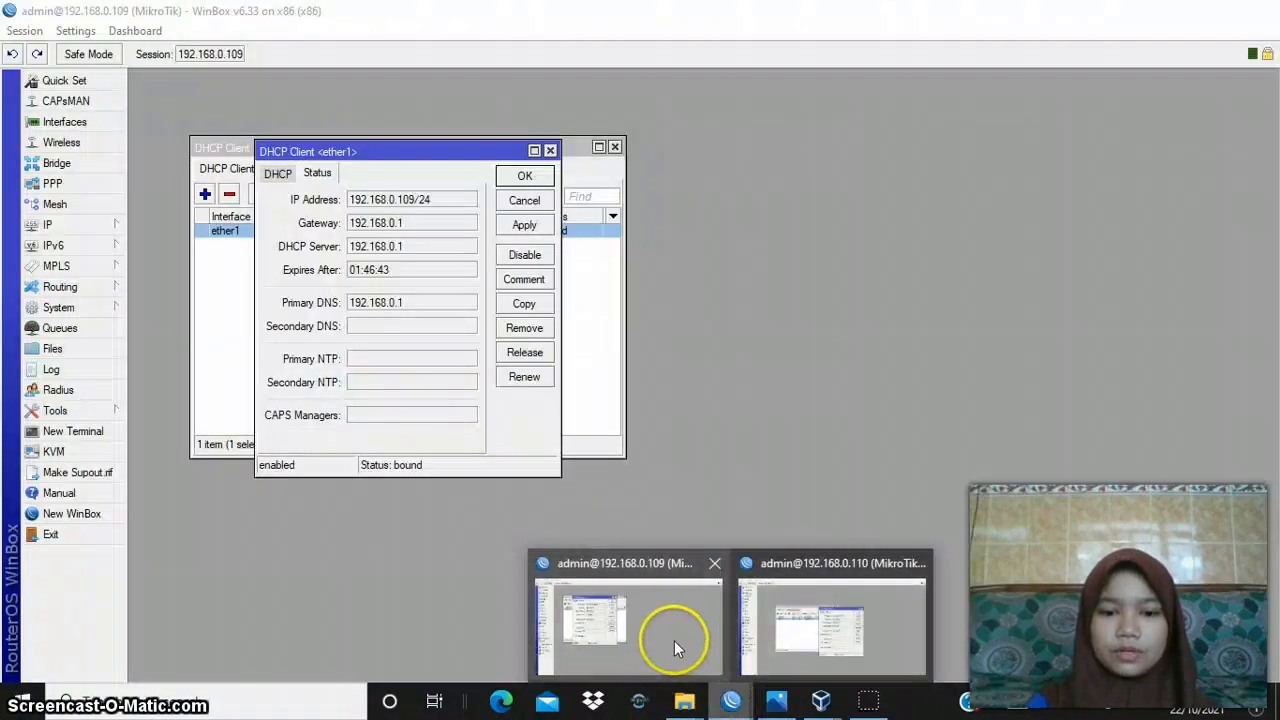
left_click(530, 233)
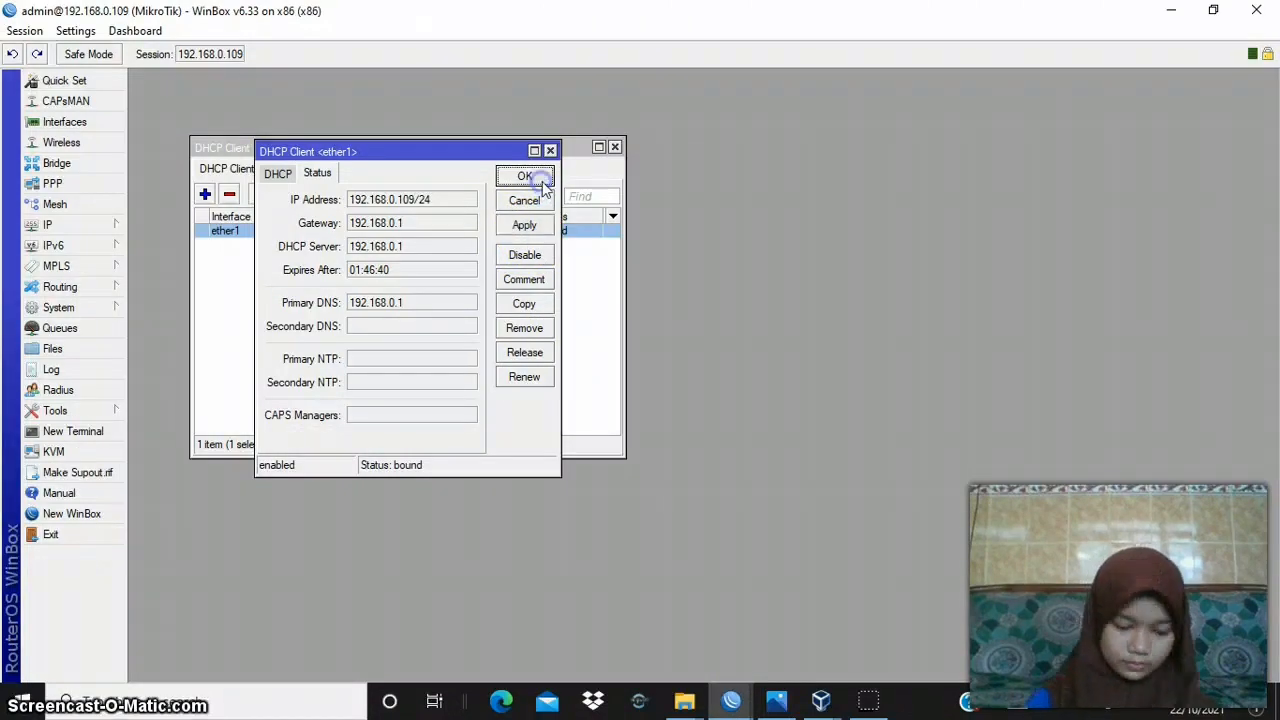
left_click(540, 184)
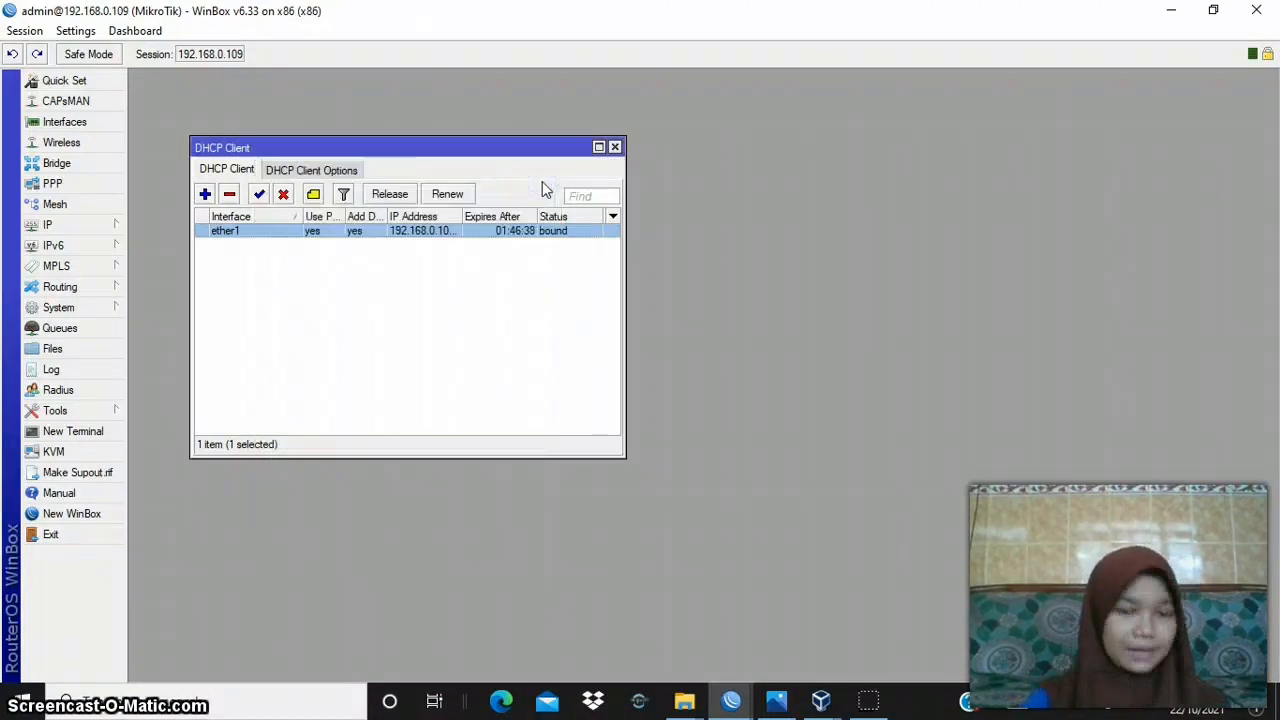
- Check router A's ether2 IP address 192.168.101.1/24 against the network diagram VPN 2.png in Photos, then apply and accept it in WinBox
left_click(113, 226)
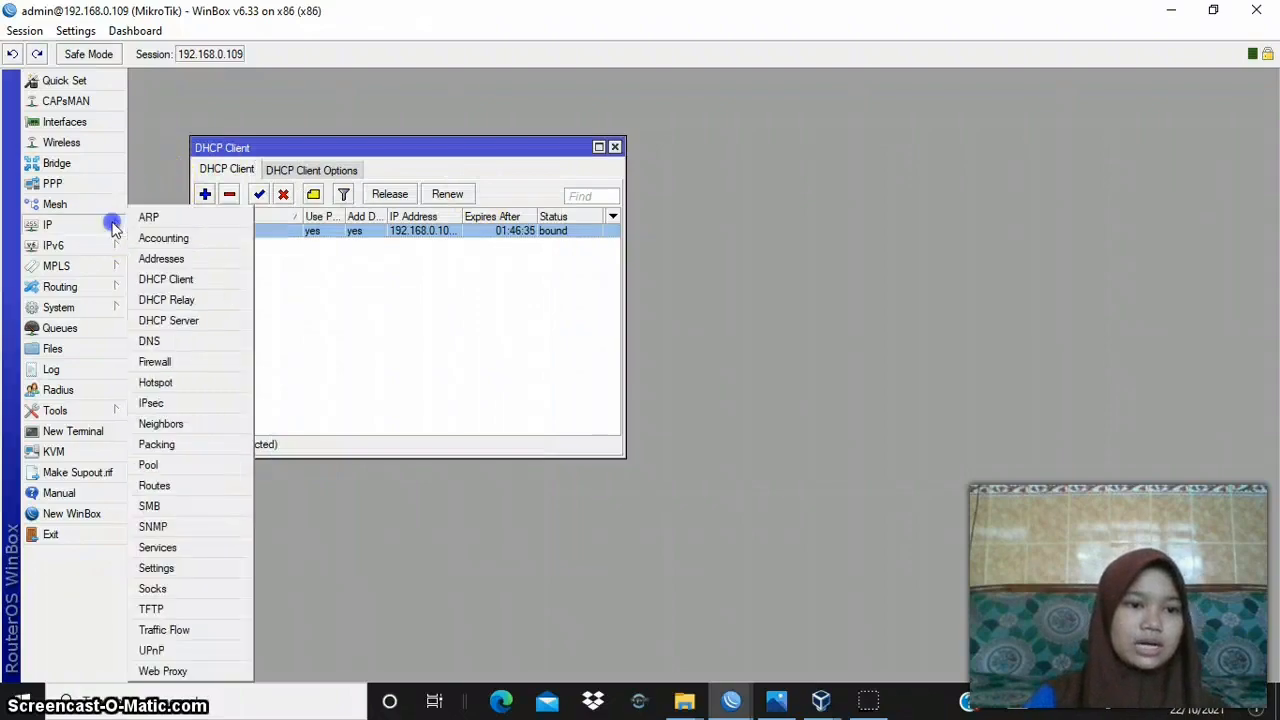
left_click(183, 260)
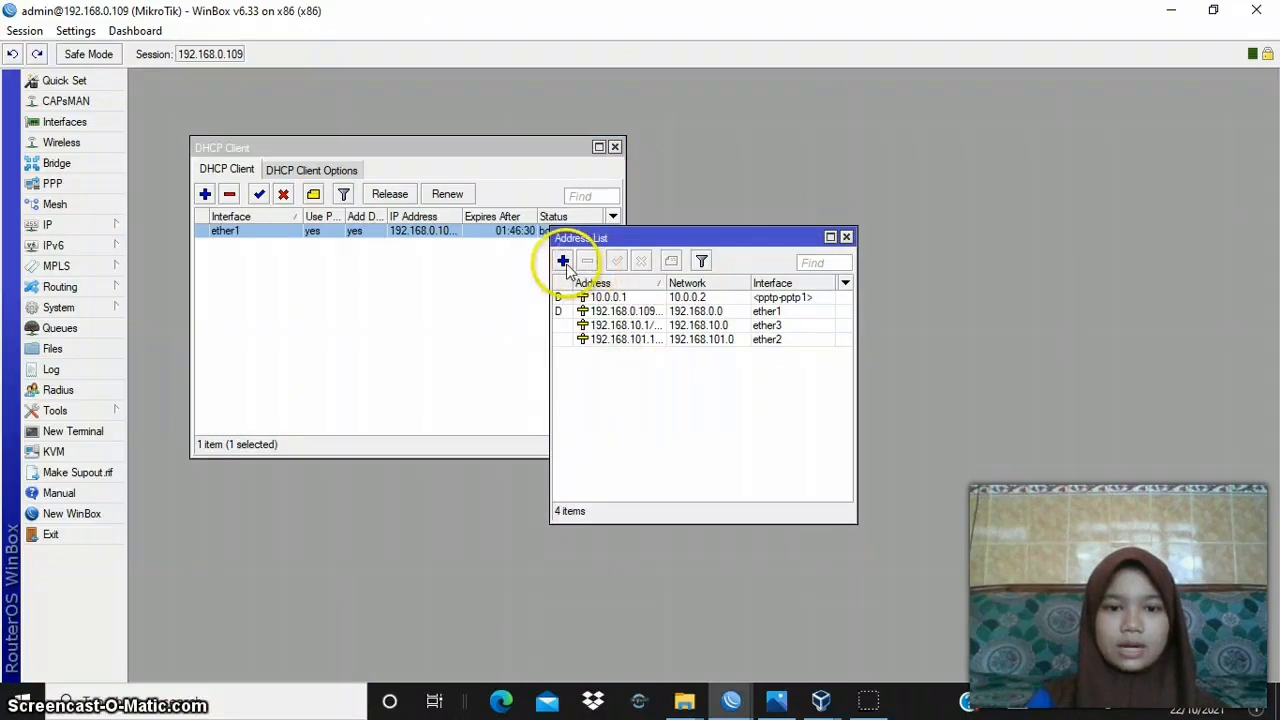
double_click(601, 340)
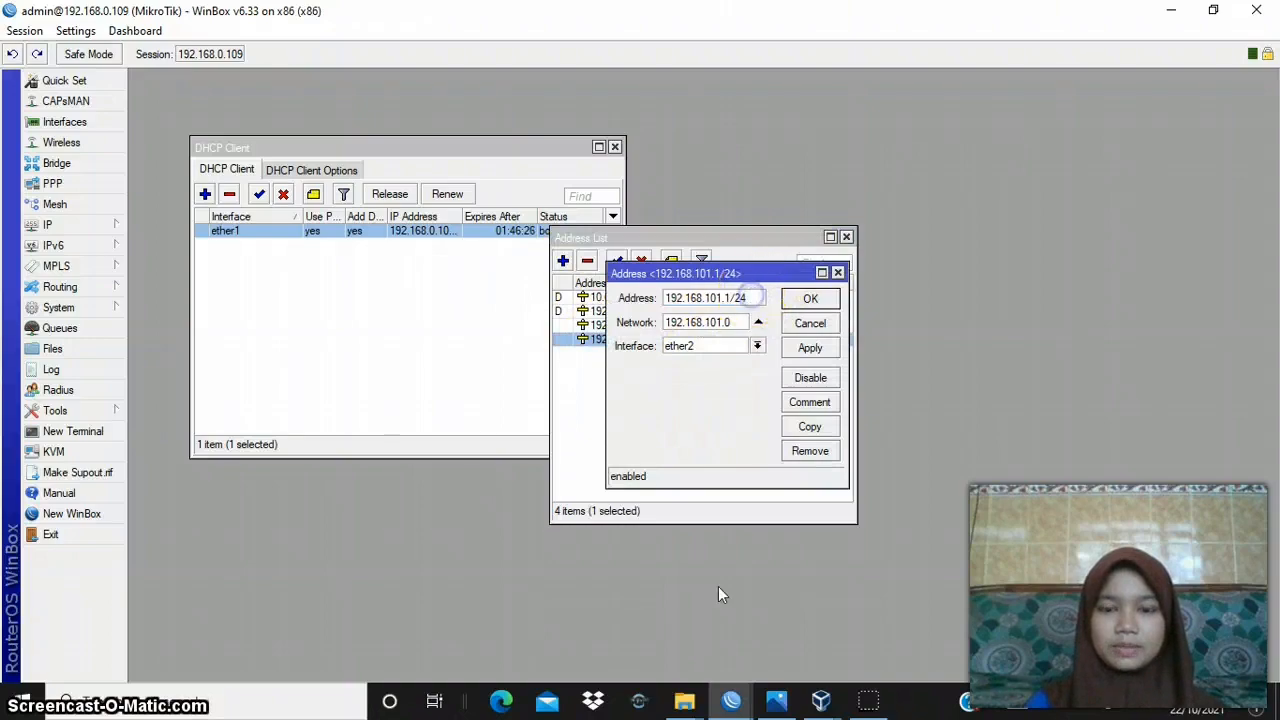
left_click(774, 698)
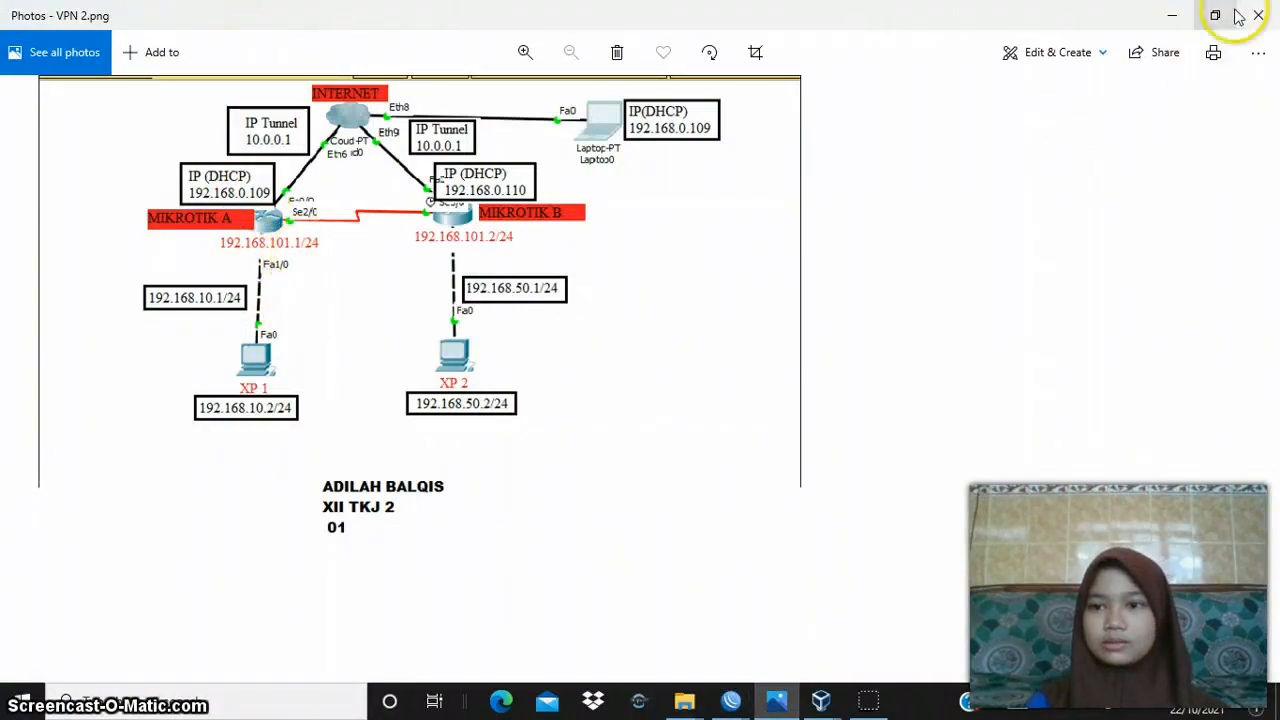
left_click(1172, 25)
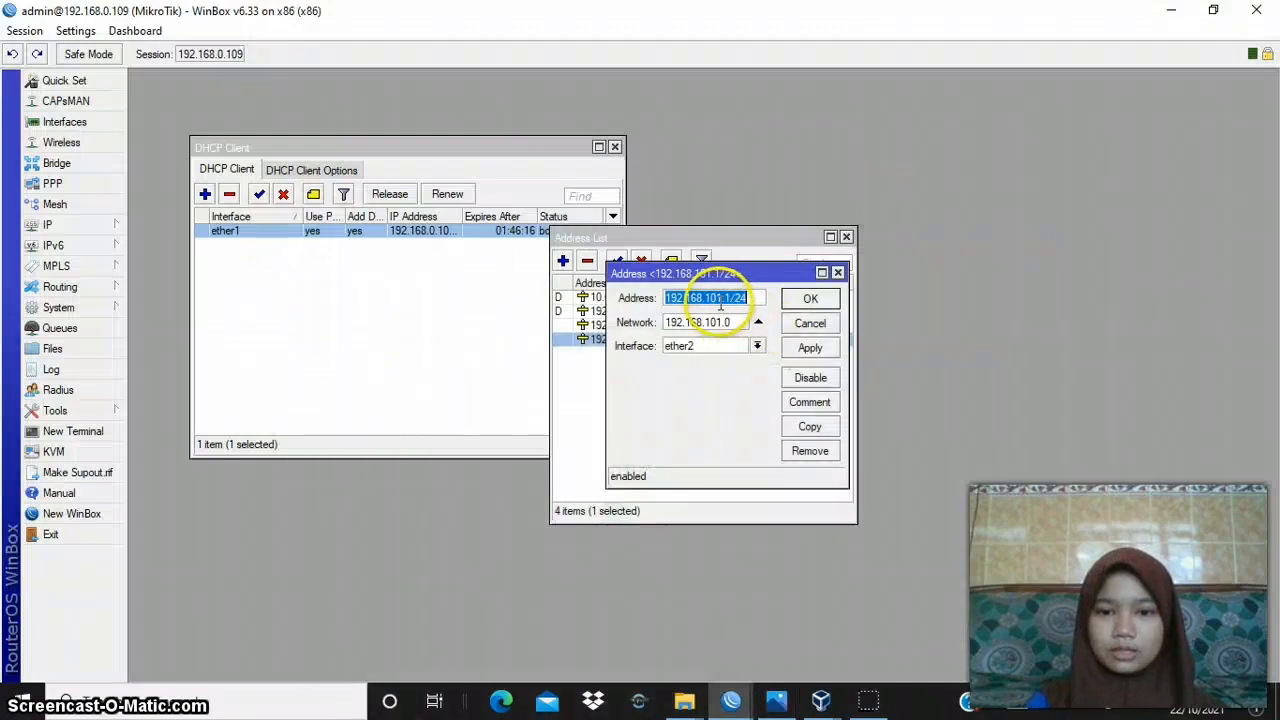
left_click(735, 298)
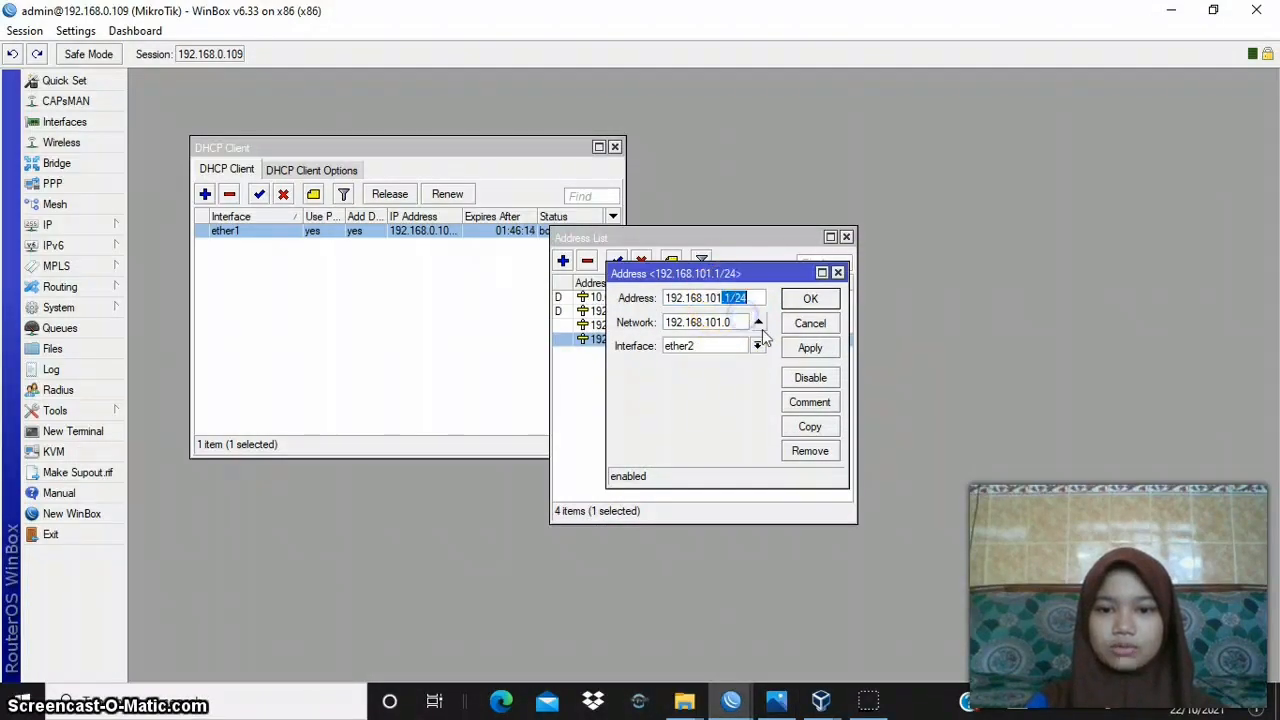
left_click(795, 347)
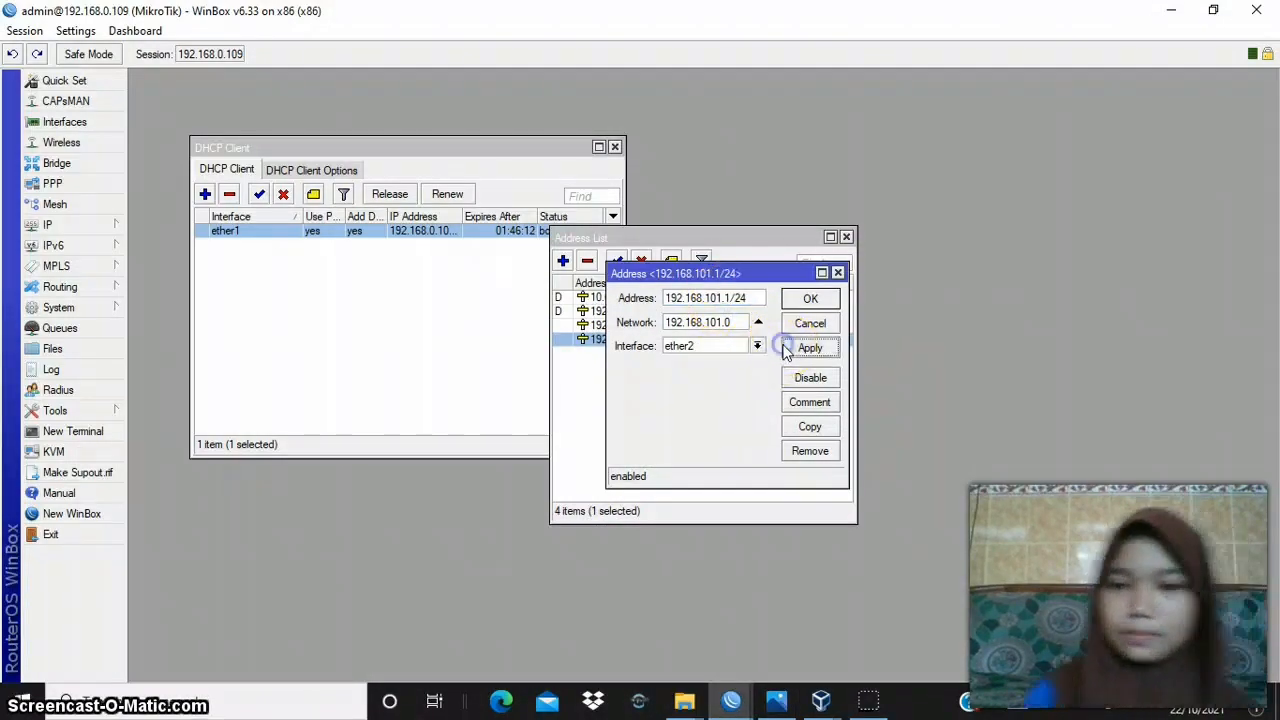
left_click(816, 300)
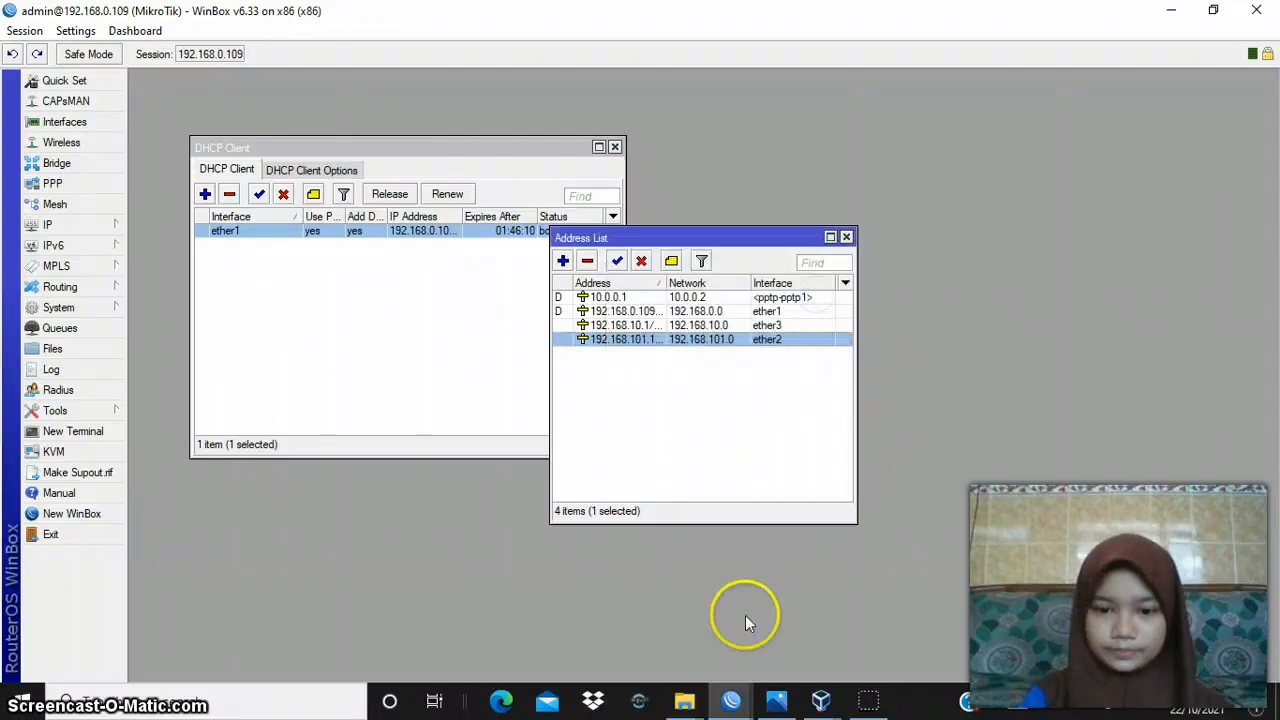
- Check router A's ether3 IP address 192.168.10.1/24 against the diagram in Photos, then apply and accept it in WinBox
left_click(777, 700)
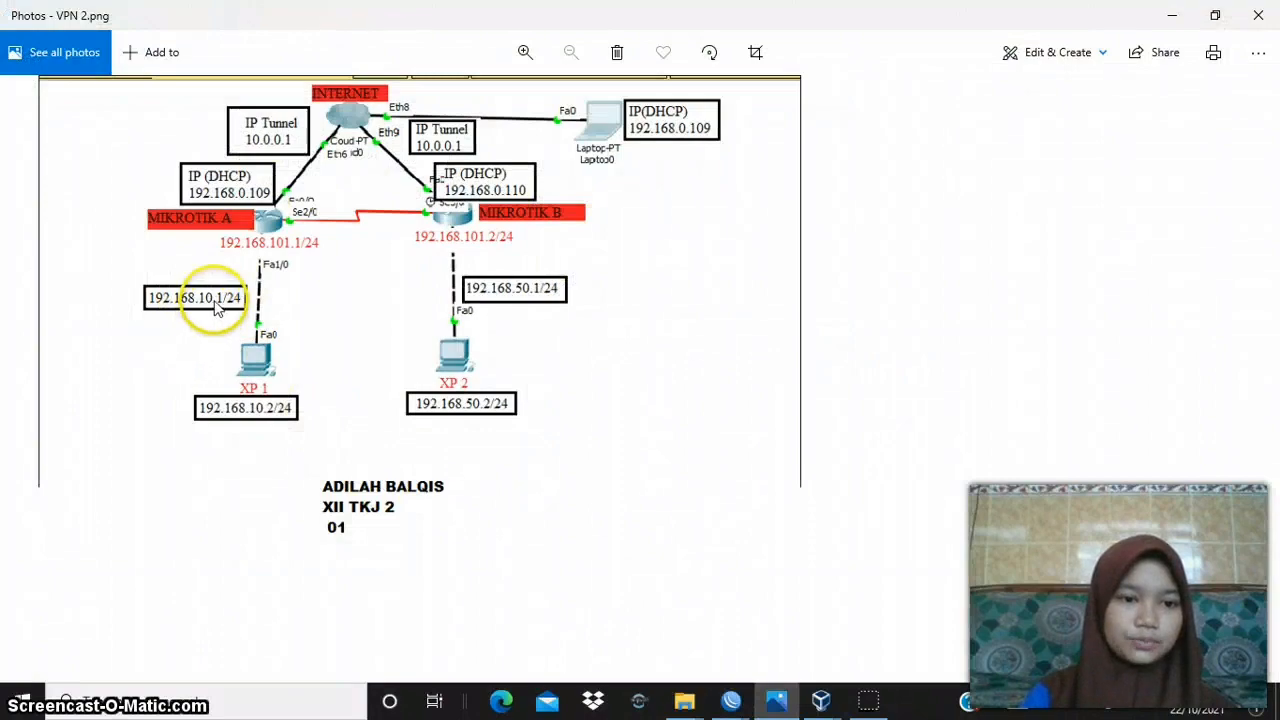
left_click(1173, 16)
double_click(646, 327)
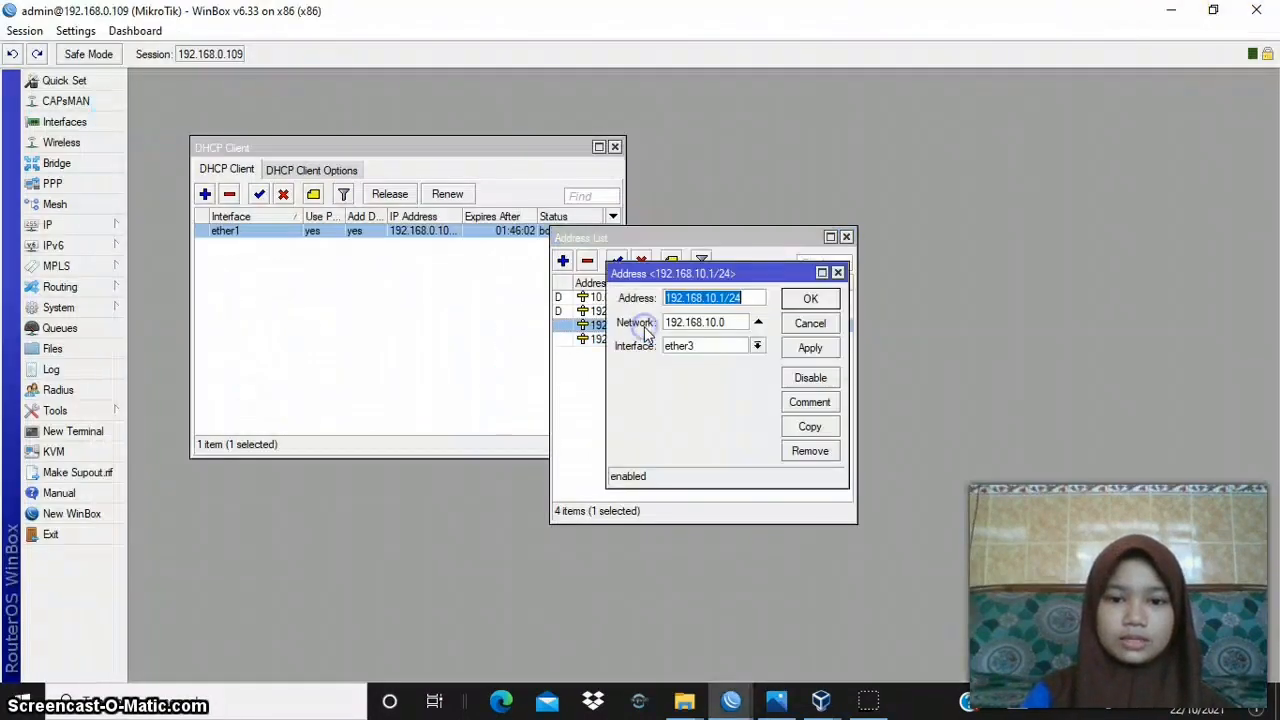
left_click(722, 303)
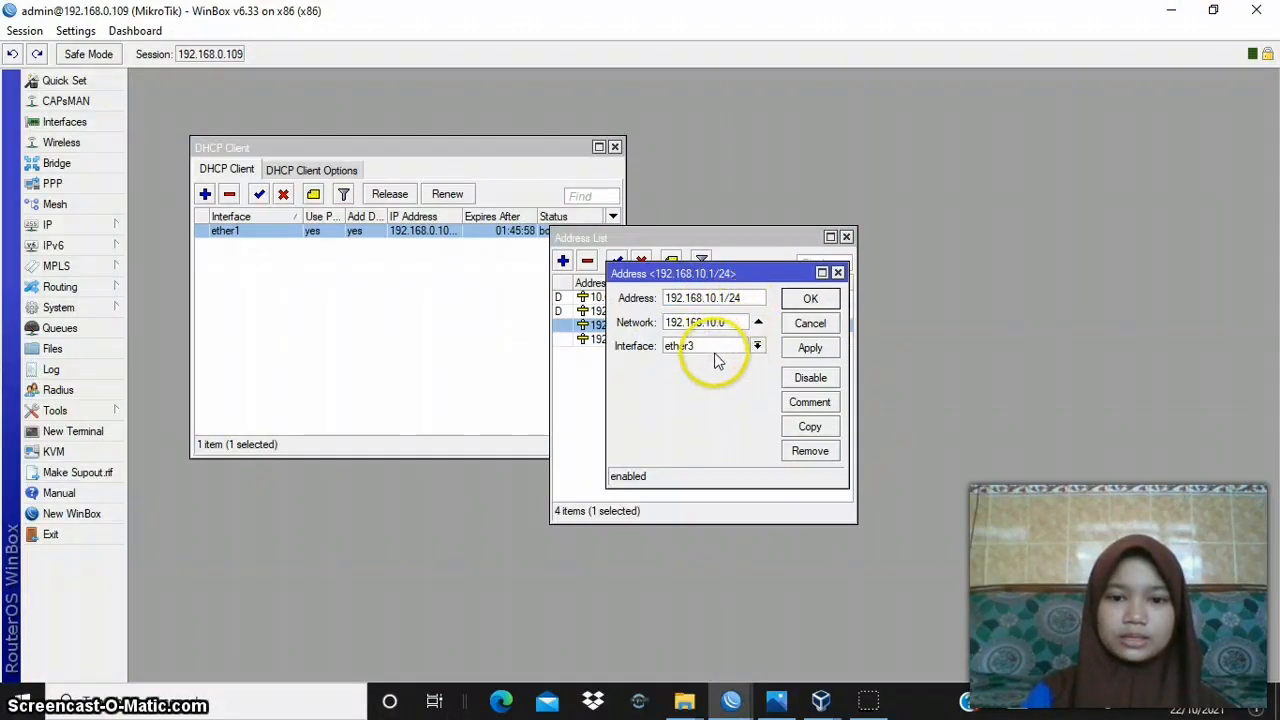
left_click(812, 326)
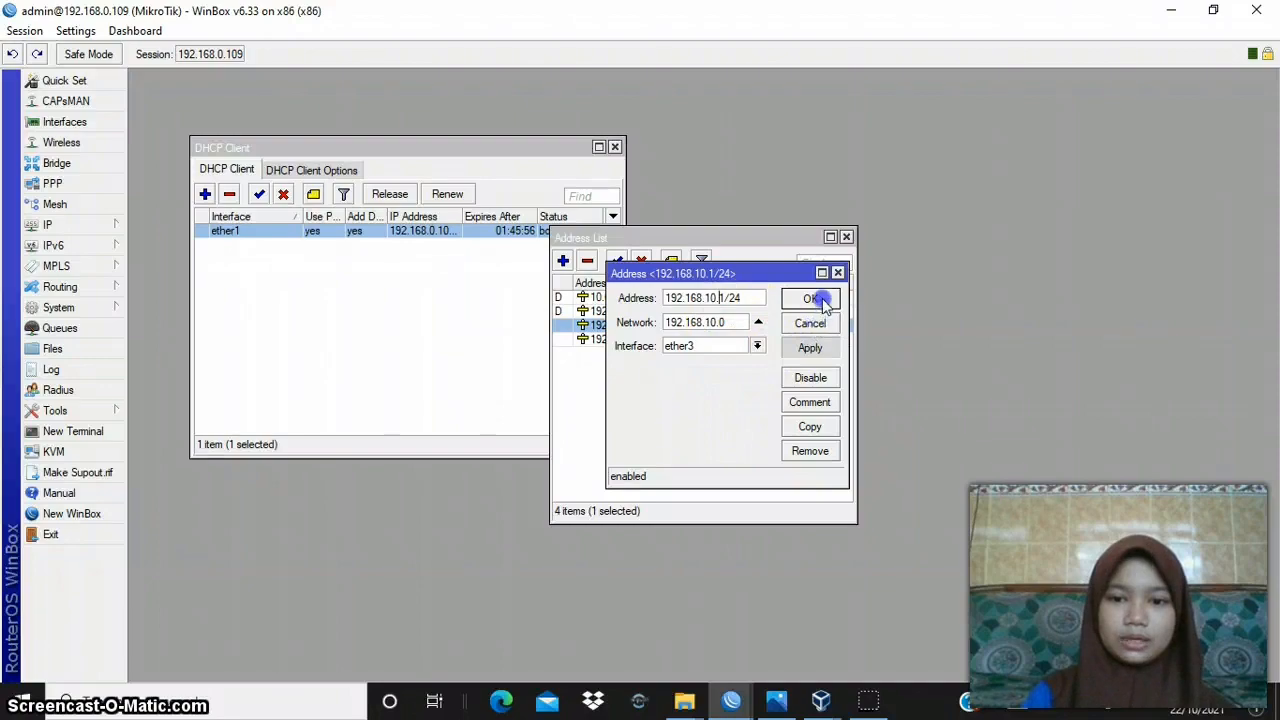
left_click(817, 299)
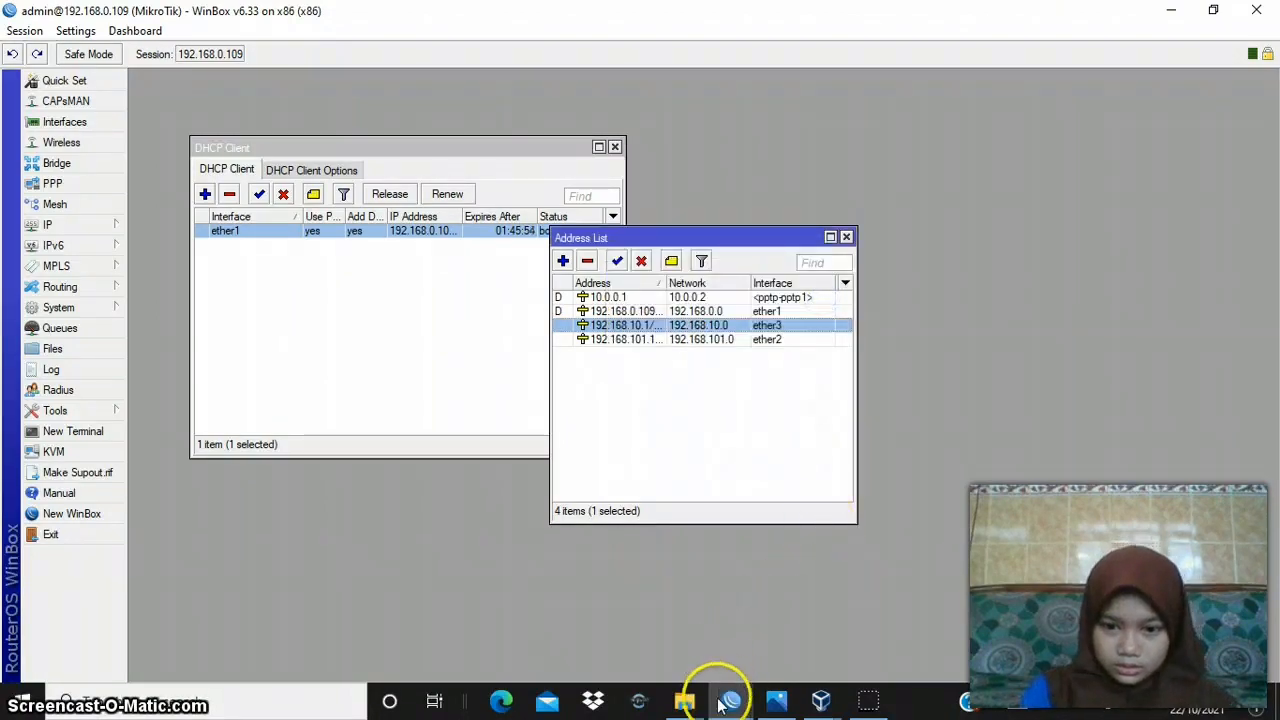
- Switch to WinBox's 192.168.0.110 session and apply and accept the ether1 DHCP client's open details
mouse_move(720, 706)
left_click(800, 628)
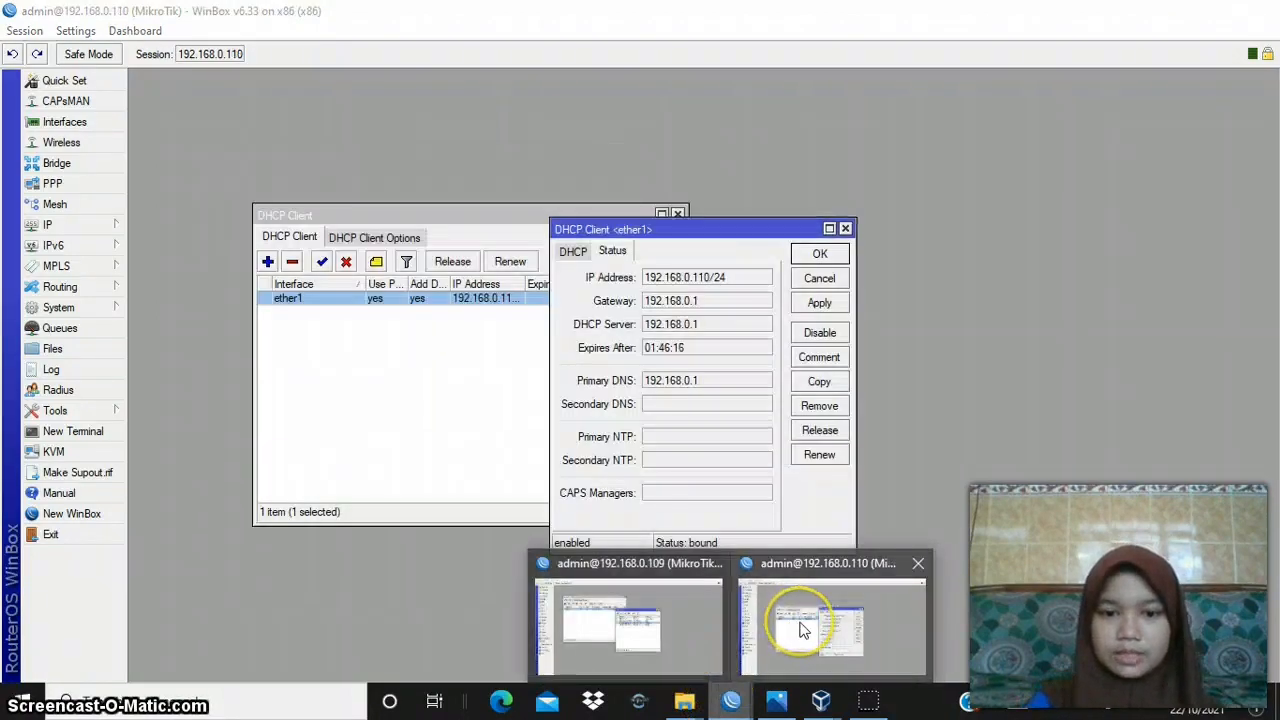
left_click(831, 307)
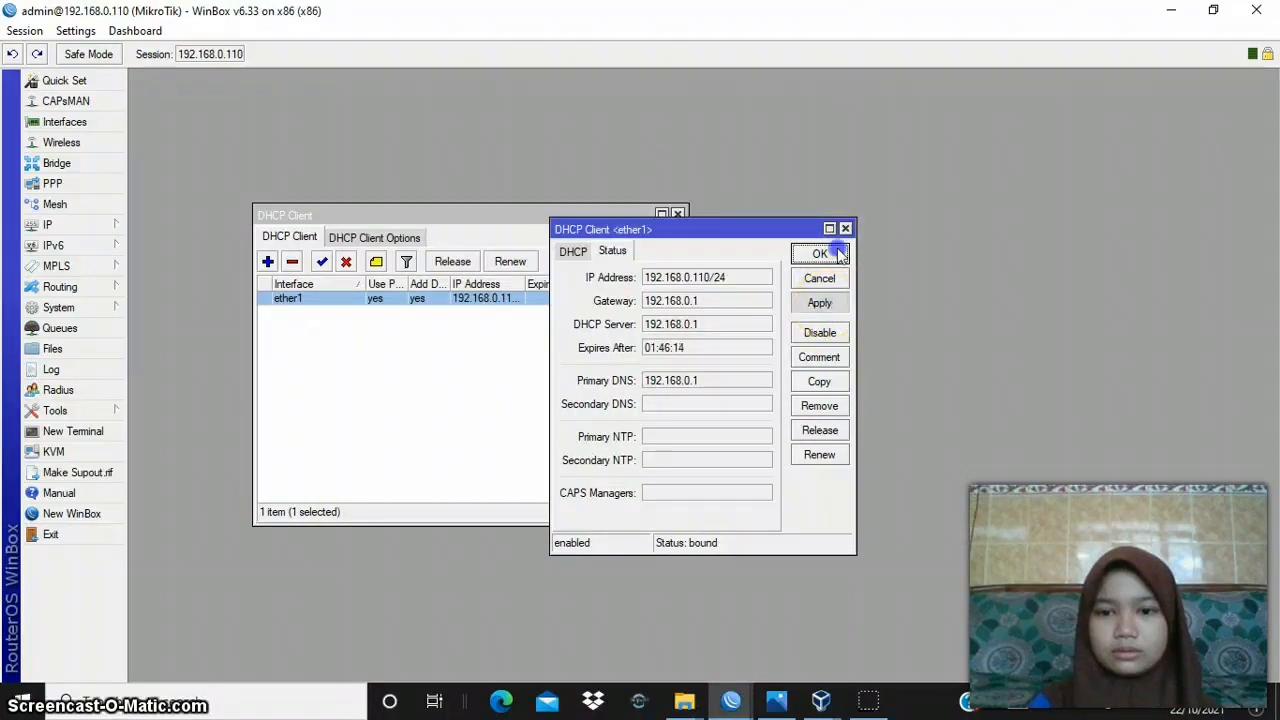
left_click(835, 256)
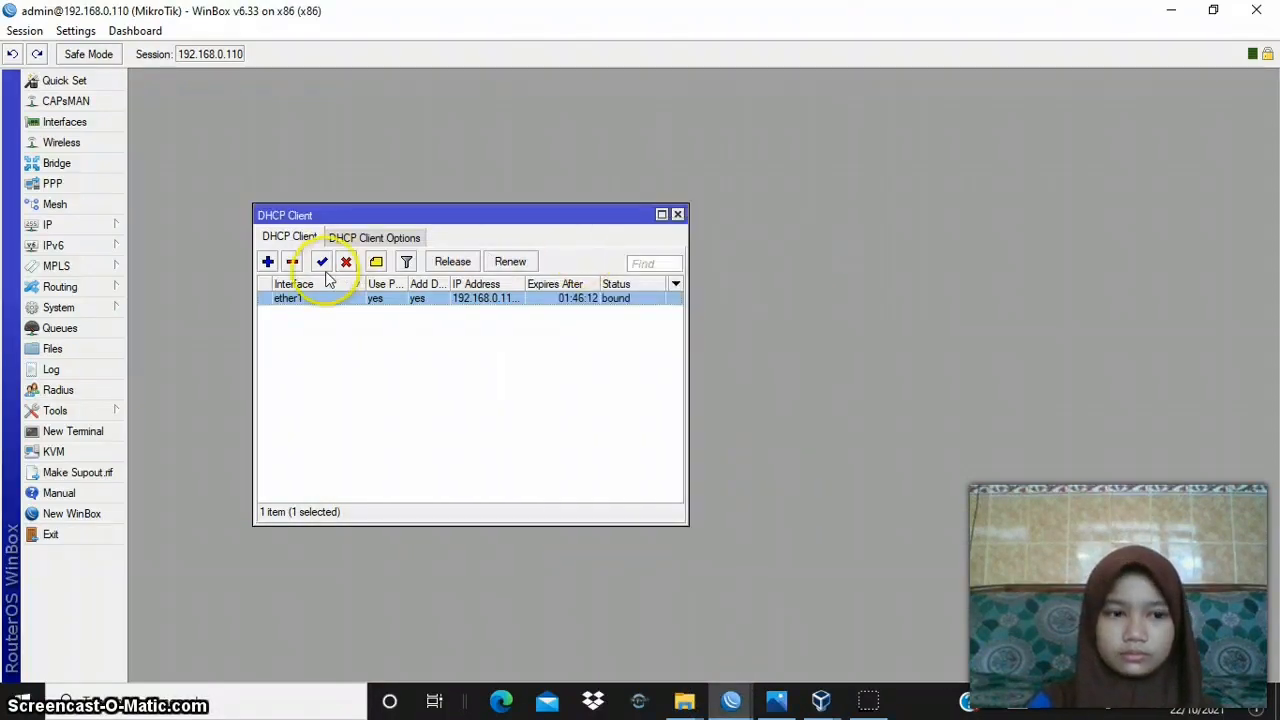
- Check router B's ether2 IP address 192.168.101.2/24 against the diagram in Photos and accept it in WinBox
left_click(110, 228)
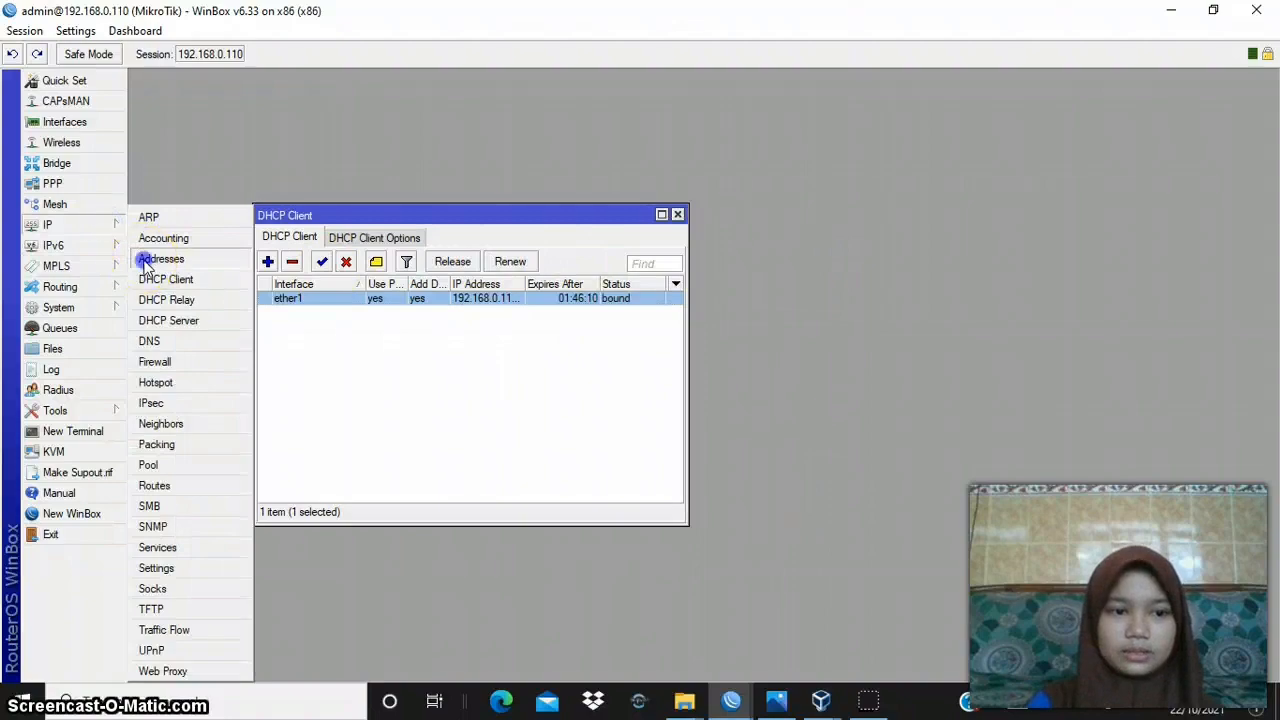
left_click(141, 259)
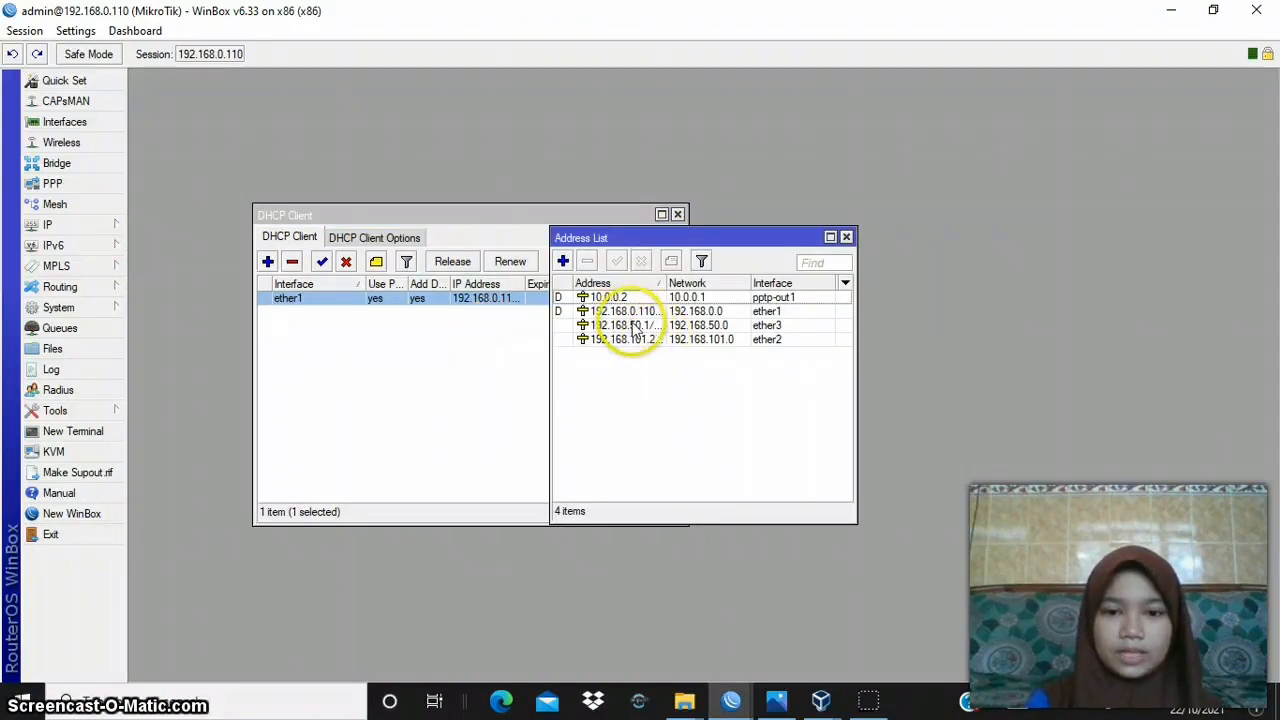
left_click(773, 700)
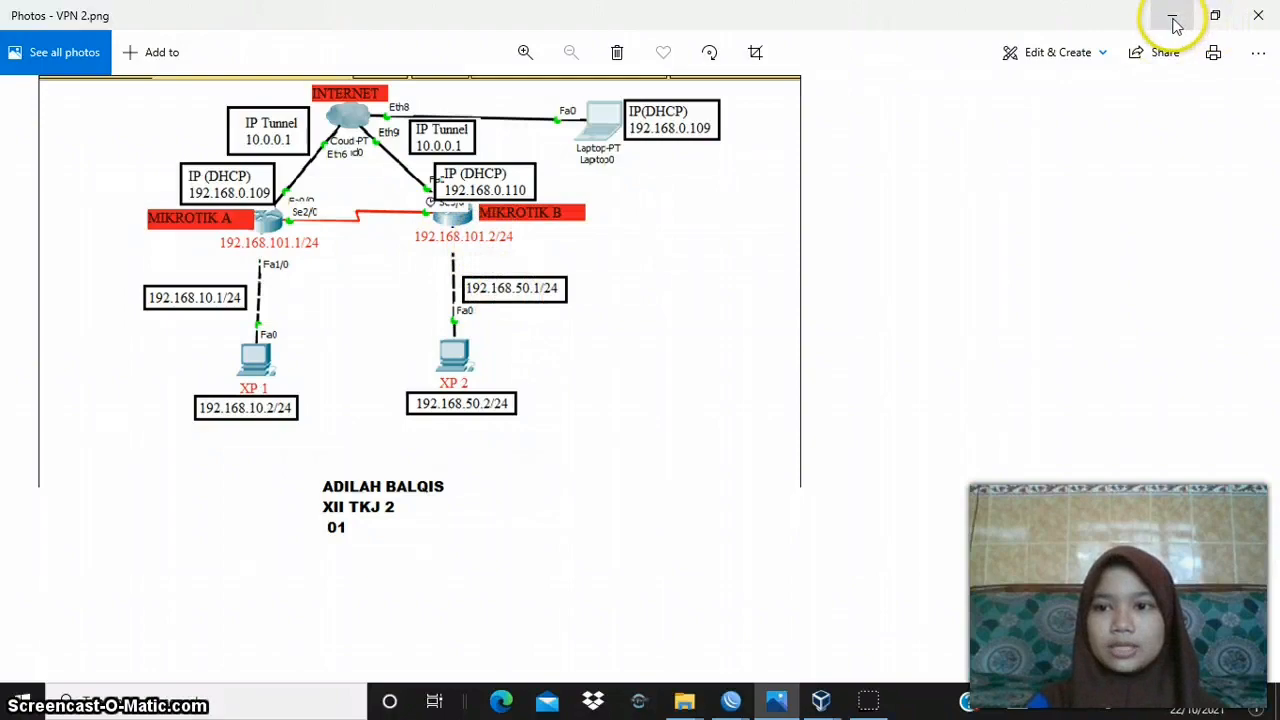
left_click(1174, 17)
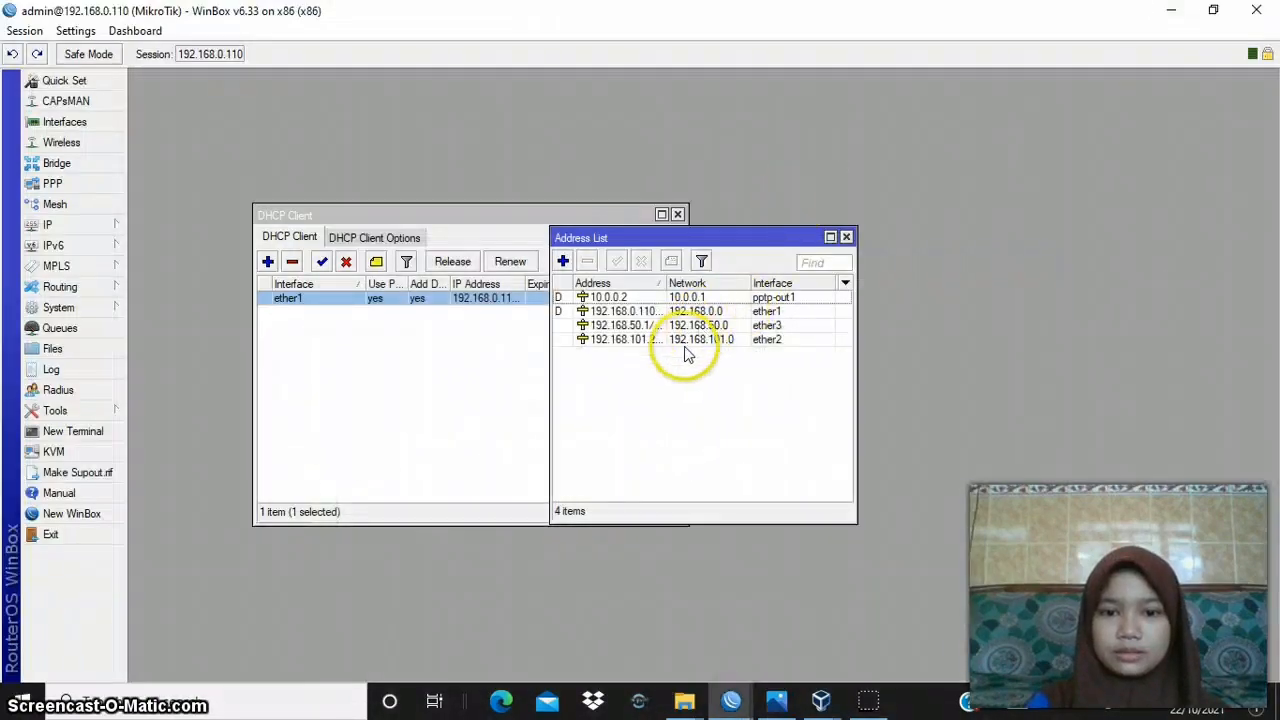
double_click(694, 340)
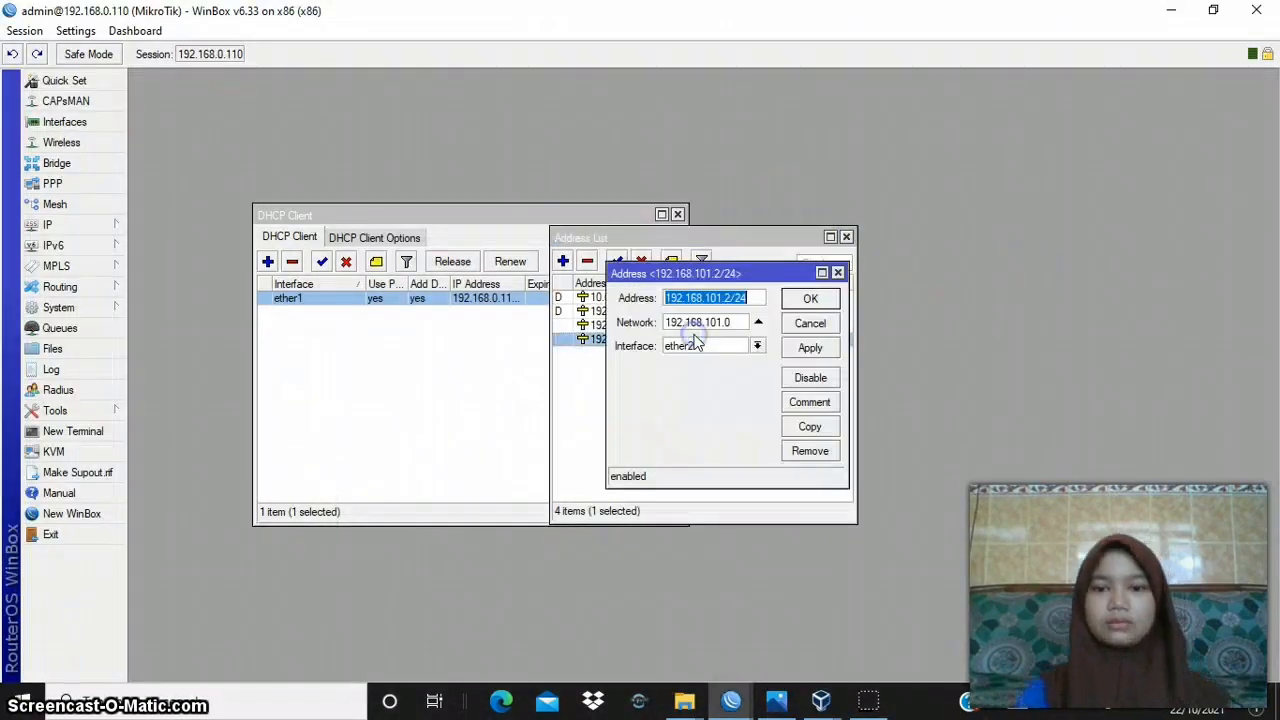
left_click(736, 298)
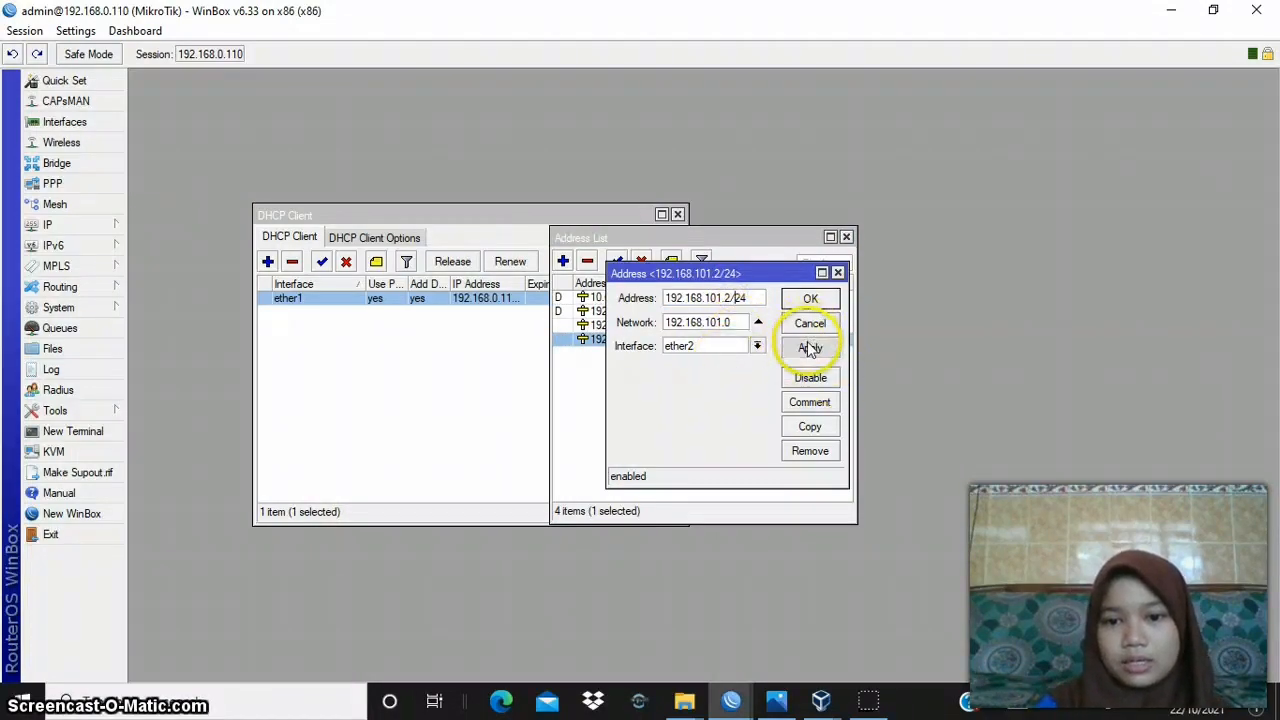
left_click(812, 299)
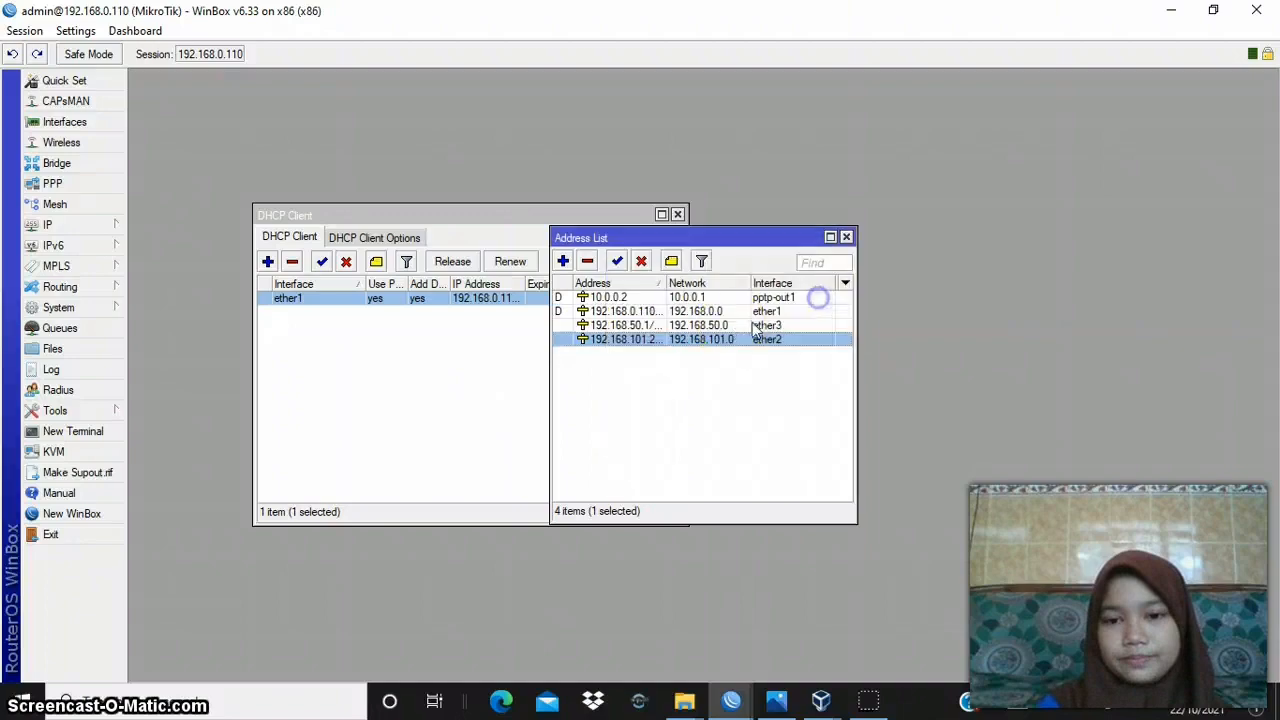
- Review router B's ether3 IP address entry 192.168.50.1/24 and accept it
left_click(705, 326)
double_click(707, 330)
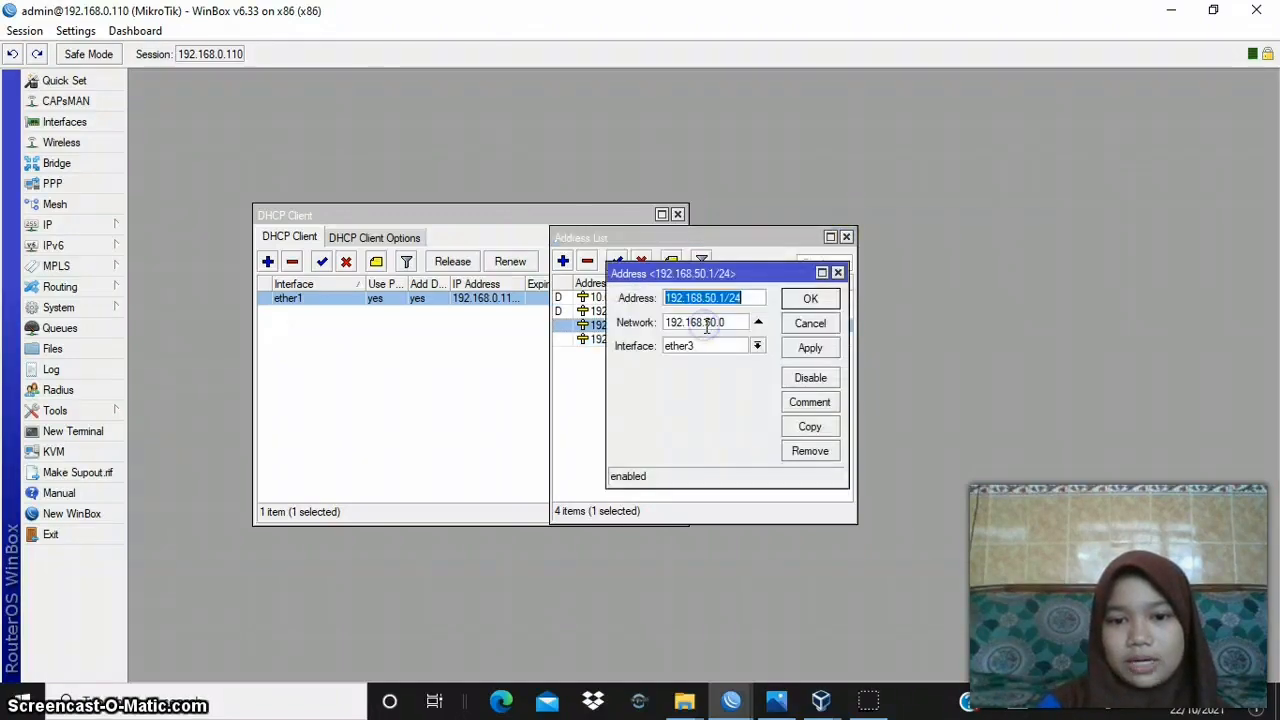
left_click(729, 297)
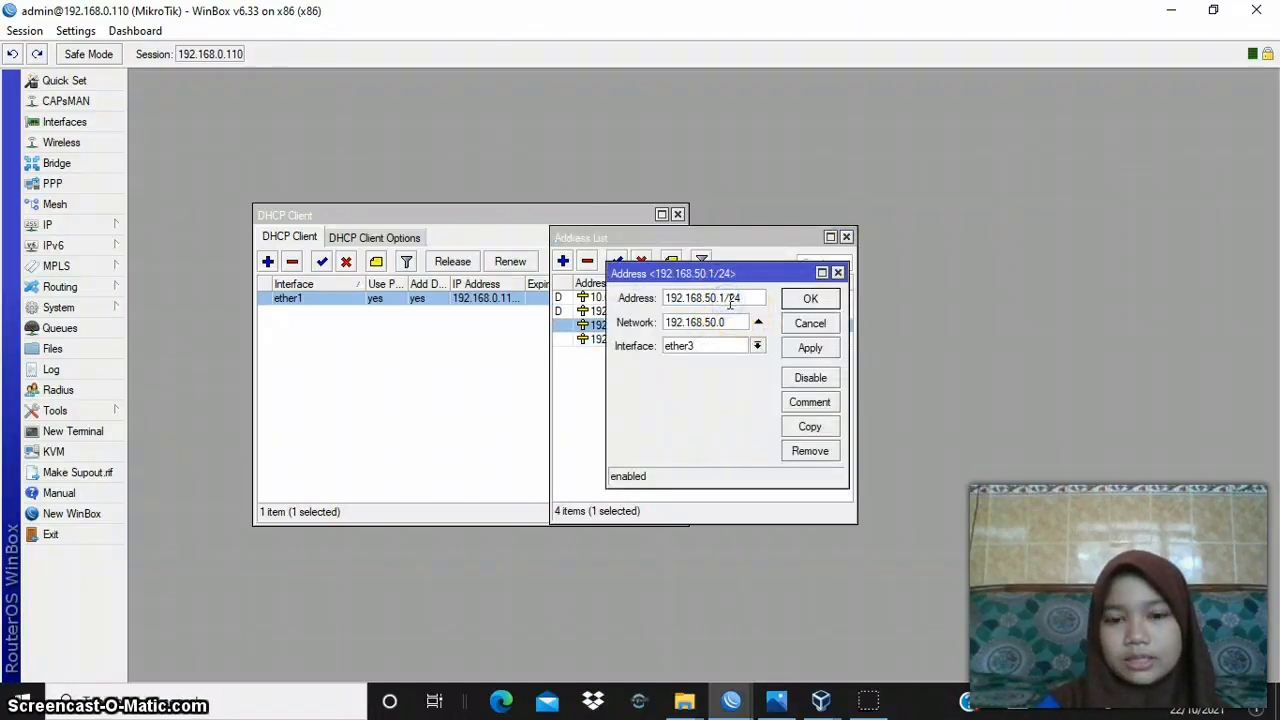
left_click(813, 303)
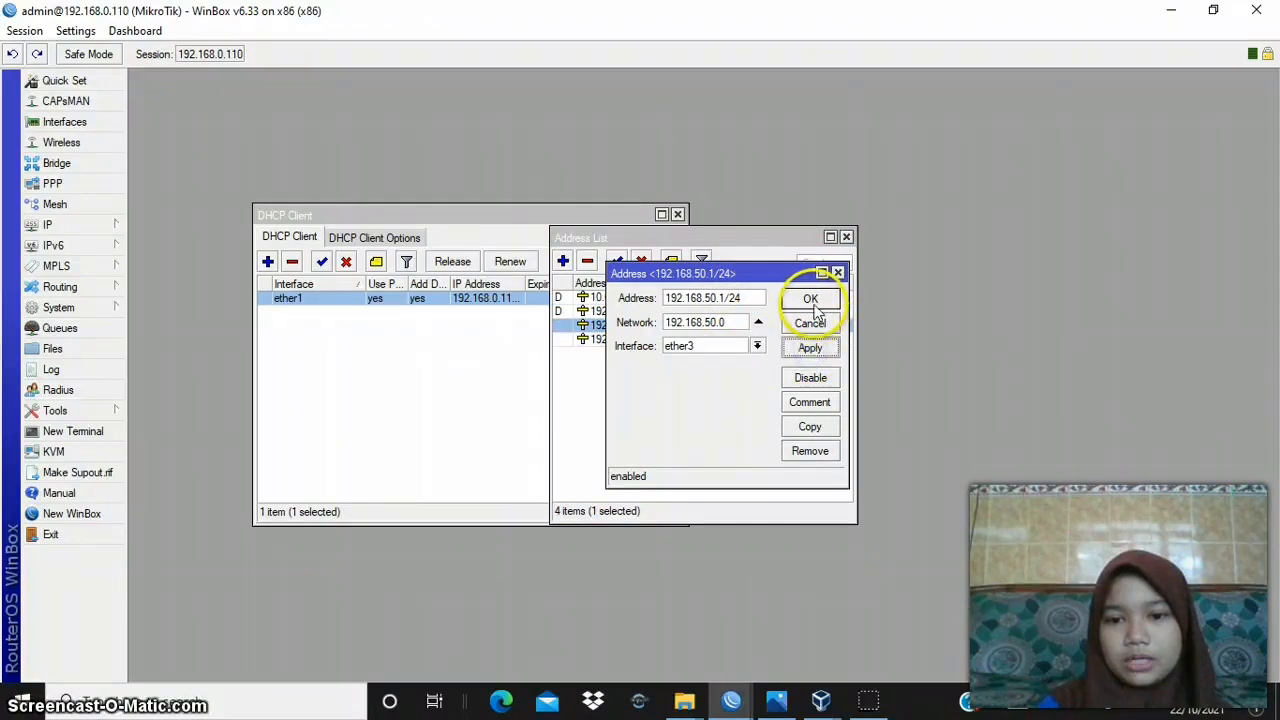
- Look over the network diagram VPN 2.png in Photos, then return to WinBox's 192.168.0.109 session
left_click(735, 705)
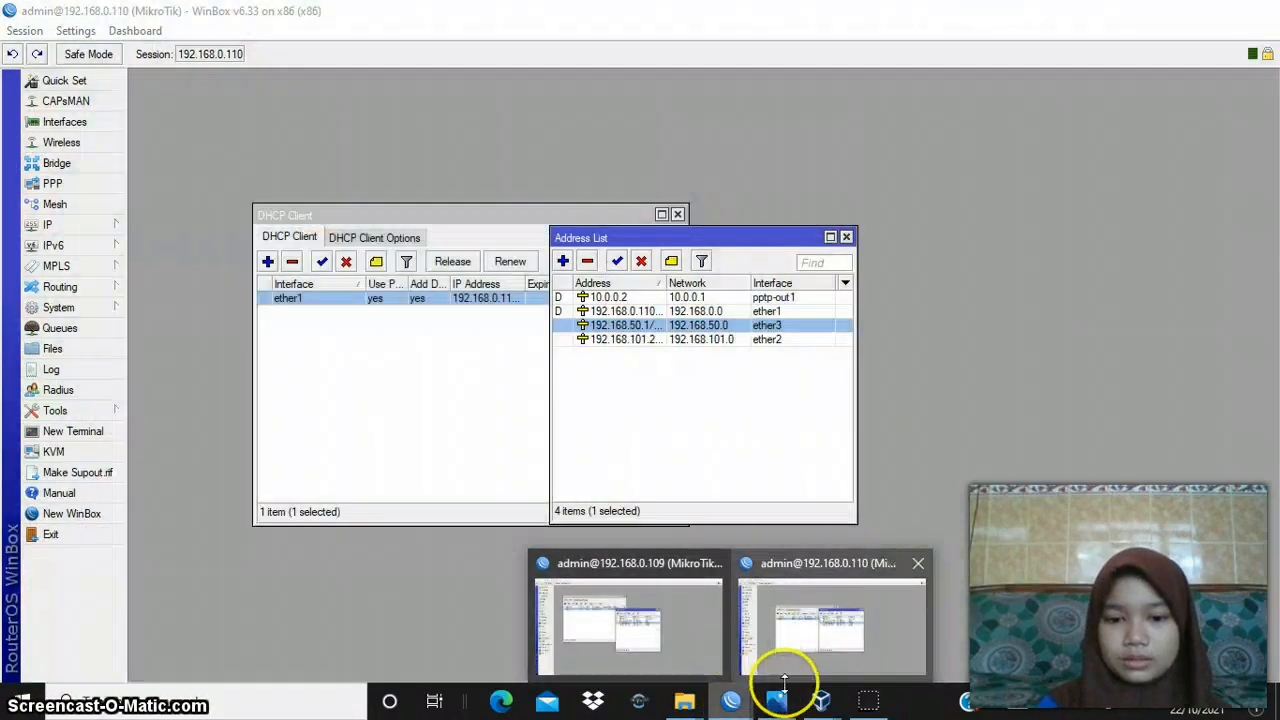
left_click(779, 705)
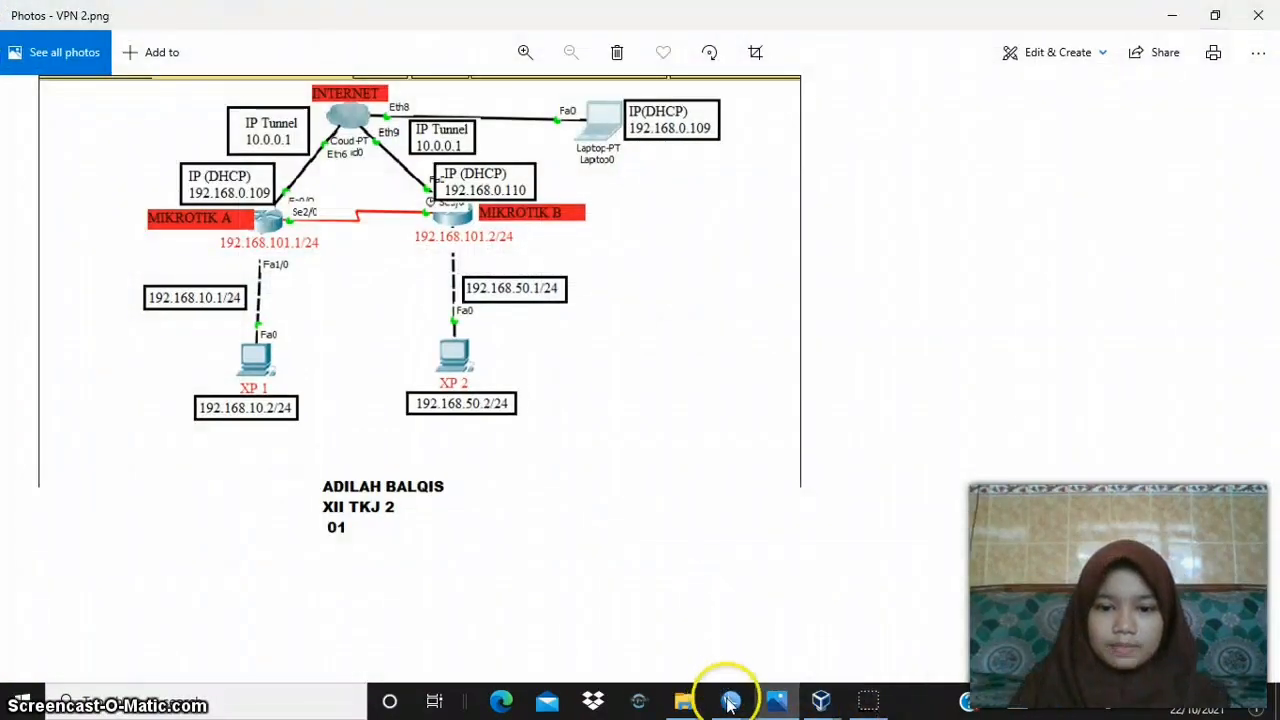
left_click(731, 703)
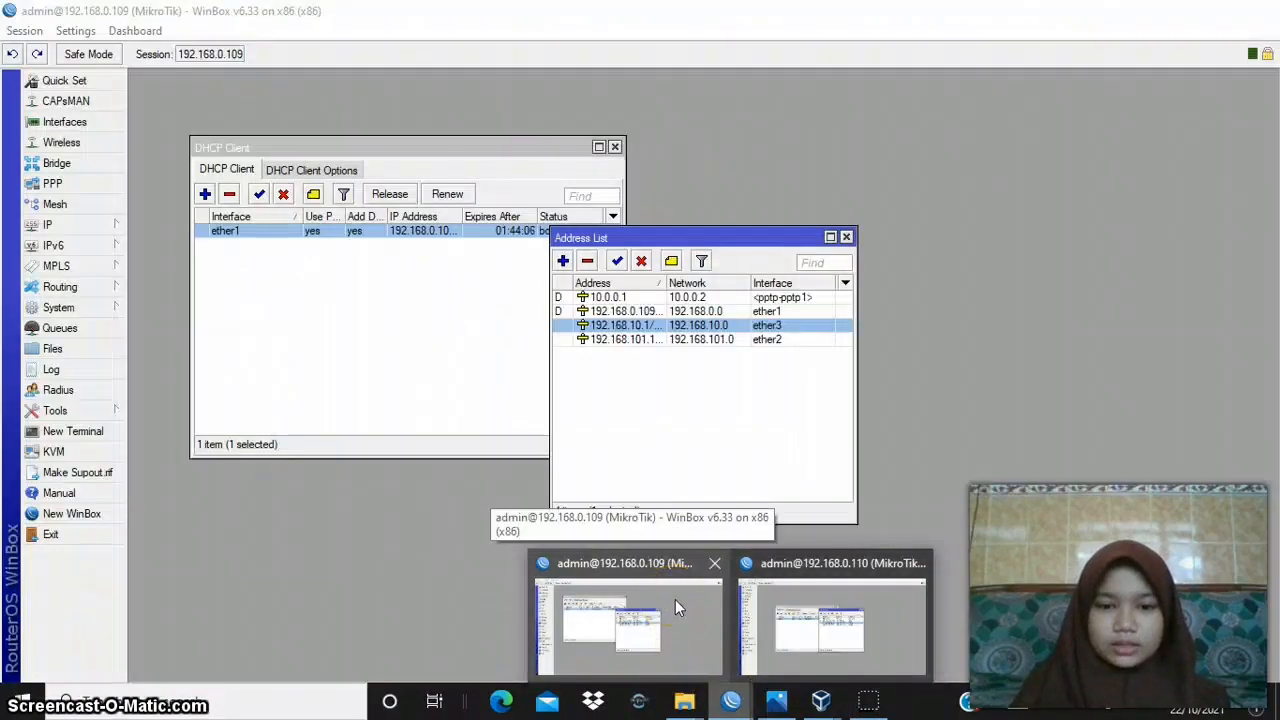
left_click(675, 599)
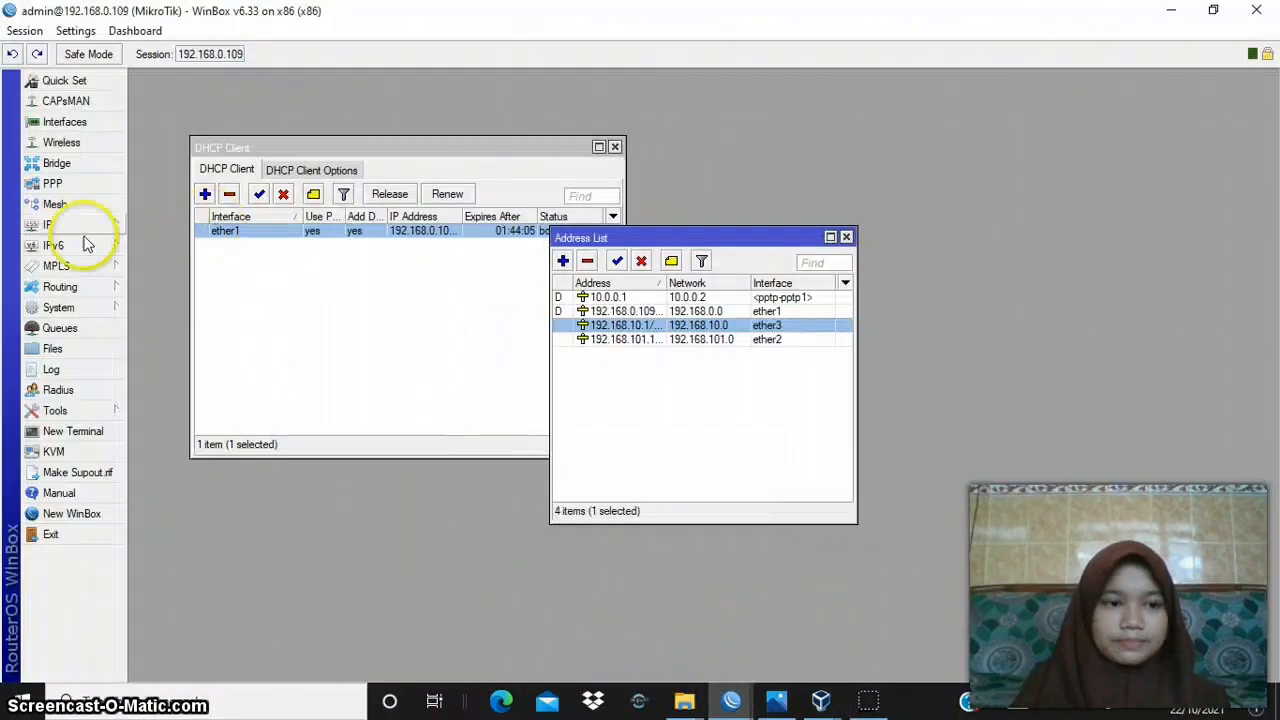
- Review router A's PPTP Server settings under the PPP interfaces, keeping the server enabled, then apply and accept them
left_click(52, 183)
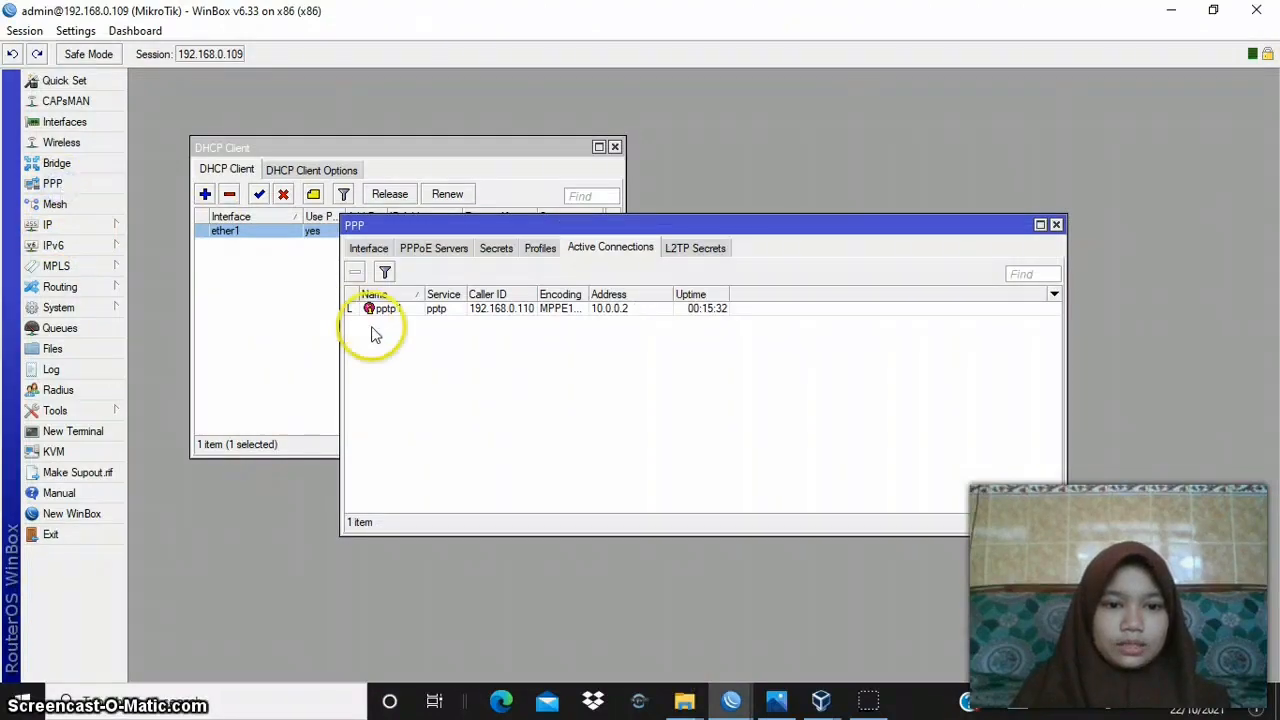
left_click(368, 248)
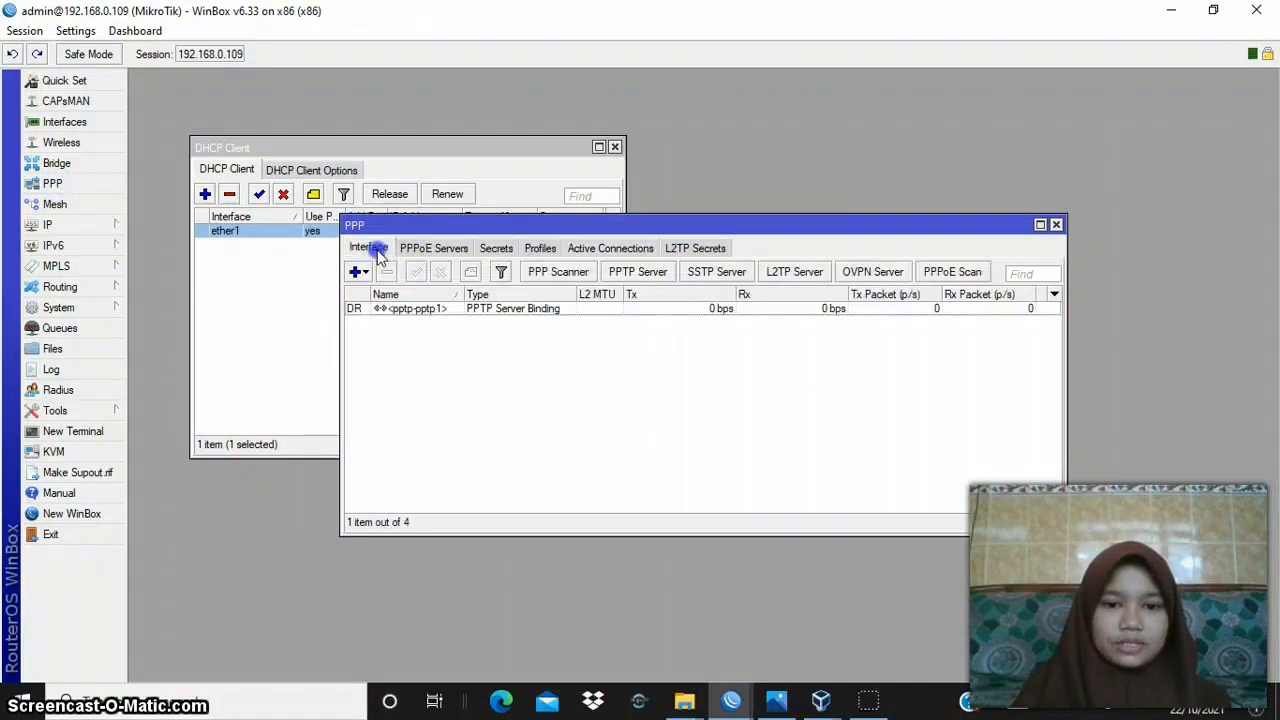
left_click(638, 271)
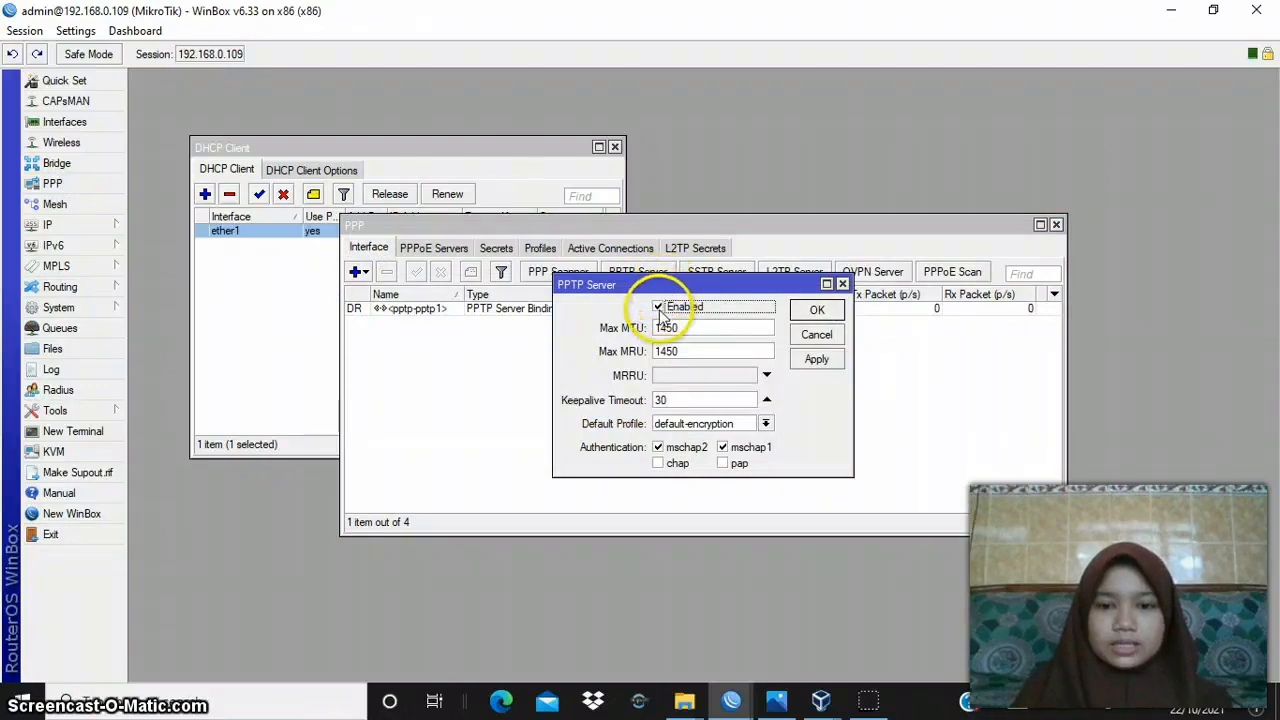
left_click(818, 361)
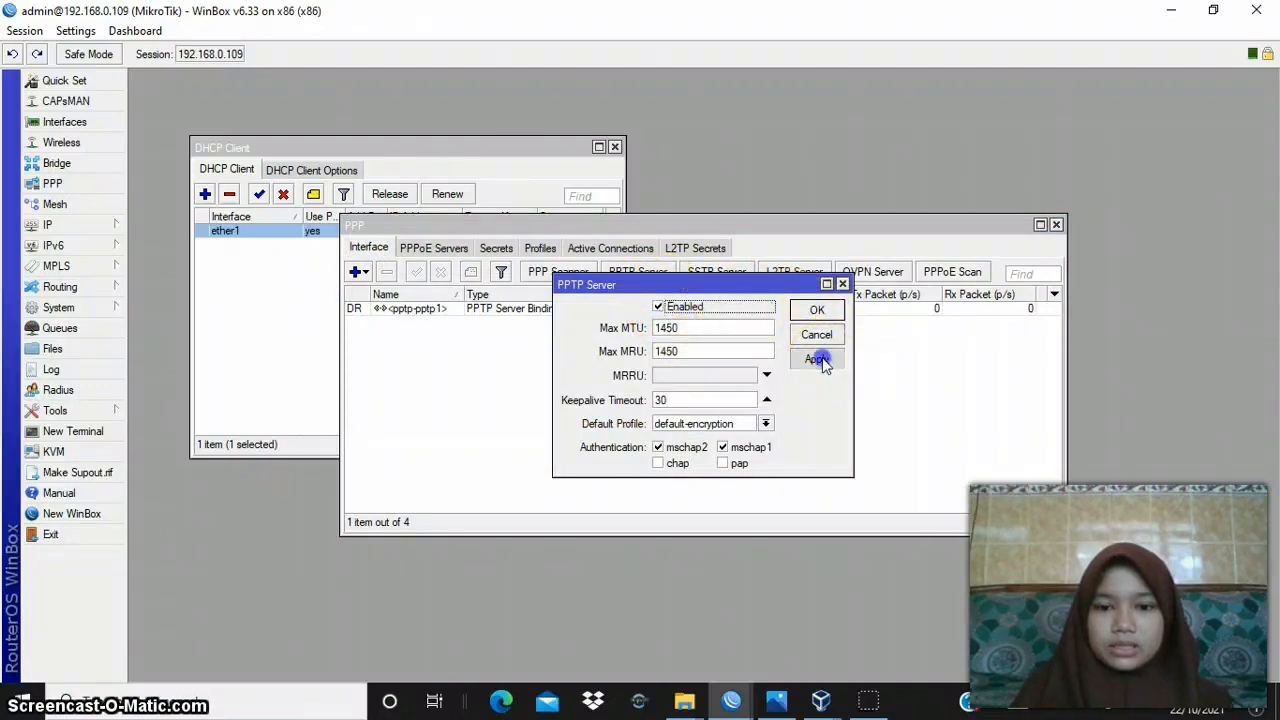
left_click(818, 310)
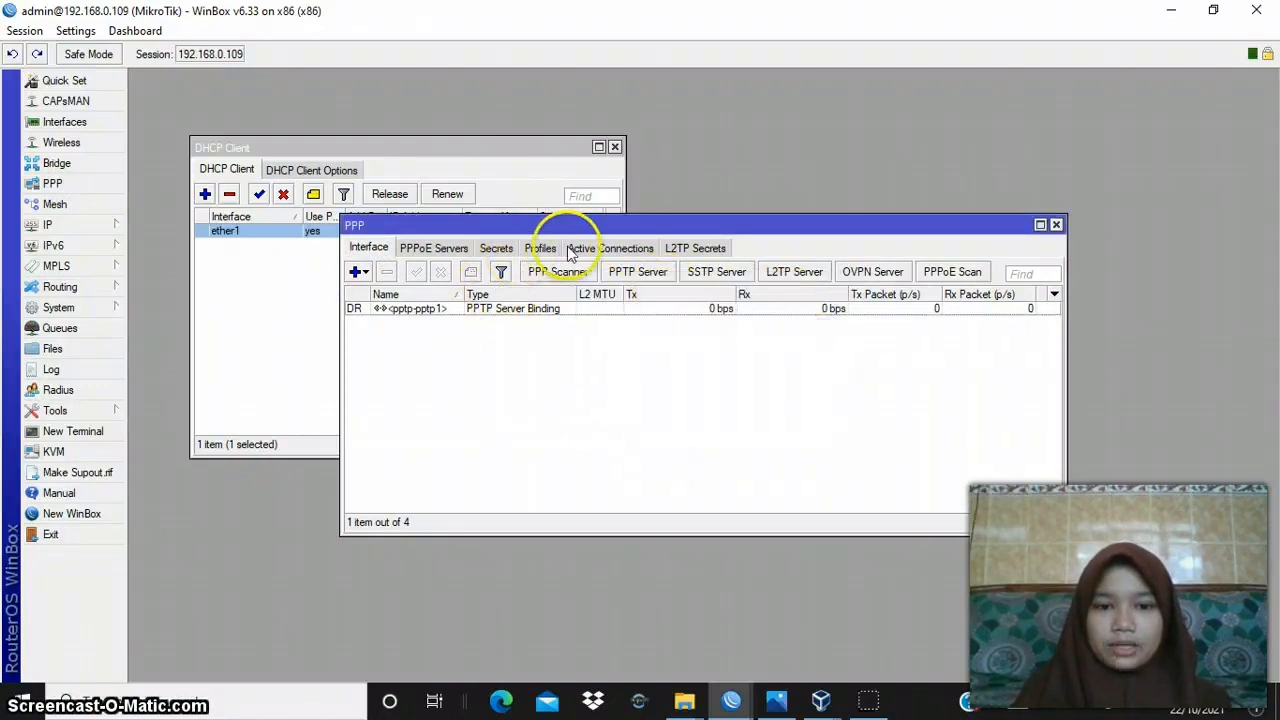
- Review router A's PPP secret pptp1 against the network diagram, selecting pptp as its service, then apply and accept it
left_click(496, 249)
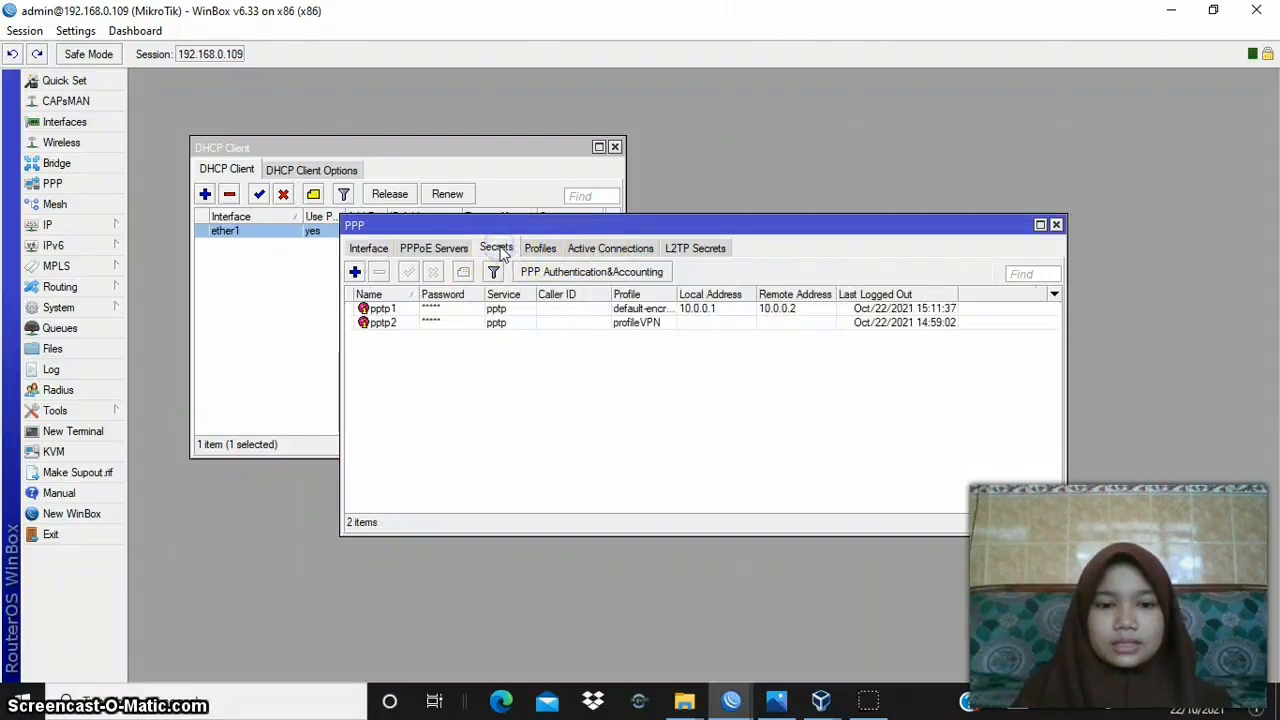
double_click(390, 309)
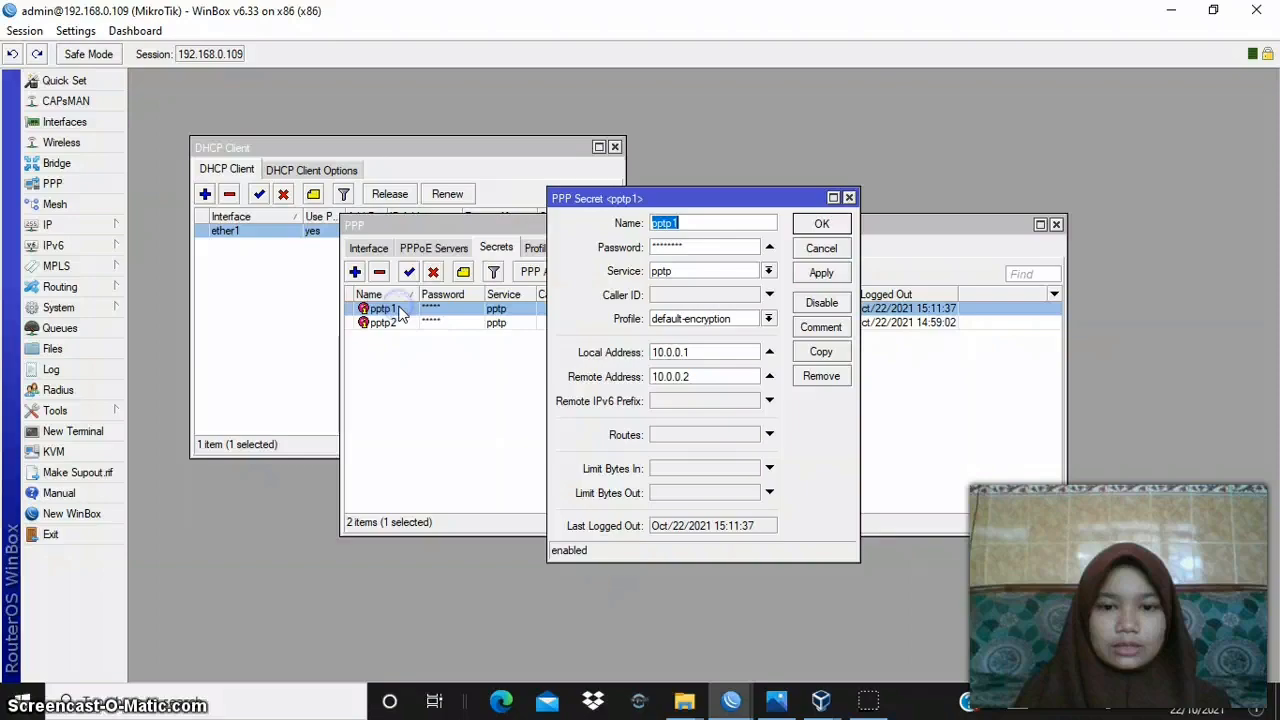
left_click(694, 223)
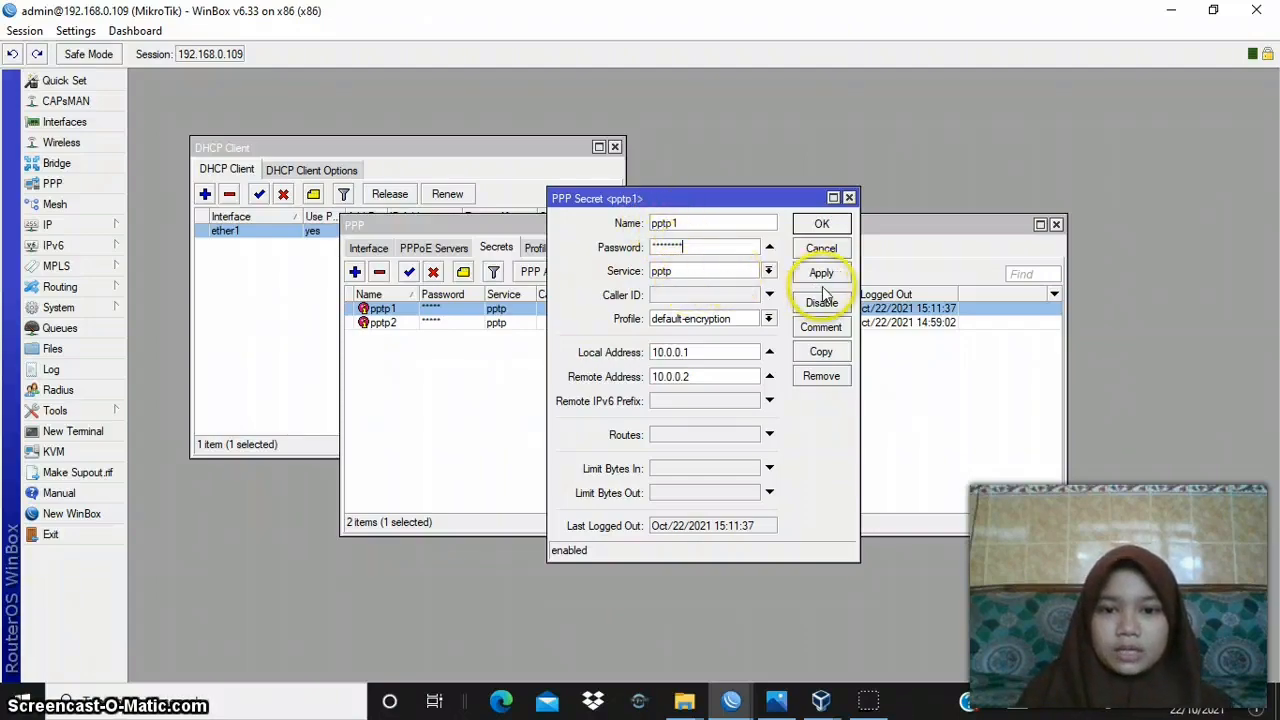
left_click(769, 272)
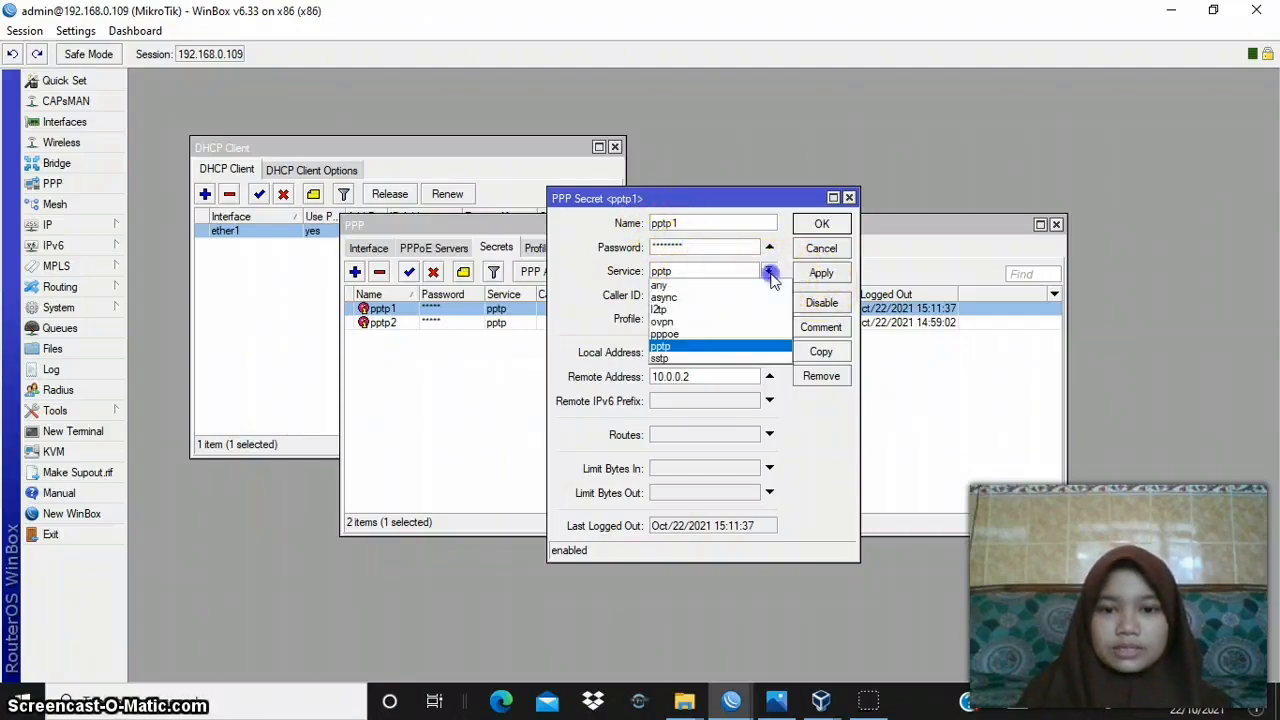
left_click(733, 348)
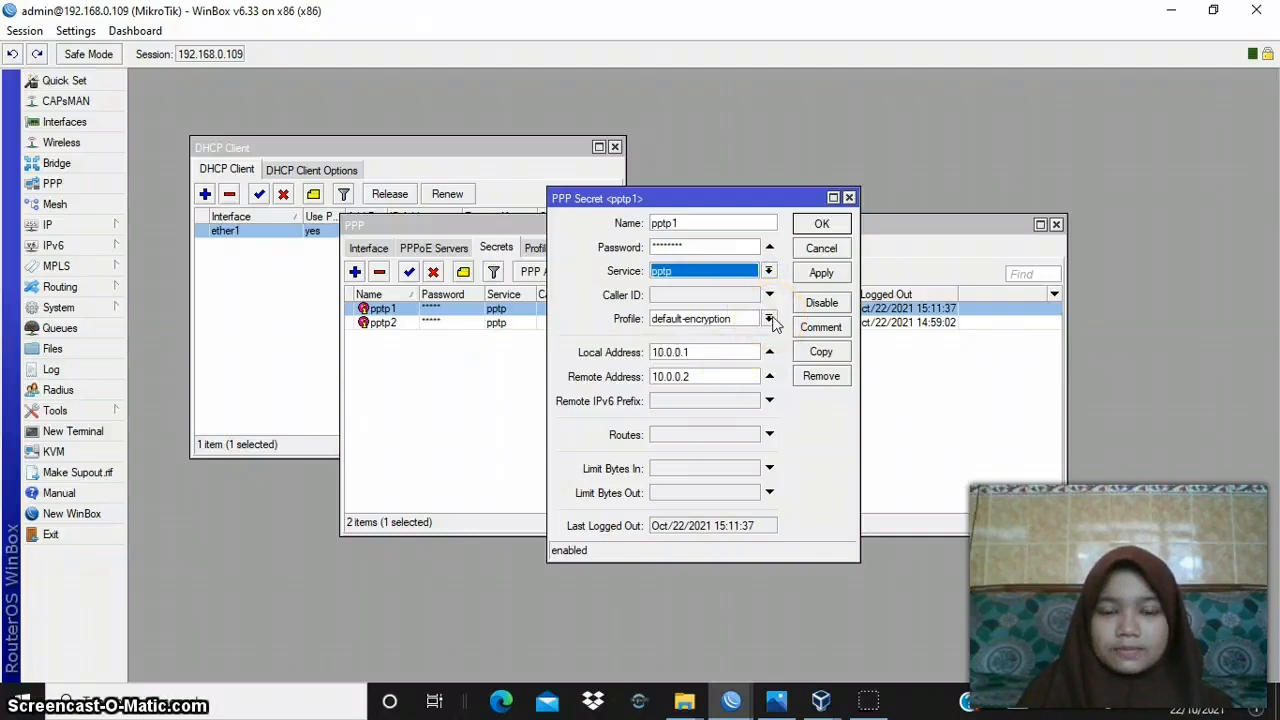
left_click(715, 350)
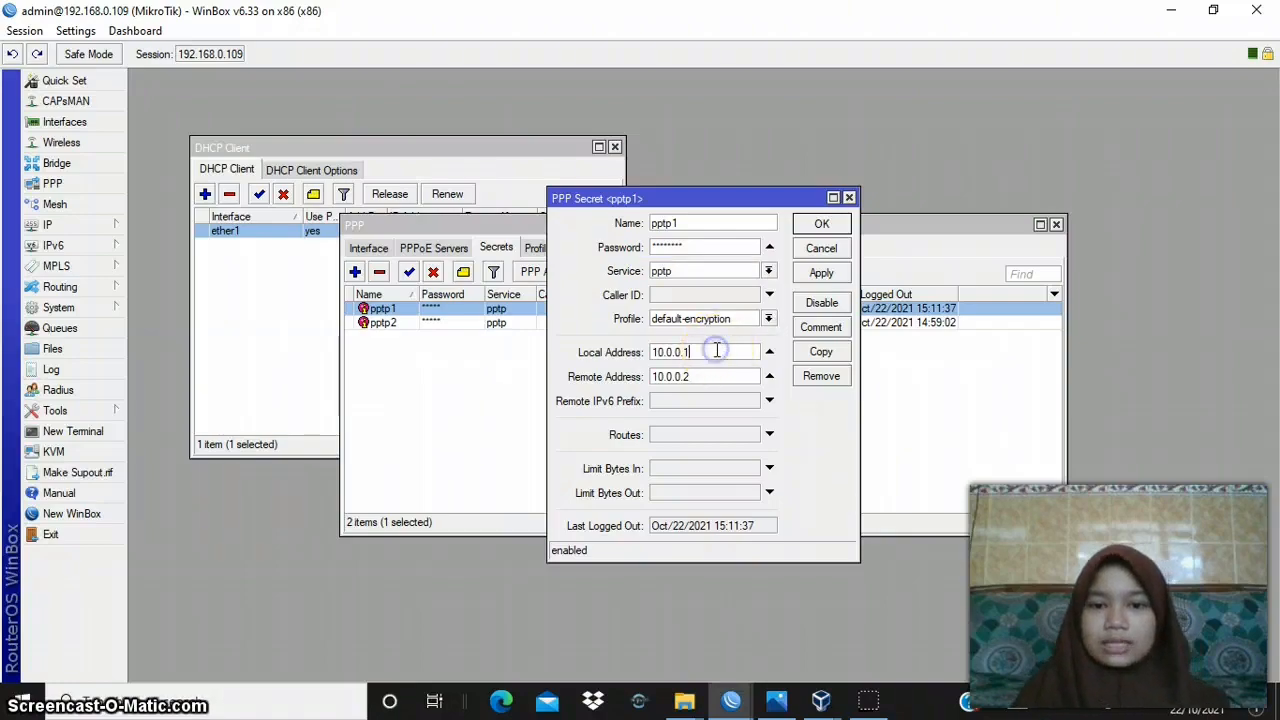
left_click(774, 697)
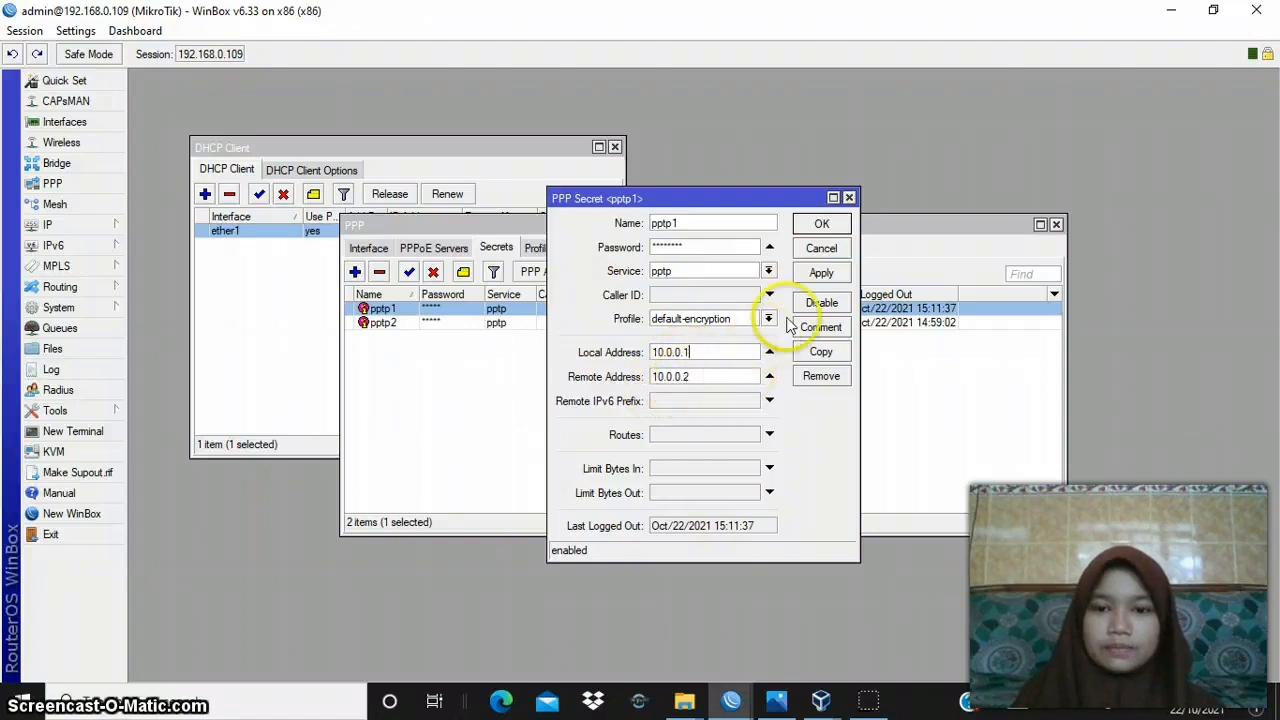
left_click(822, 223)
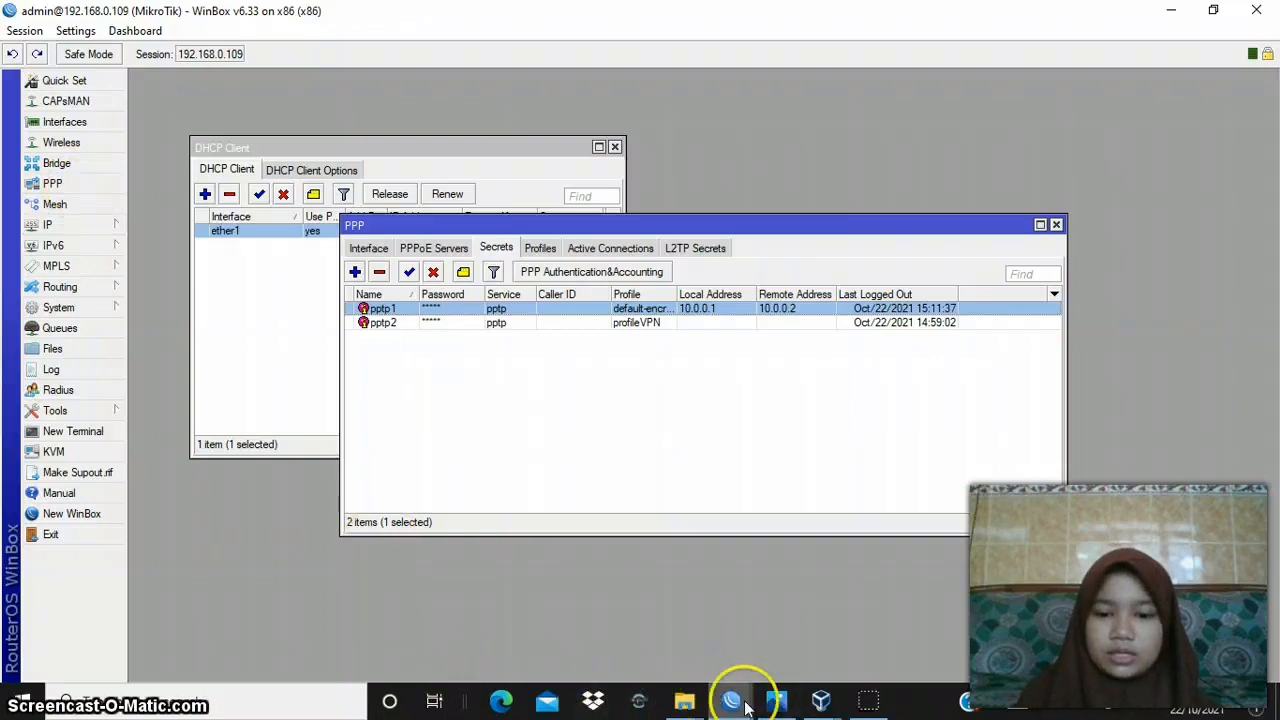
- Switch to router B's 192.168.0.110 session and open its PPP interface list
mouse_move(731, 706)
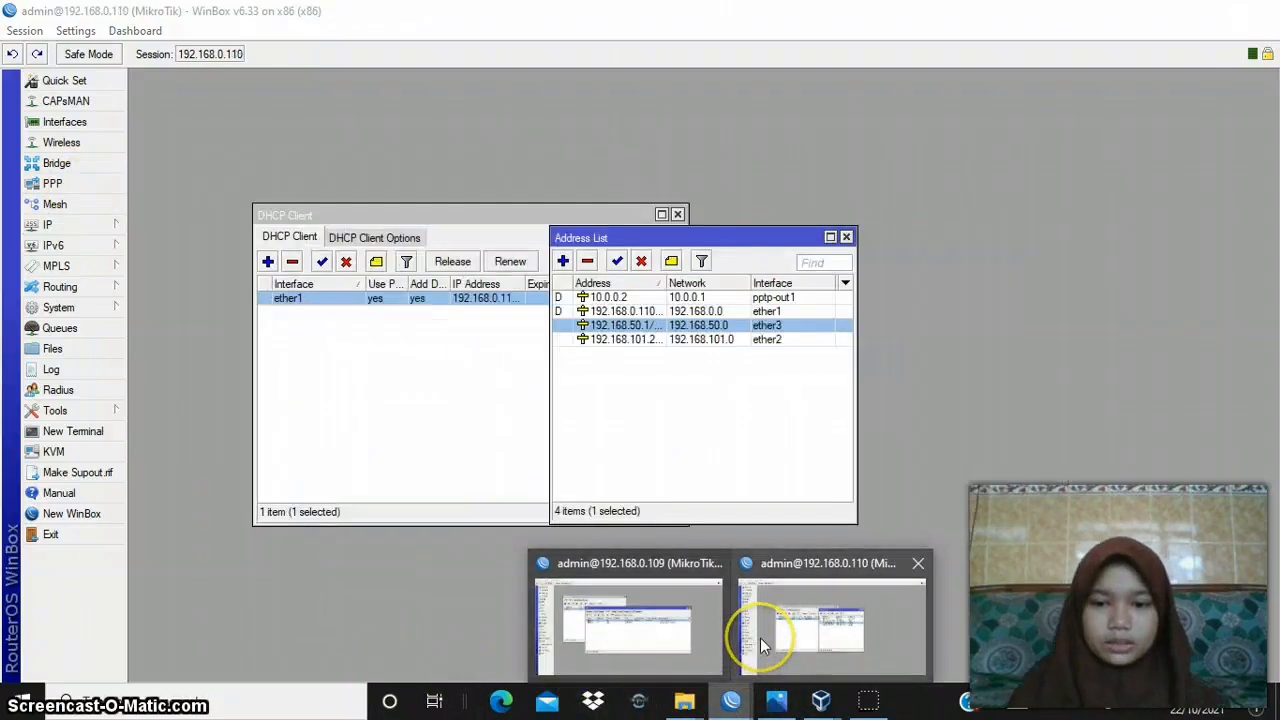
left_click(760, 638)
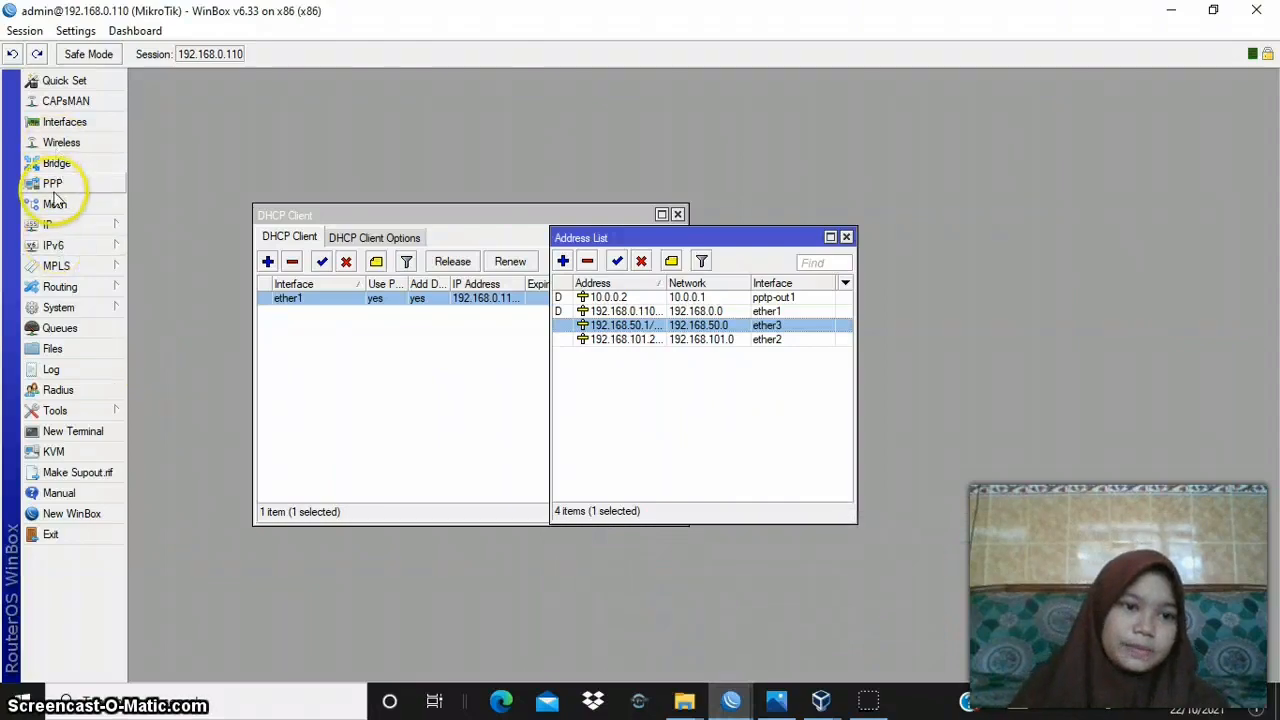
left_click(53, 189)
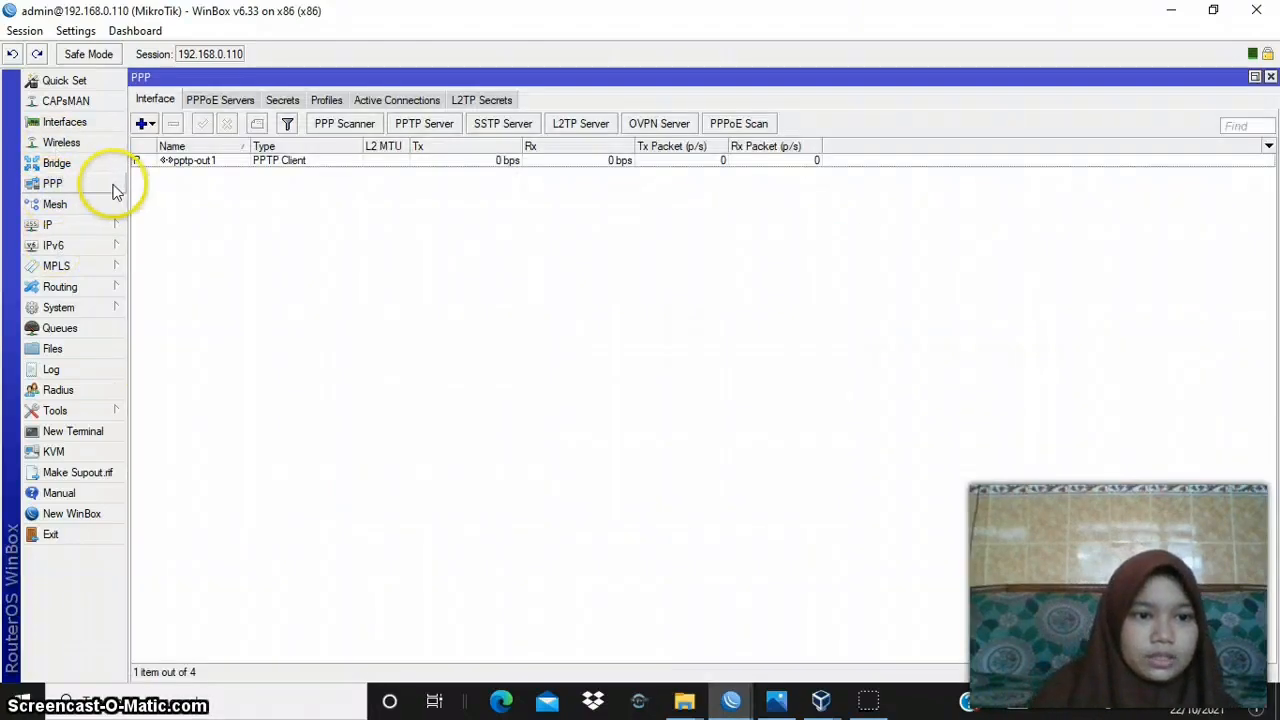
left_click(149, 124)
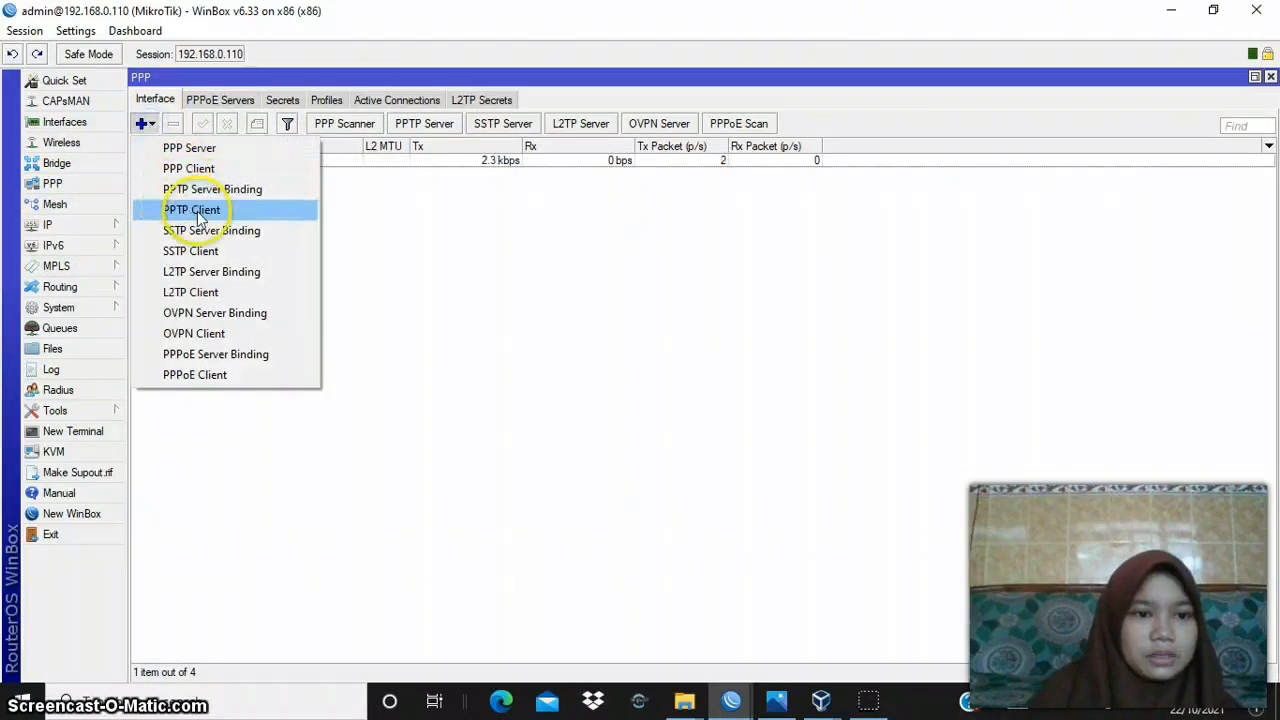
left_click(300, 214)
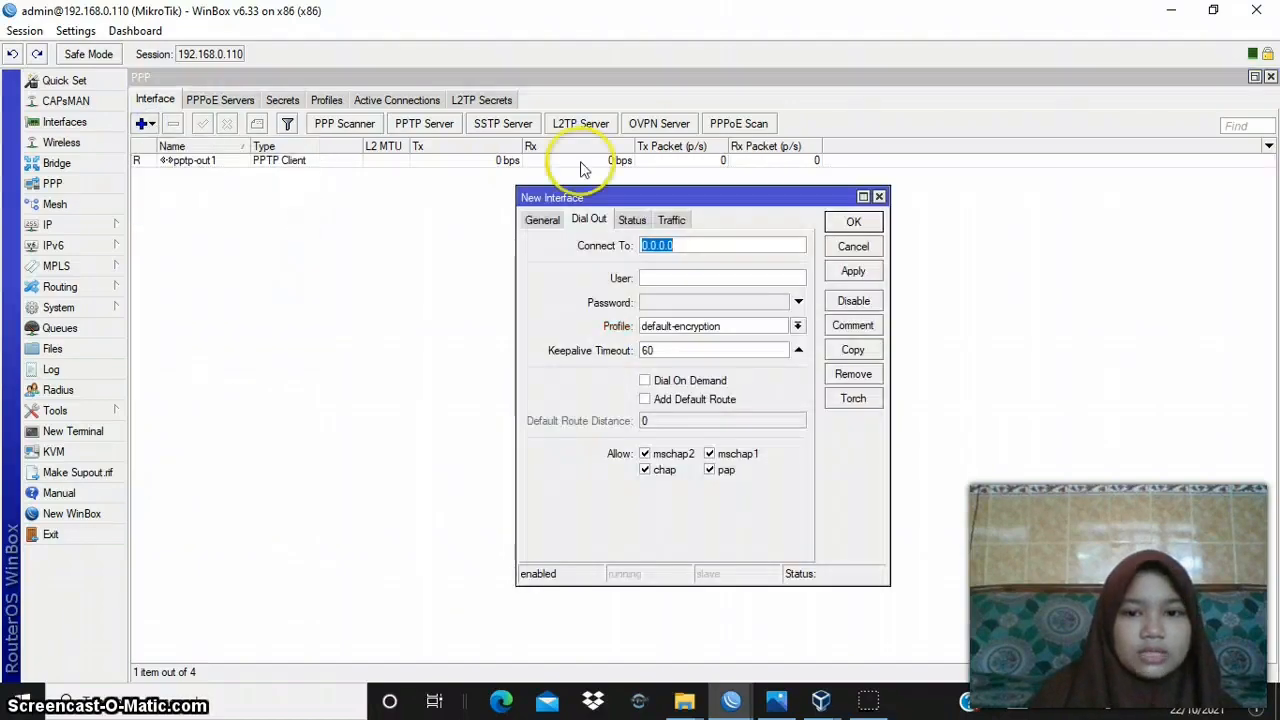
left_click(878, 196)
- Open router B's PPTP client interface pptp-out1 and check its Connect To address against the network diagram in Photos
double_click(320, 160)
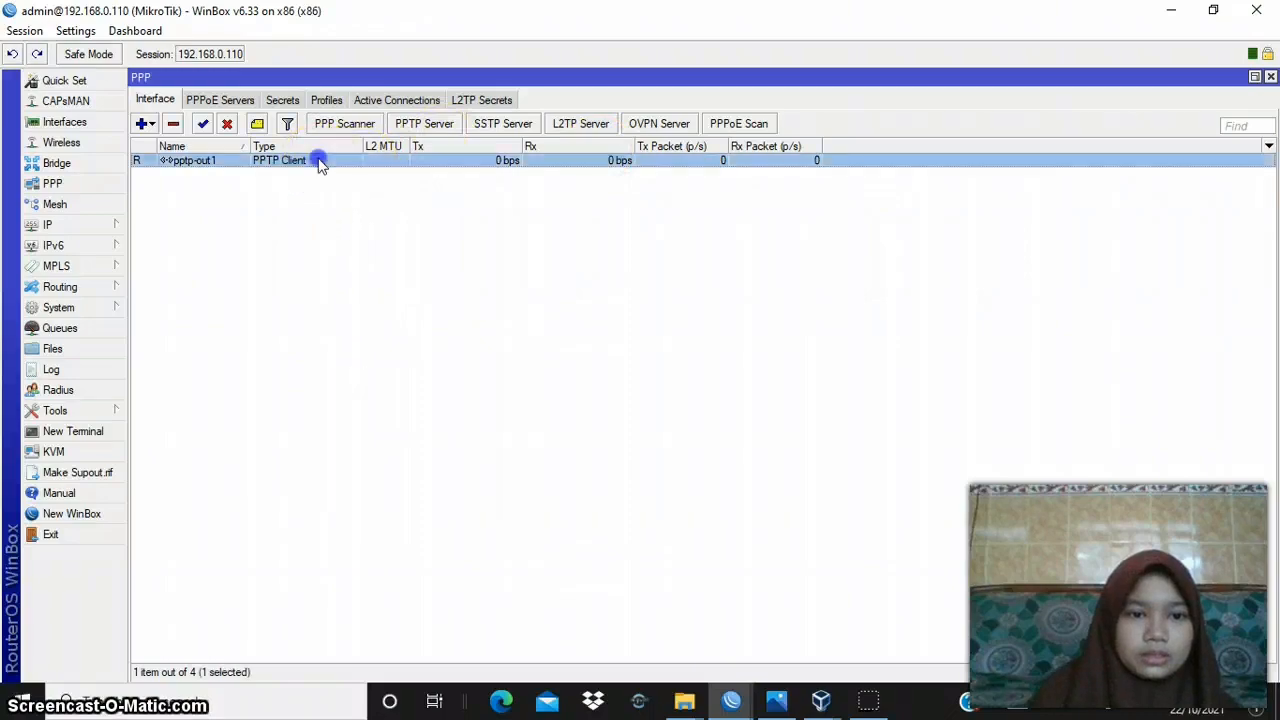
left_click(710, 245)
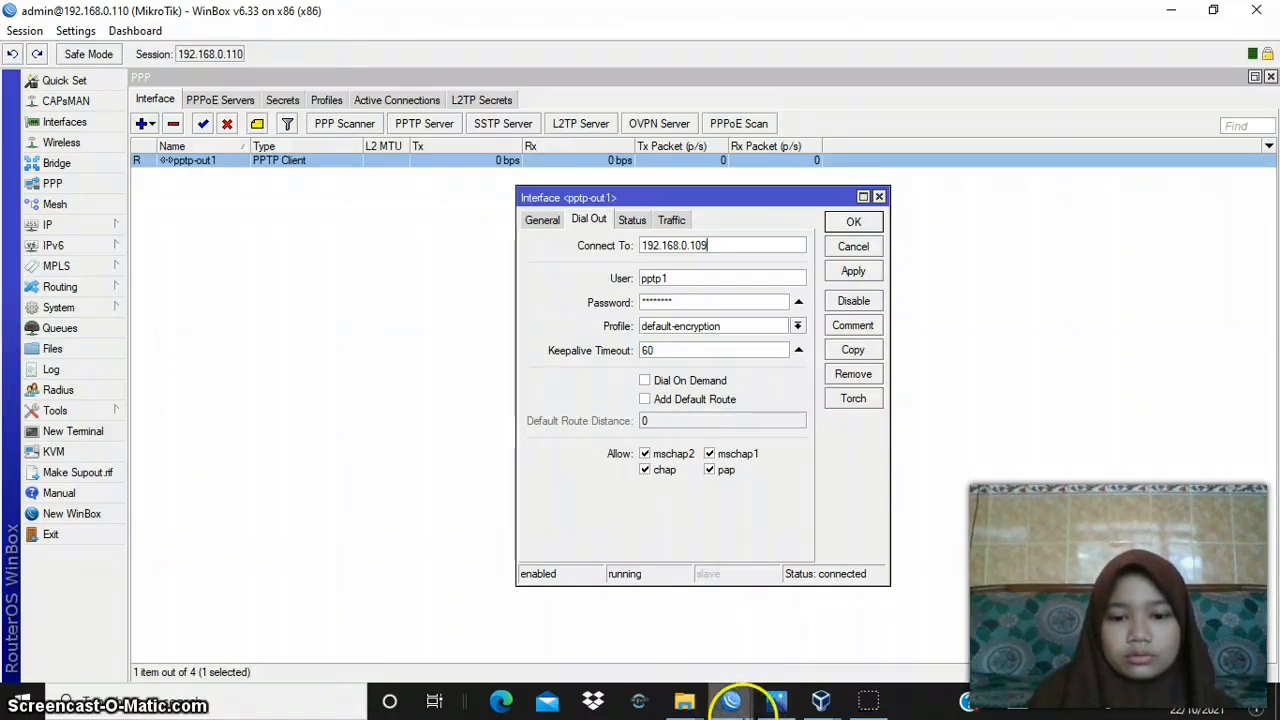
left_click(776, 701)
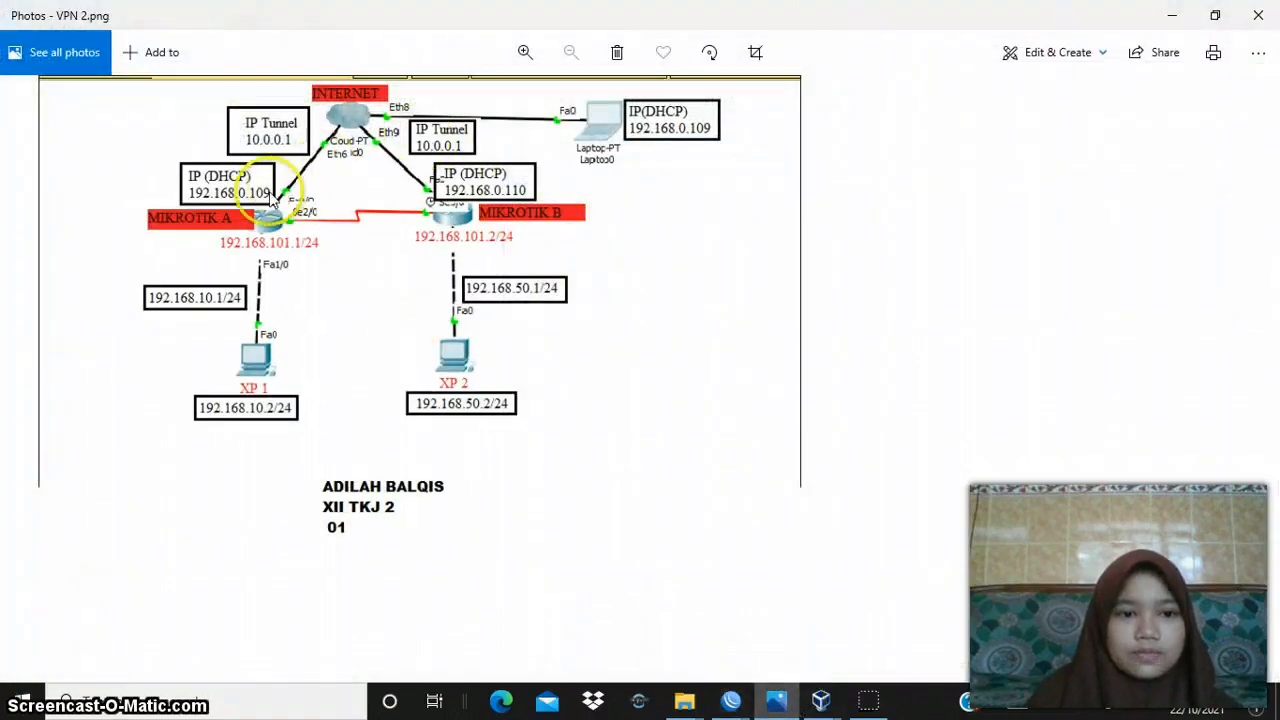
left_click(1172, 15)
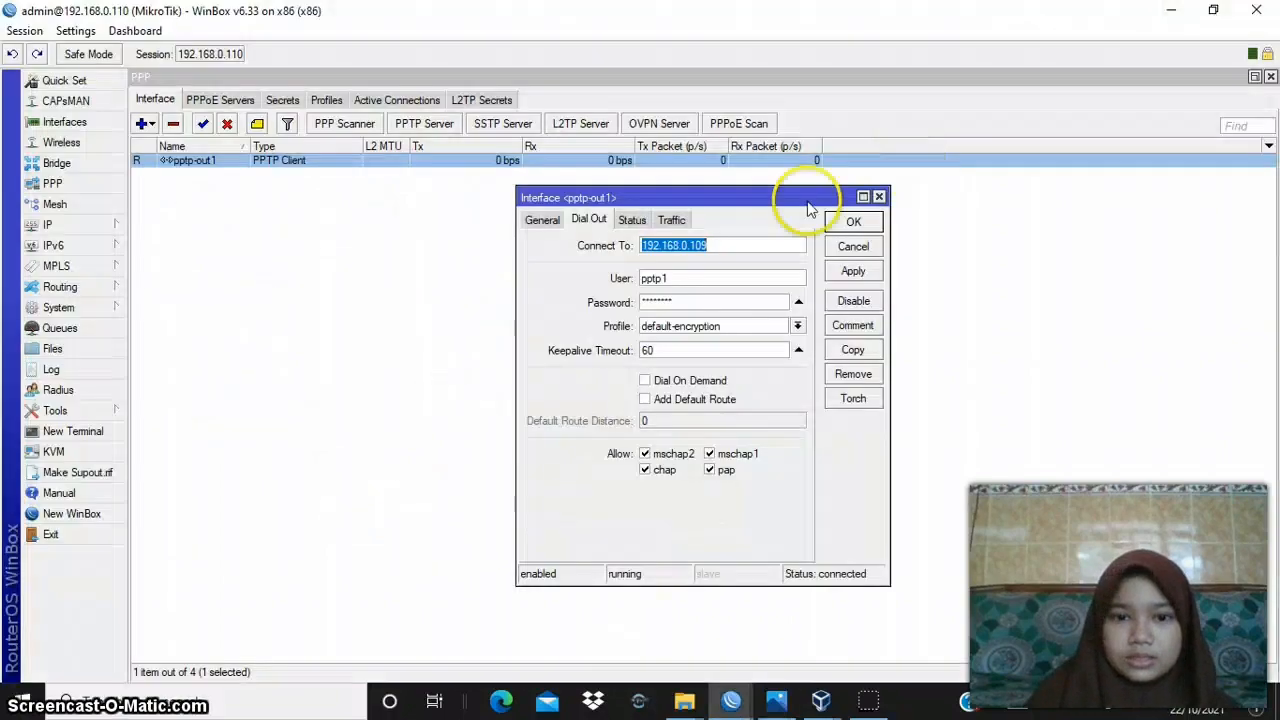
- Review pptp-out1's user and password, select the default-encryption profile, then apply and accept the PPTP client settings
left_click(682, 278)
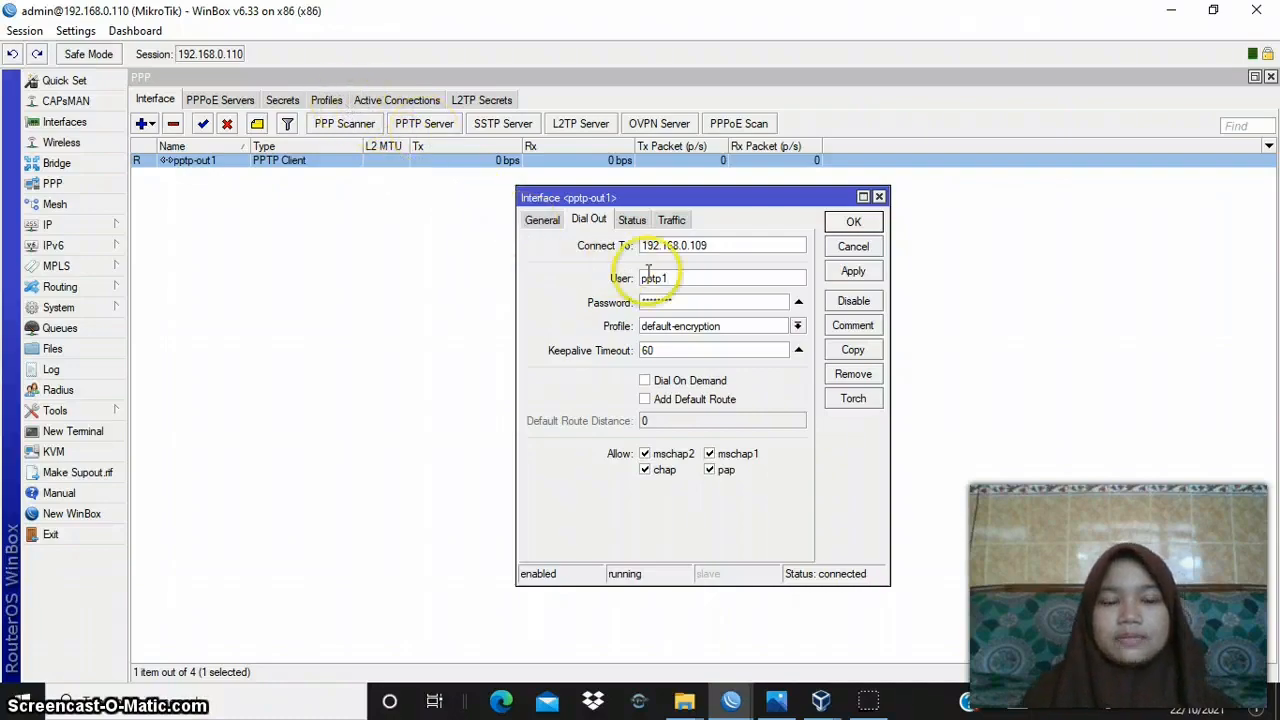
left_click(688, 304)
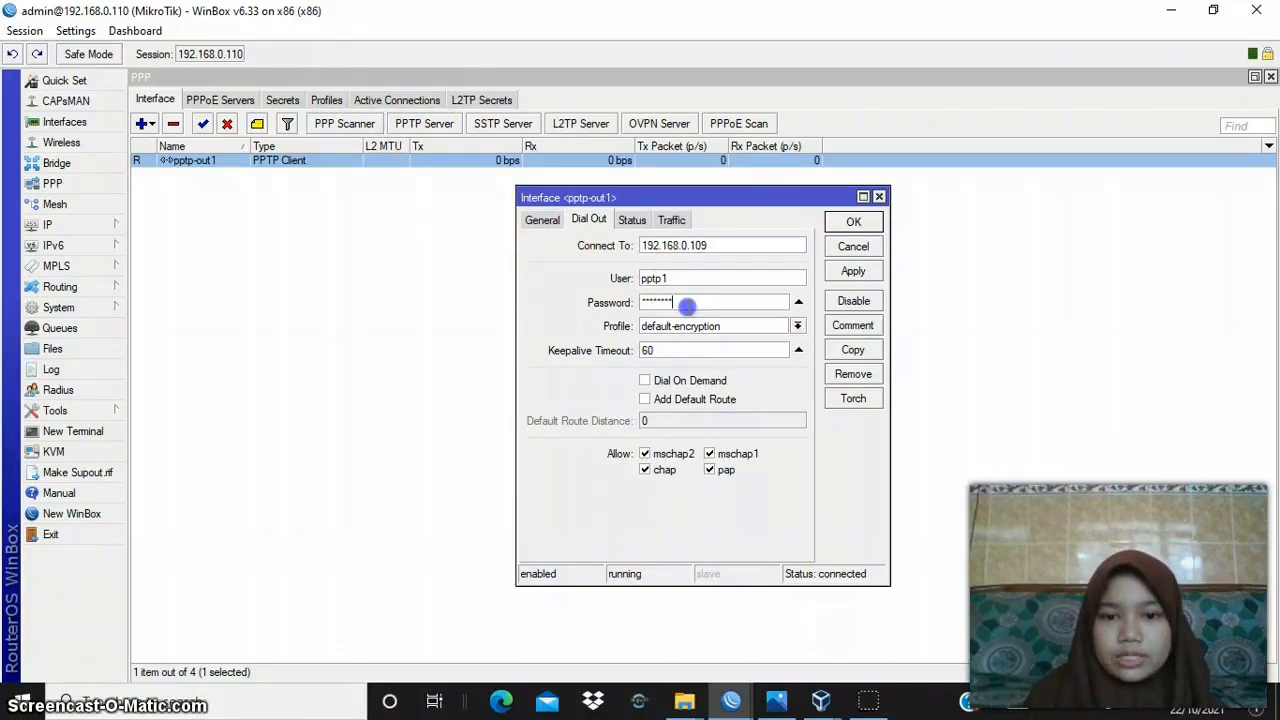
left_click(741, 330)
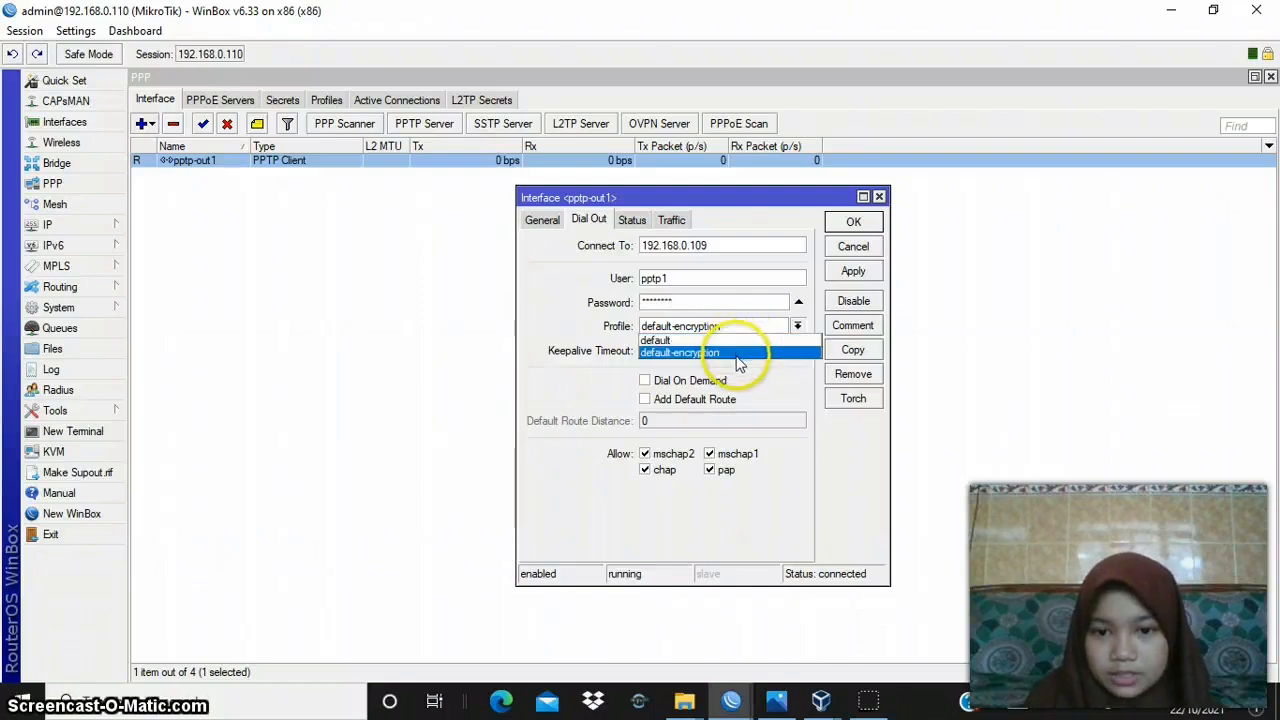
left_click(737, 353)
left_click(855, 270)
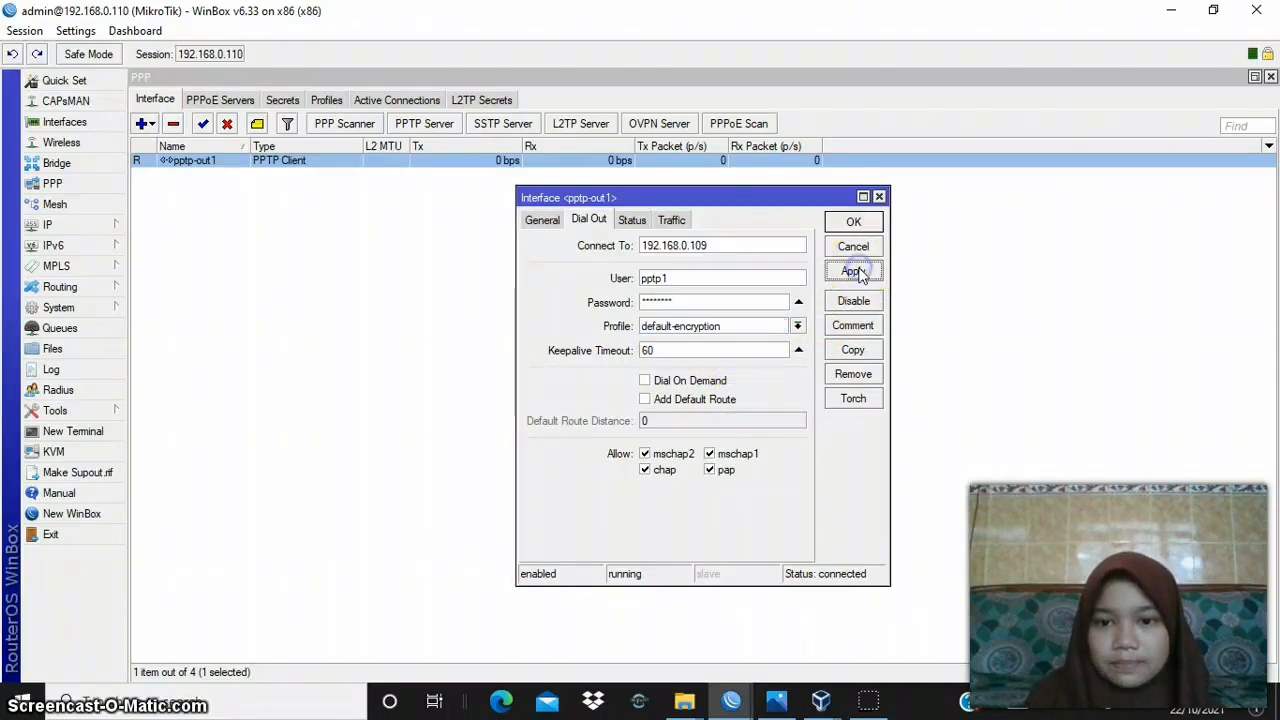
left_click(864, 224)
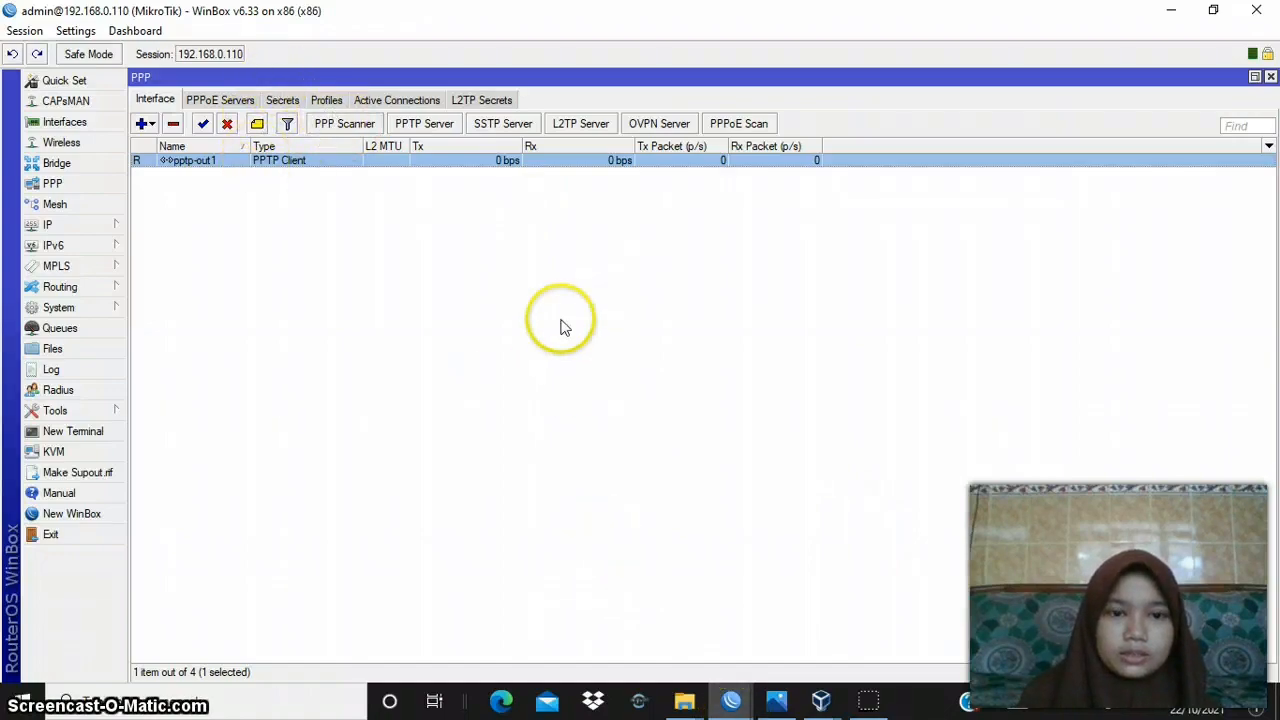
- Check the active PPP connections on router B and router A, then return to router A's PPP interface list
left_click(398, 100)
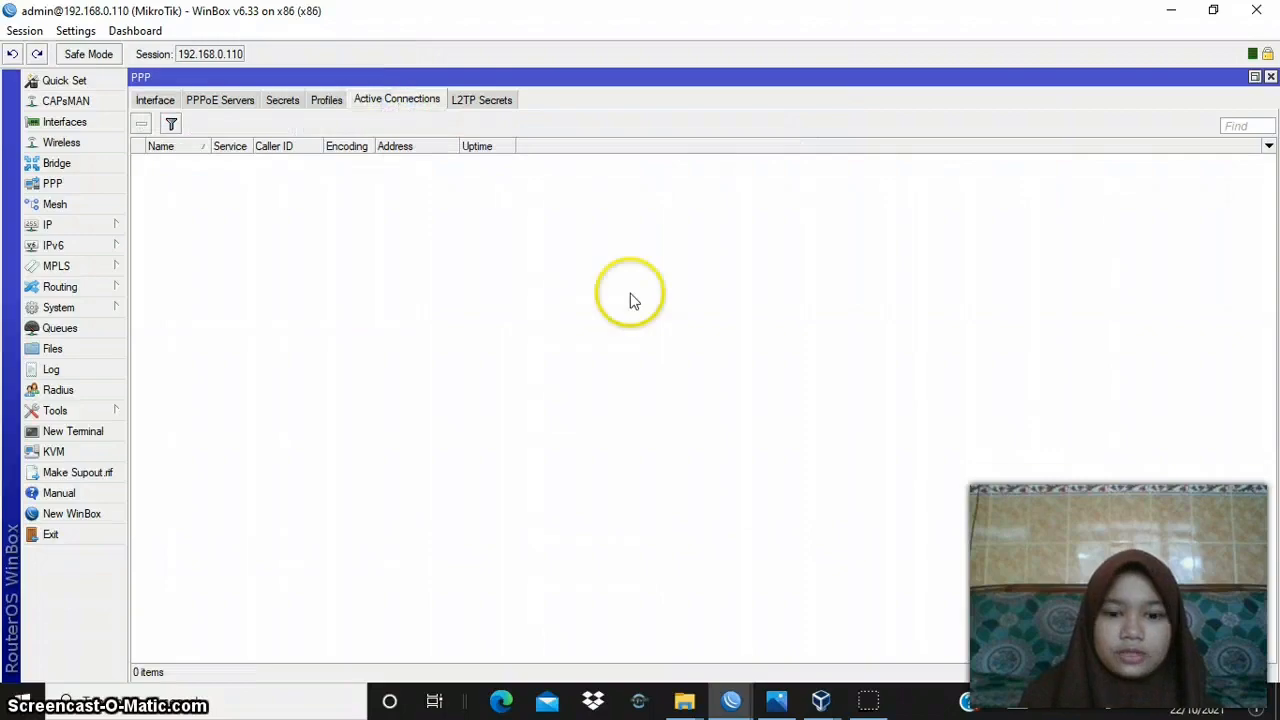
mouse_move(737, 697)
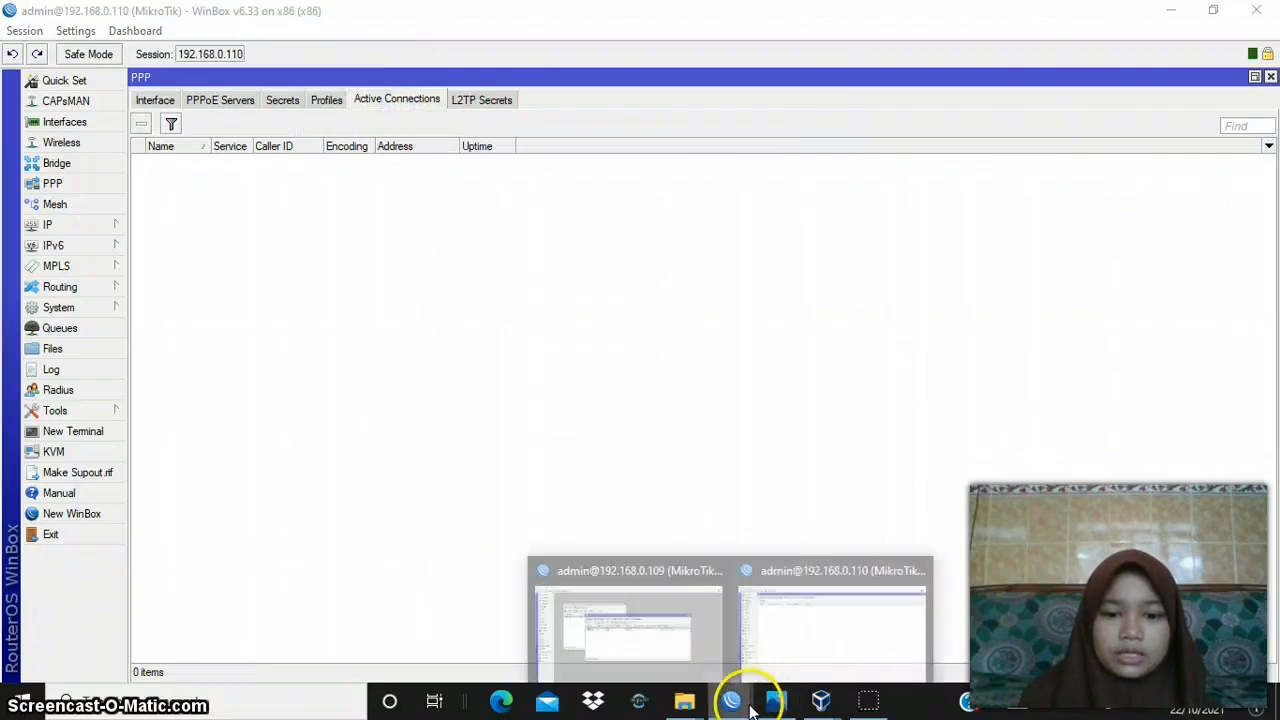
left_click(799, 626)
left_click(736, 702)
left_click(688, 637)
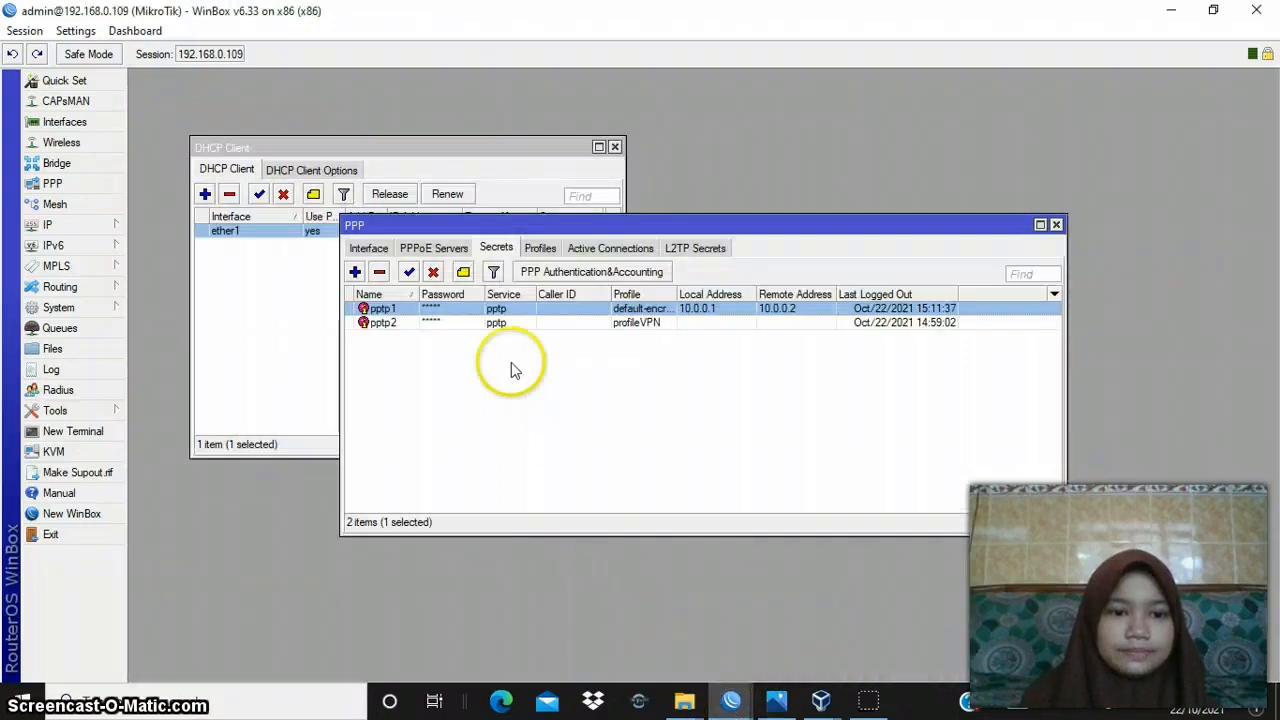
left_click(588, 249)
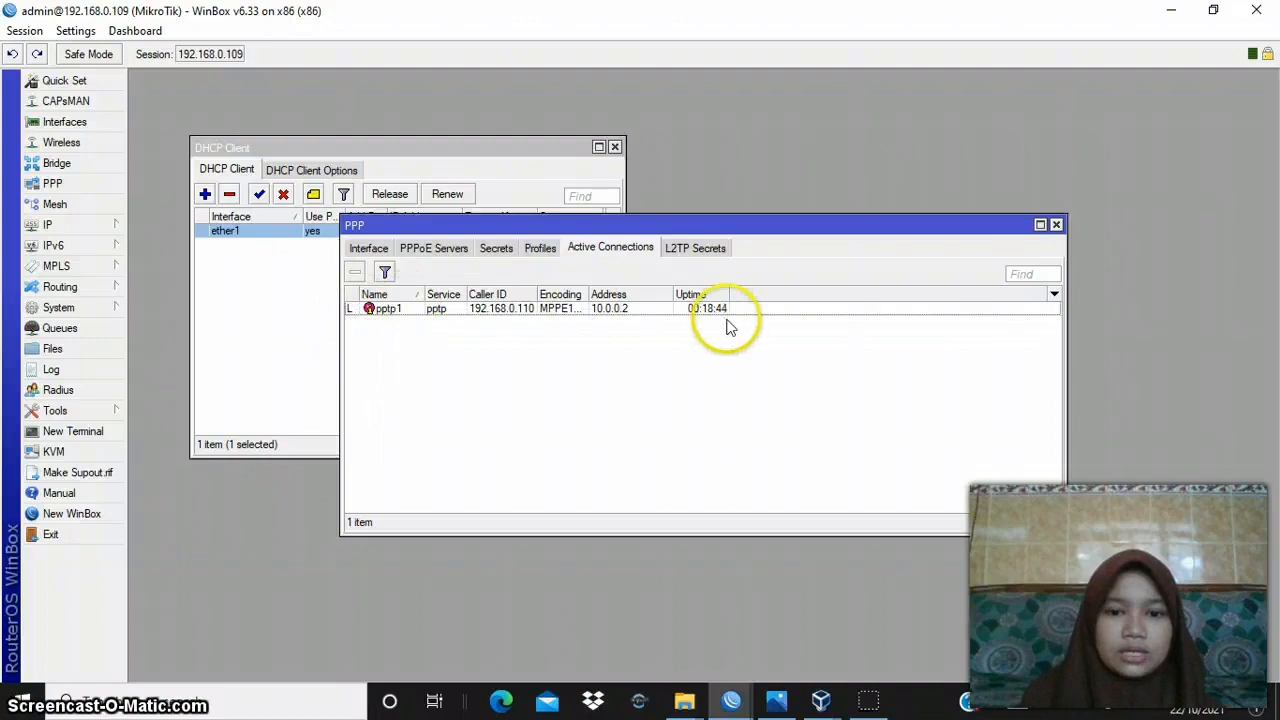
left_click(389, 250)
- Open router A's IP address list and examine the dynamic address assigned to the PPTP tunnel interface
left_click(70, 228)
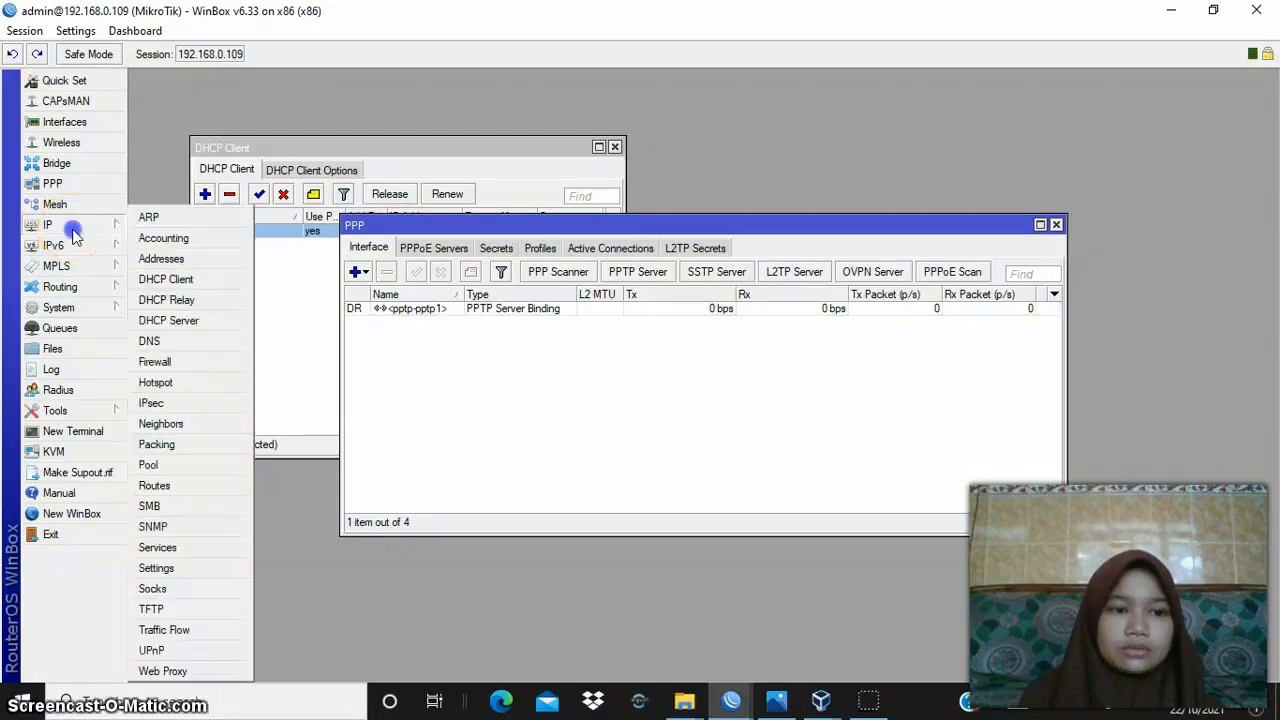
left_click(176, 258)
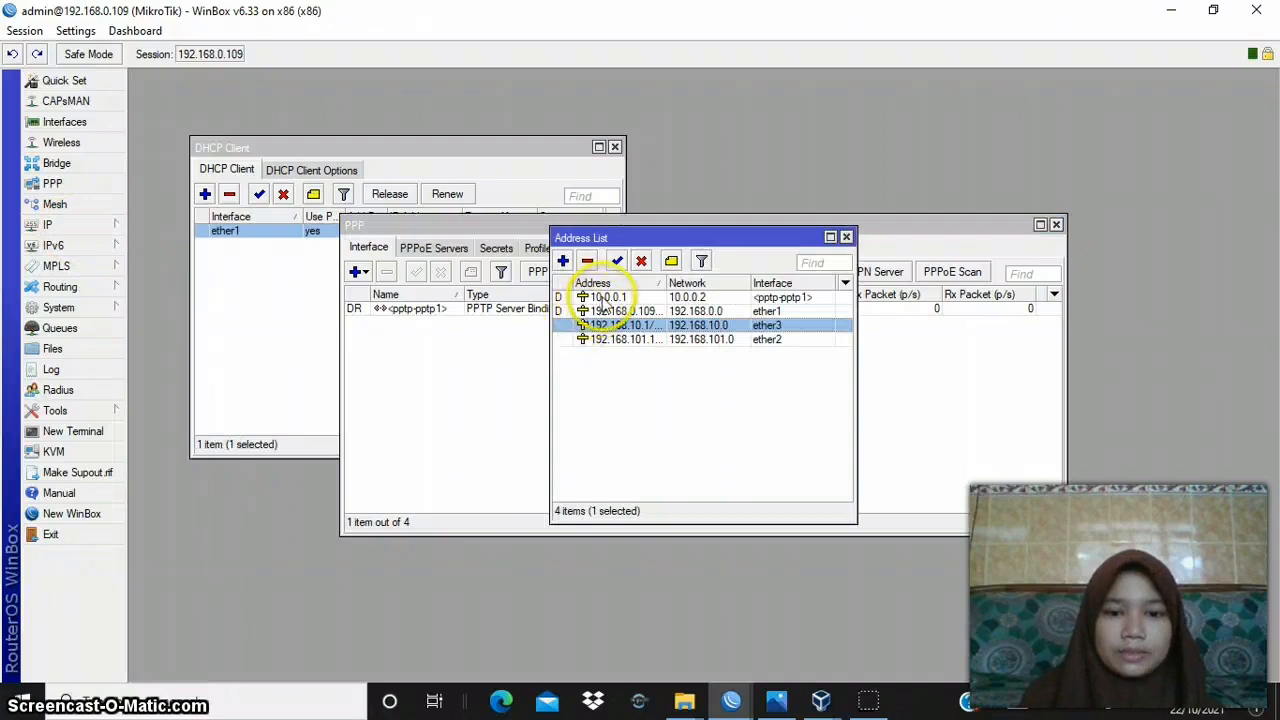
left_click(604, 298)
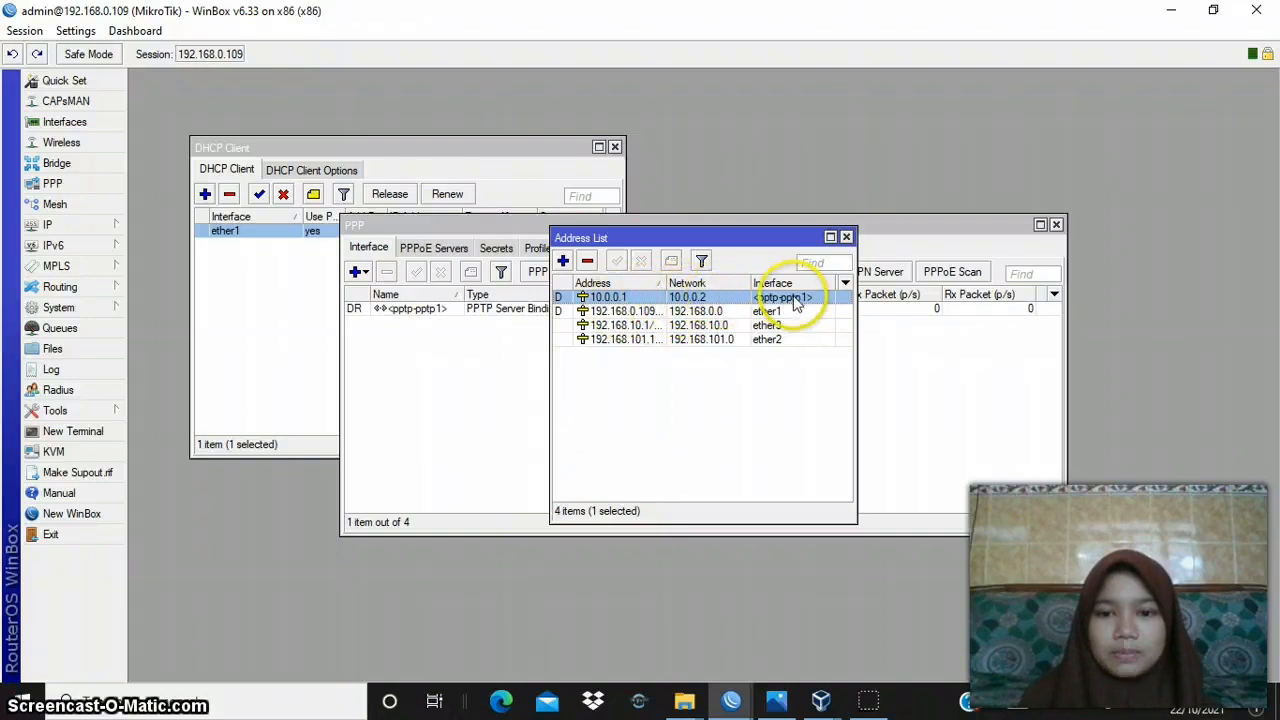
- Switch to router B's session and examine the dynamic pptp-out1 address in its IP address list, then return to the PPP window
left_click(731, 700)
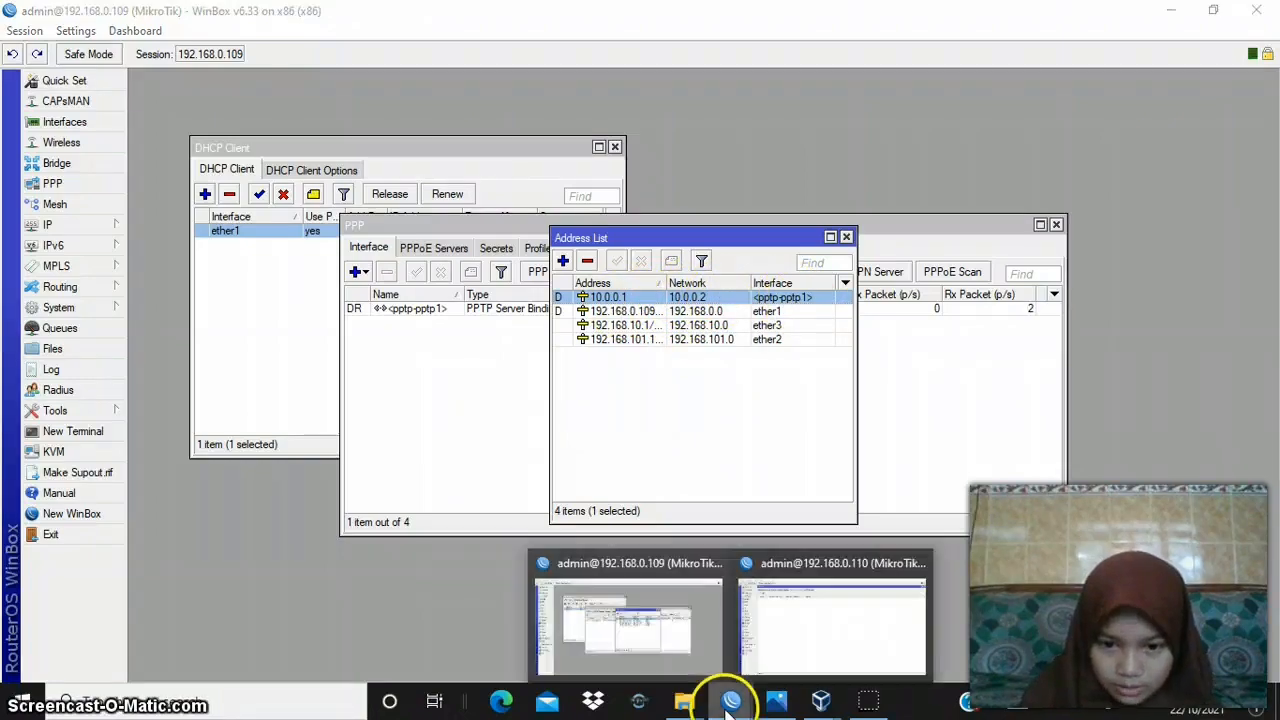
left_click(800, 638)
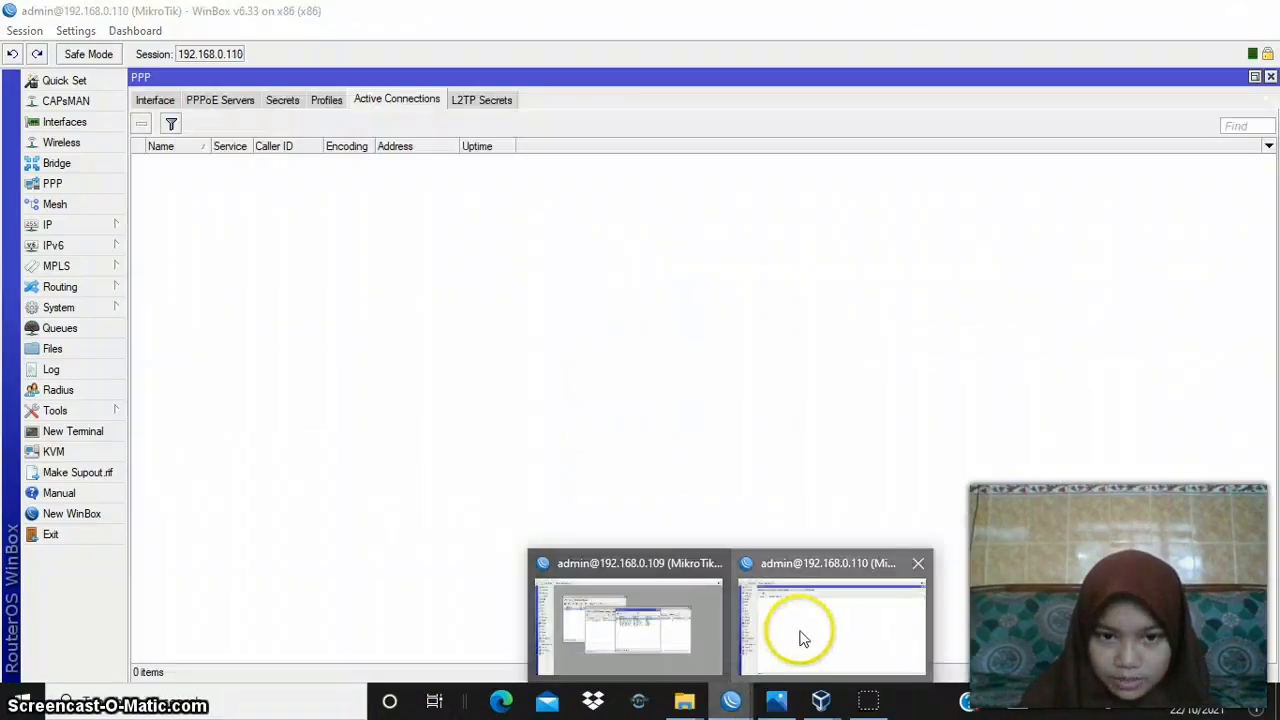
left_click(52, 228)
left_click(155, 260)
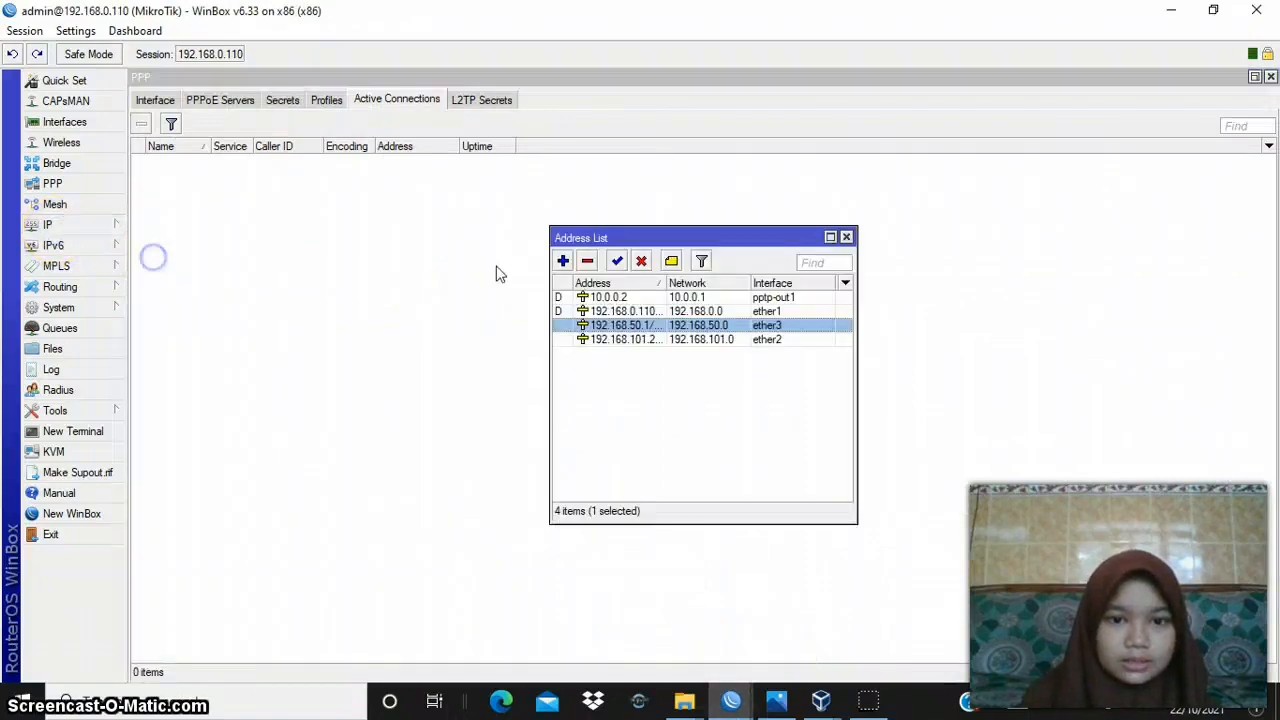
left_click(633, 298)
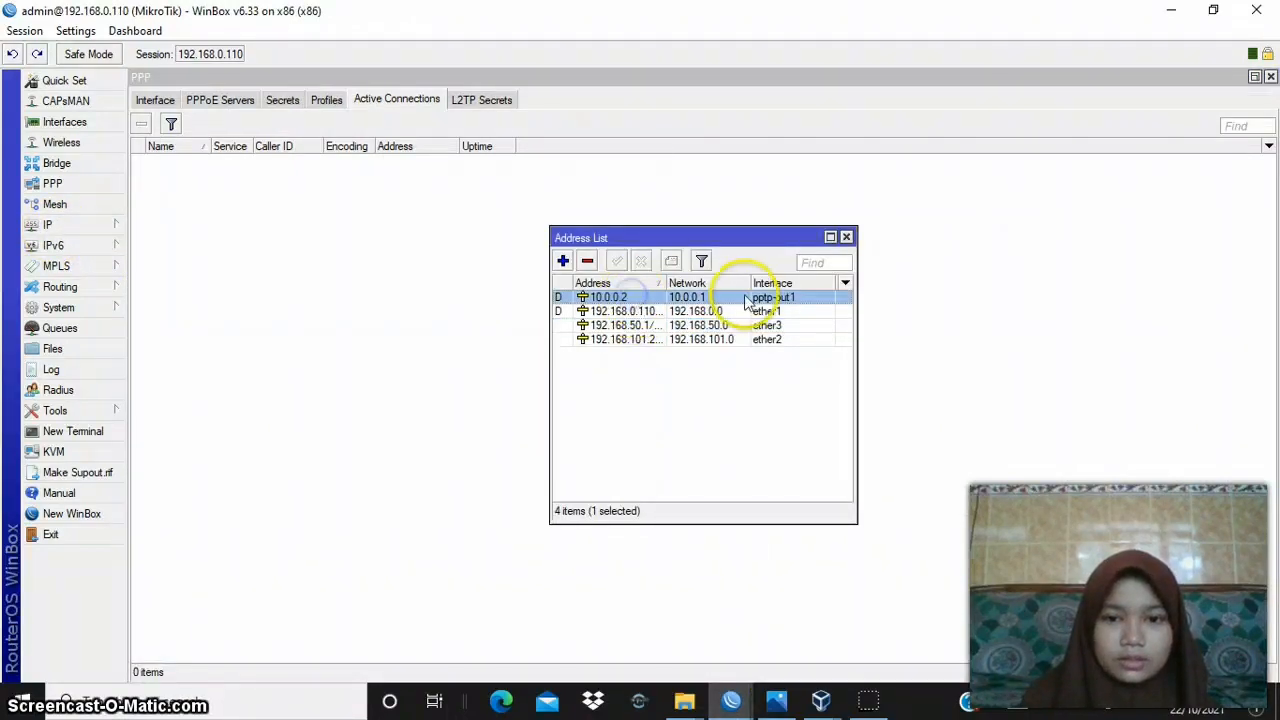
left_click(372, 298)
left_click(686, 558)
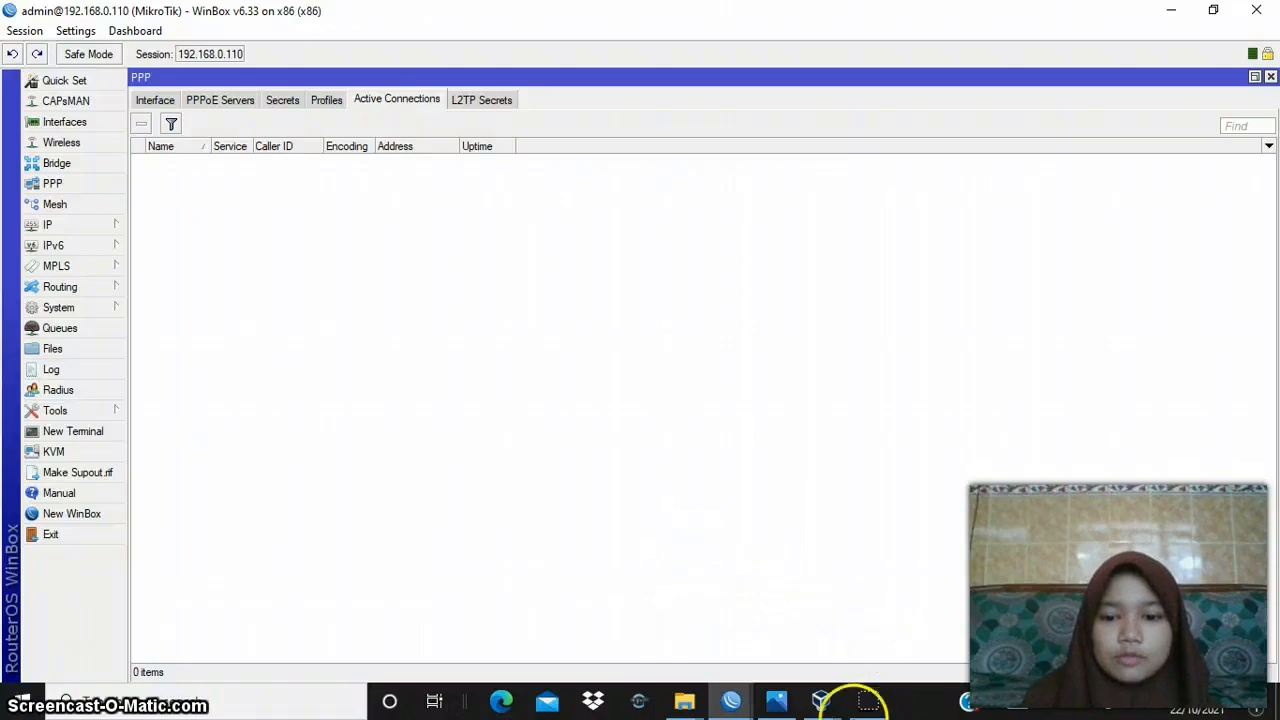
mouse_move(732, 700)
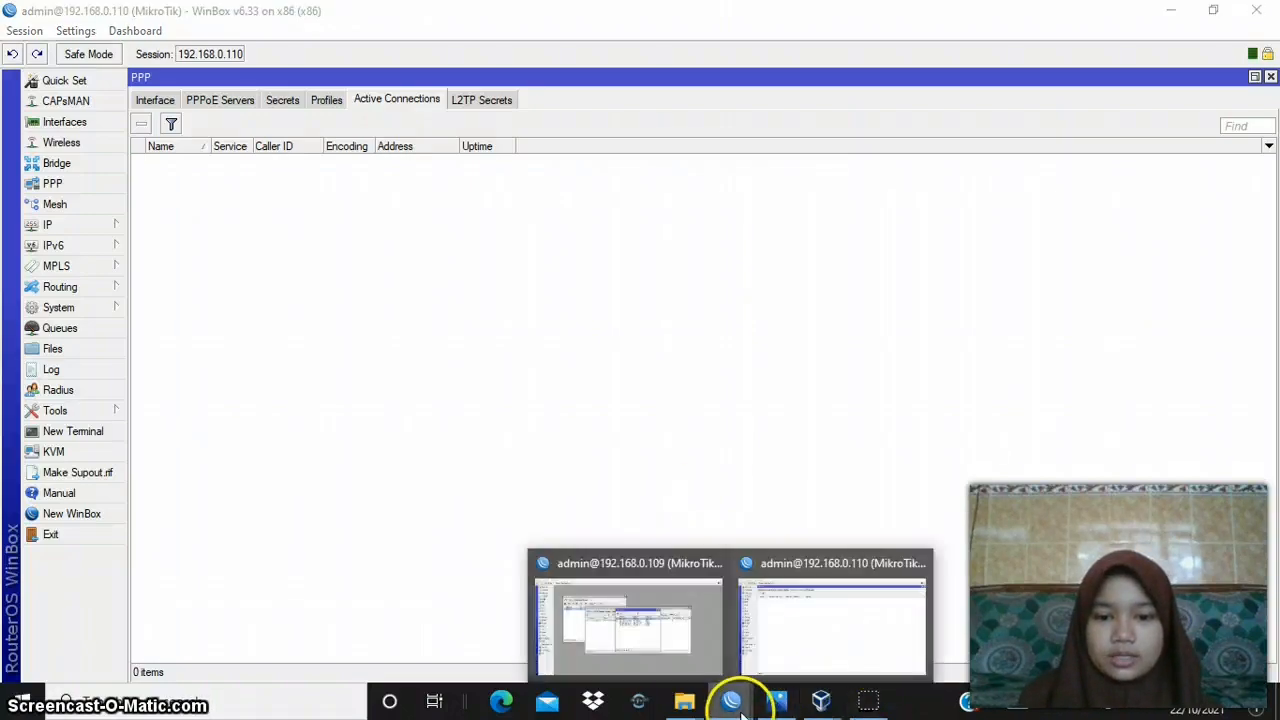
- Open the 192.168.50.0/24 route in router A's route list and compare its destination with the network diagram VPN 2.png
mouse_move(689, 614)
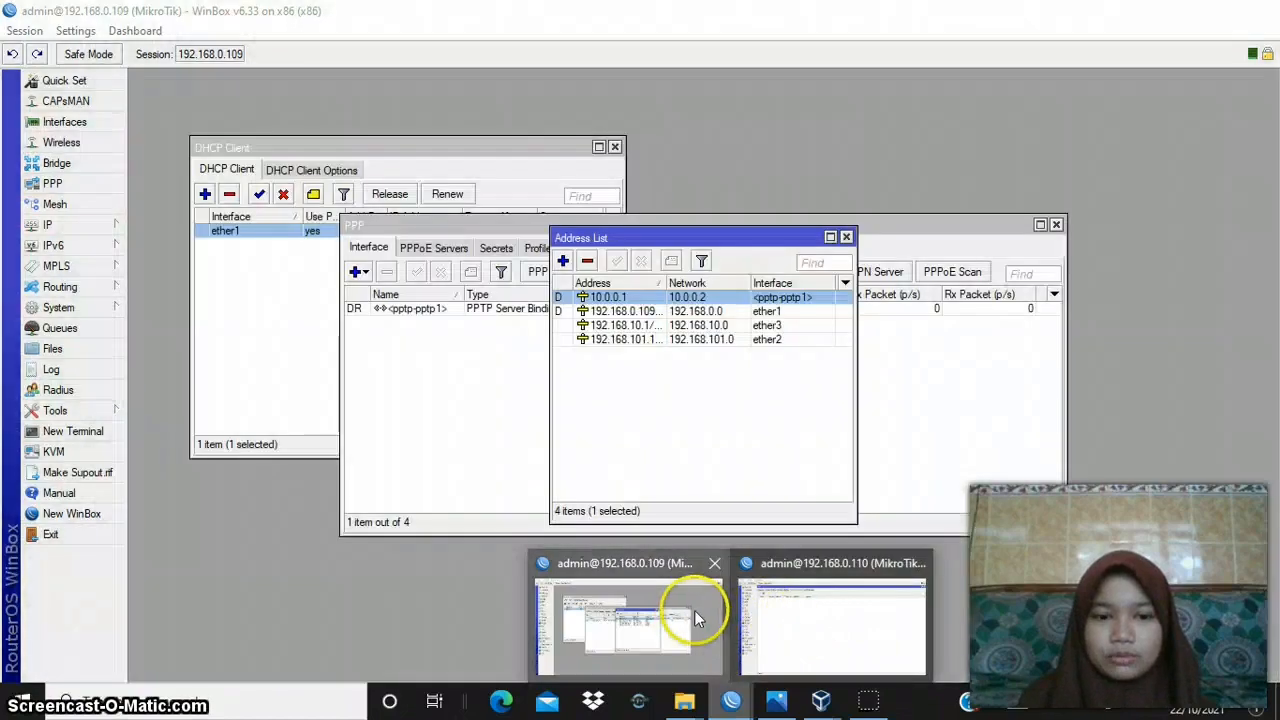
left_click(694, 610)
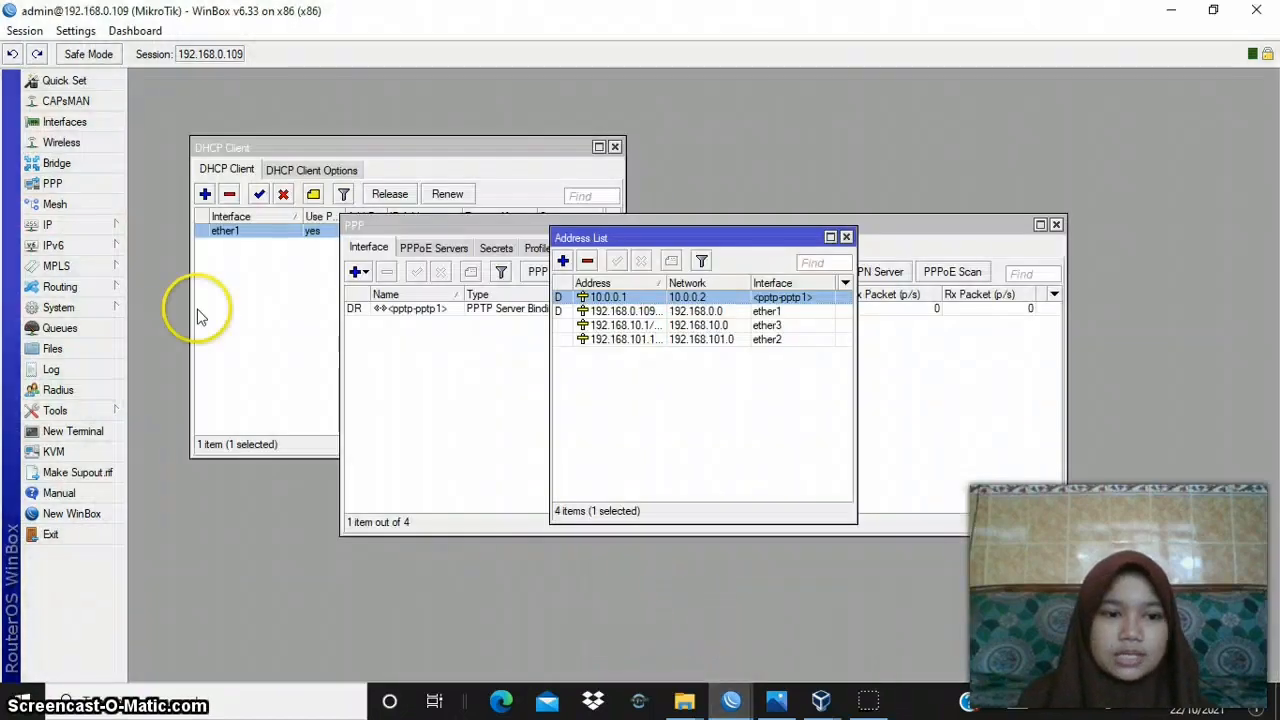
left_click(64, 226)
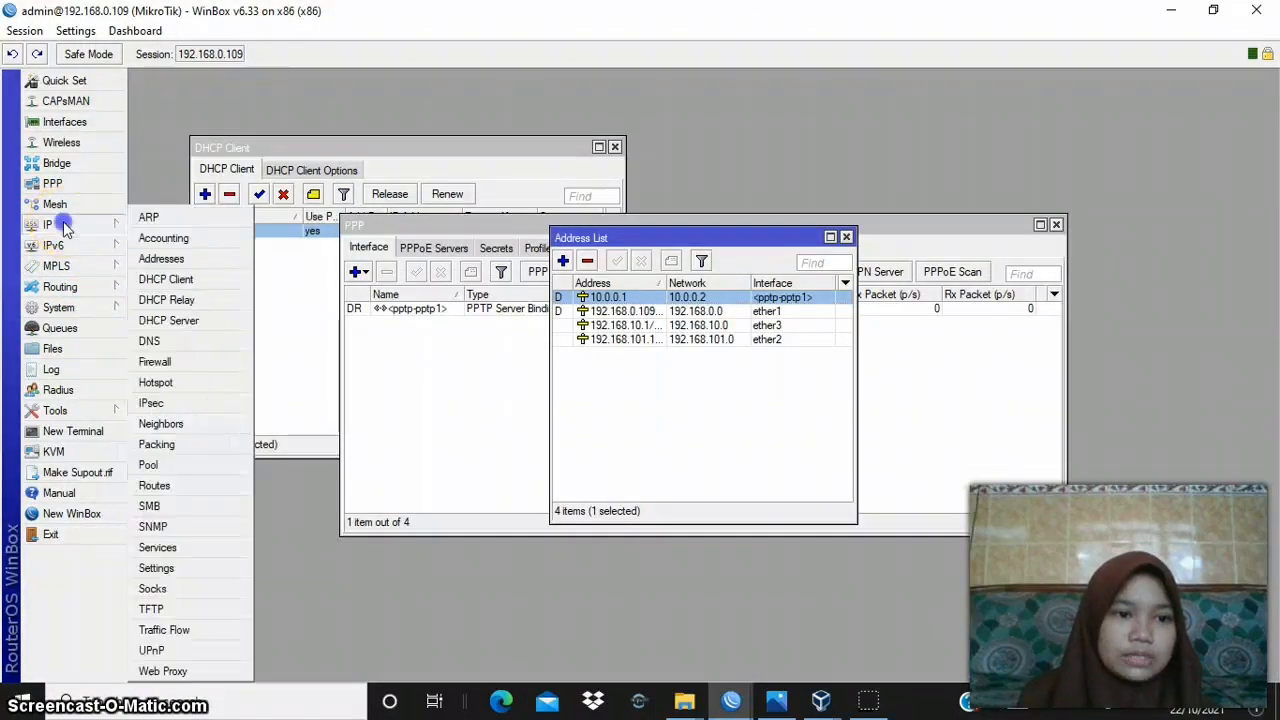
left_click(200, 495)
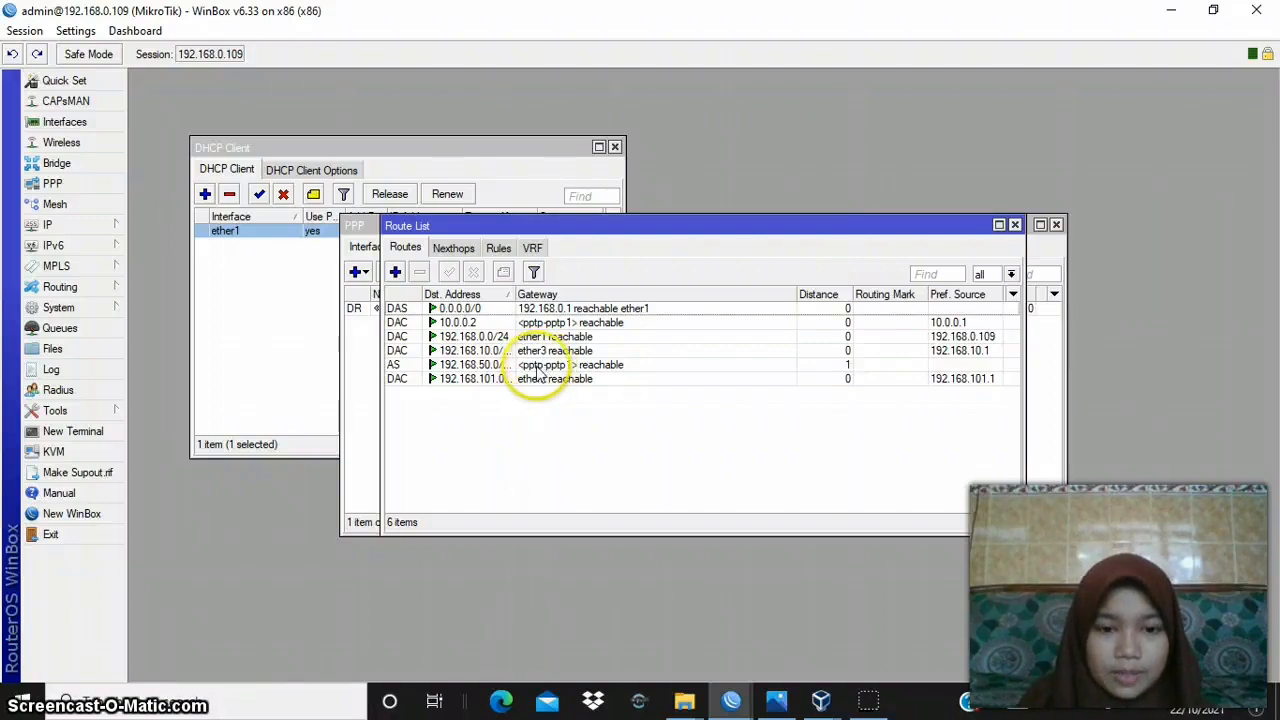
double_click(470, 365)
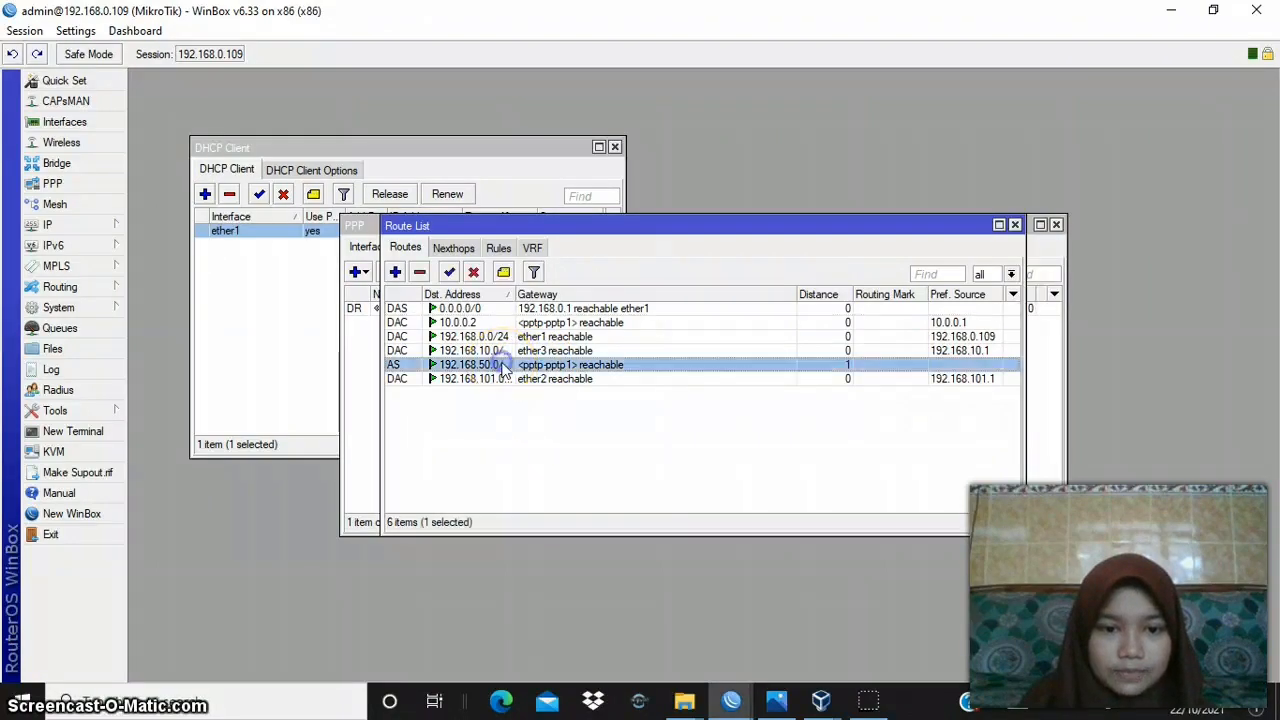
left_click(796, 257)
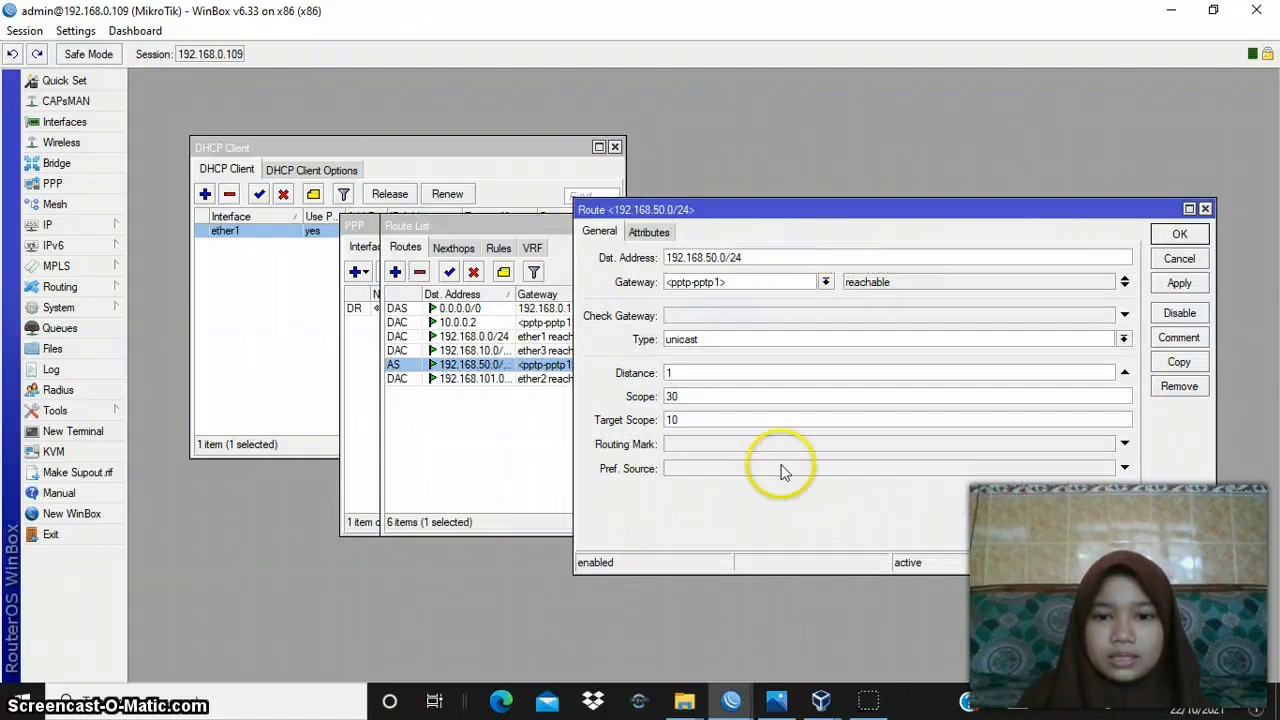
left_click(778, 706)
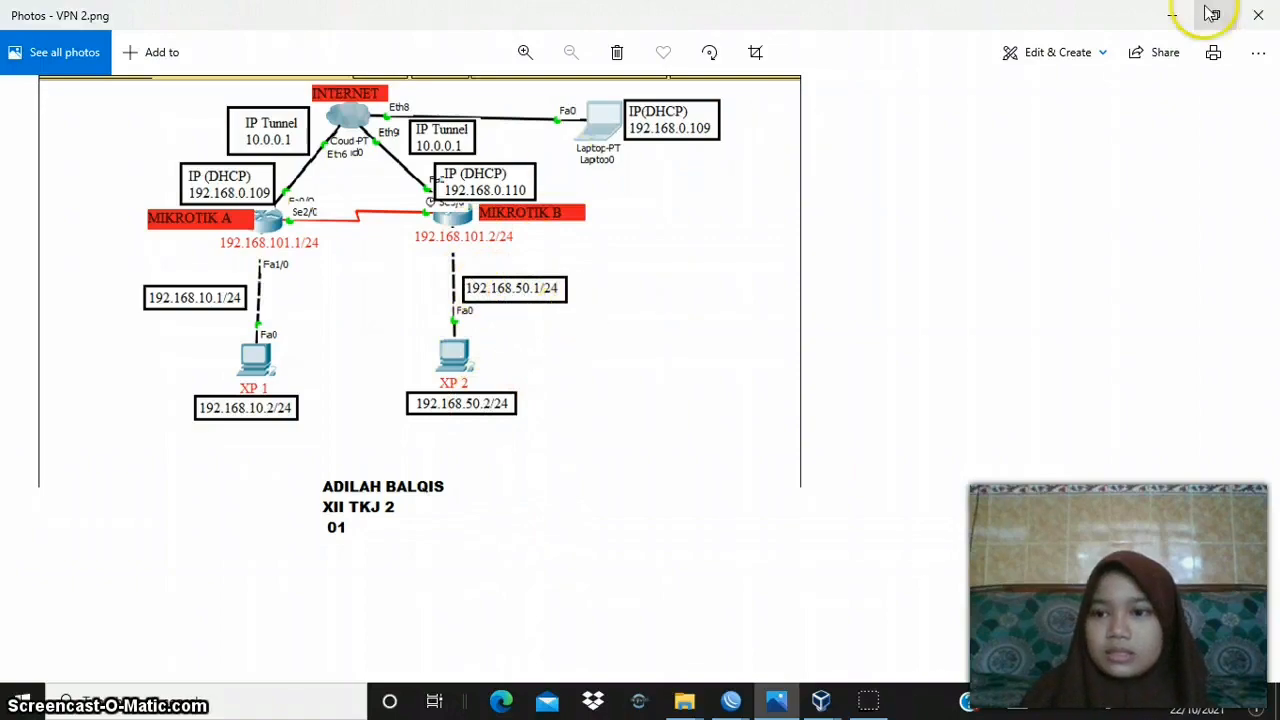
left_click(1170, 16)
- Choose <pptp-pptp1> as the gateway of router A's 192.168.50.0/24 route, then apply and accept the route settings
left_click(717, 258)
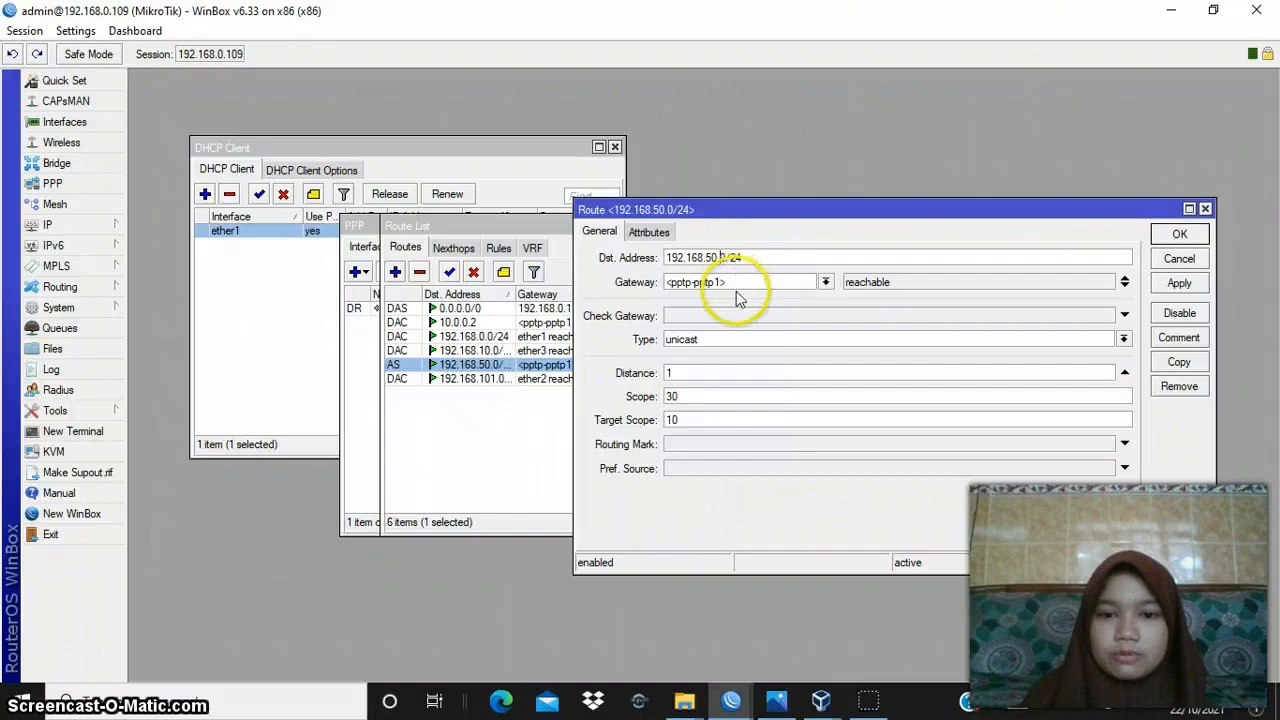
left_click(826, 282)
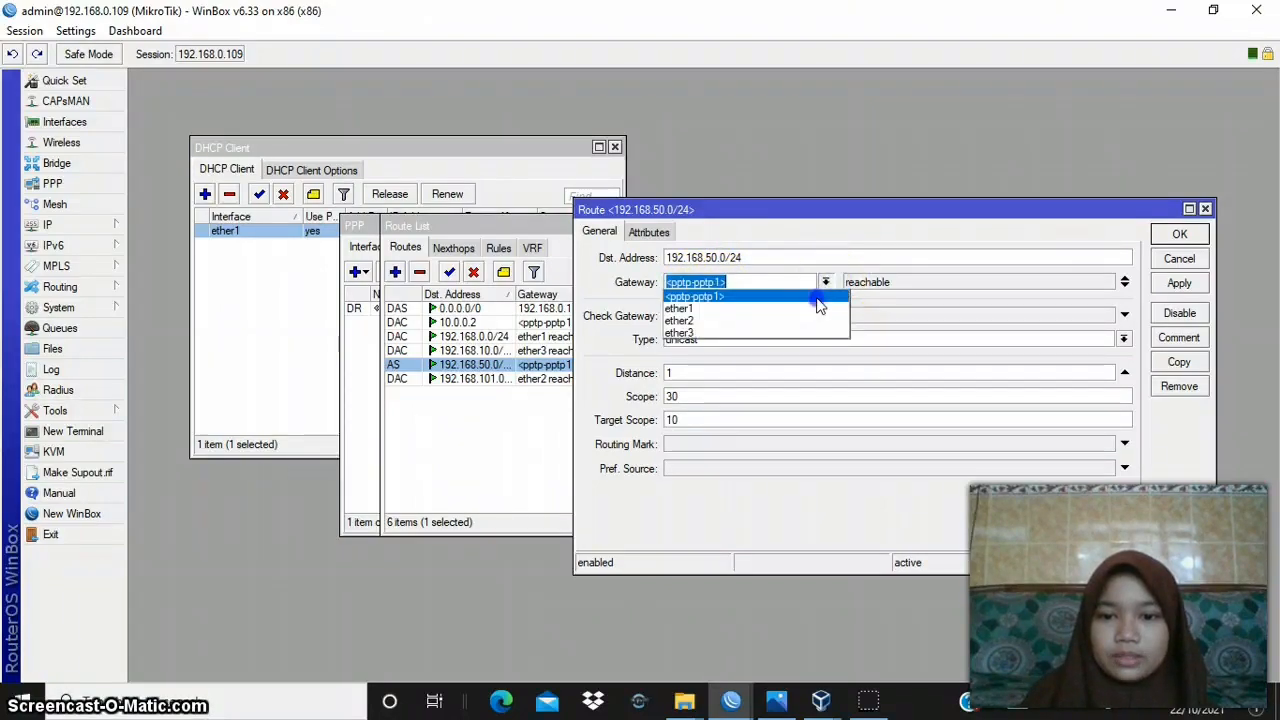
left_click(818, 305)
left_click(1181, 284)
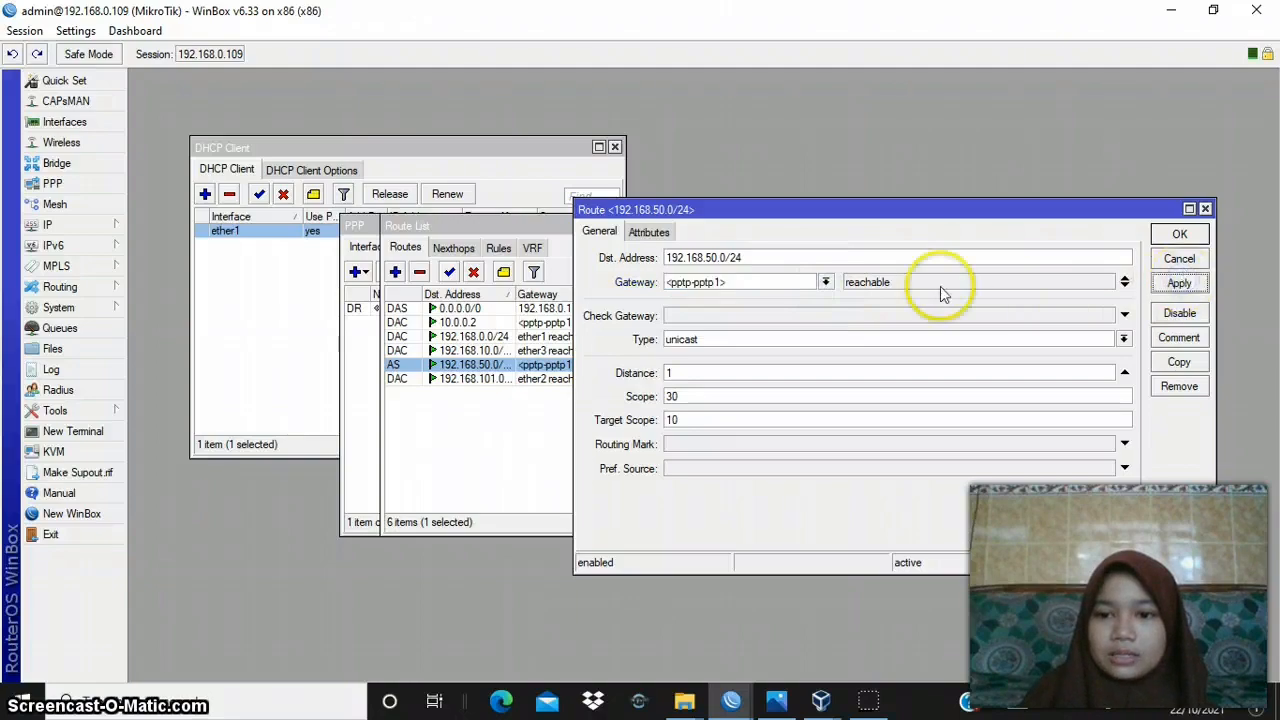
left_click(1180, 234)
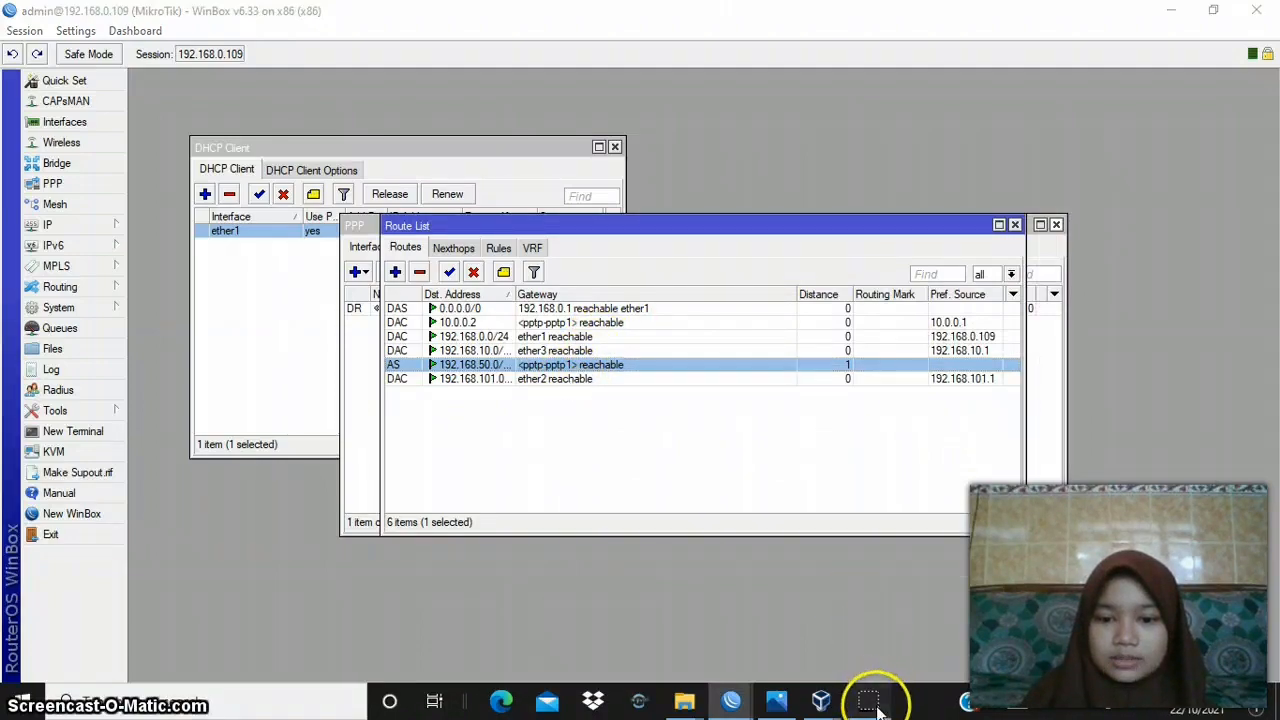
- Switch to router B's session, open its 192.168.10.0/24 route and compare the destination with the network diagram
left_click(724, 704)
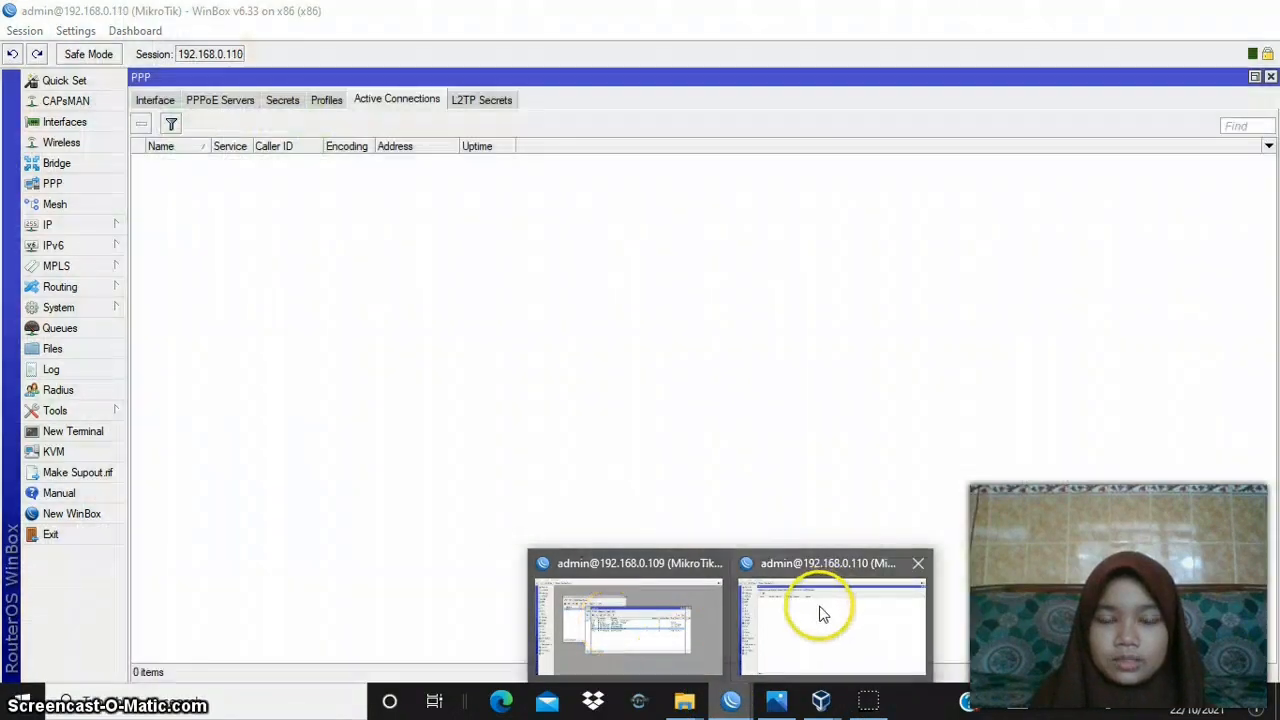
left_click(820, 611)
left_click(50, 227)
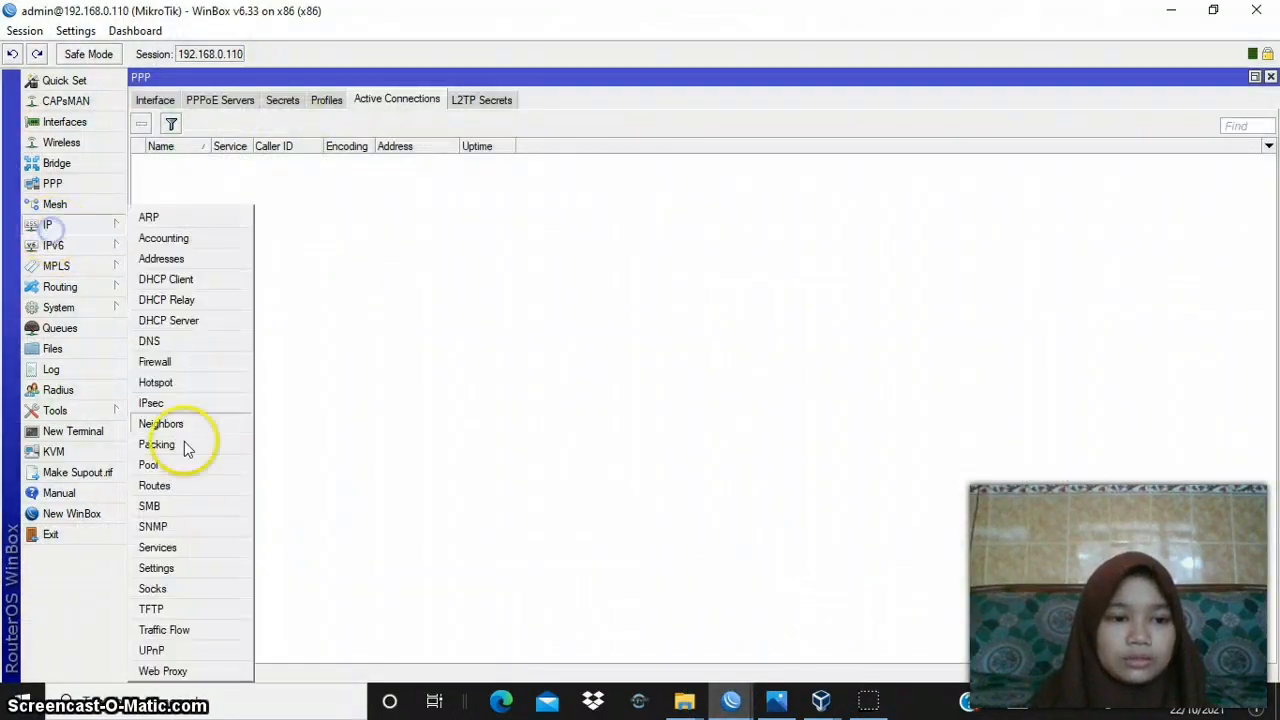
left_click(175, 488)
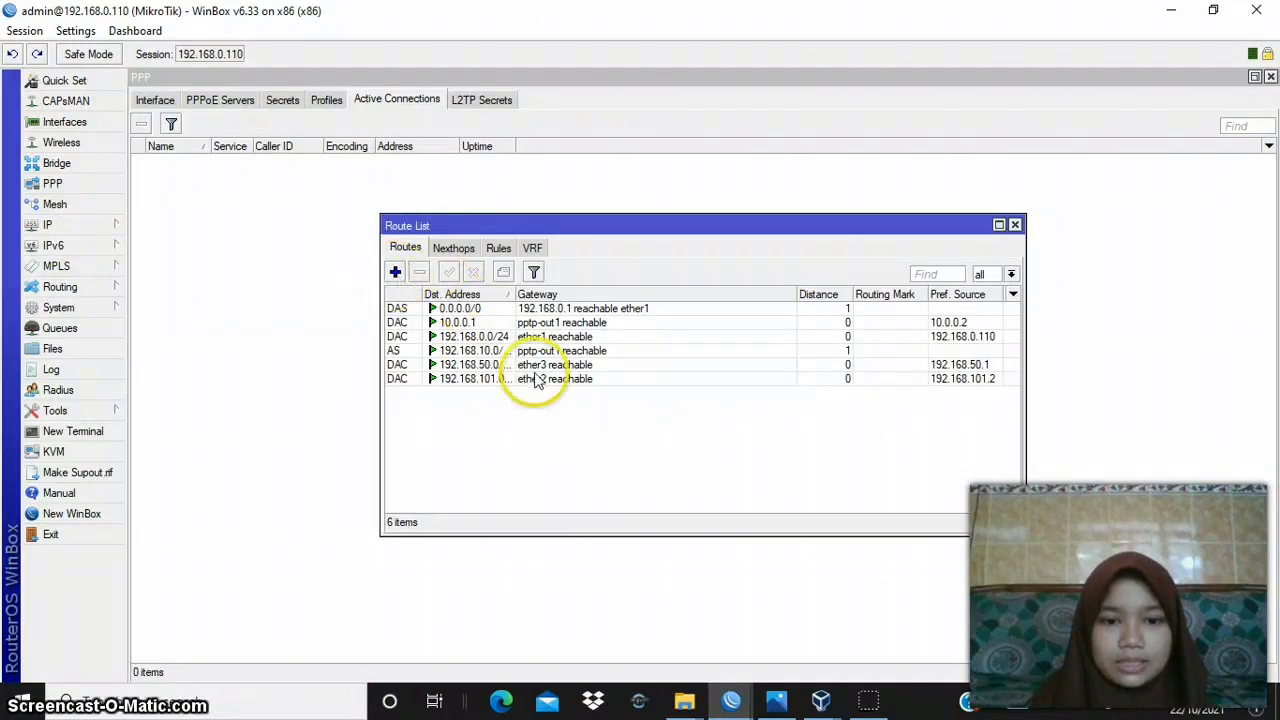
double_click(485, 351)
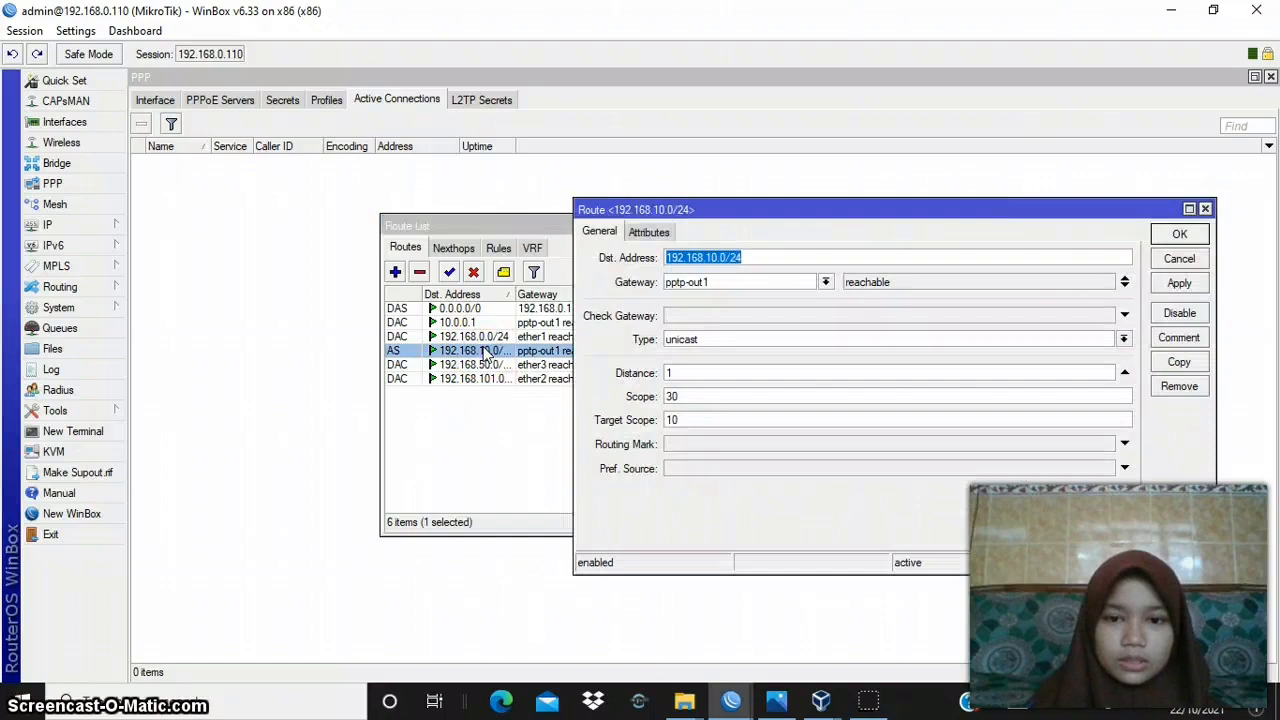
left_click(771, 258)
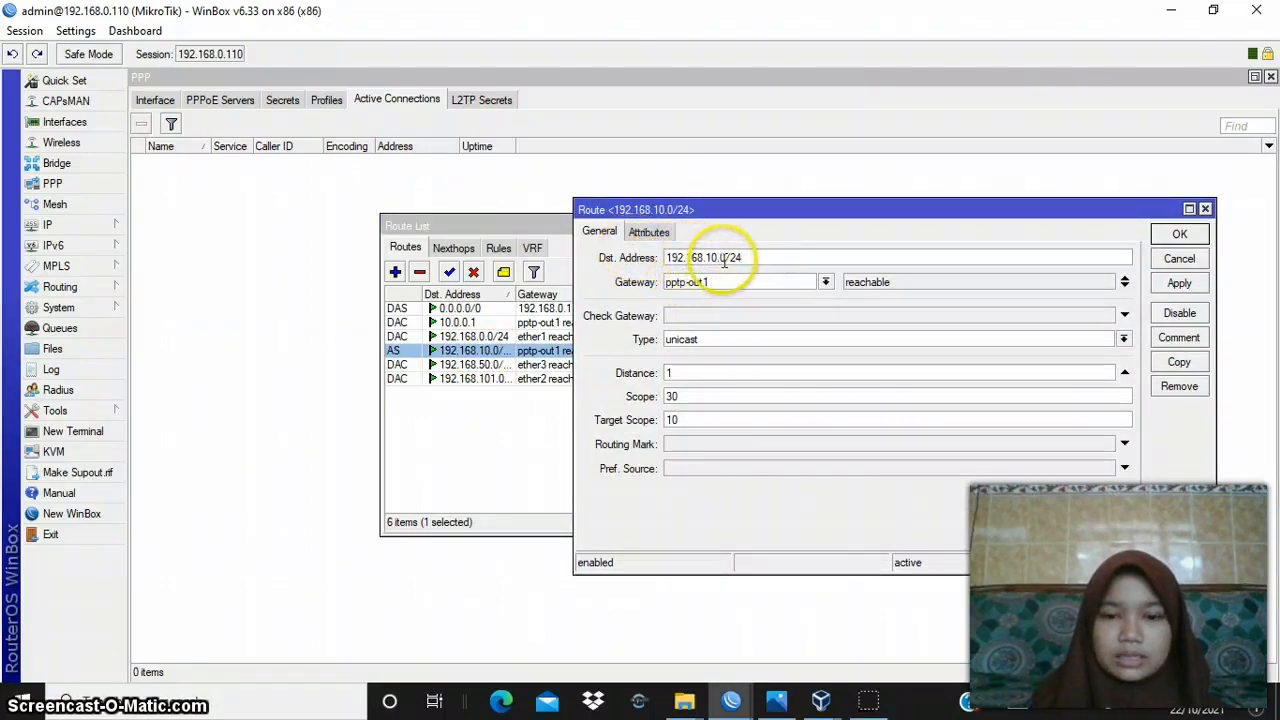
left_click(790, 702)
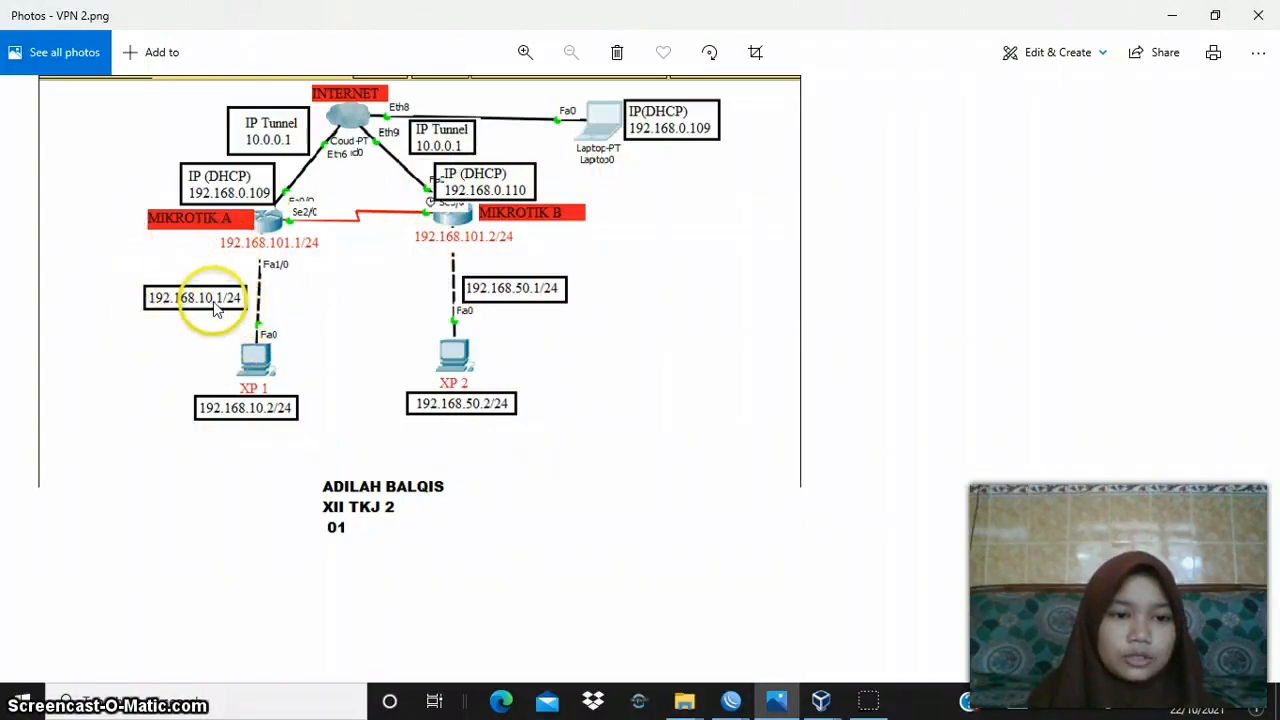
left_click(1174, 18)
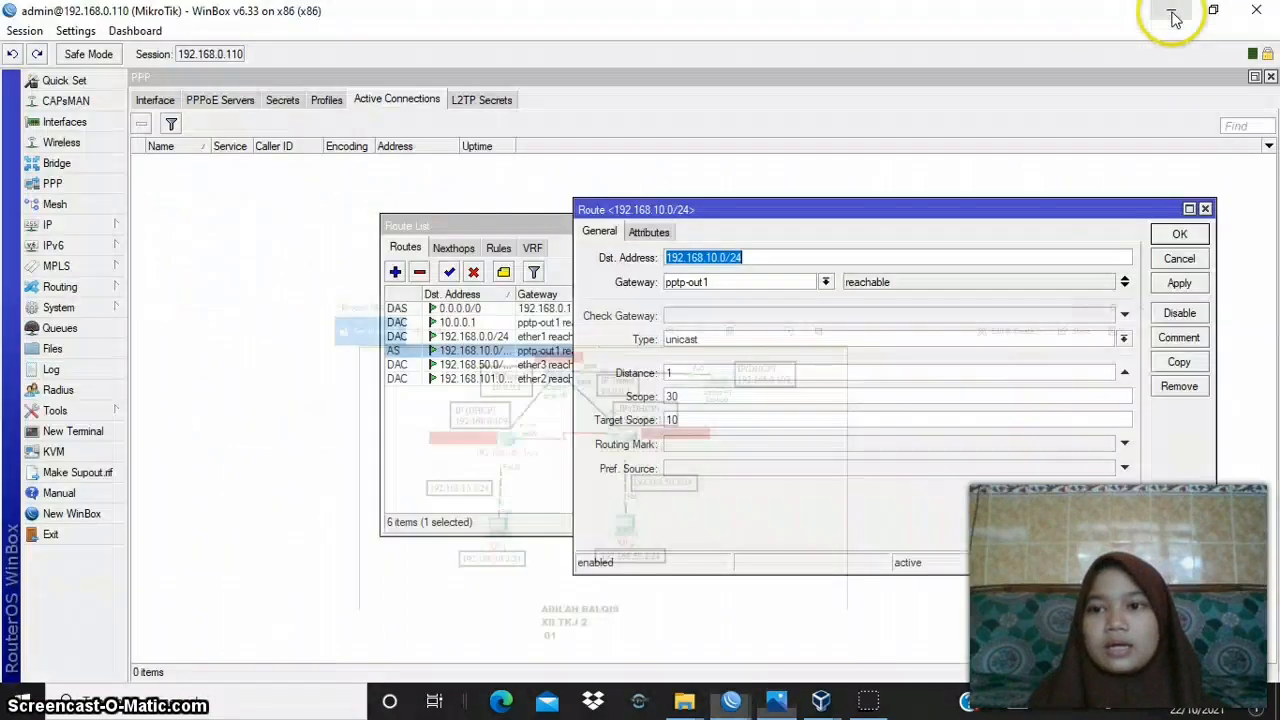
- Review the destination address of router B's 192.168.10.0/24 route, then apply and accept the route settings
left_click(726, 257)
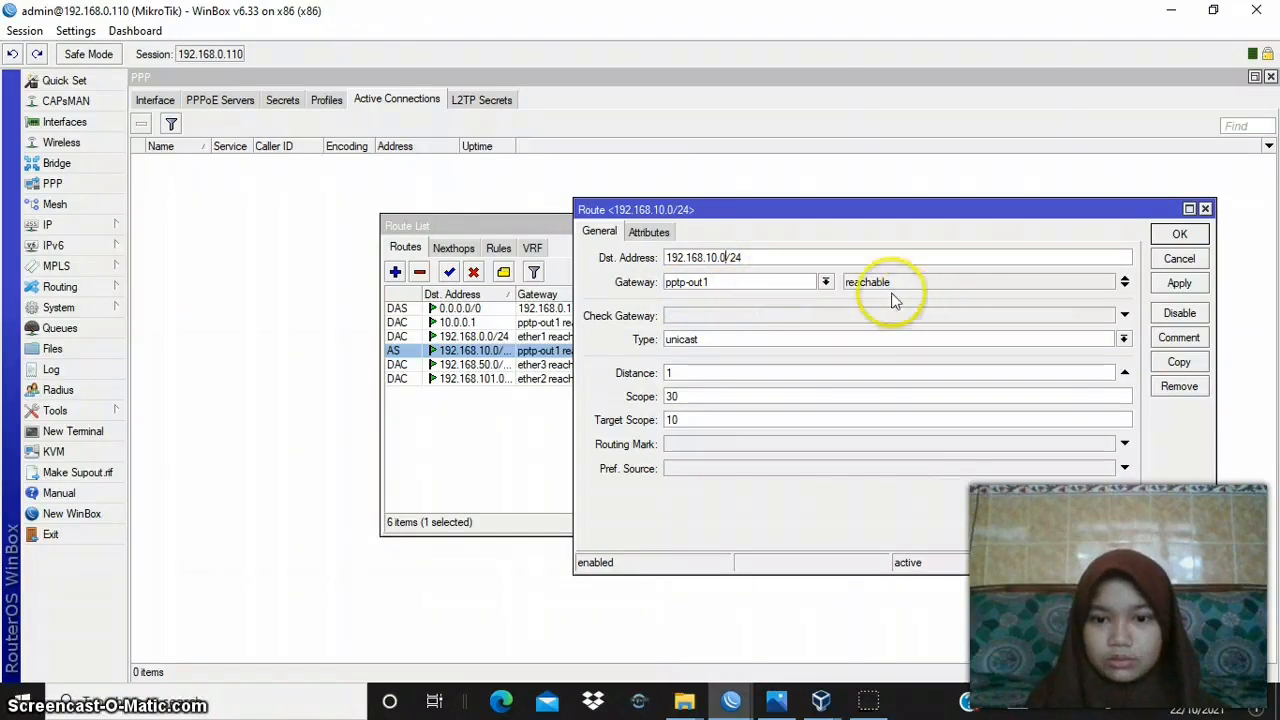
left_click(1181, 284)
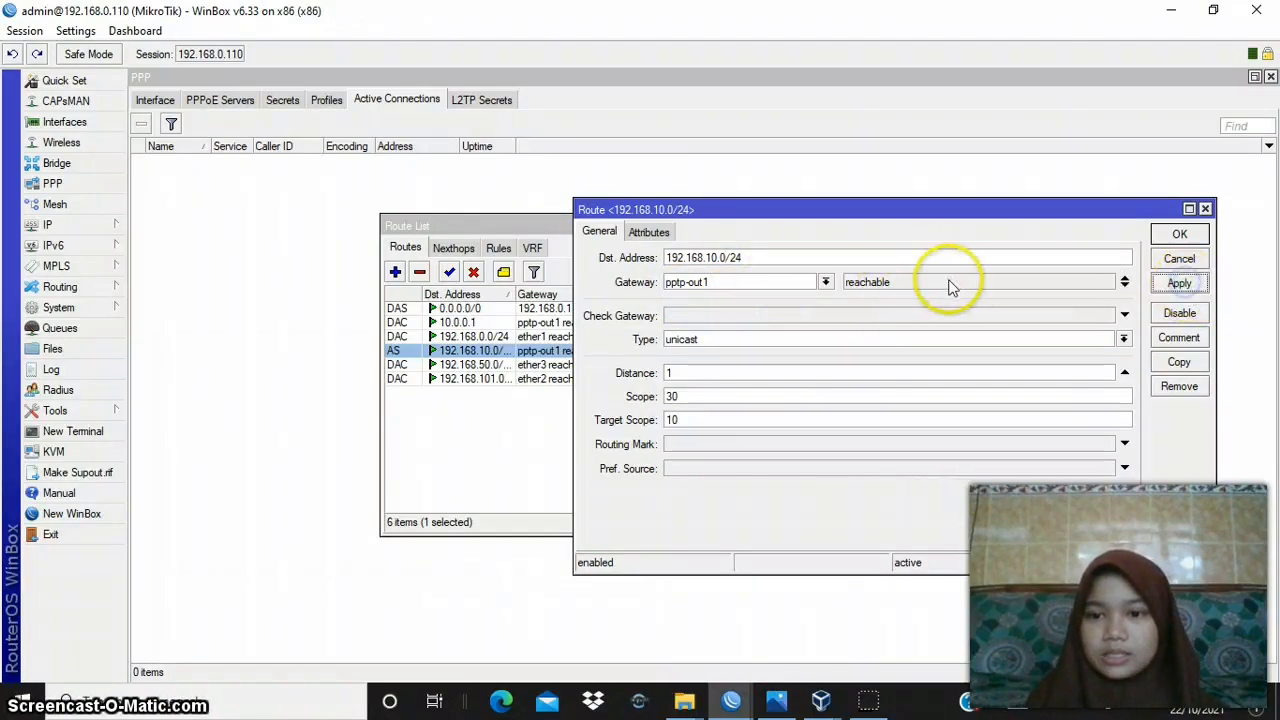
left_click(1180, 241)
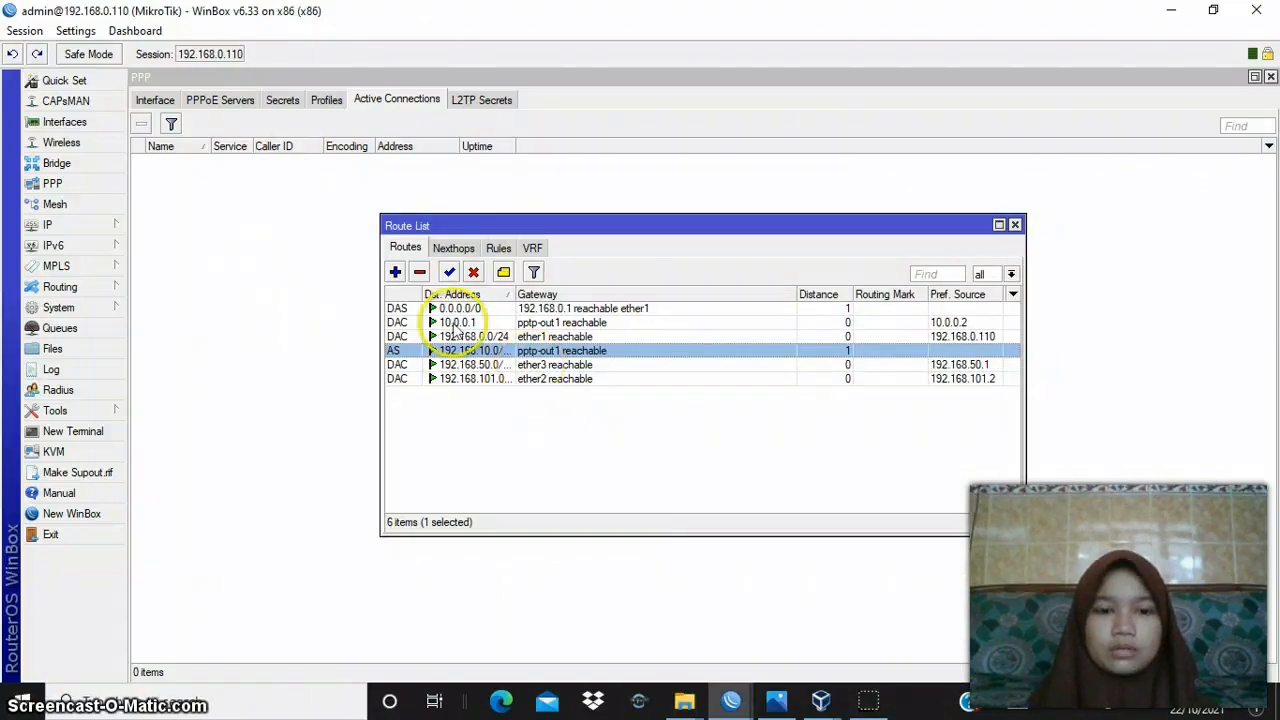
- Open a terminal on router B, ping router A's address 192.168.101.1 and stop the ping after a few replies
left_click(80, 432)
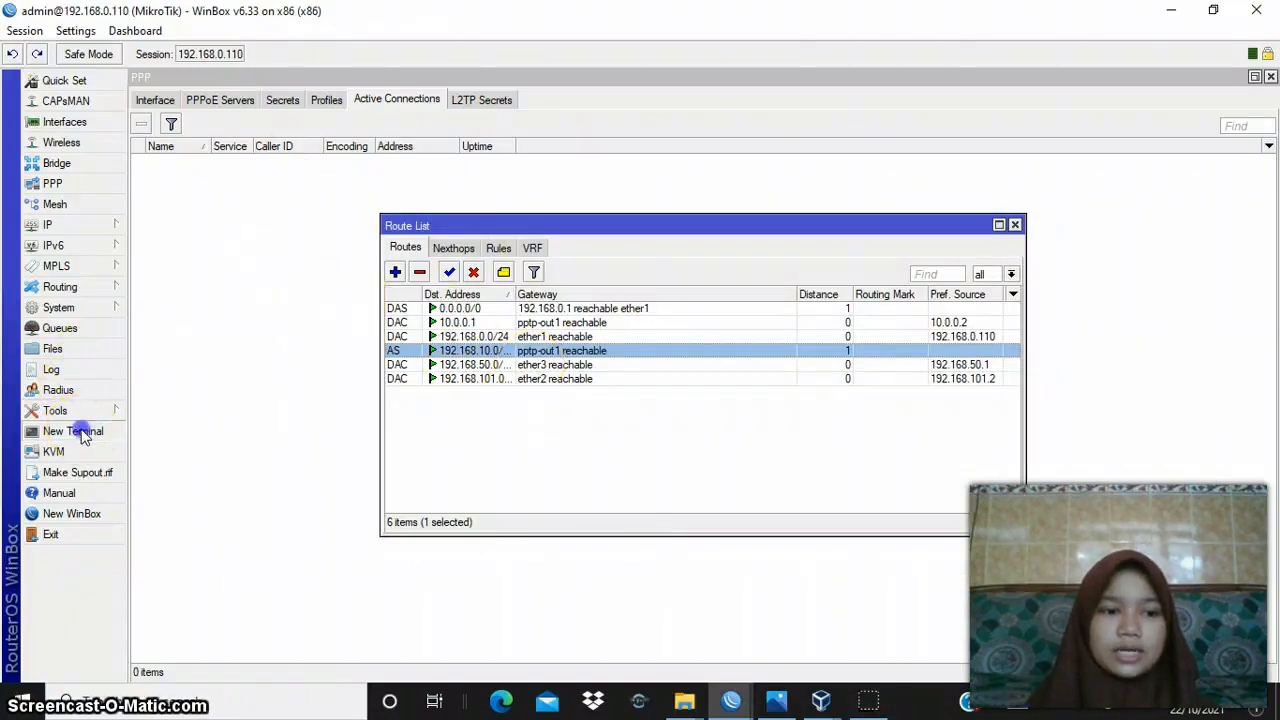
key("Return")
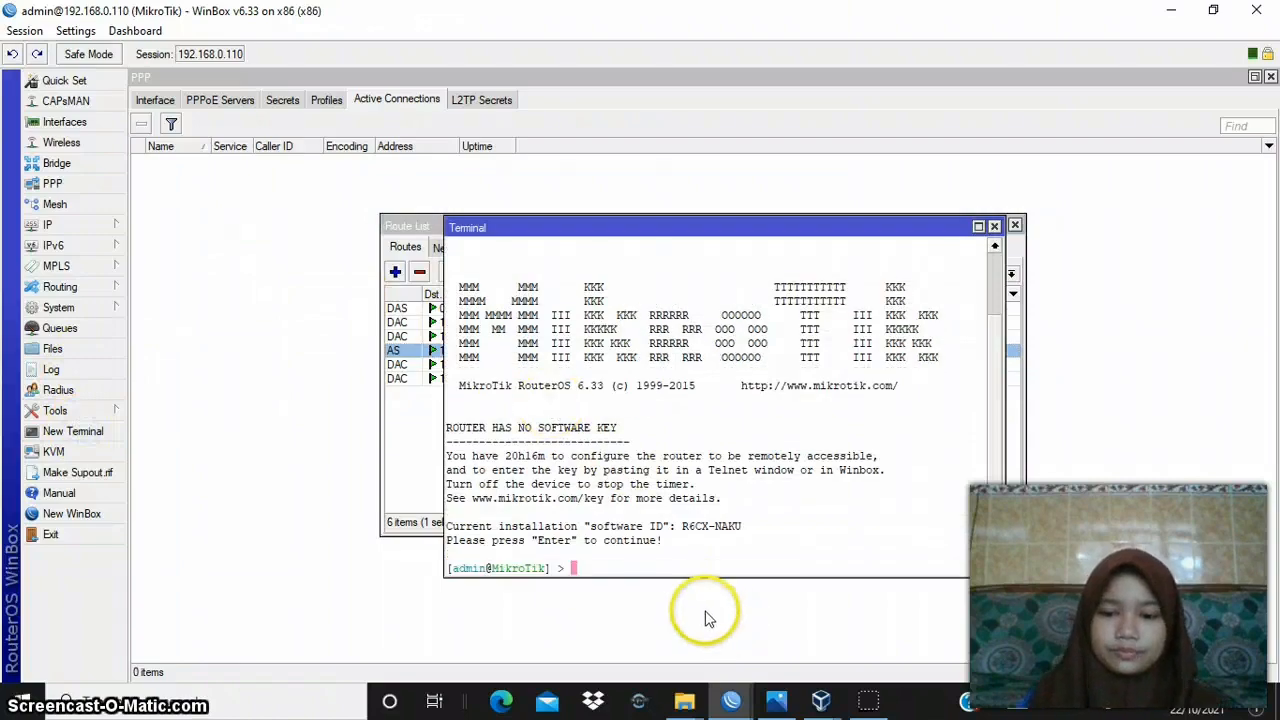
type("pin")
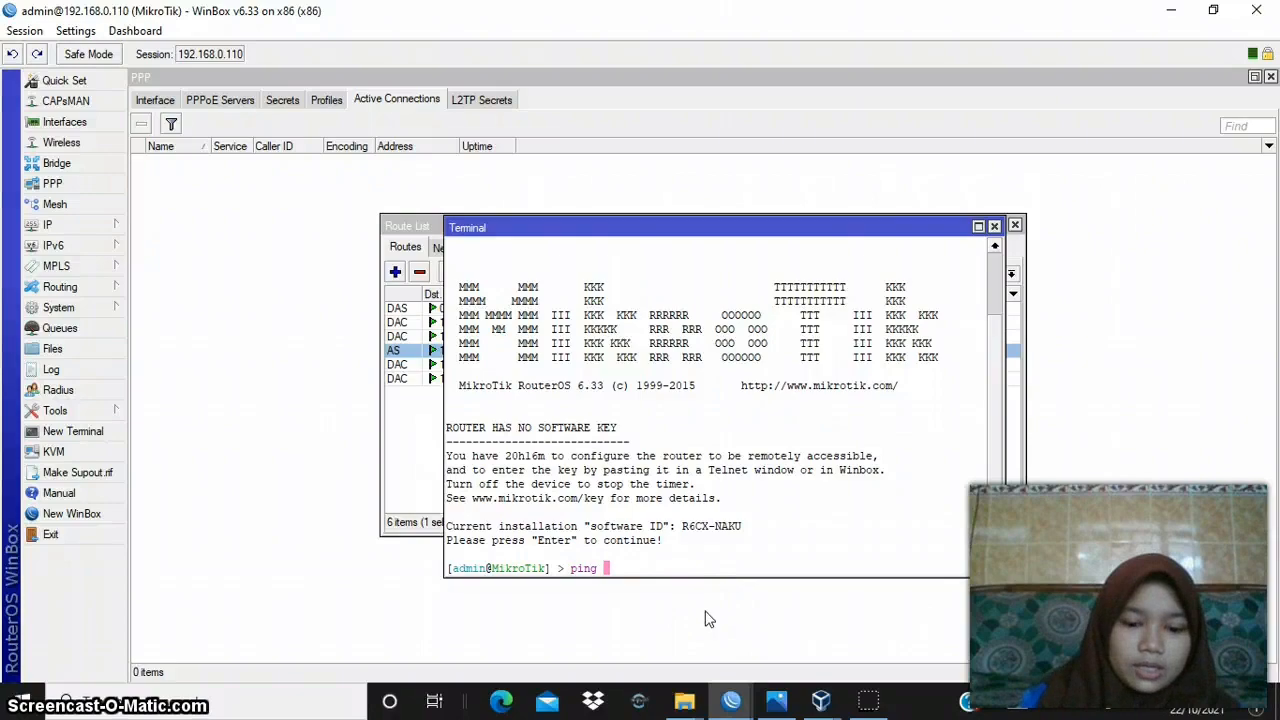
type("g 192")
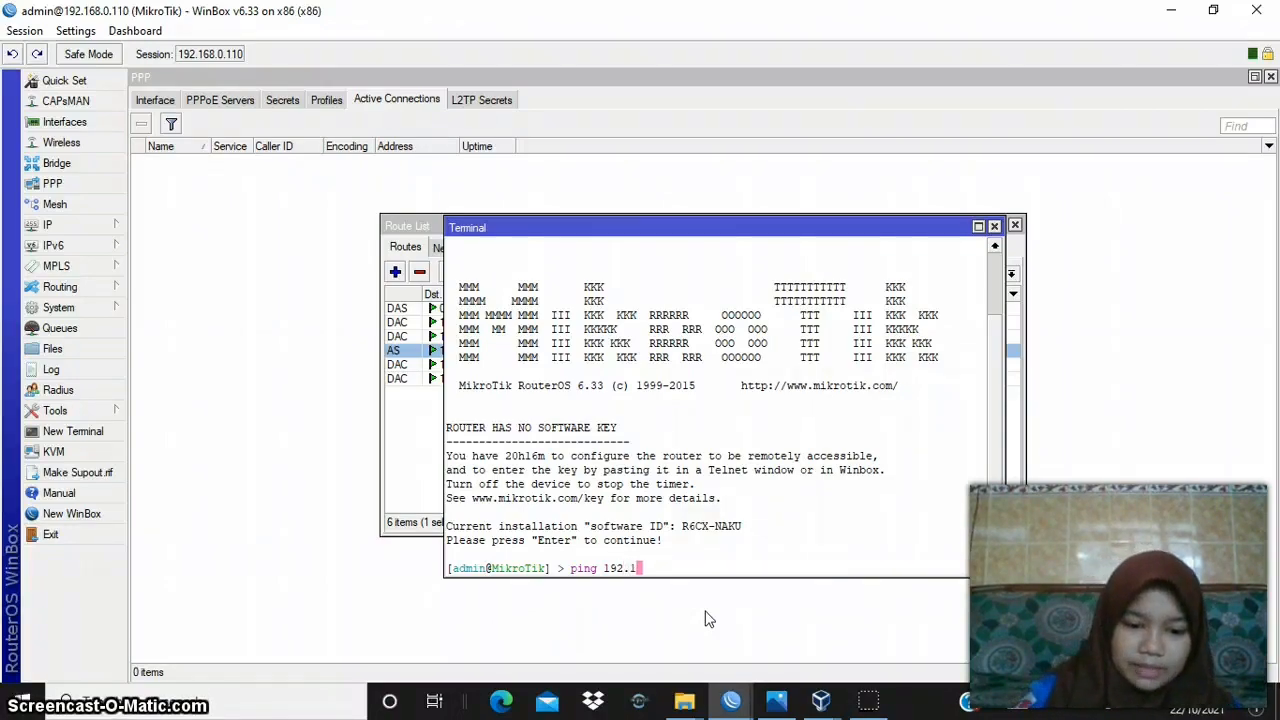
type(".101.")
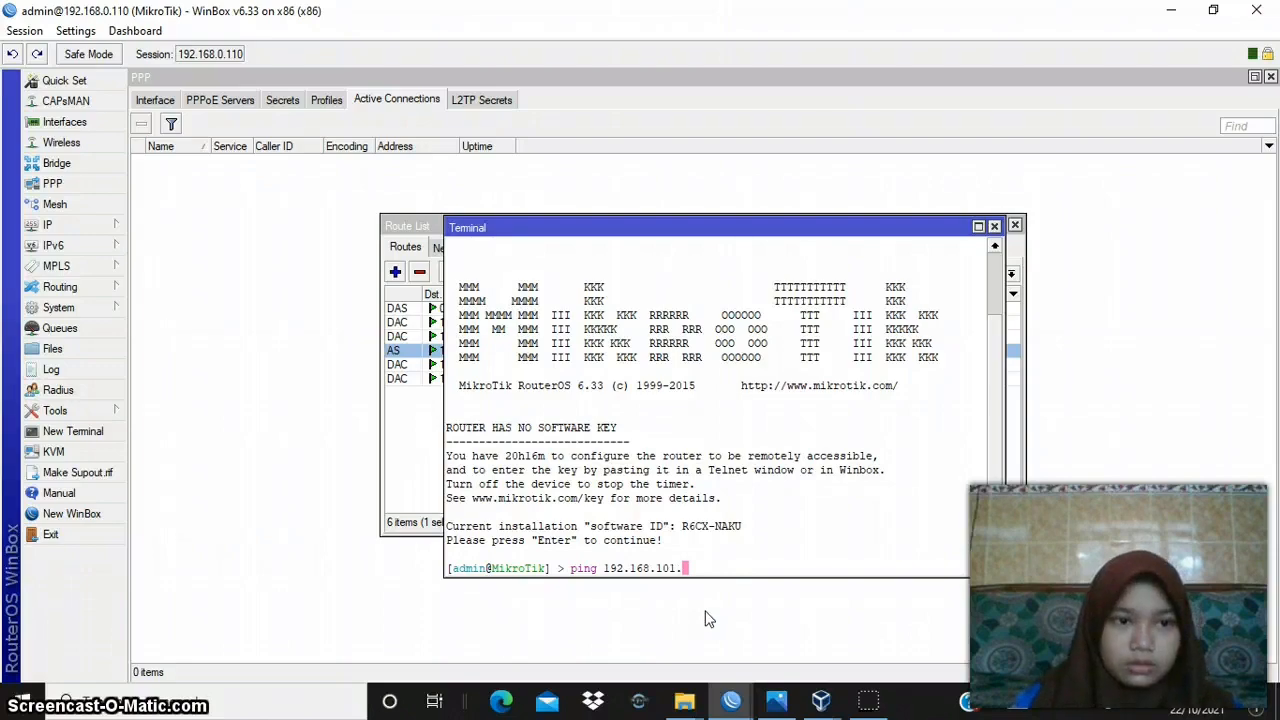
type("1")
key("Return")
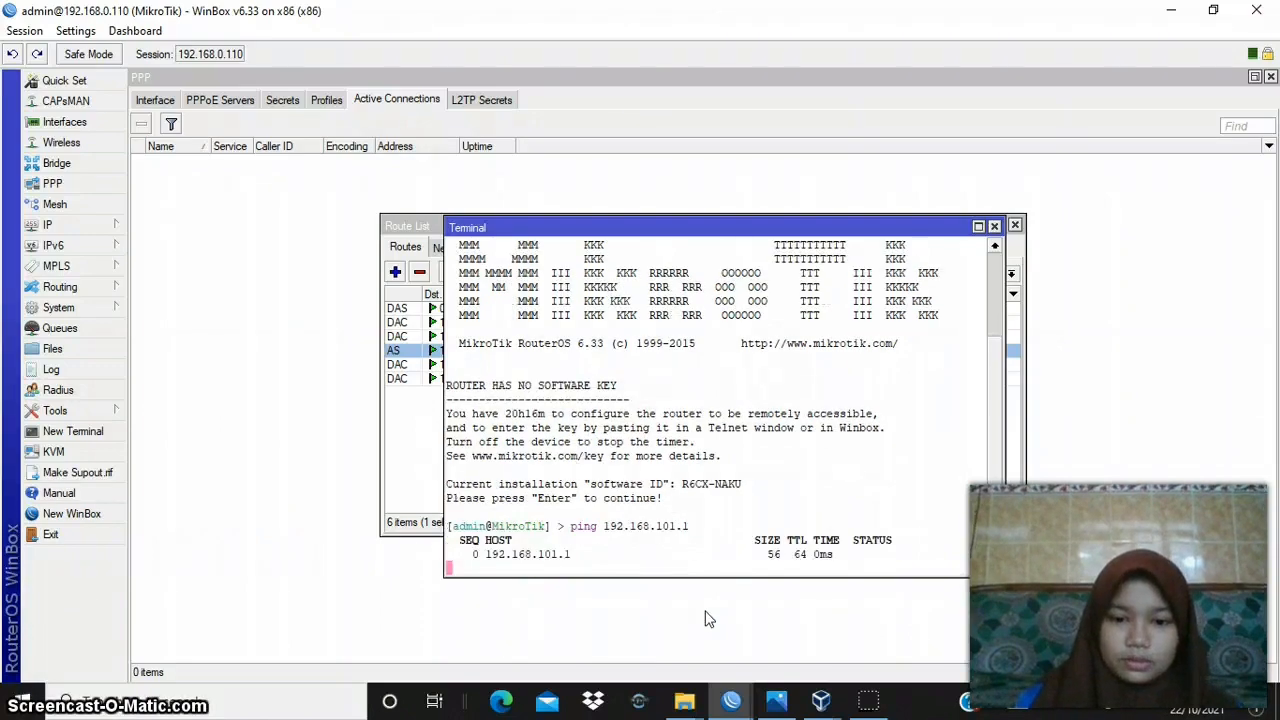
key("ctrl+c")
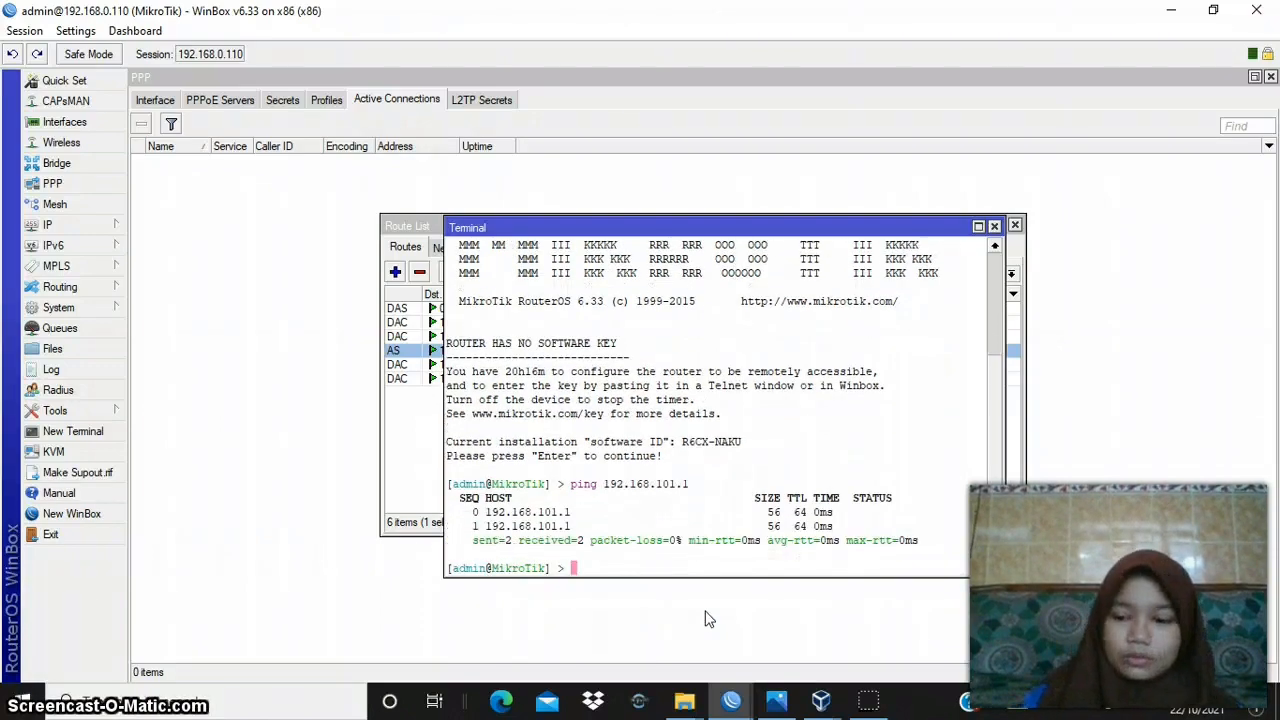
- Ping router A's LAN address 192.168.10.1 from router B's terminal by editing the previous ping command
key("BackSpace")
key("BackSpace")
key("BackSpace")
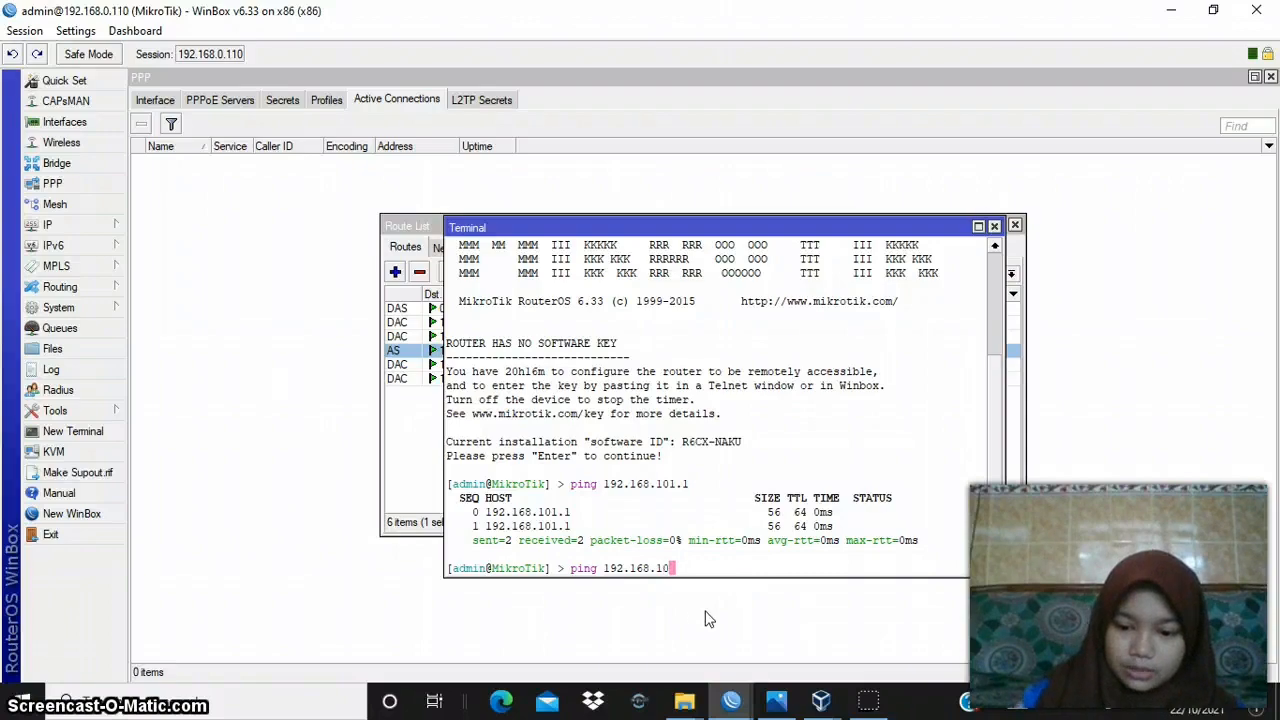
type(".1")
key("Return")
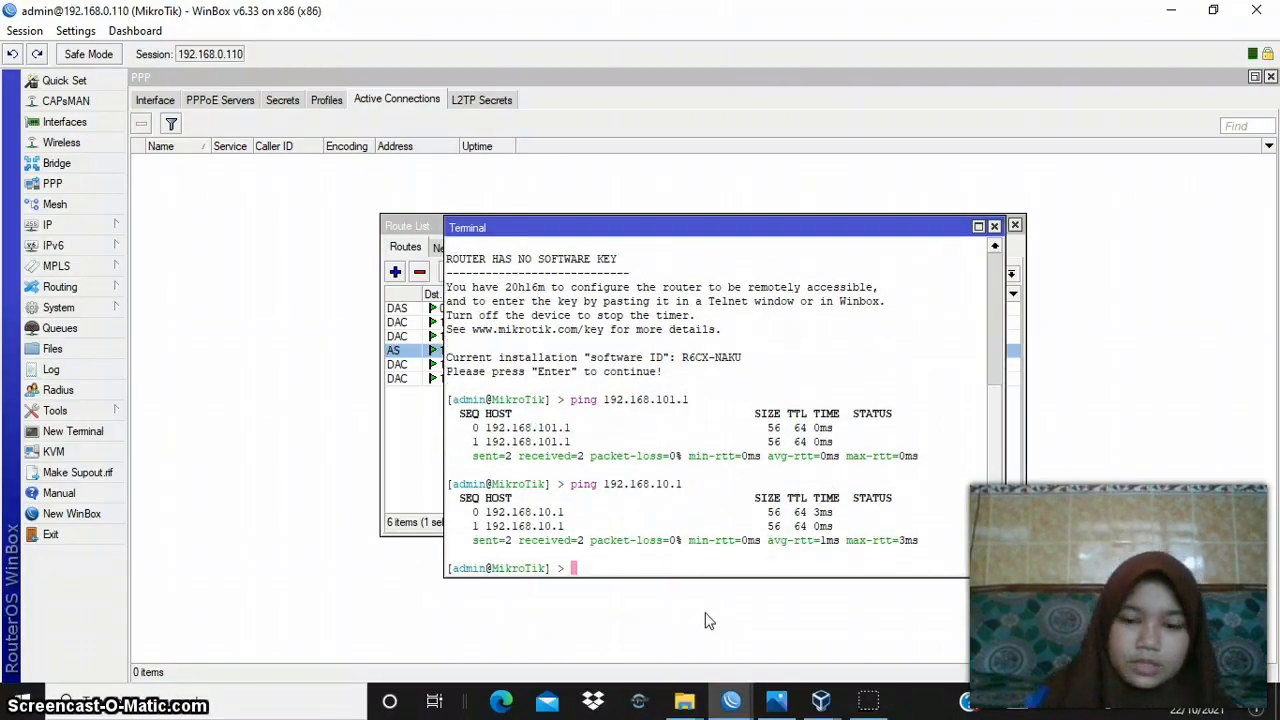
- Switch to router A's WinBox session, ping router B's address 192.168.101.2 from a new terminal and stop the ping after a few replies
left_click(821, 700)
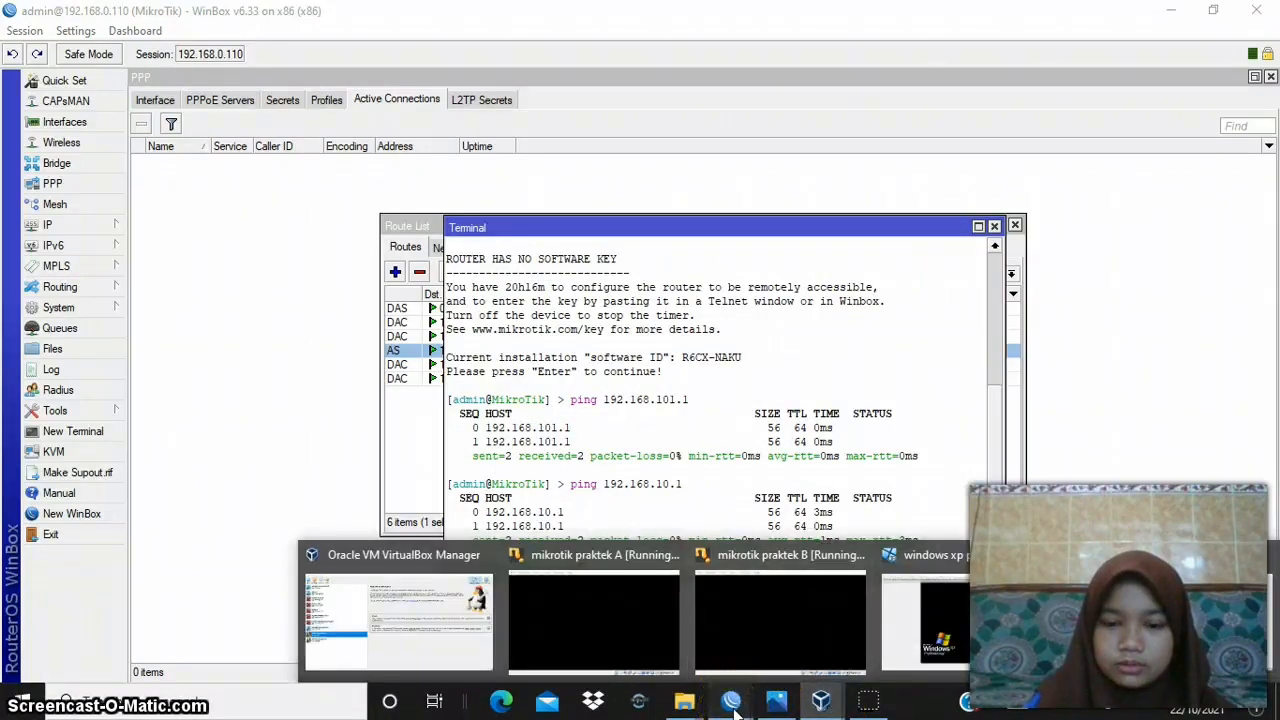
left_click(686, 616)
left_click(428, 428)
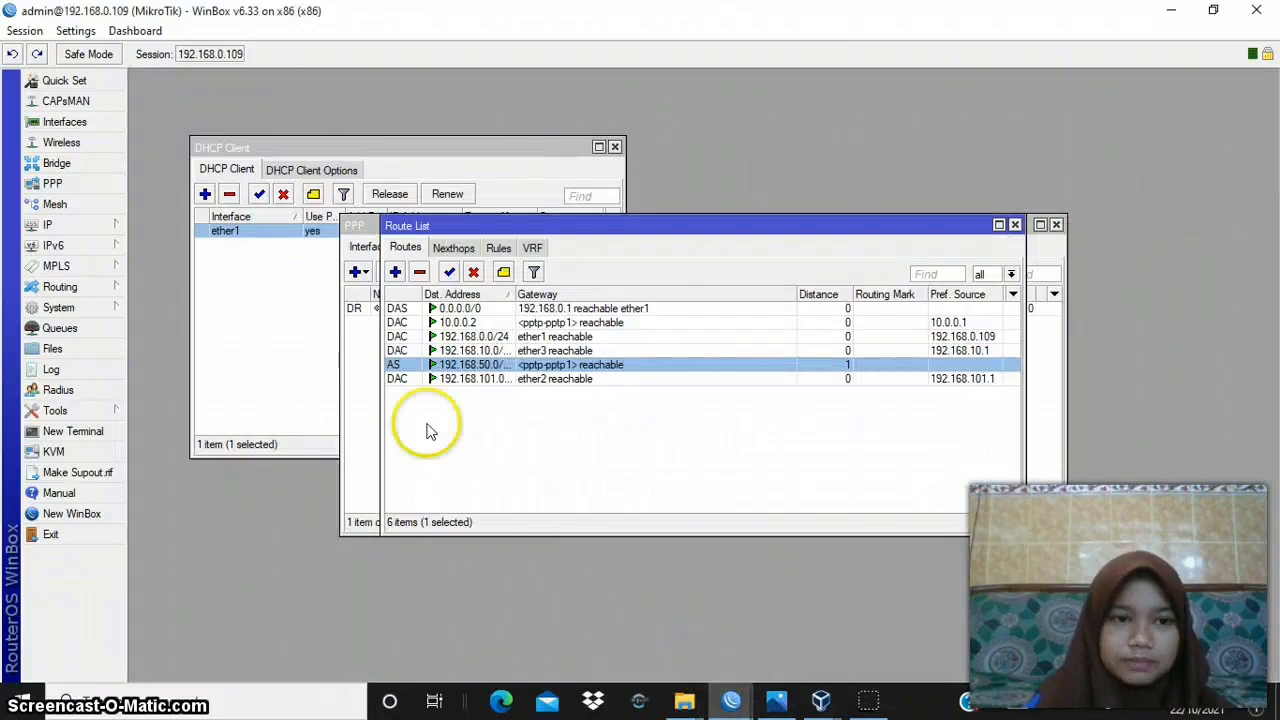
left_click(89, 434)
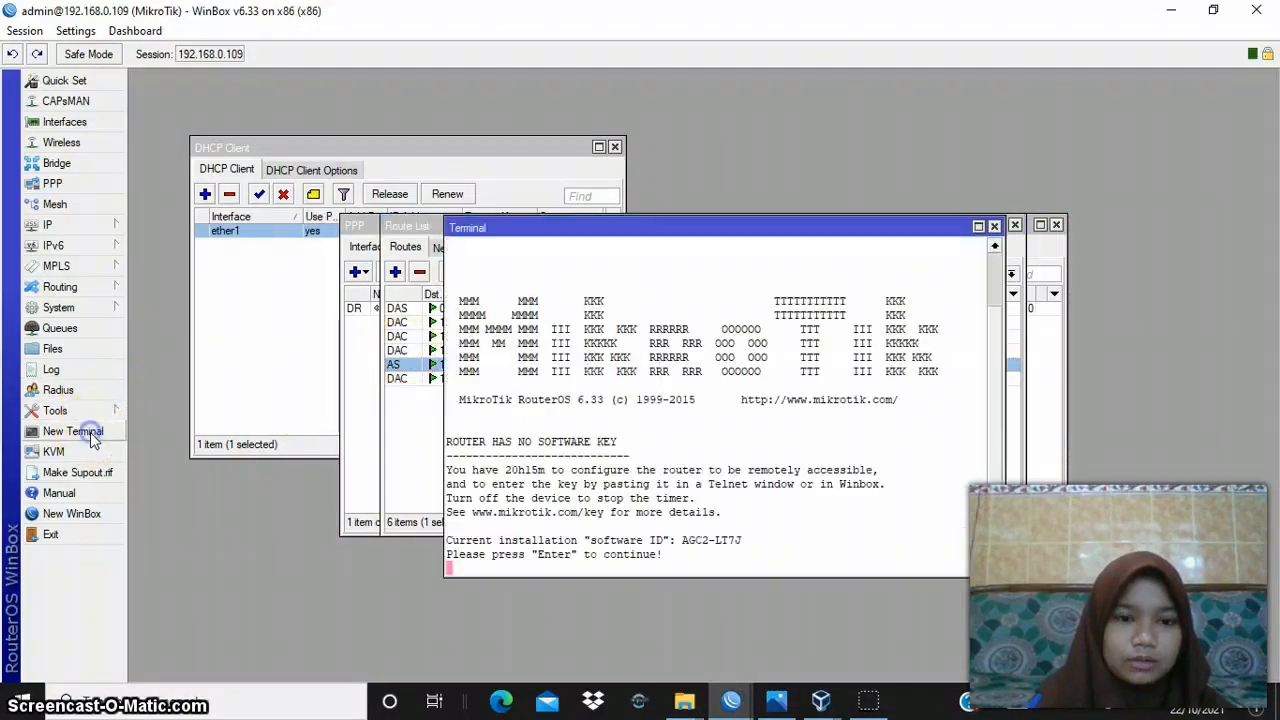
key("Return")
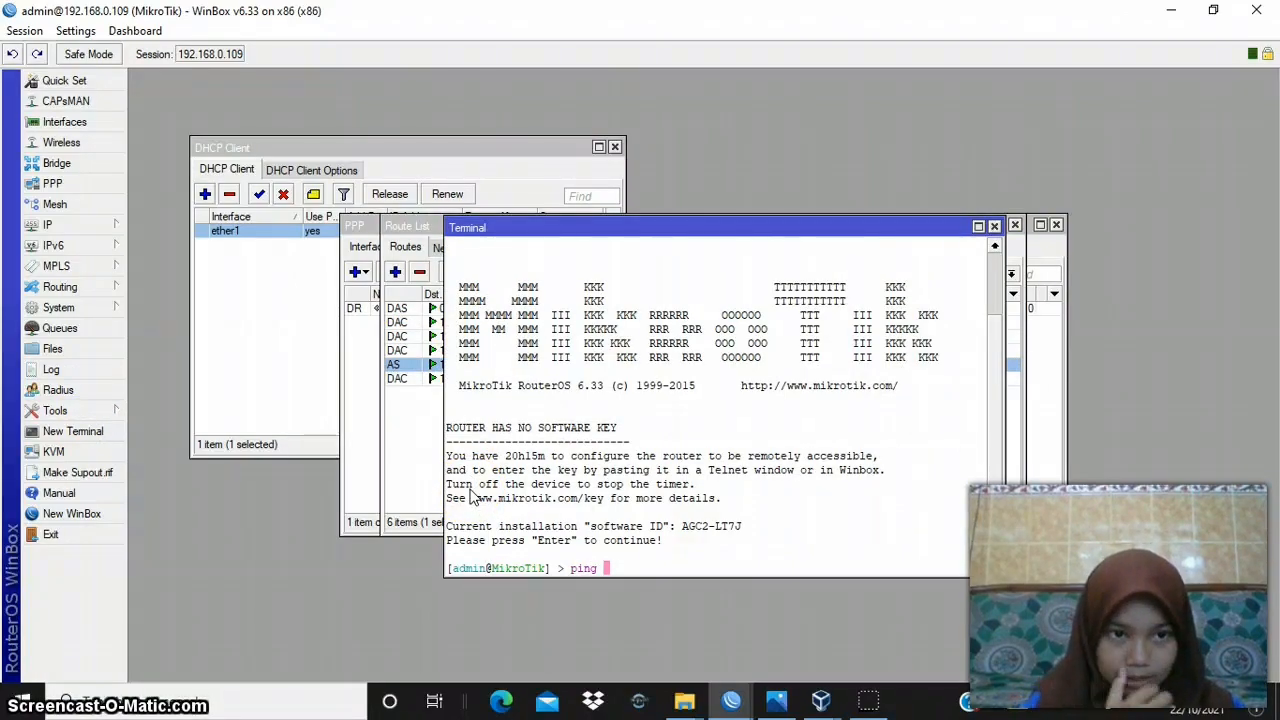
type("ping 192.168.101.2")
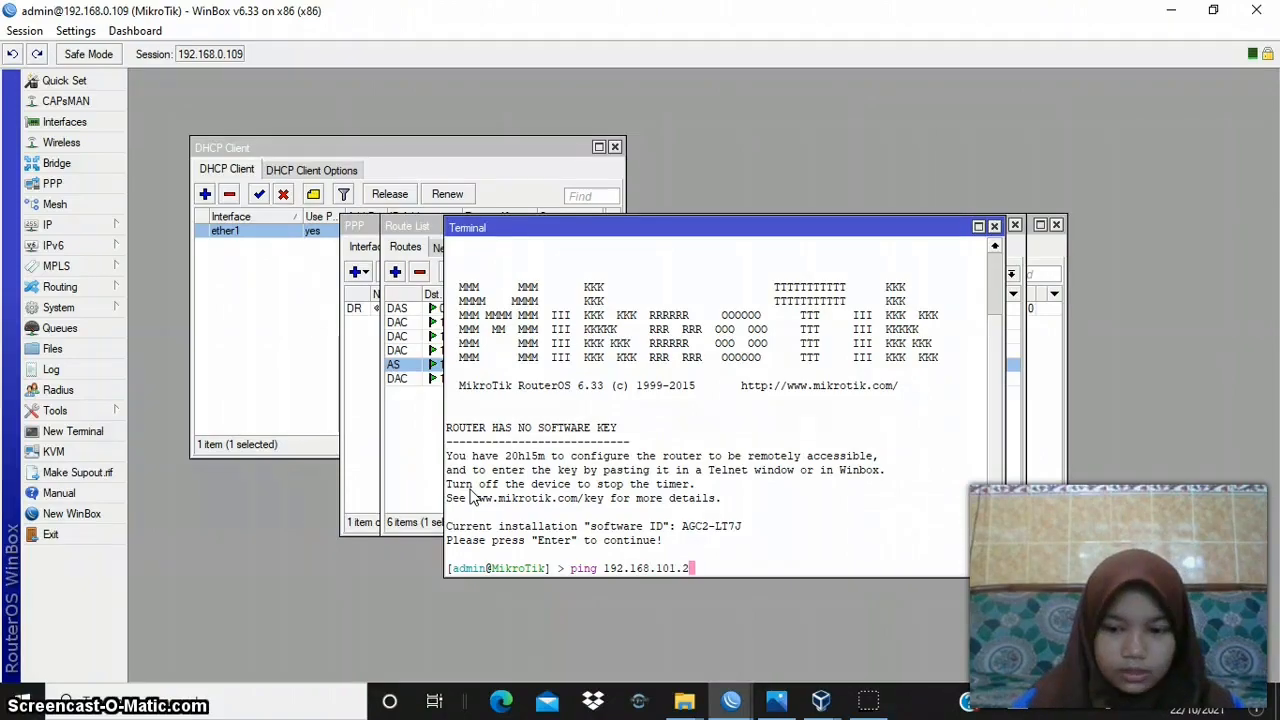
key("Return")
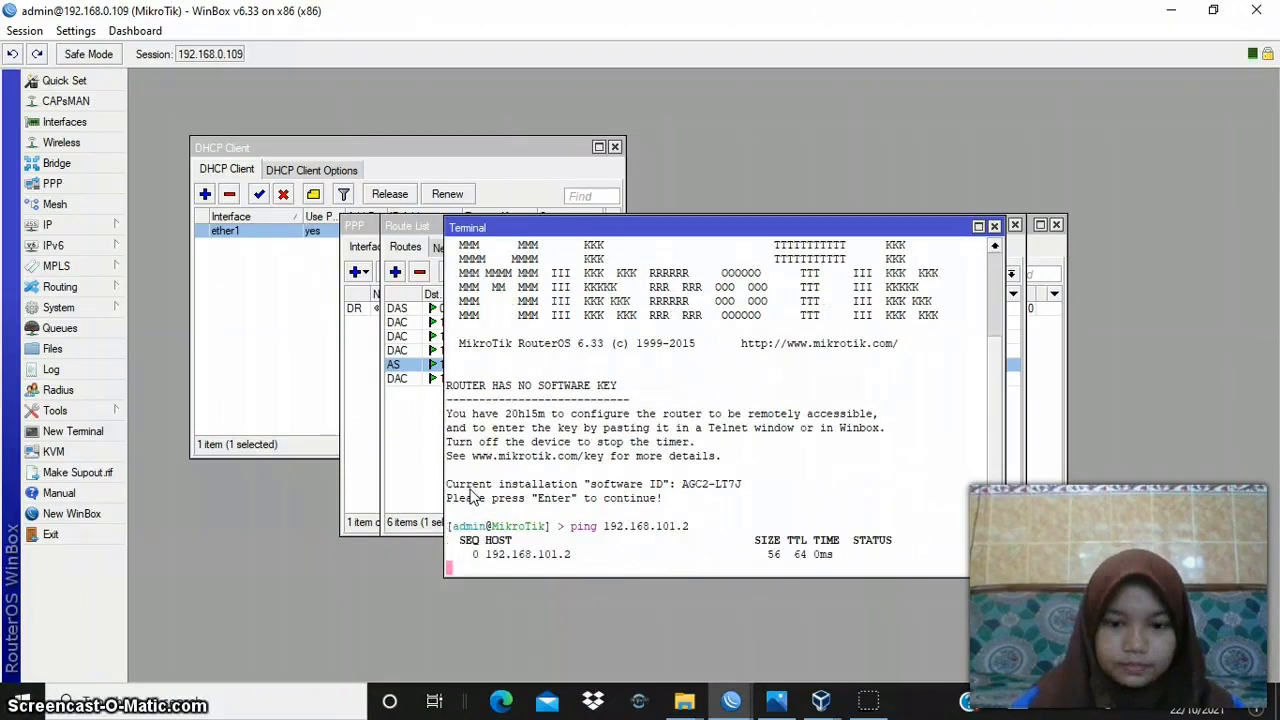
key("ctrl+c")
- Ping router B's LAN address 192.168.50.1 from router A's terminal by editing the previous command, then stop the ping
key("Up")
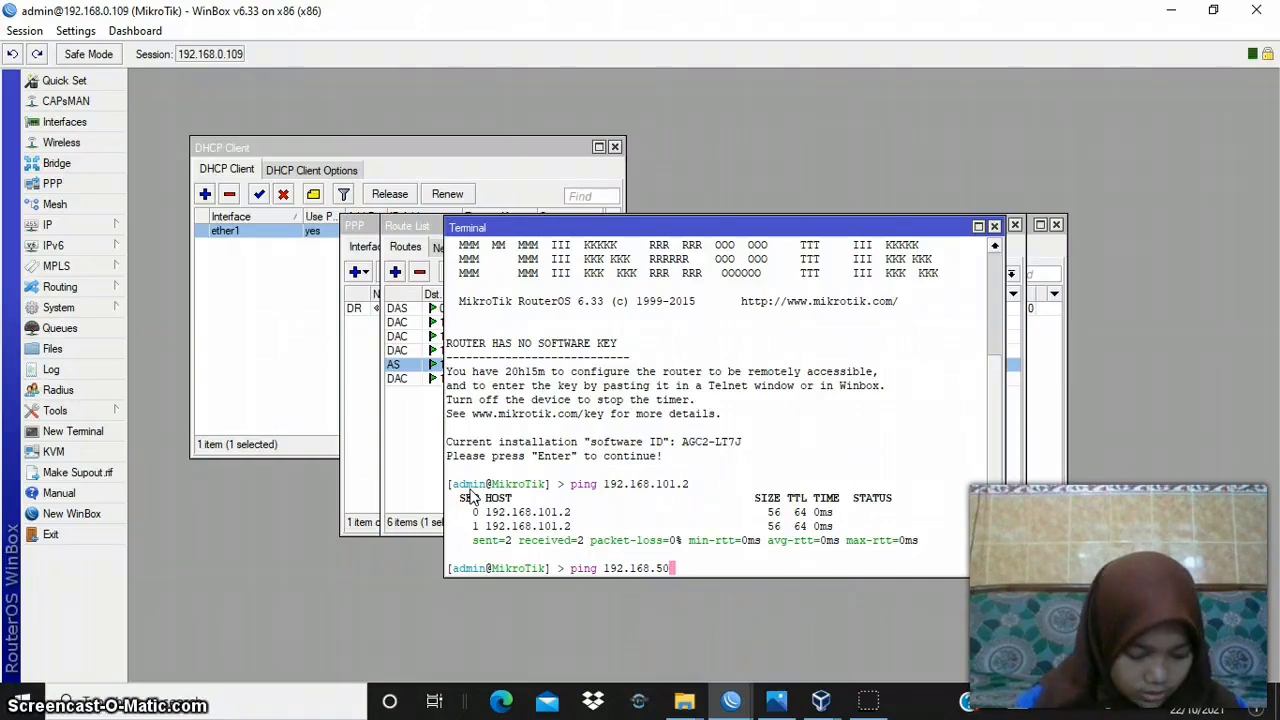
key("Return")
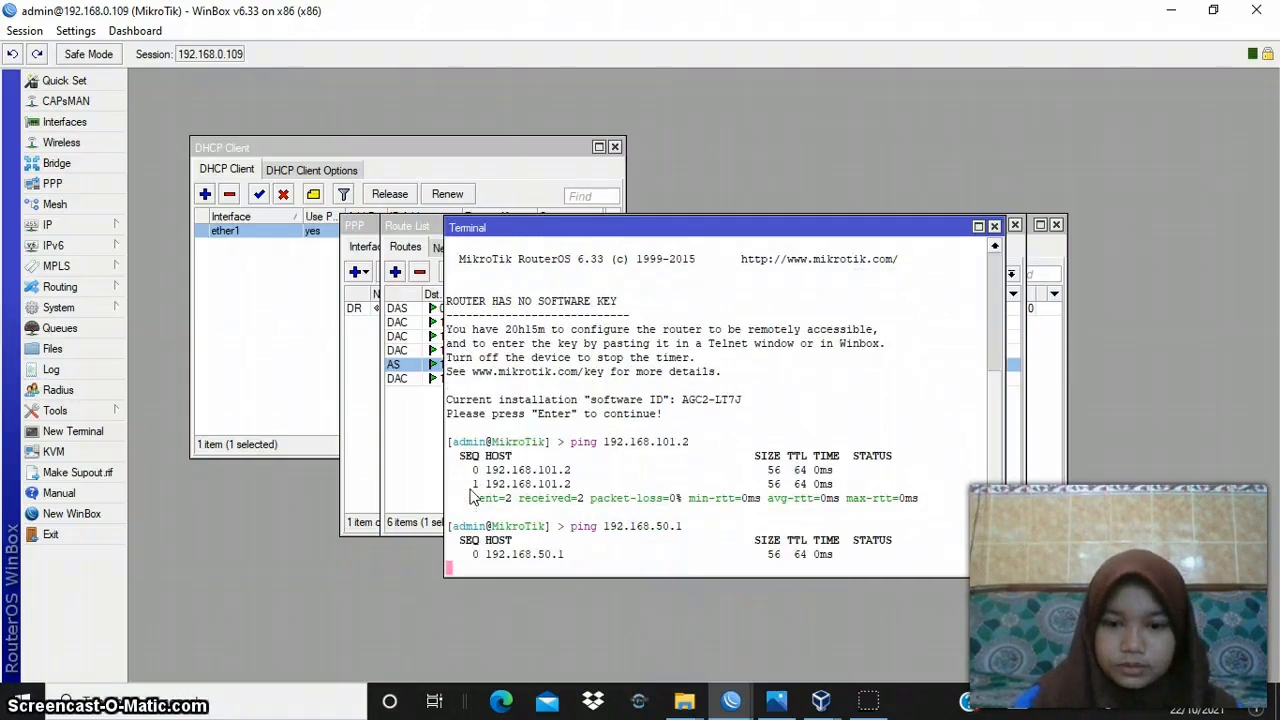
key("ctrl+c")
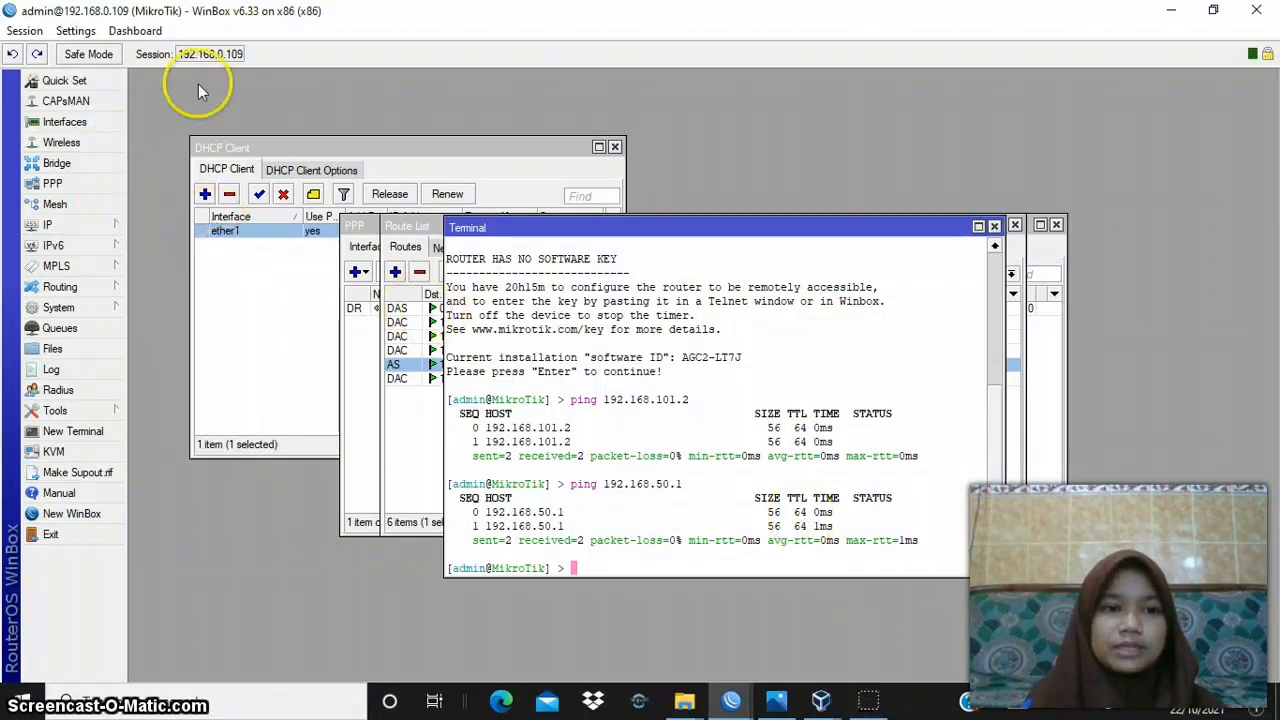
- Open the IP pool poolVPN on router A, review its name and address range, then apply and accept the settings
left_click(55, 225)
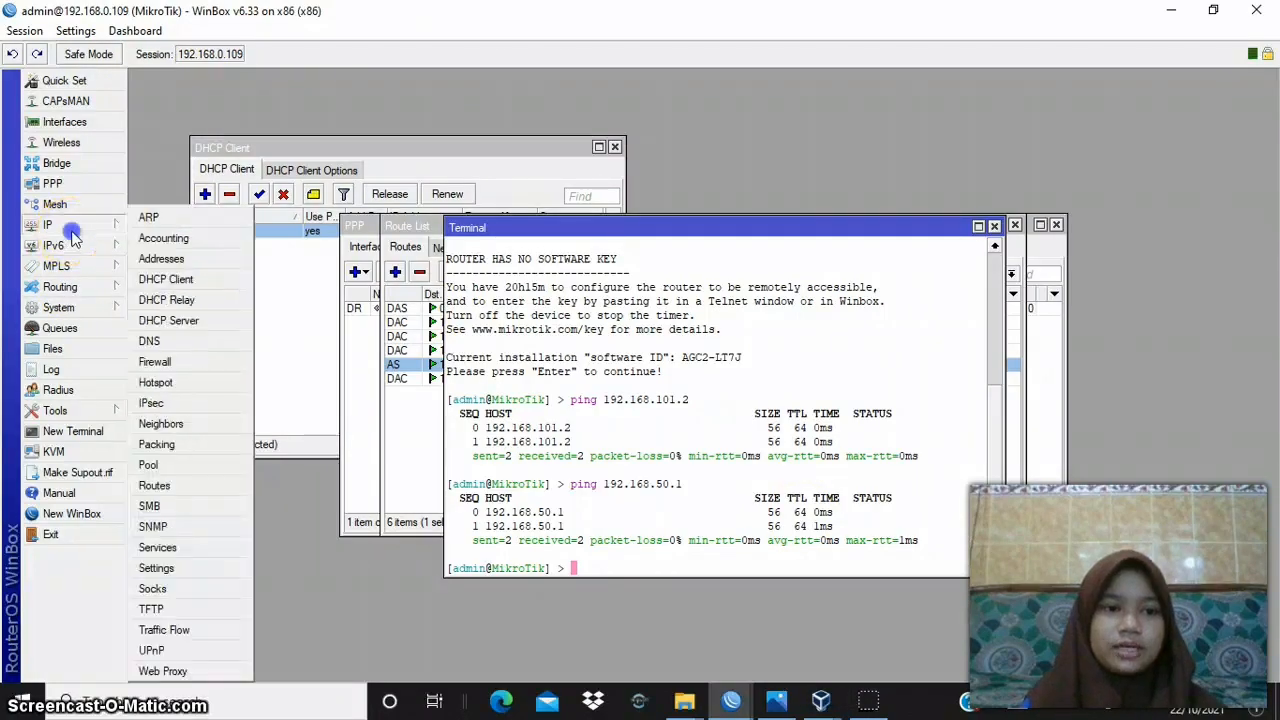
left_click(215, 465)
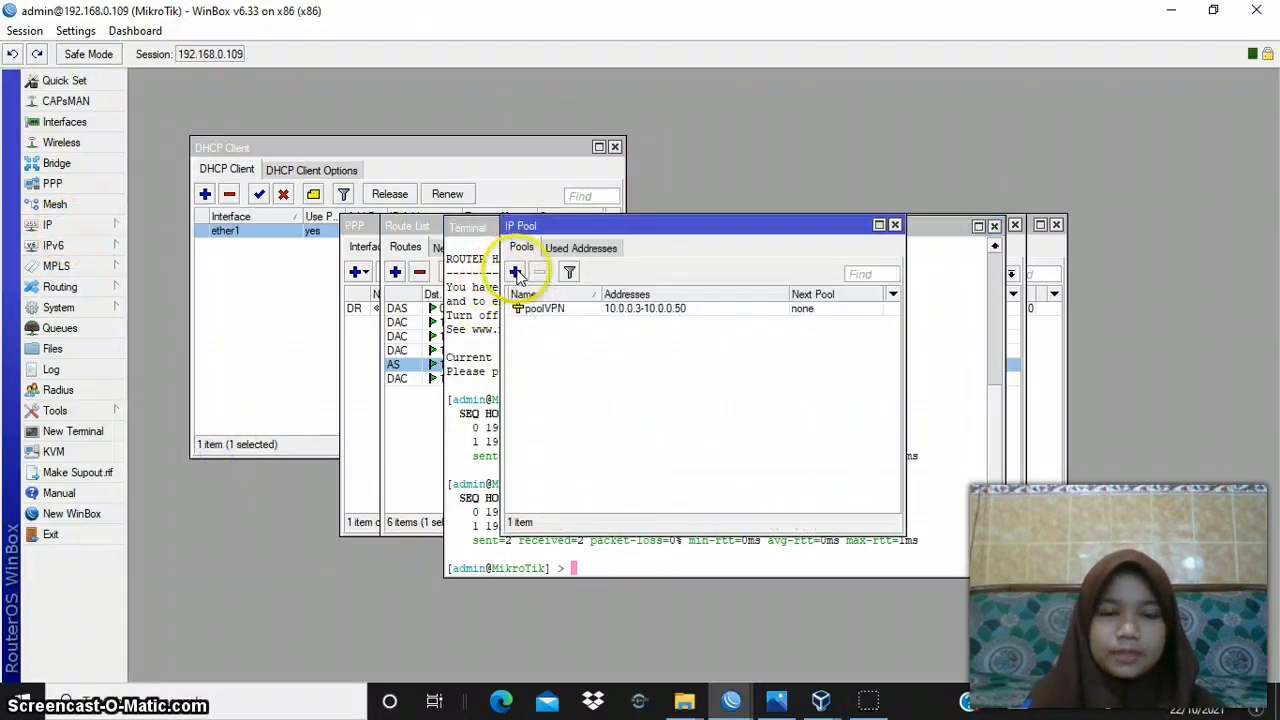
double_click(522, 310)
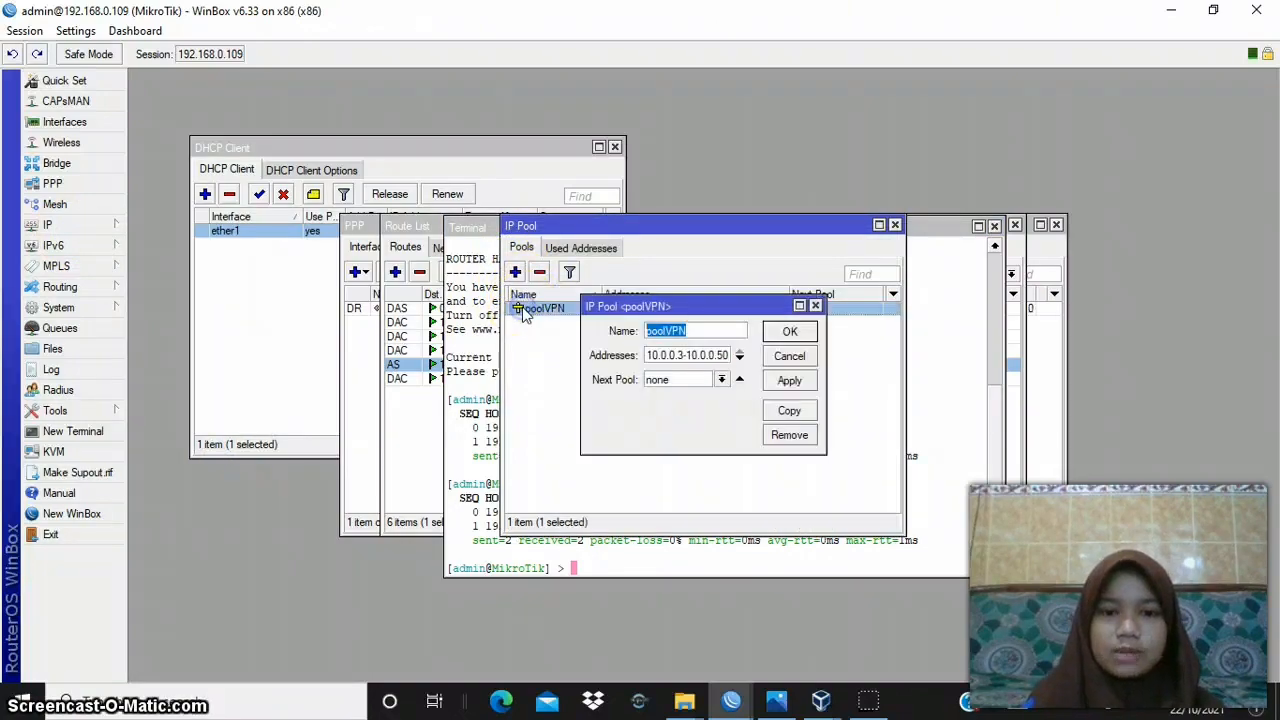
double_click(698, 334)
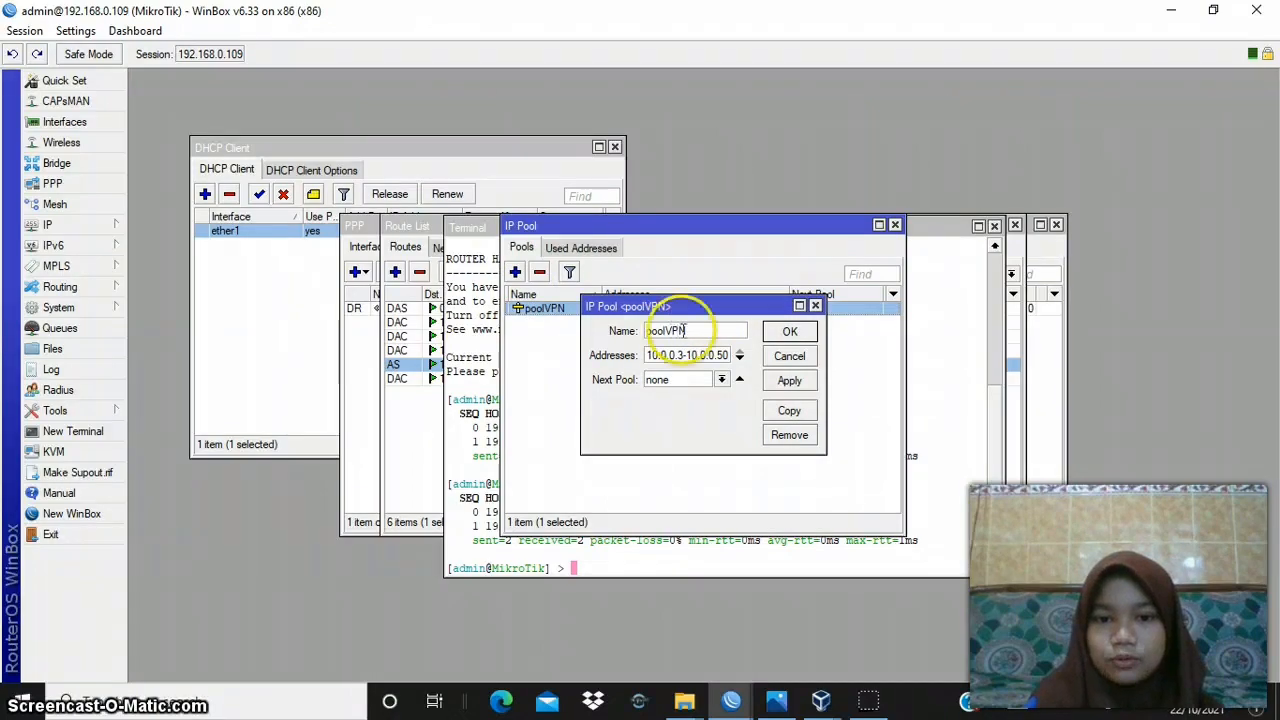
left_click(692, 358)
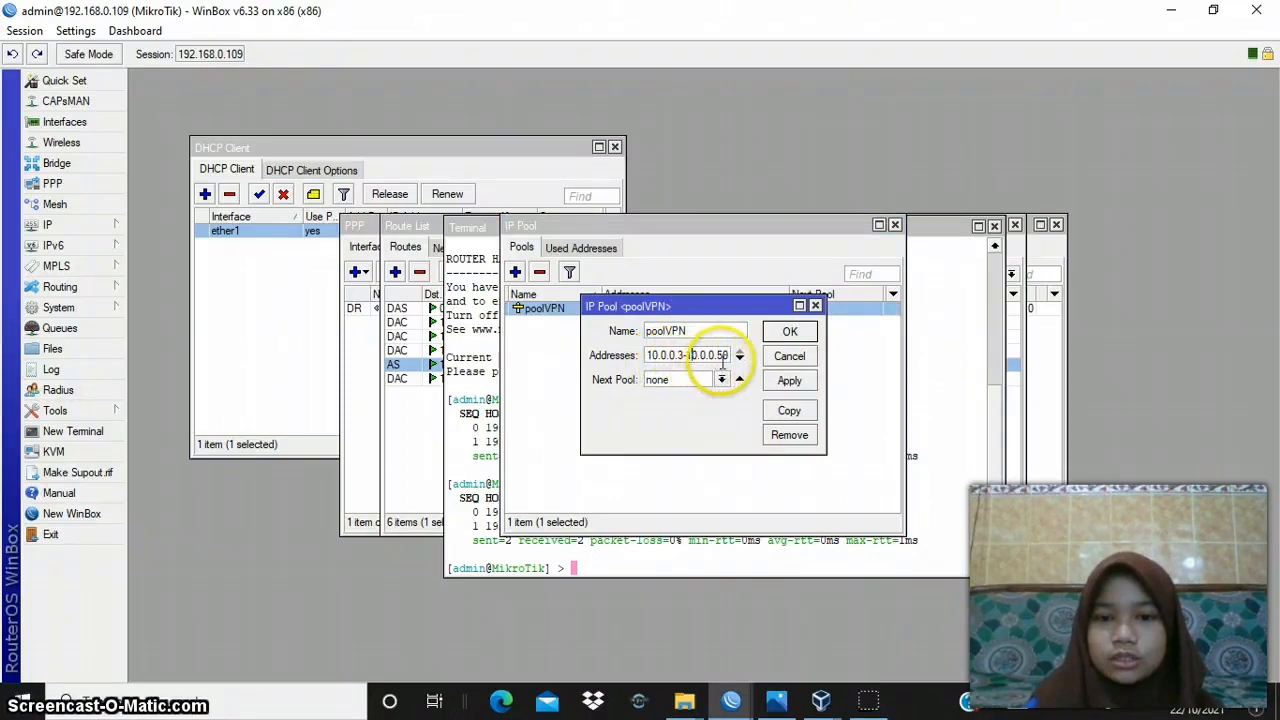
left_click(790, 380)
left_click(802, 331)
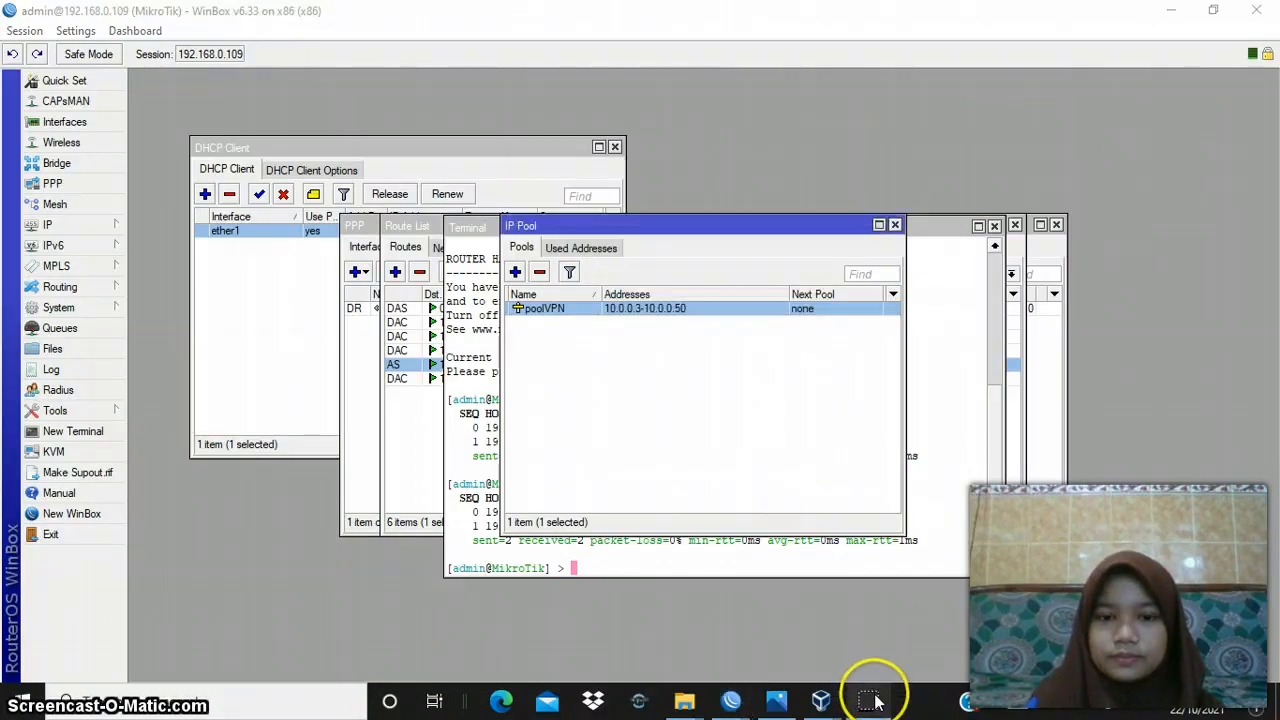
- Open the PPP profile profileVPN on router A and review its name, local address and the pool used as remote address
left_click(90, 226)
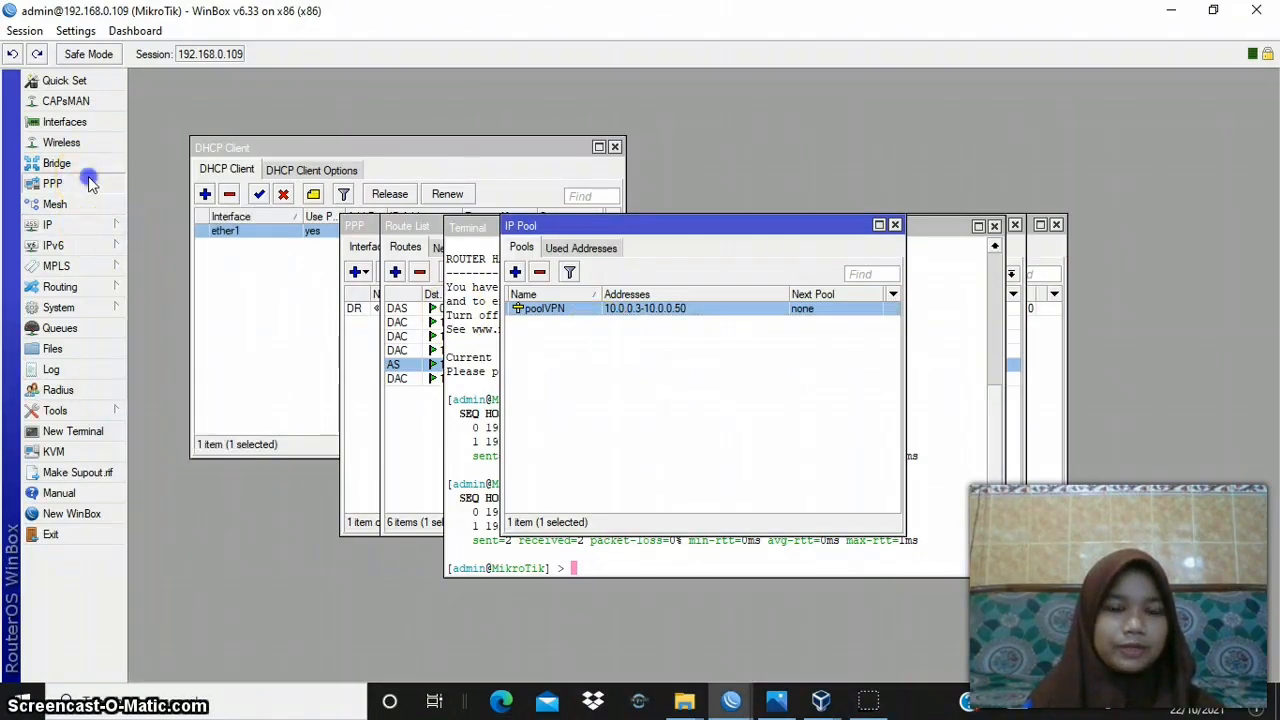
left_click(85, 183)
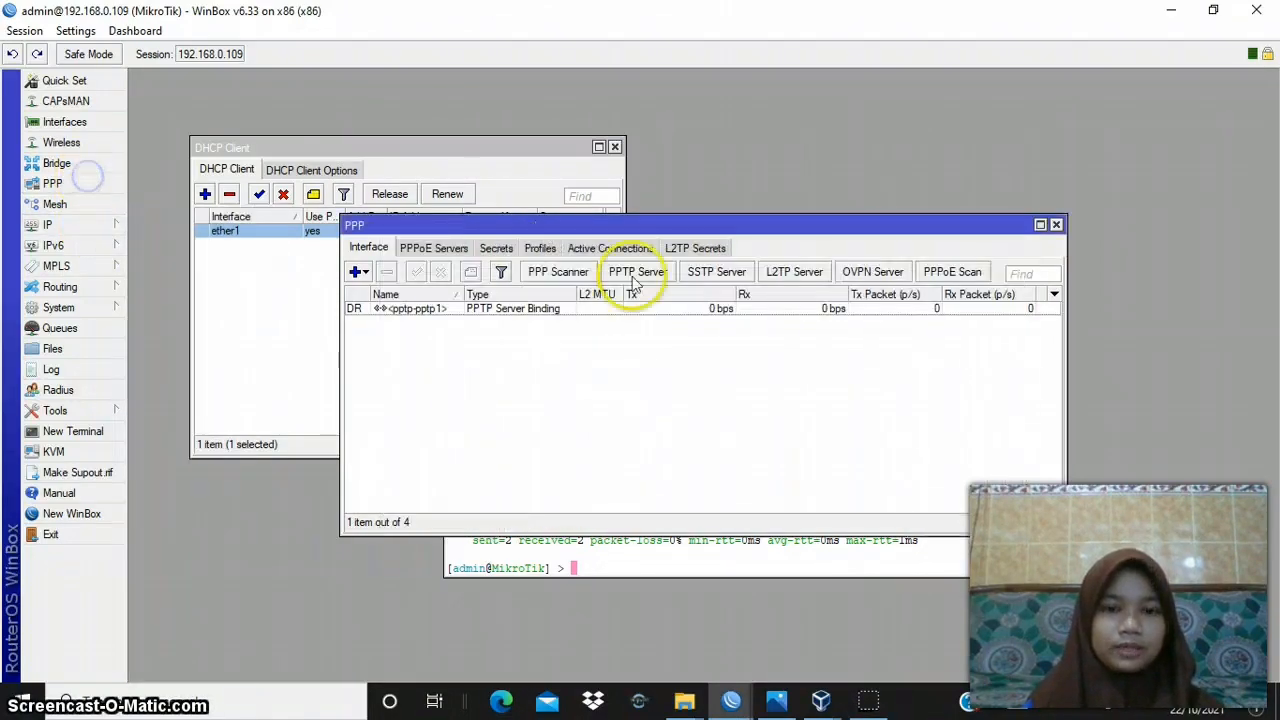
left_click(540, 248)
left_click(428, 345)
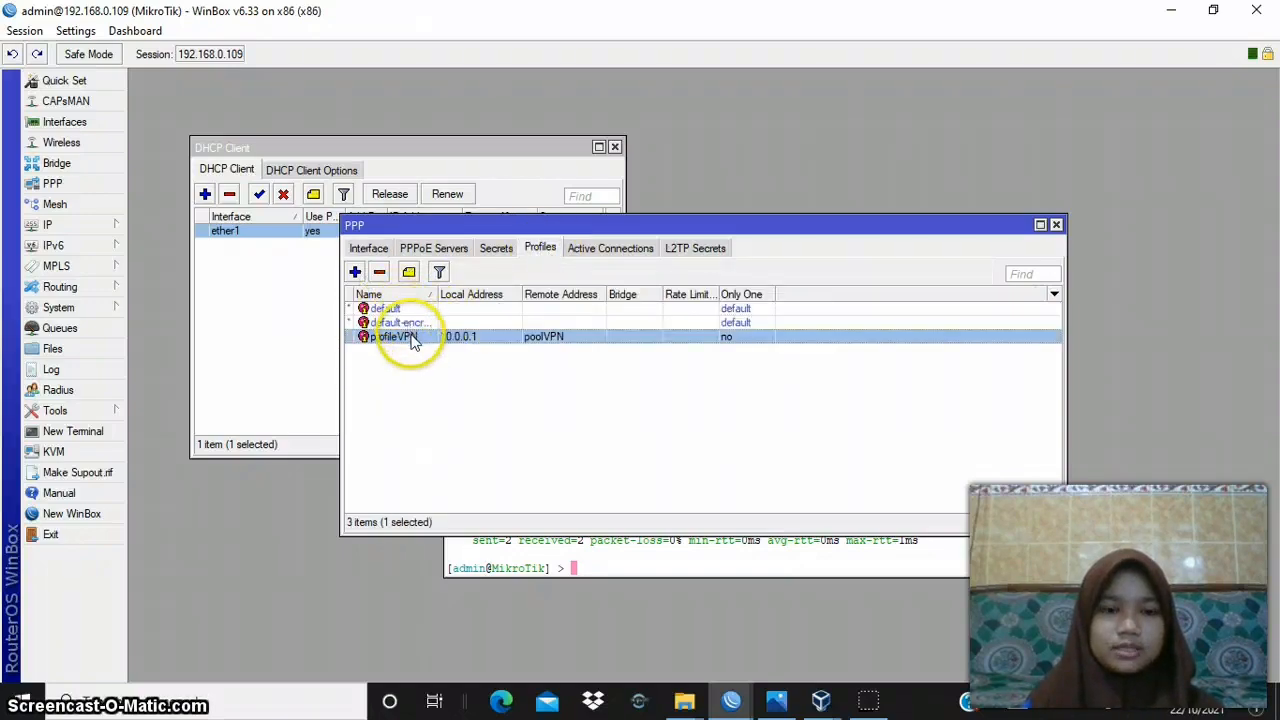
double_click(410, 337)
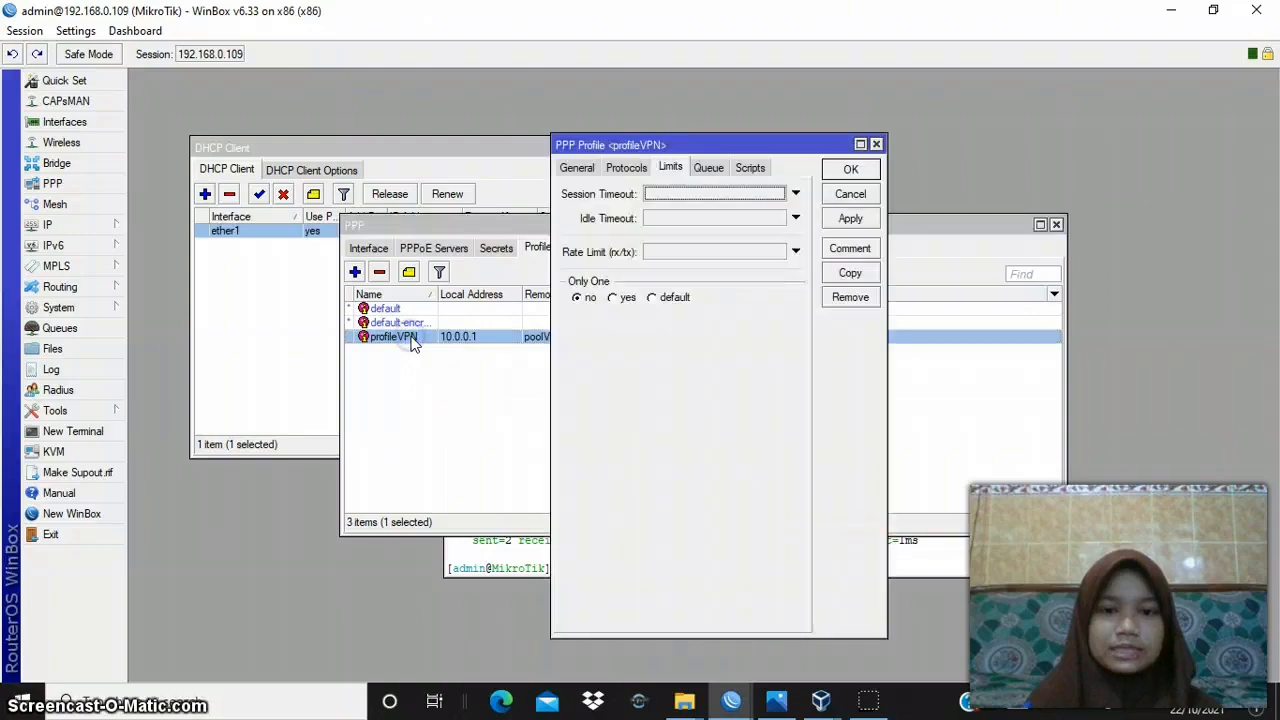
left_click(578, 169)
left_click(731, 193)
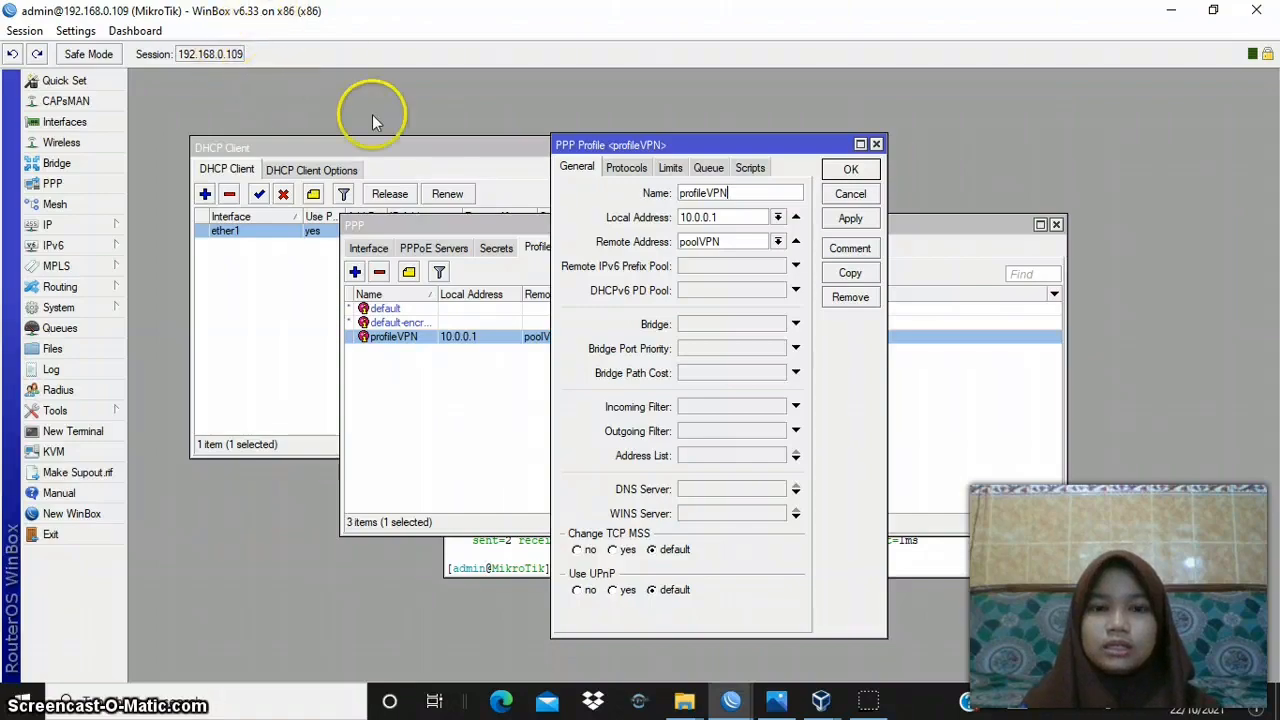
left_click(727, 241)
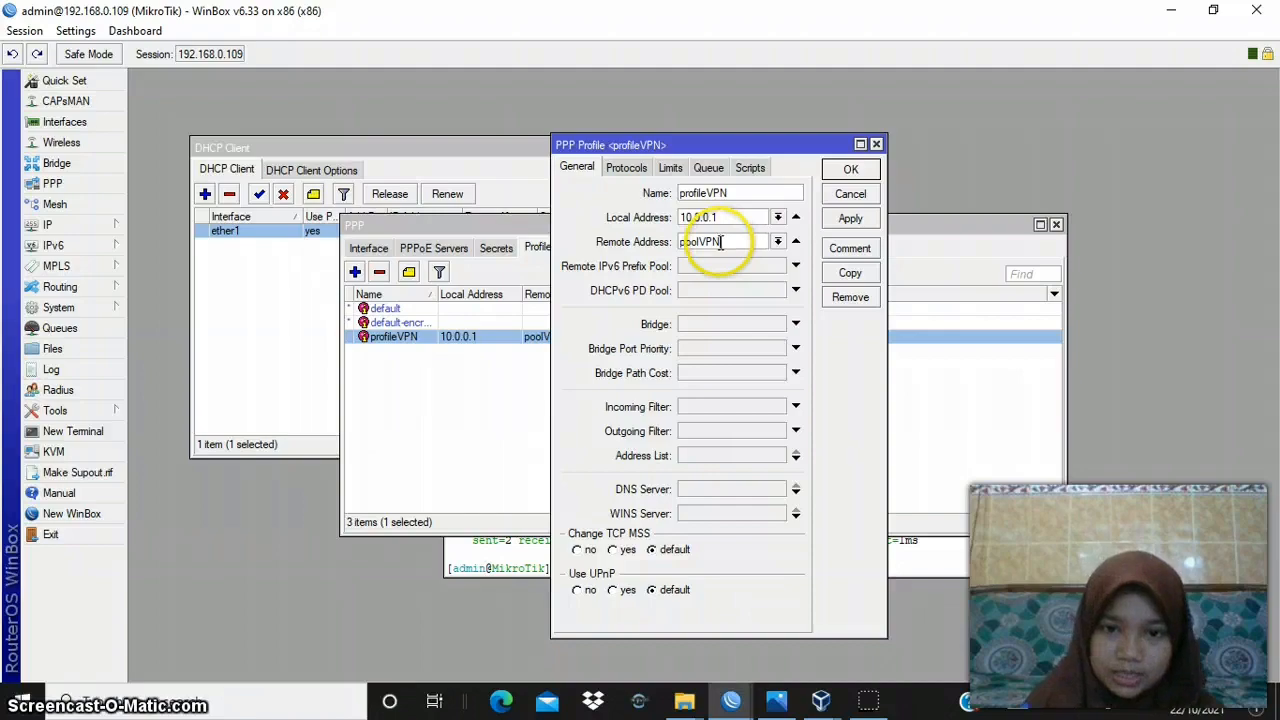
left_click(789, 240)
left_click(779, 242)
left_click(786, 241)
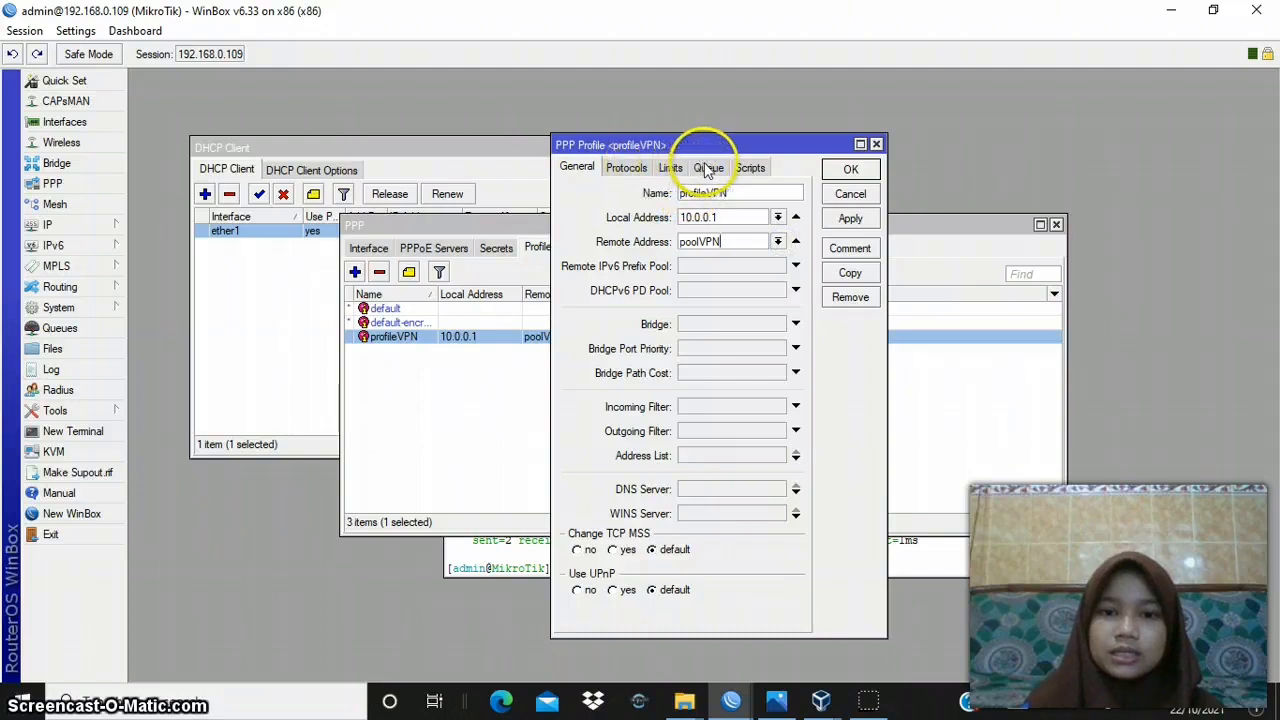
- Review profileVPN's protocol, limit, queue and script settings, then apply and accept the profile
left_click(641, 169)
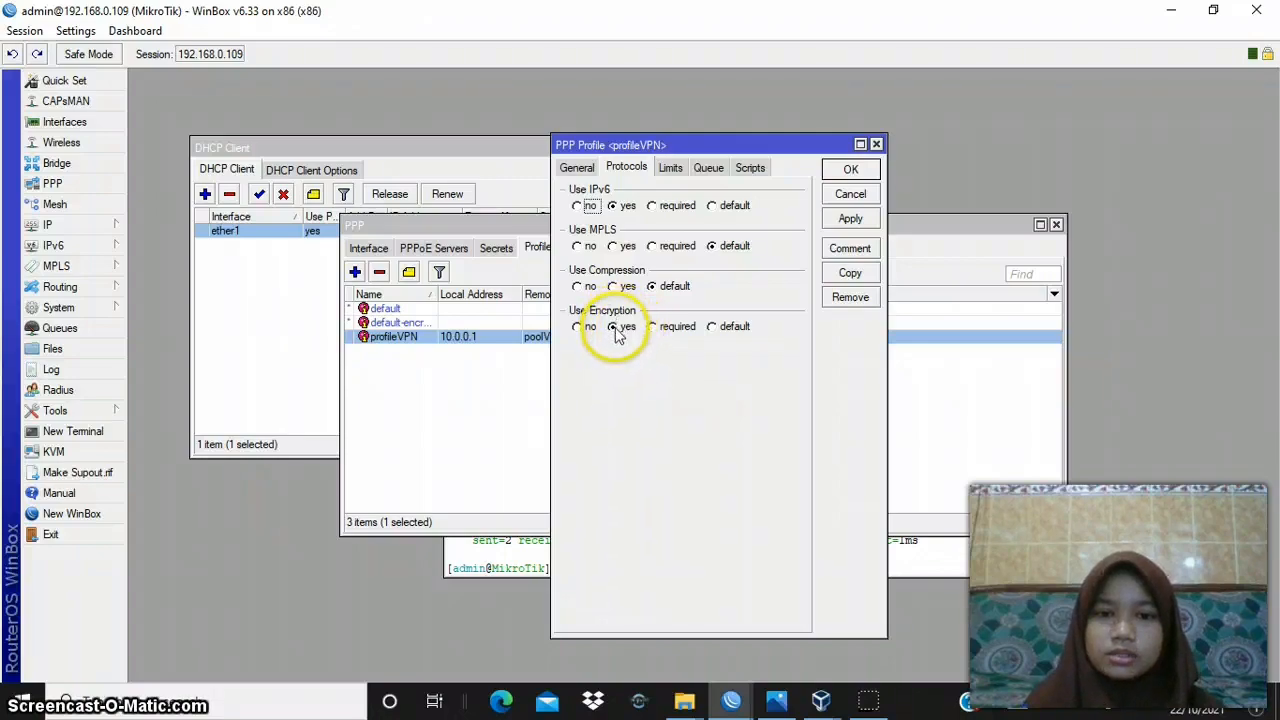
left_click(670, 168)
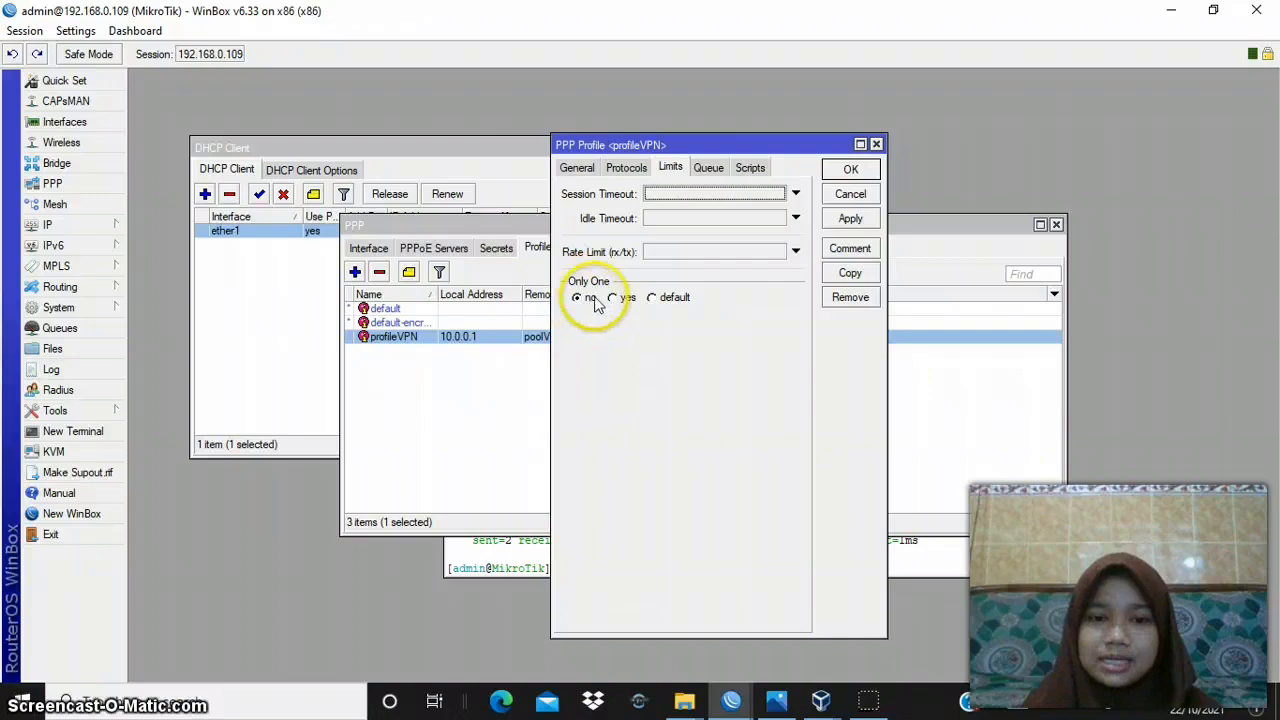
left_click(707, 170)
left_click(742, 170)
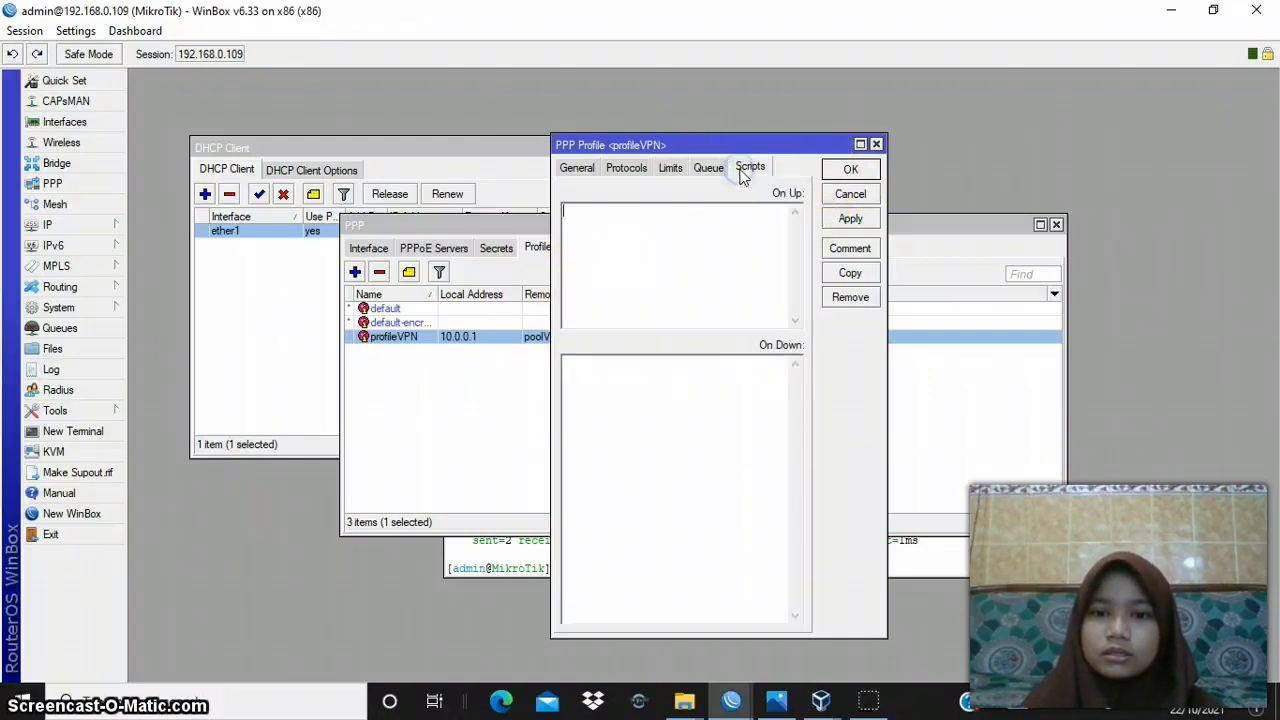
left_click(841, 222)
left_click(850, 168)
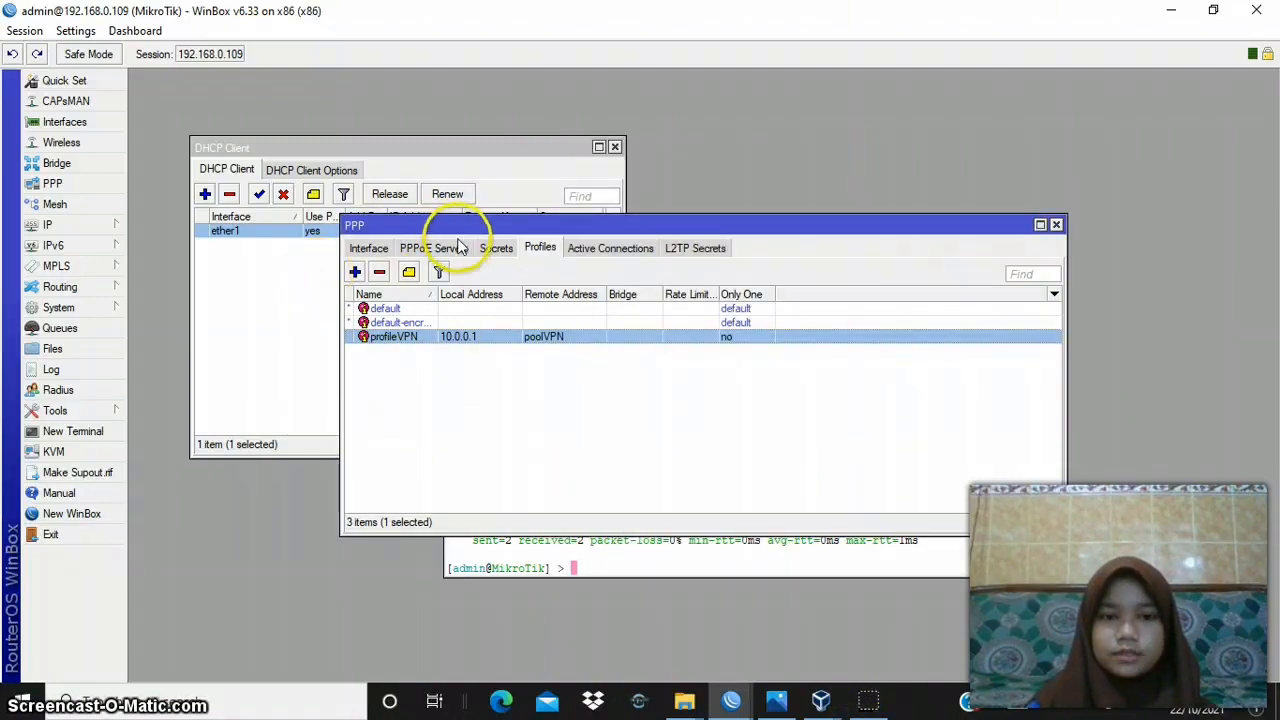
- Open the PPP secret pptp2, choose profileVPN as its profile, then apply and accept the secret
left_click(510, 252)
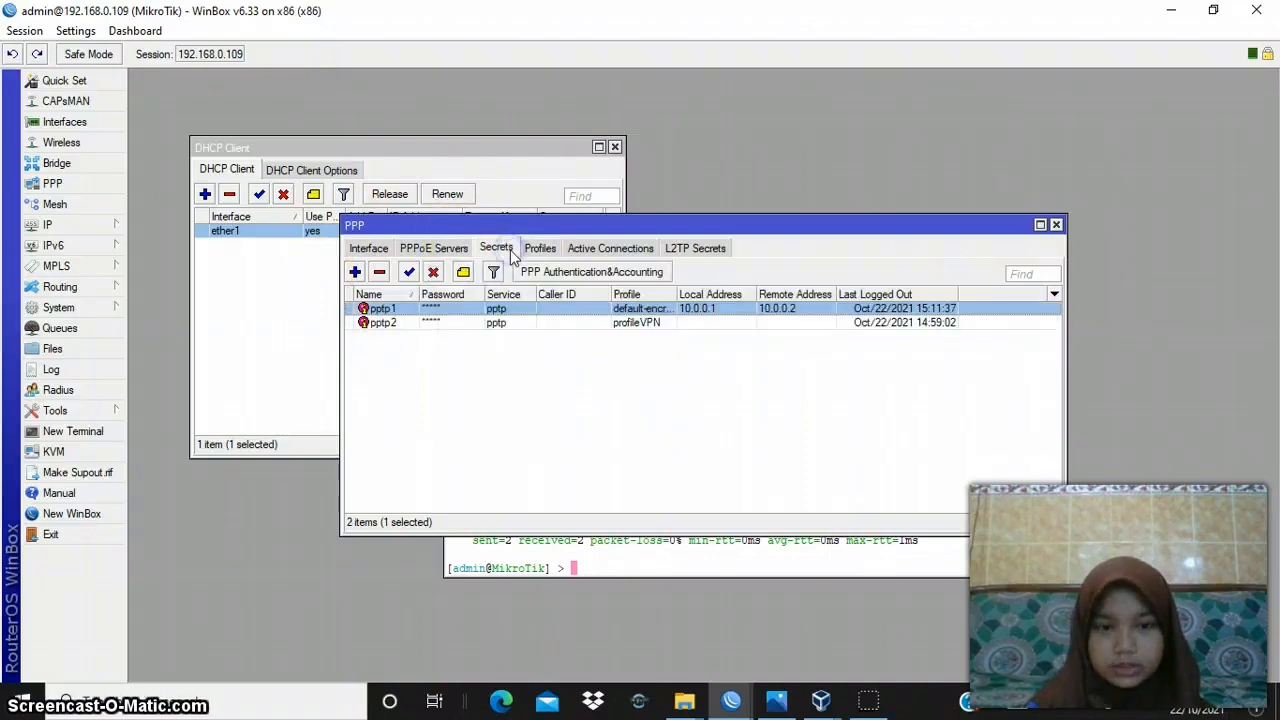
double_click(390, 324)
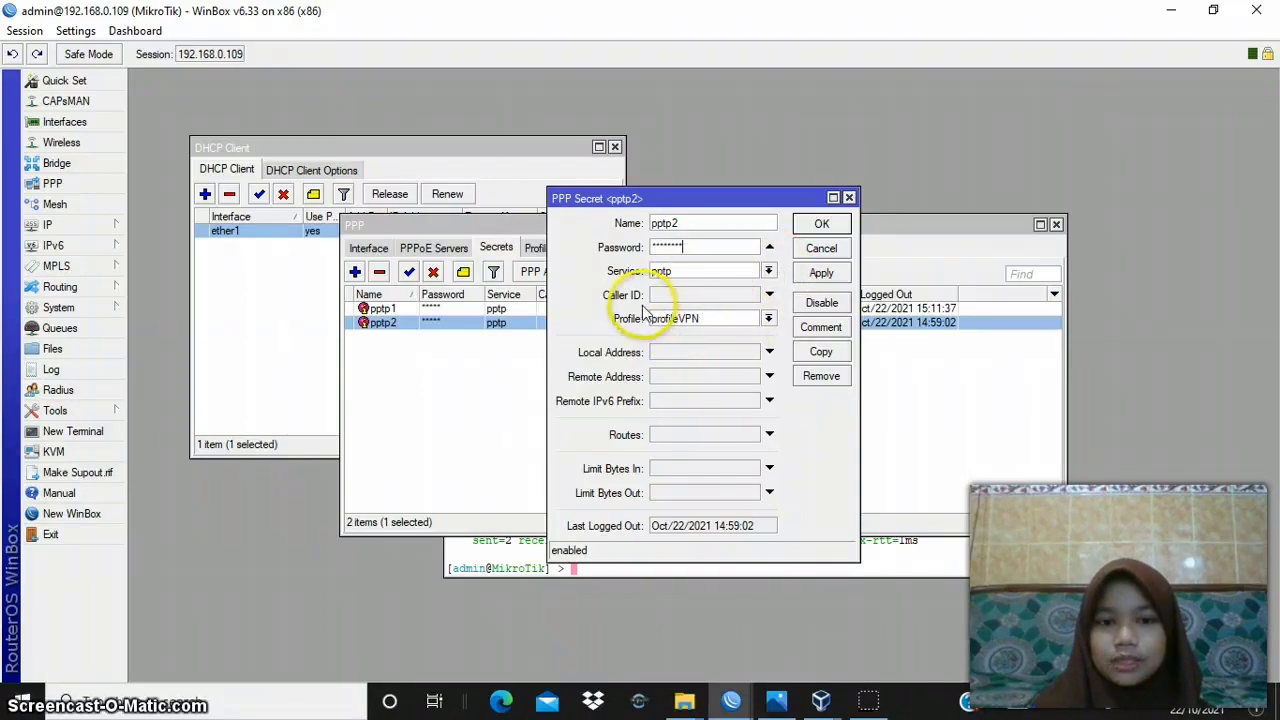
left_click(768, 318)
left_click(756, 358)
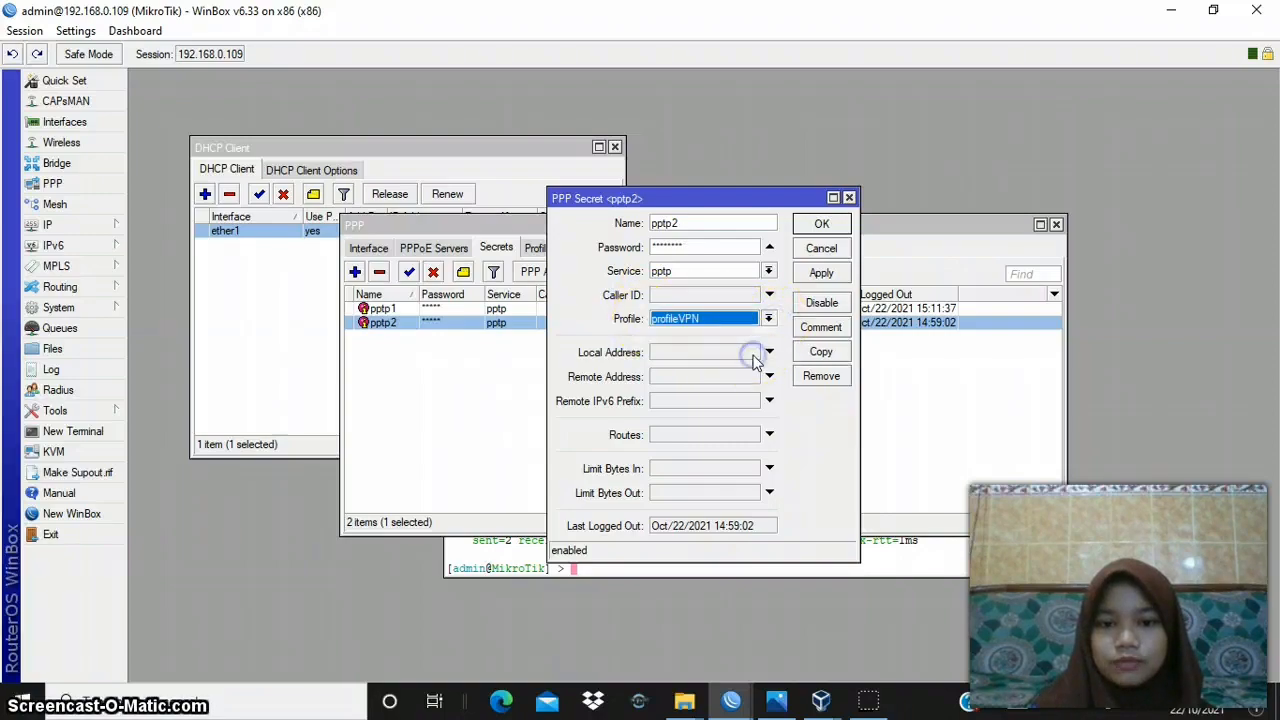
left_click(829, 276)
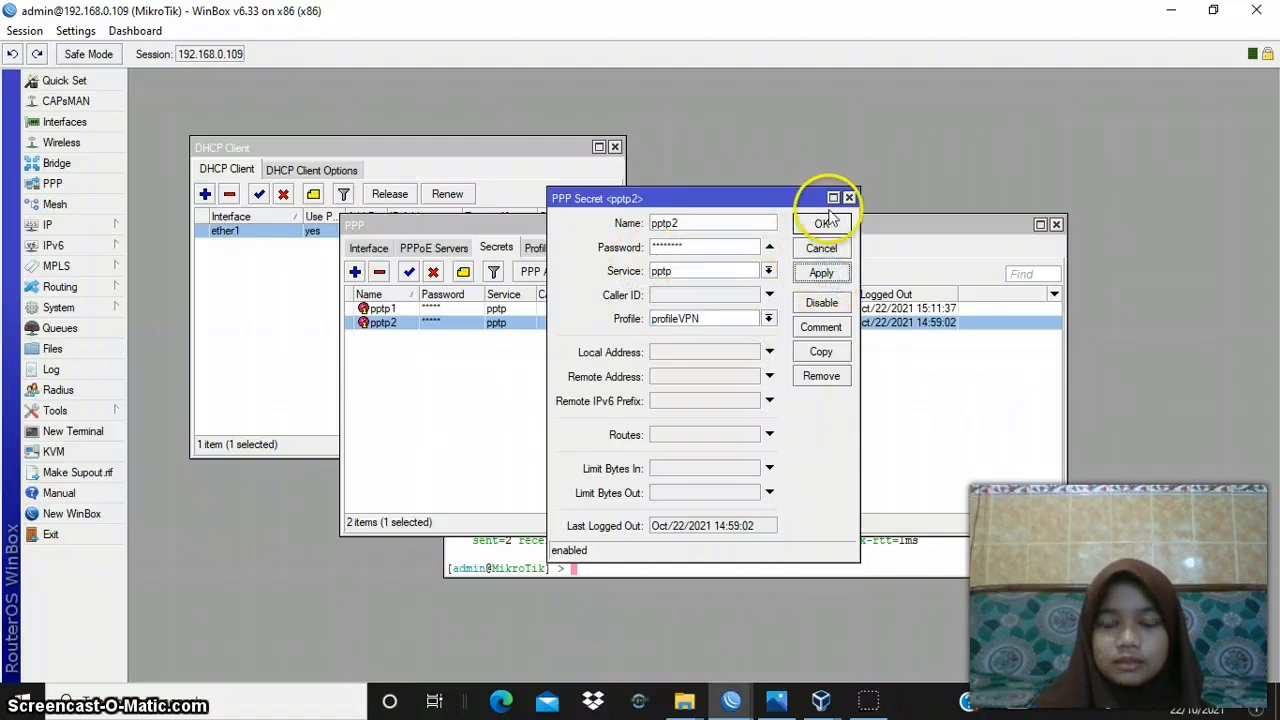
left_click(822, 225)
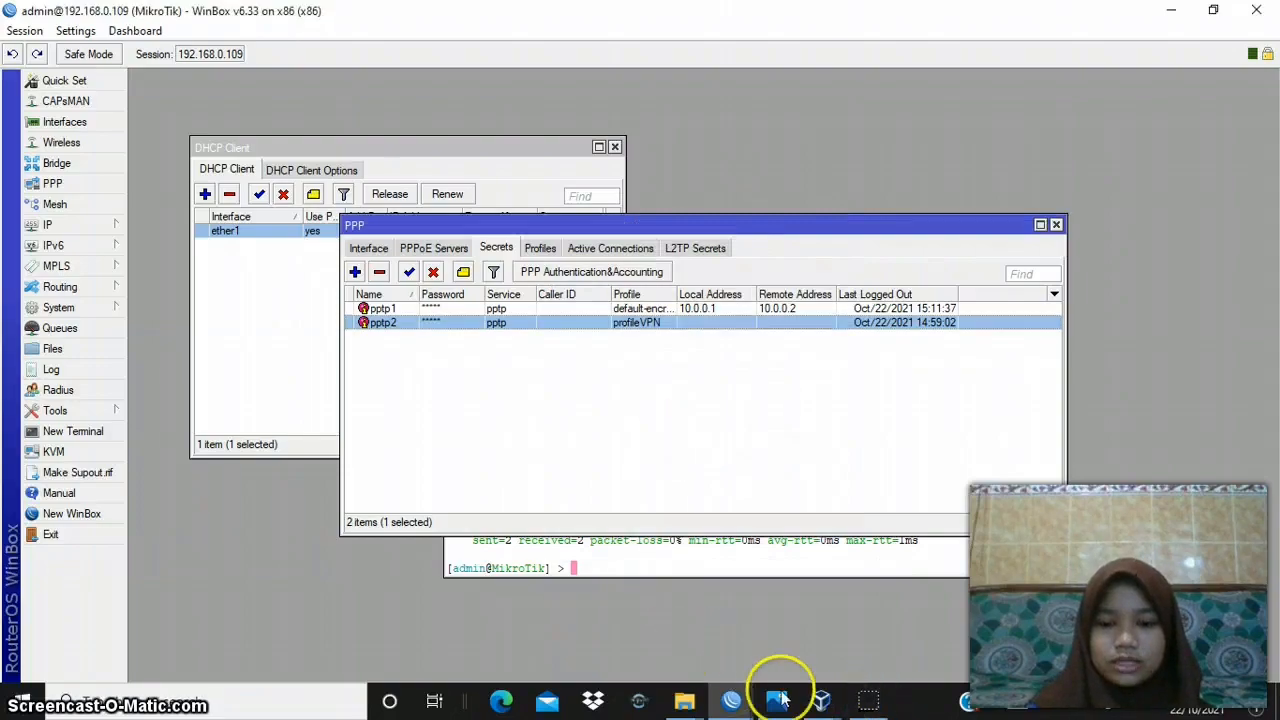
- Switch to VirtualBox Manager, show the running windows xp praktek B machine and close its Command Prompt window
mouse_move(820, 700)
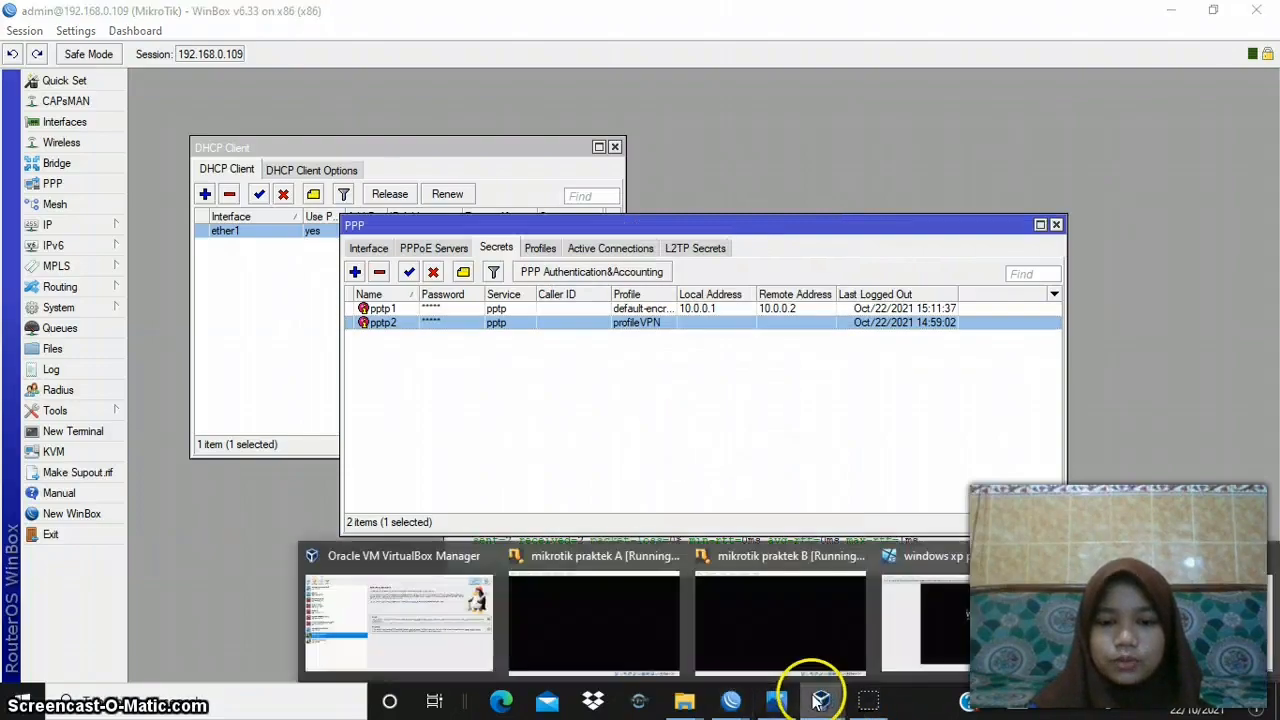
left_click(429, 607)
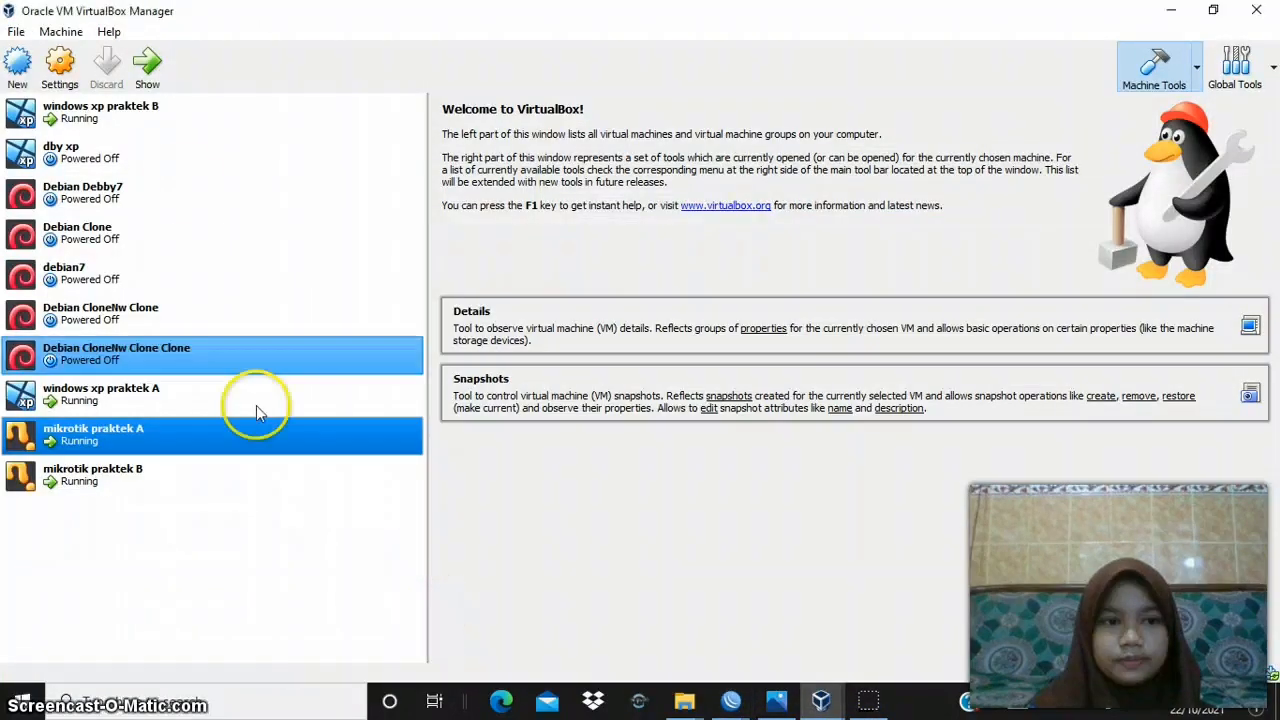
left_click(185, 118)
left_click(145, 64)
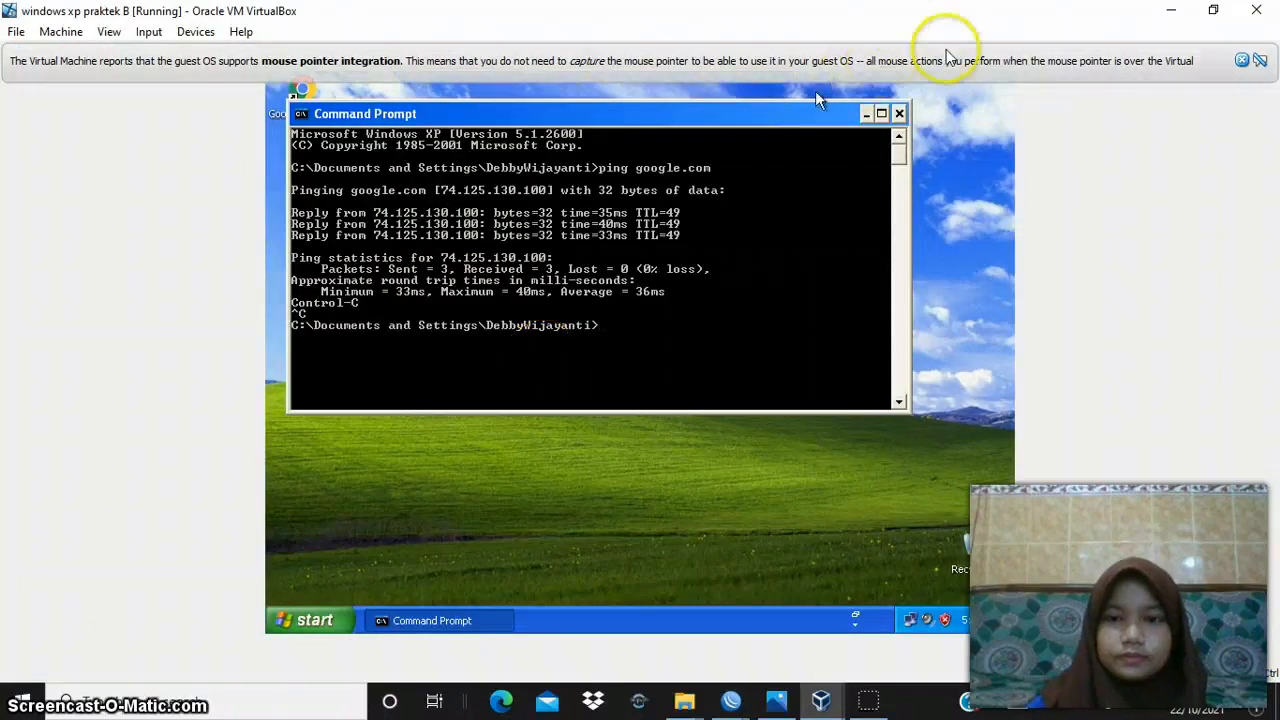
left_click(899, 113)
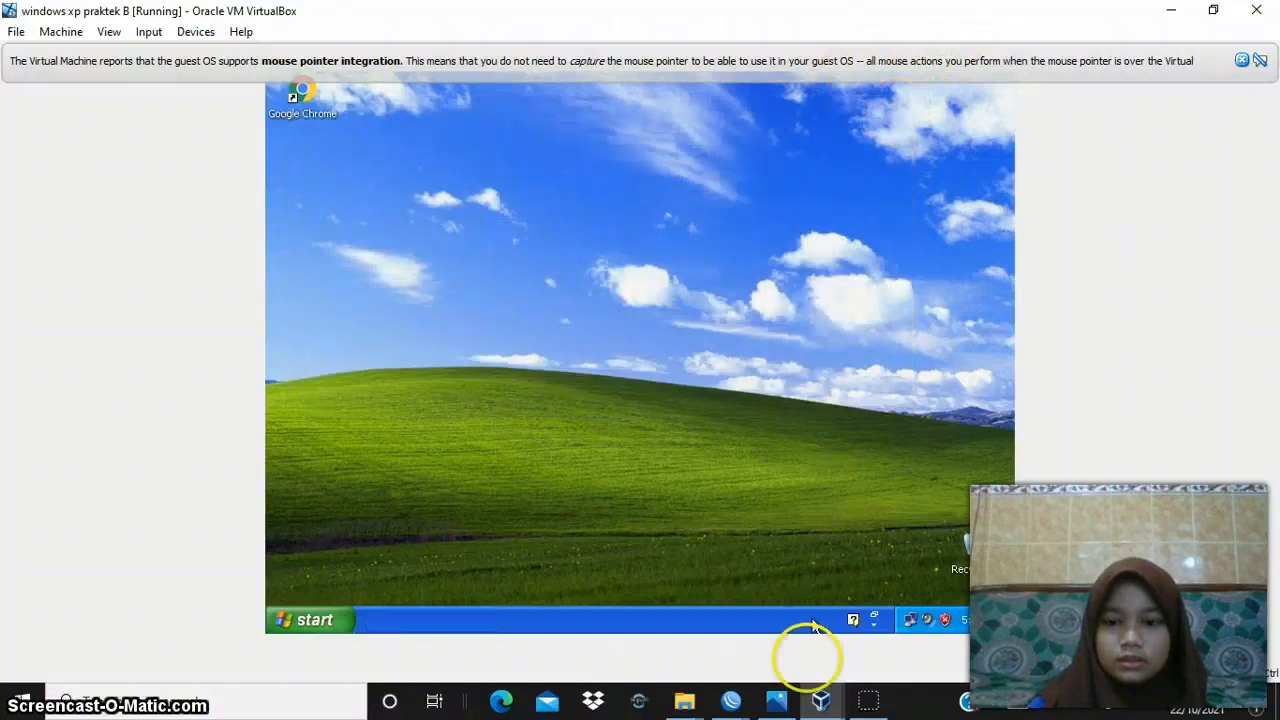
- Switch to the windows xp praktek A machine and open the Local Area Connection properties from its network connections
mouse_move(820, 700)
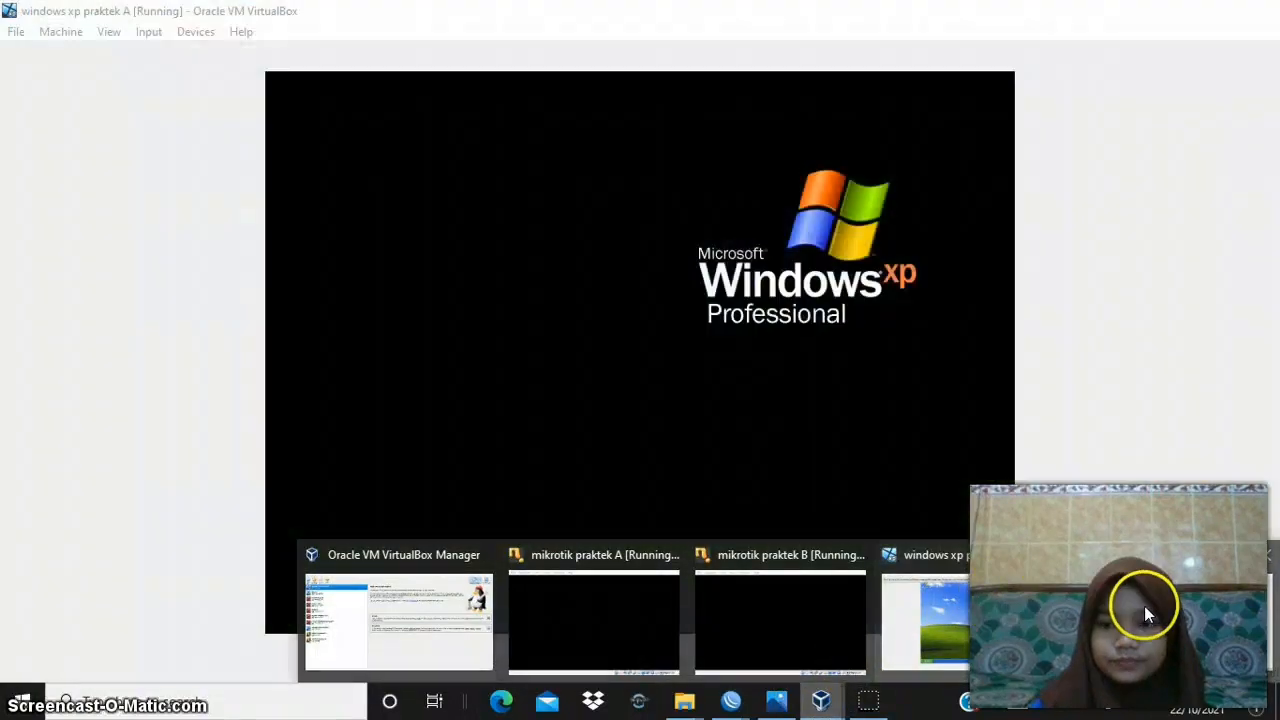
left_click(1146, 614)
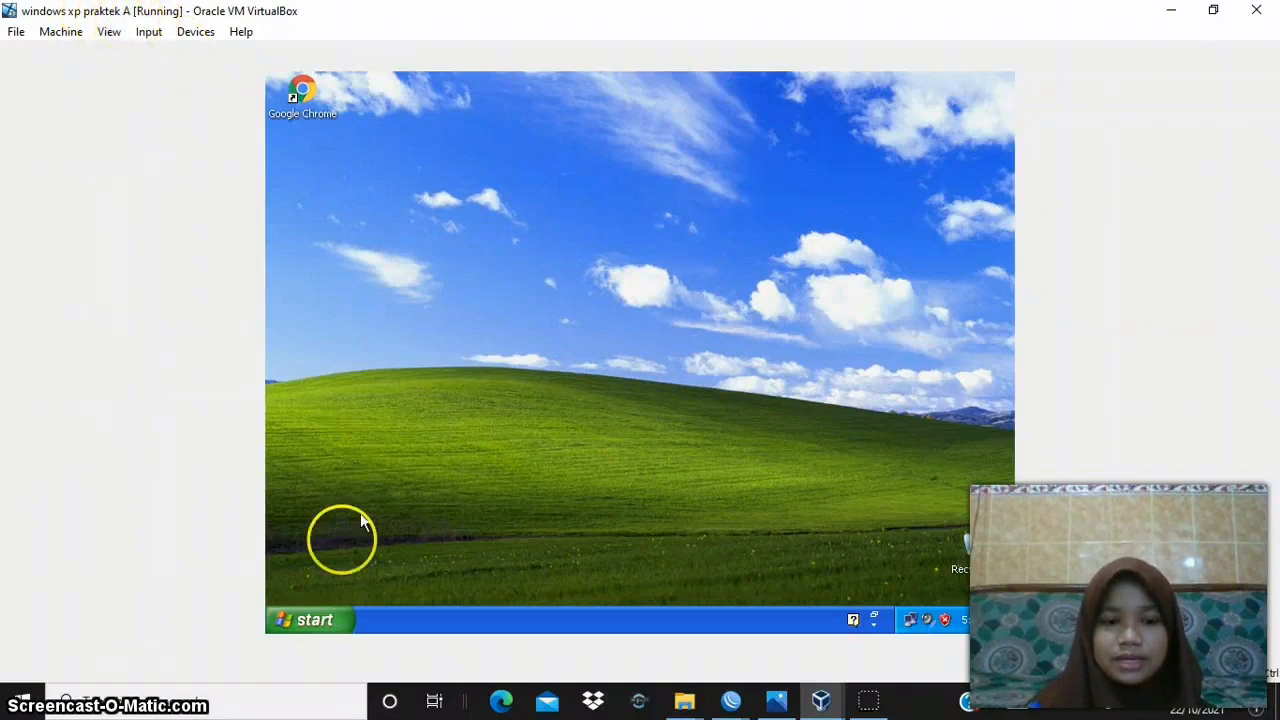
right_click(908, 622)
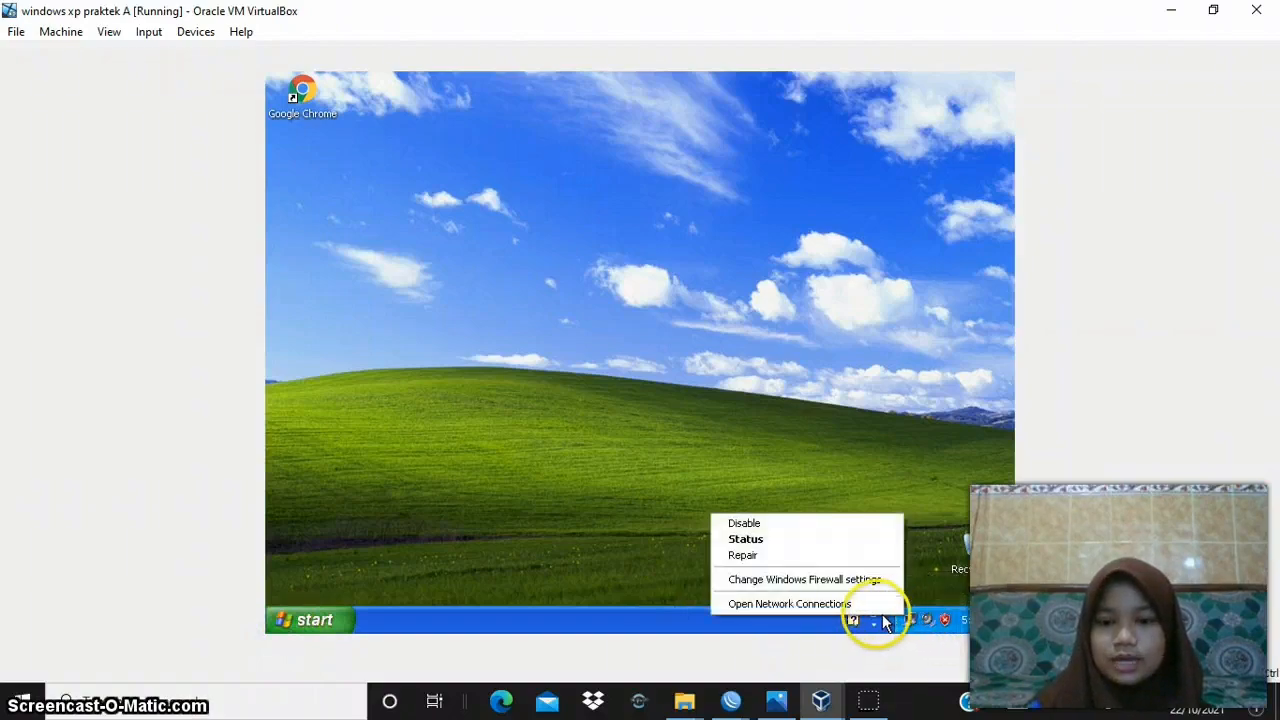
left_click(866, 605)
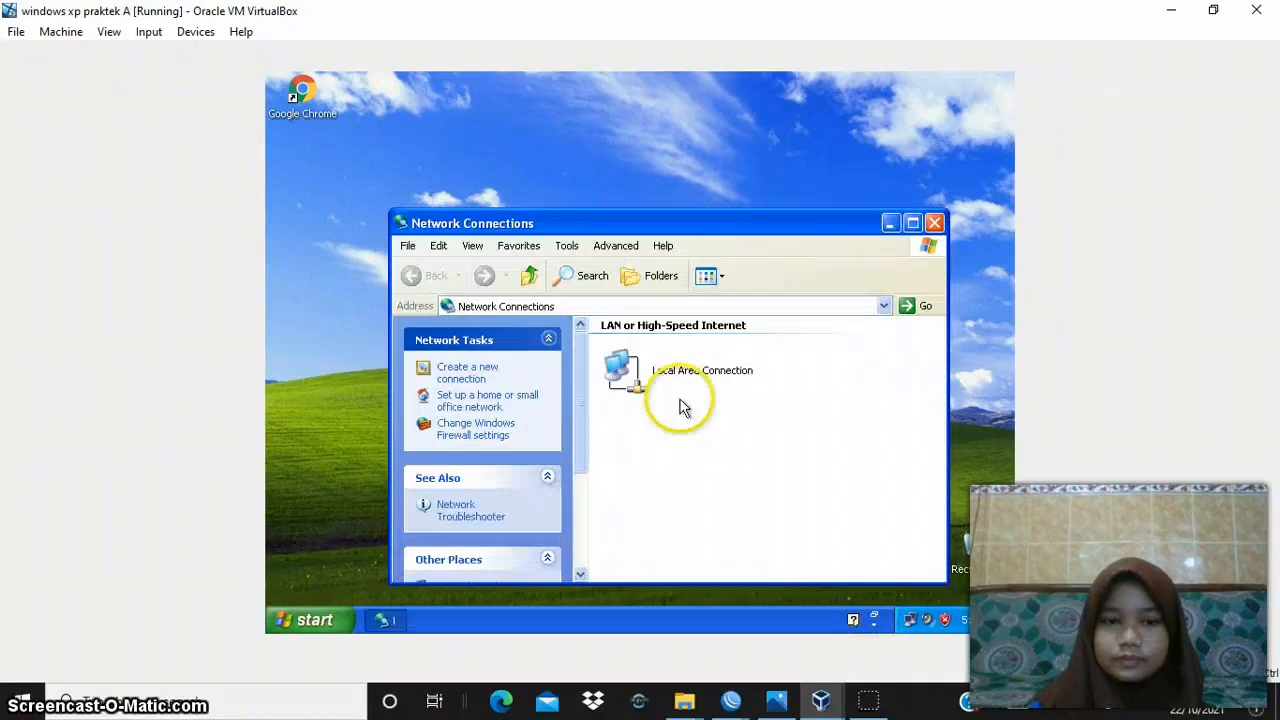
left_click(668, 362)
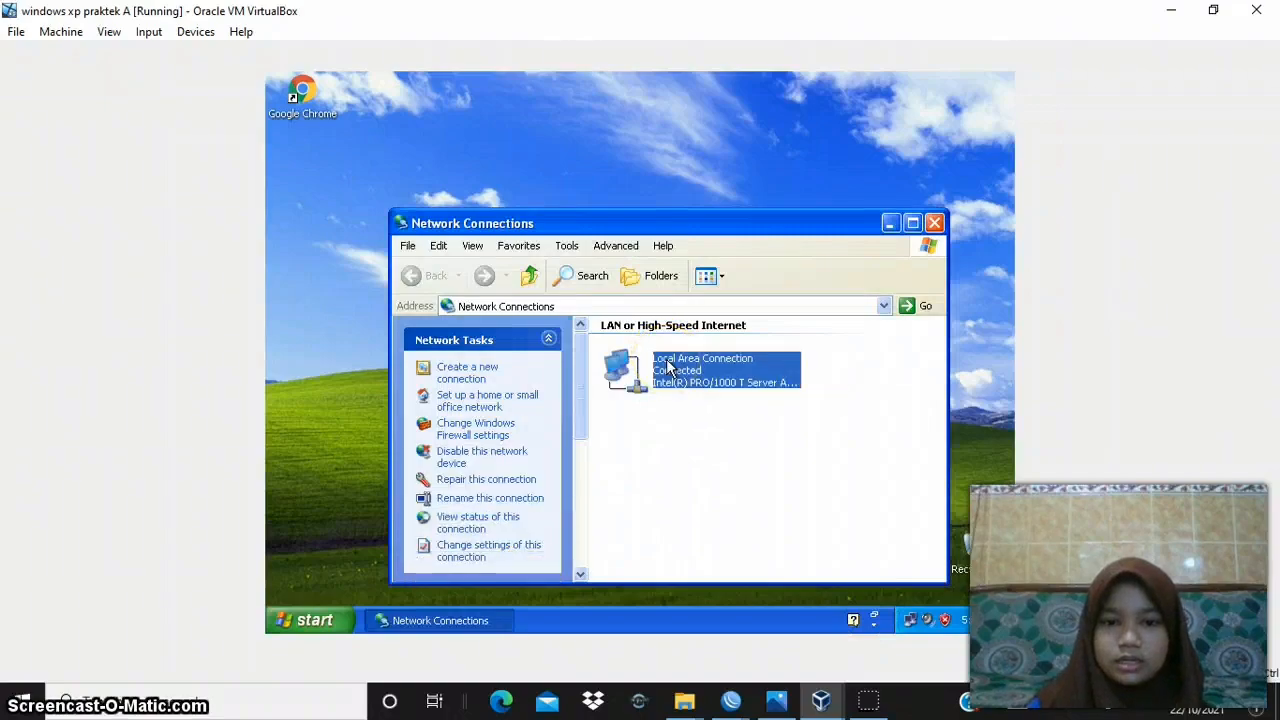
right_click(668, 362)
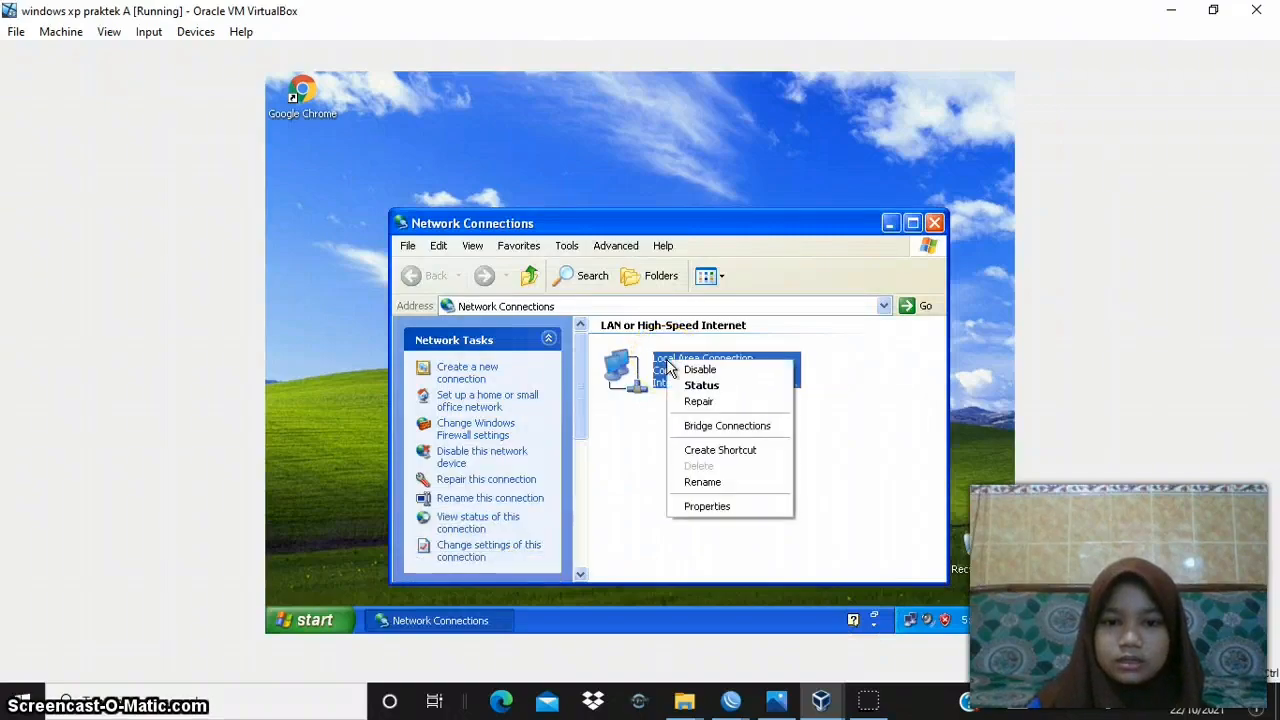
left_click(707, 507)
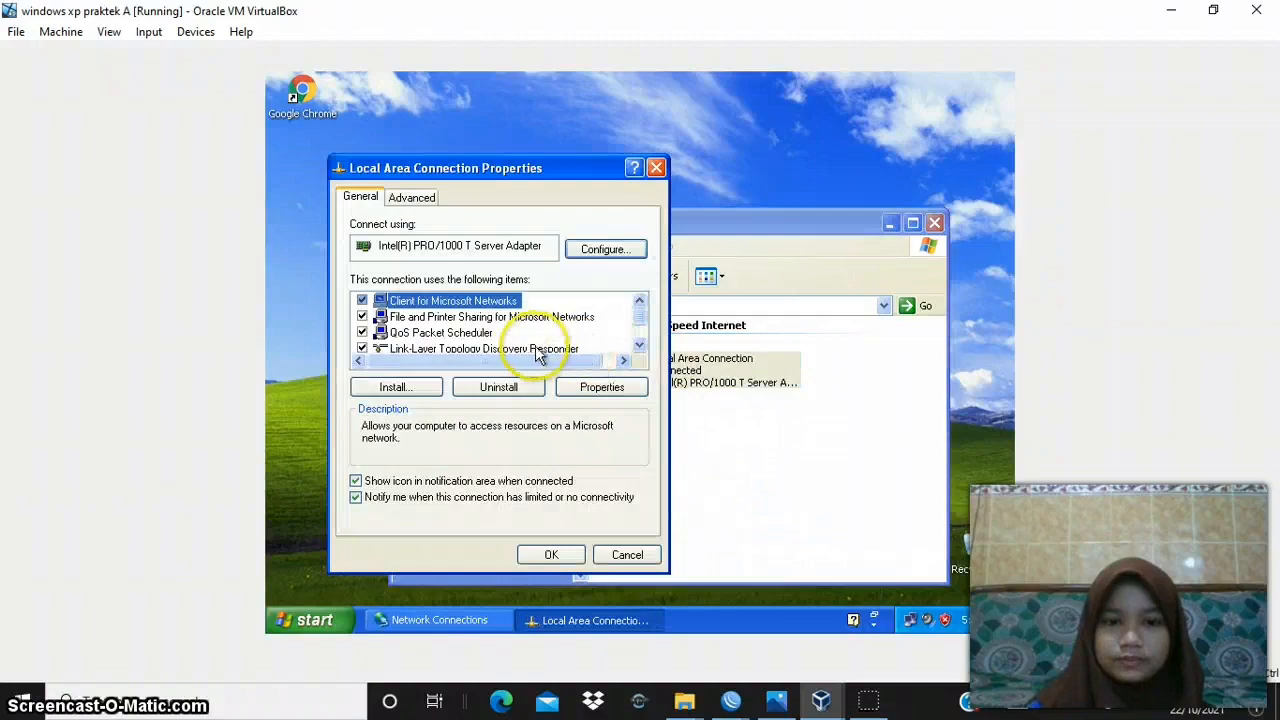
- Open the Internet Protocol (TCP/IP) properties of machine A's Local Area Connection to view its IP, gateway and DNS settings
left_click(635, 334)
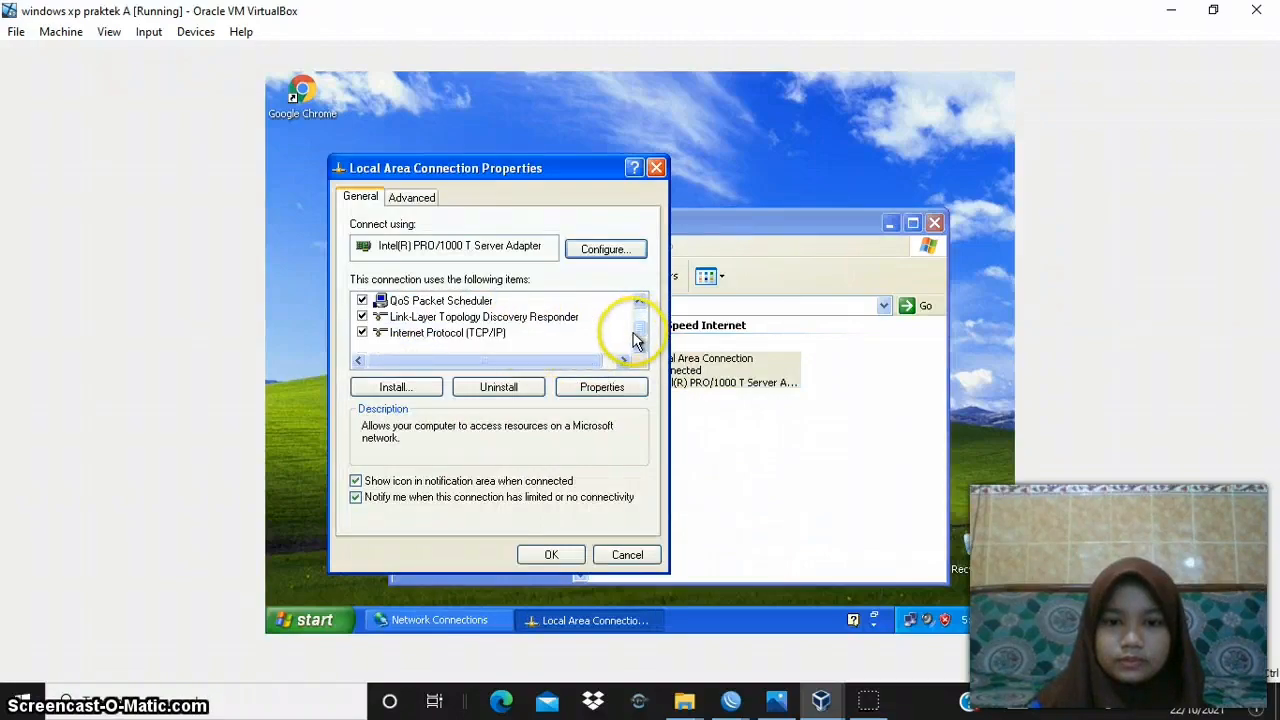
left_click(523, 334)
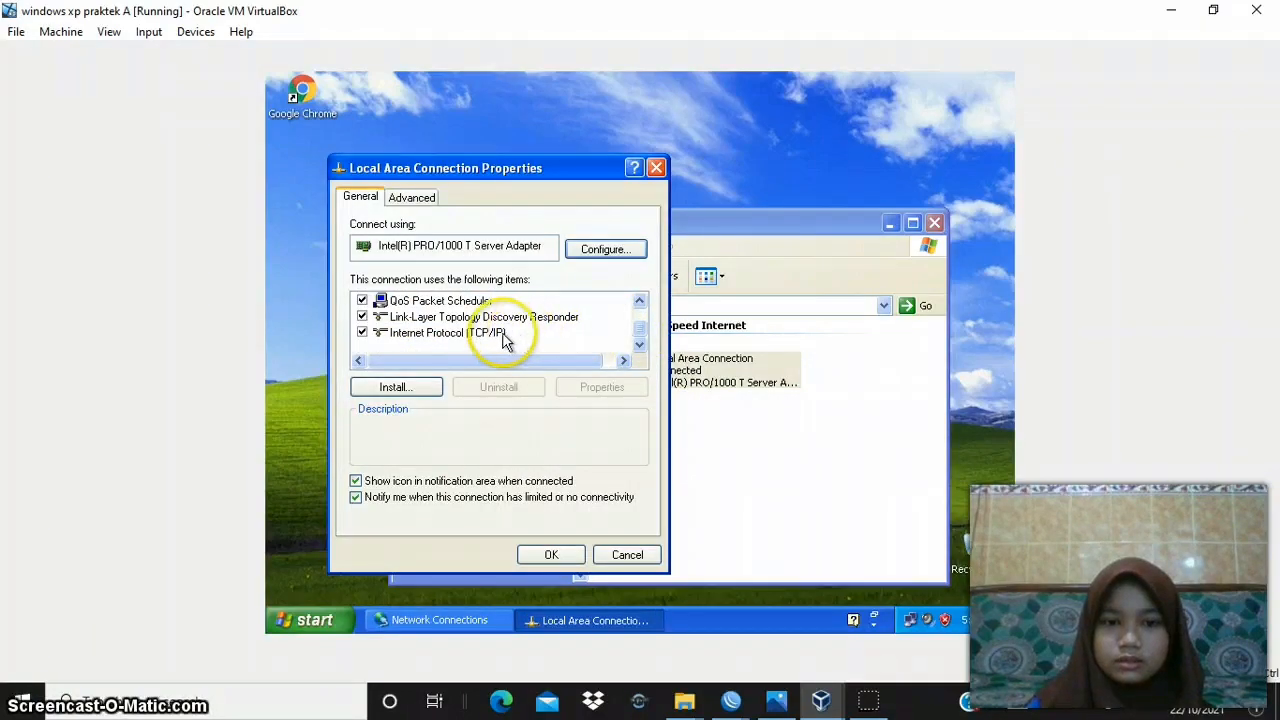
left_click(496, 334)
left_click(577, 387)
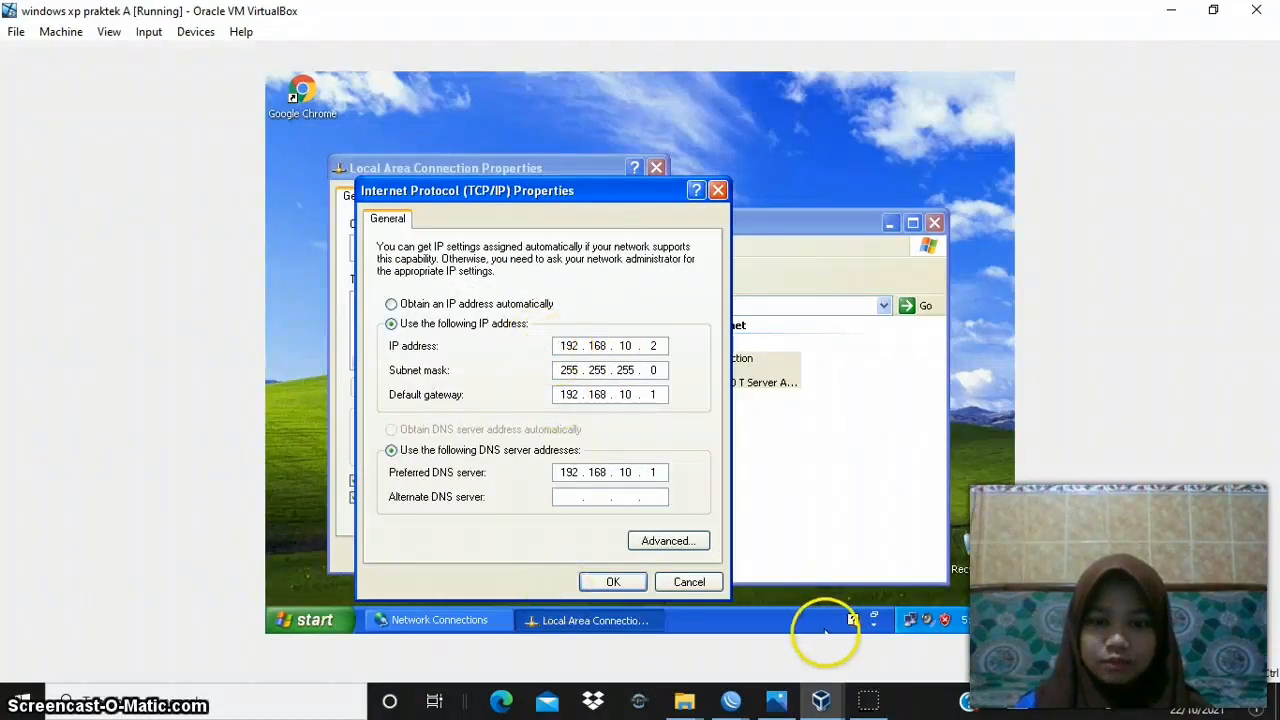
- Compare machine A's IP address and default gateway with XP 1 in the VPN 2.png topology diagram in Photos
mouse_move(785, 700)
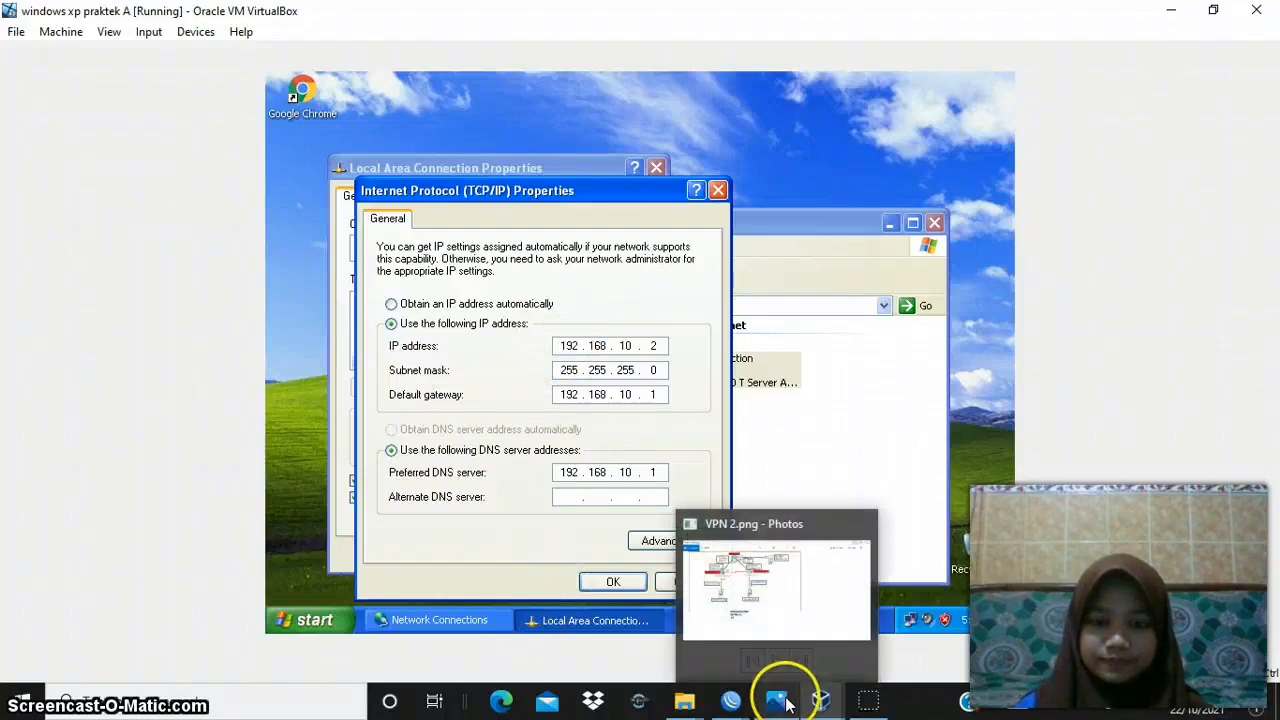
left_click(773, 618)
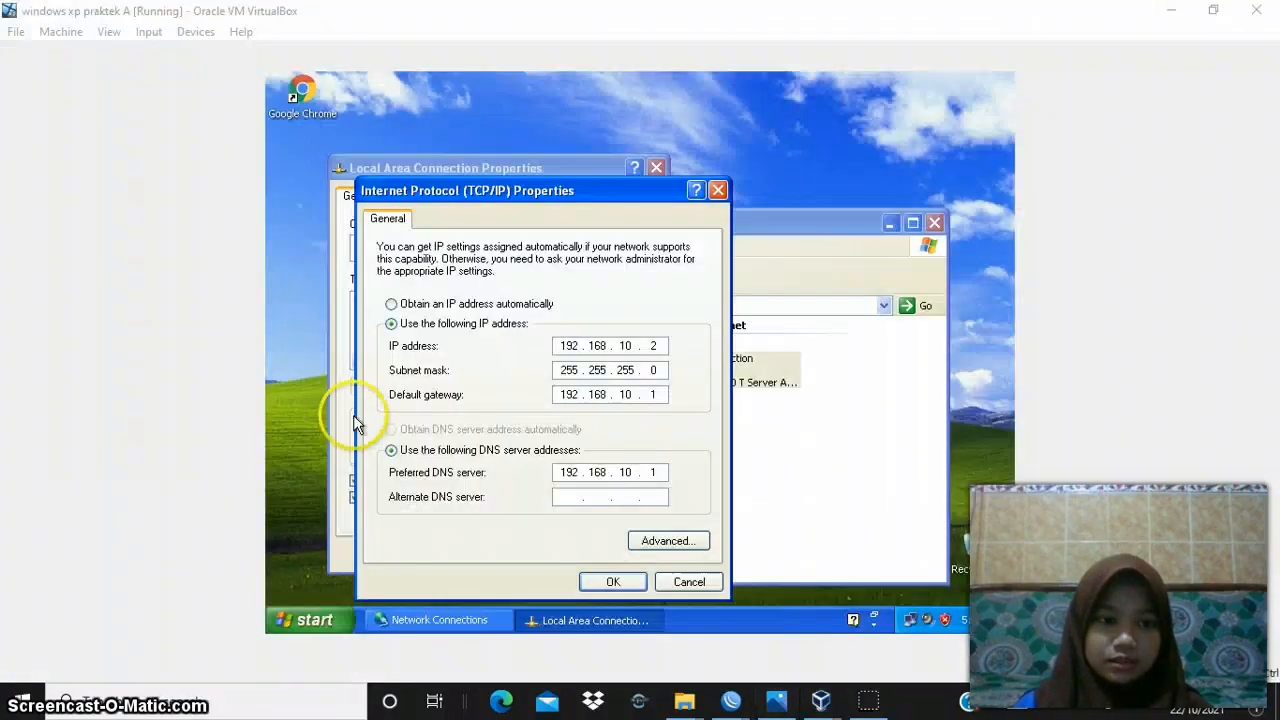
mouse_move(776, 700)
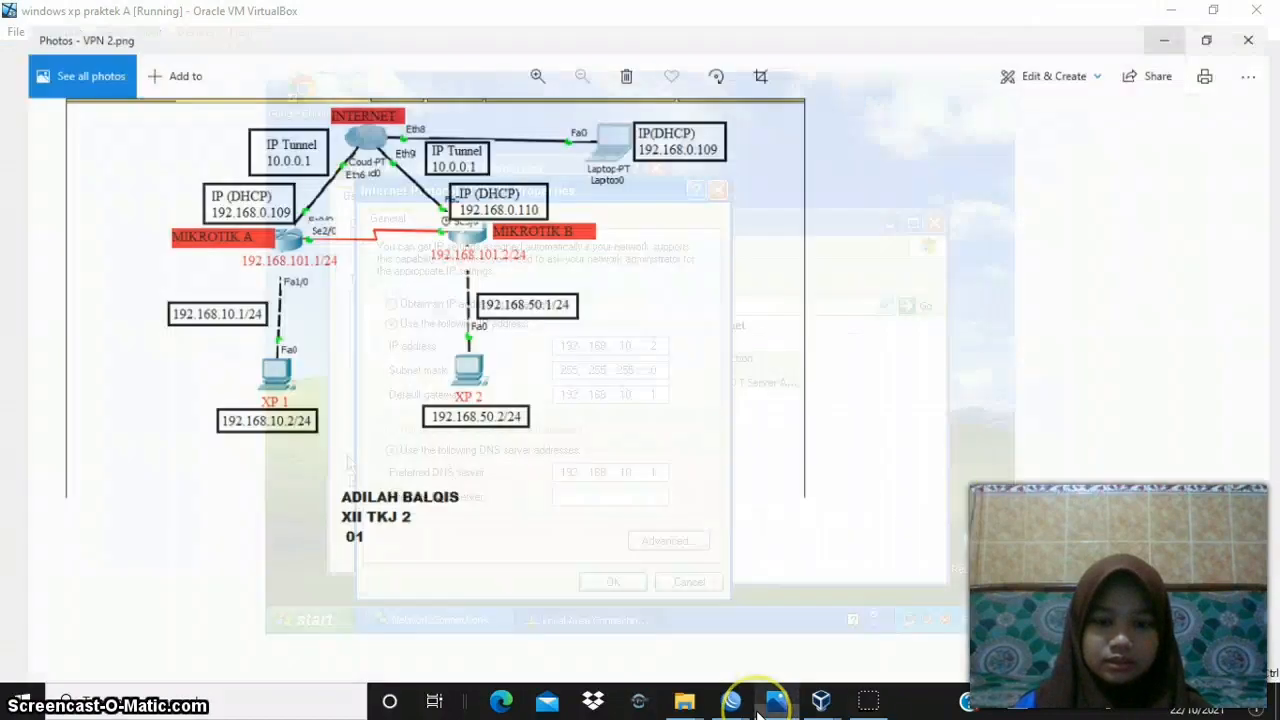
left_click(773, 618)
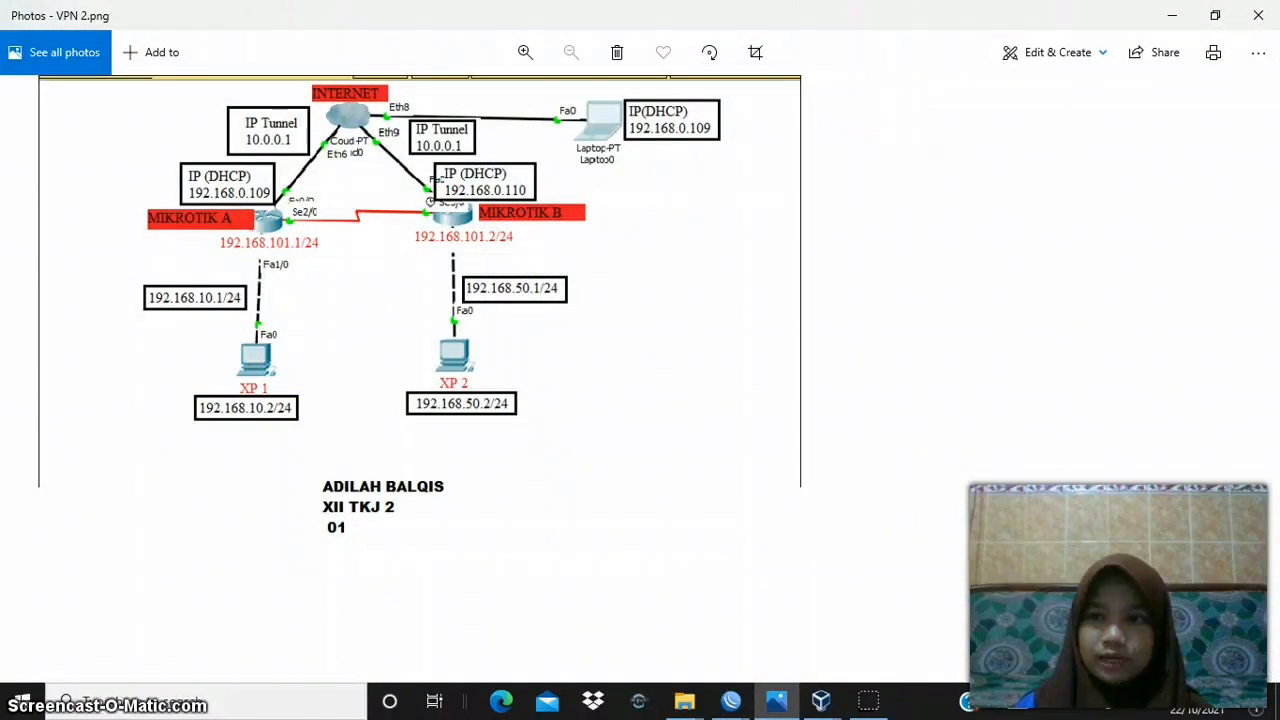
left_click(1171, 22)
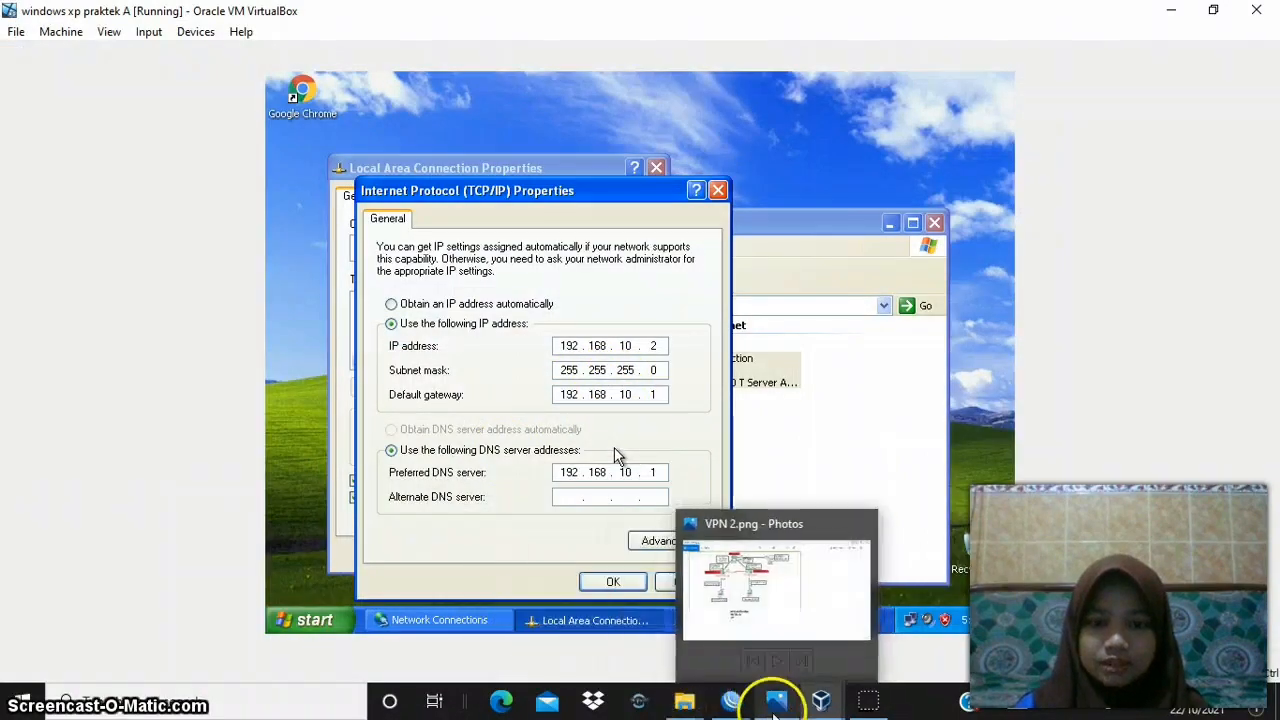
left_click(775, 705)
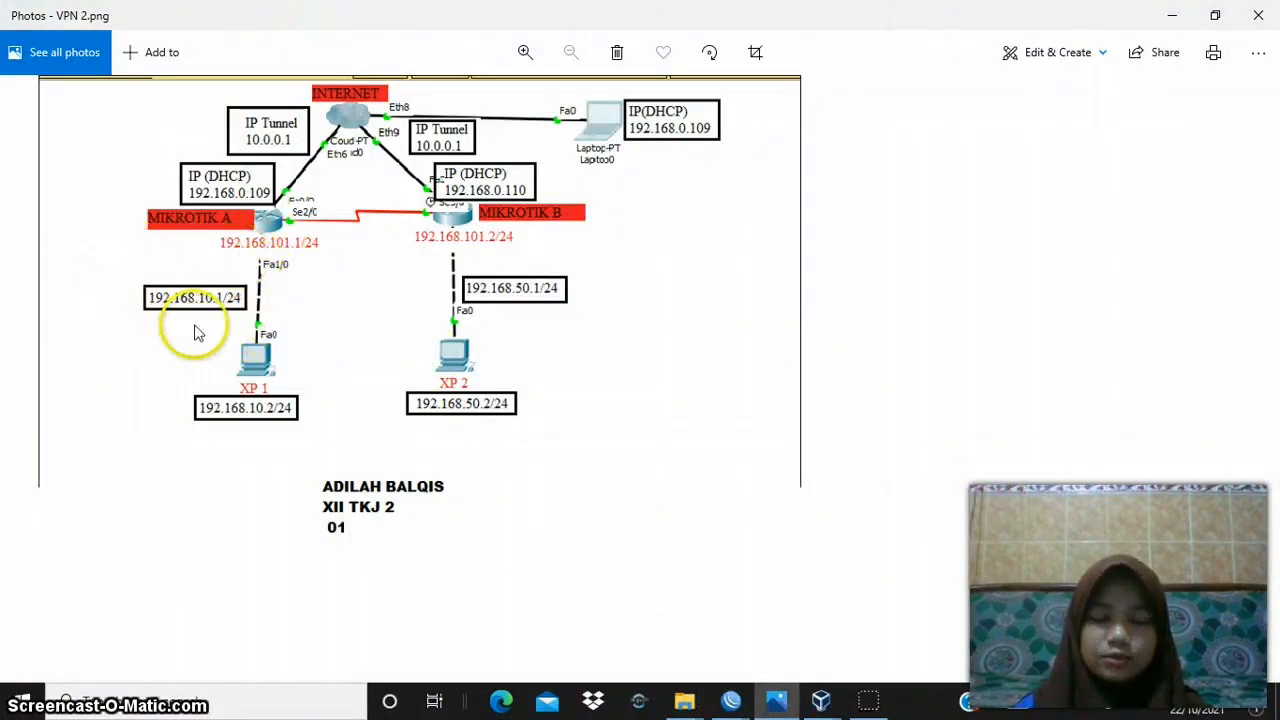
left_click(1172, 16)
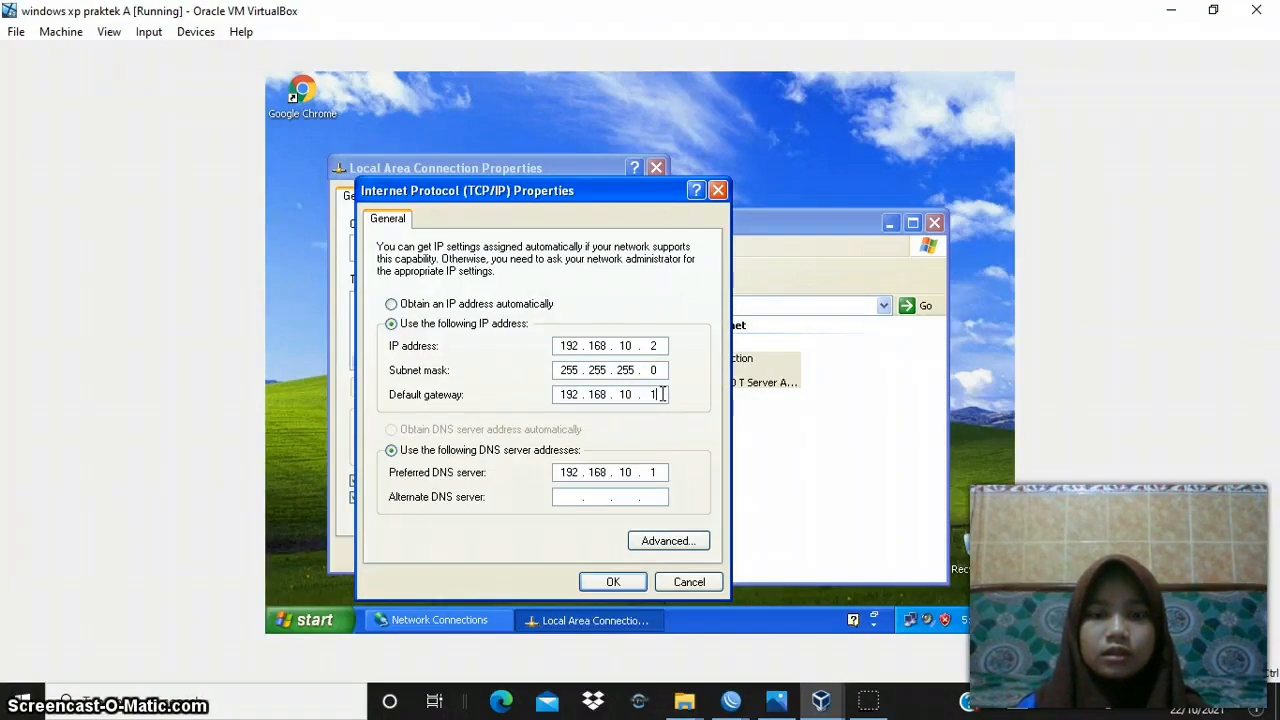
- Switch to router A's WinBox session and open its IP address list to check the gateway address
left_click(735, 702)
left_click(651, 623)
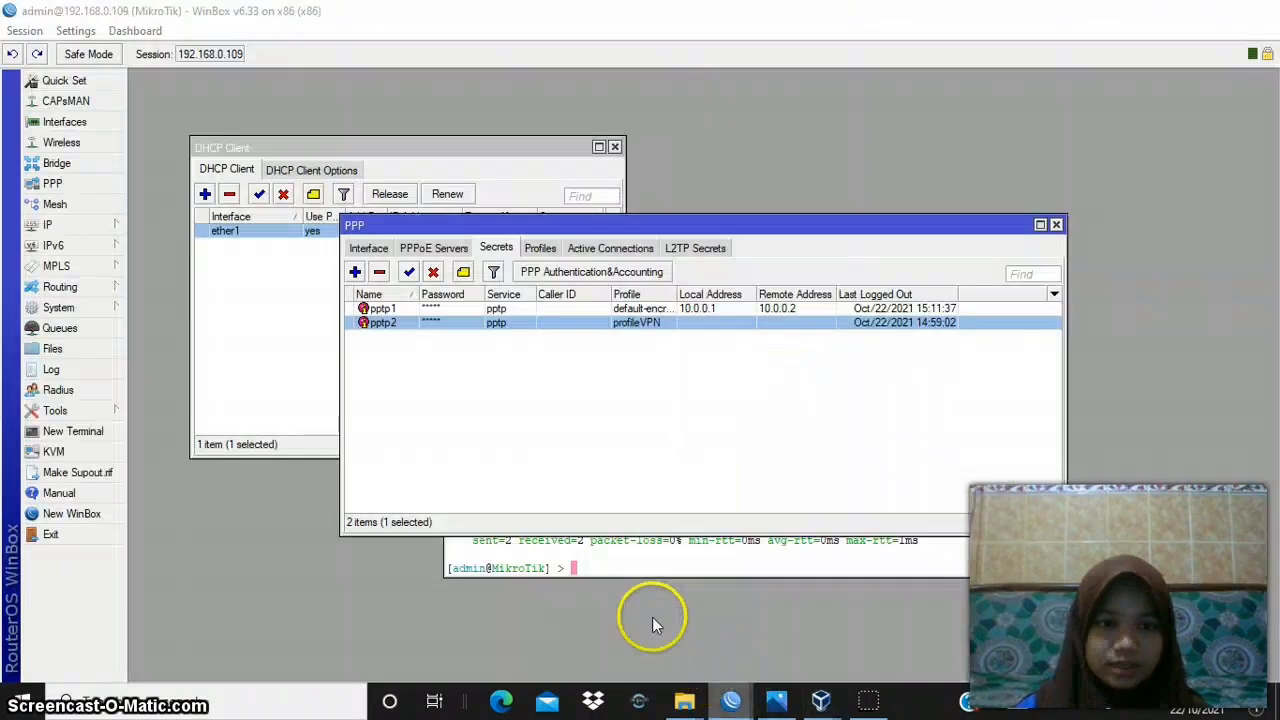
left_click(121, 224)
left_click(157, 258)
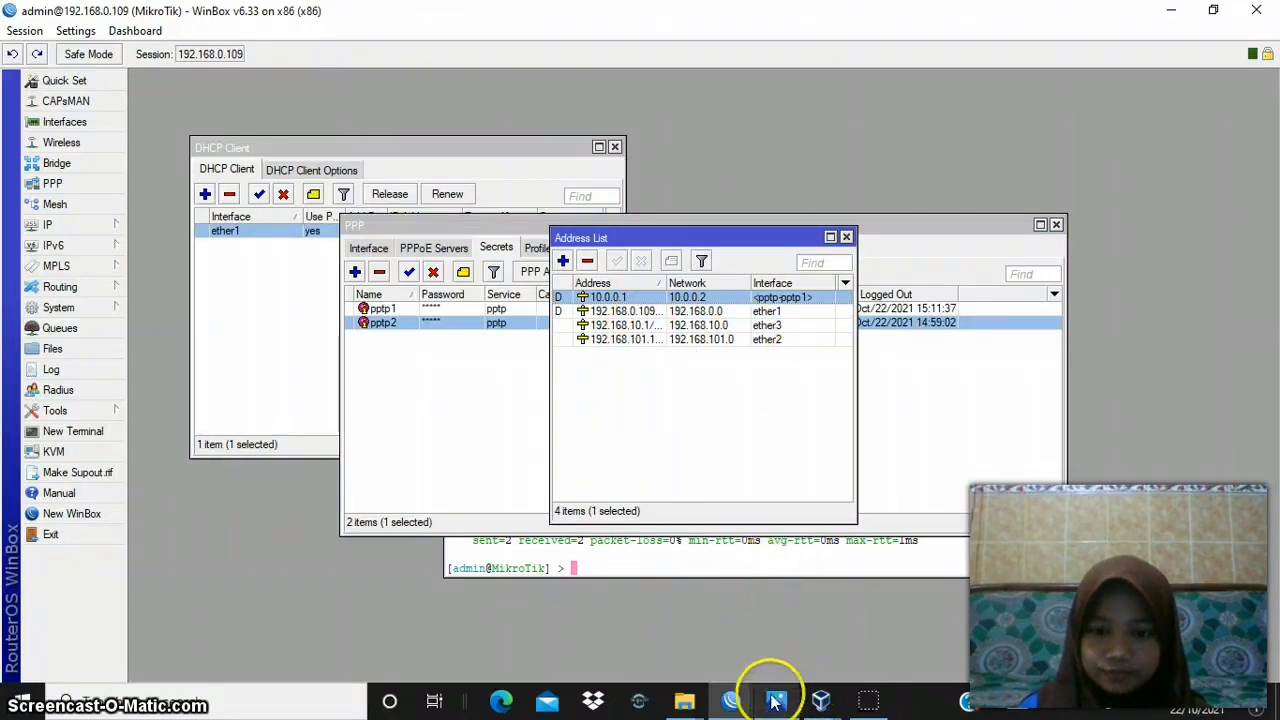
- Return to windows xp praktek A and accept its TCP/IP settings and Local Area Connection properties
mouse_move(820, 697)
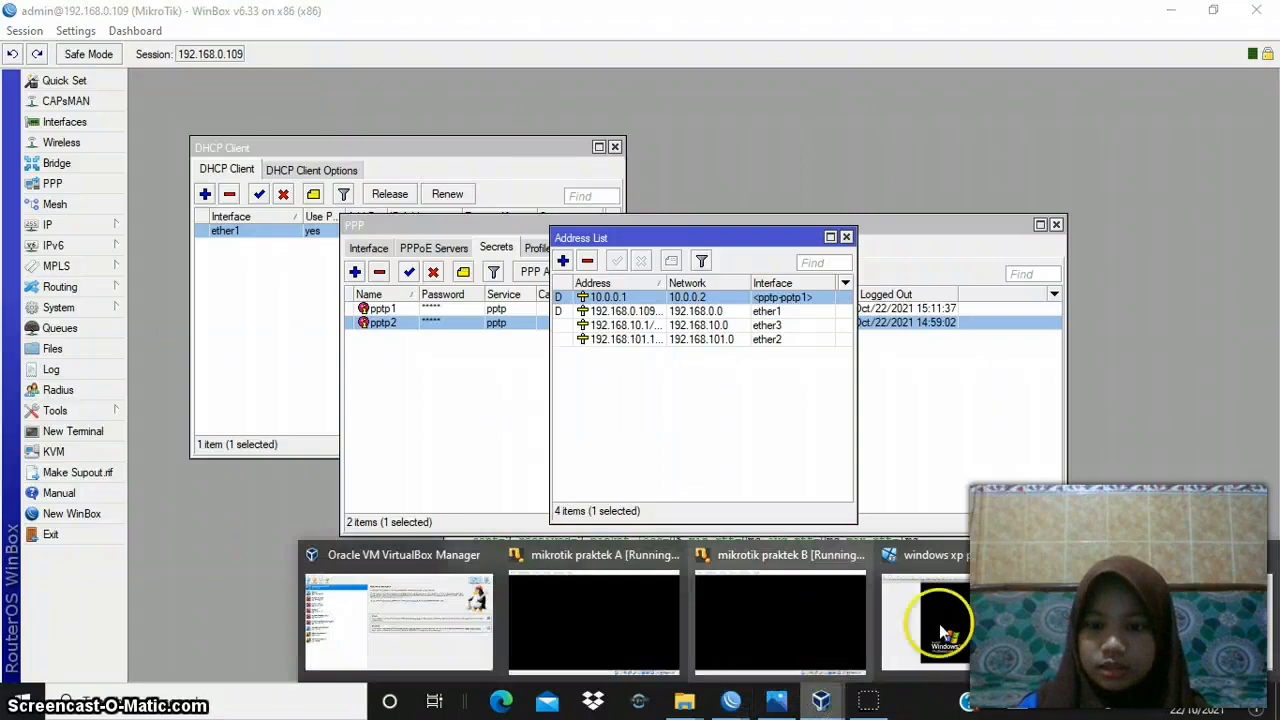
mouse_move(1045, 623)
left_click(1156, 598)
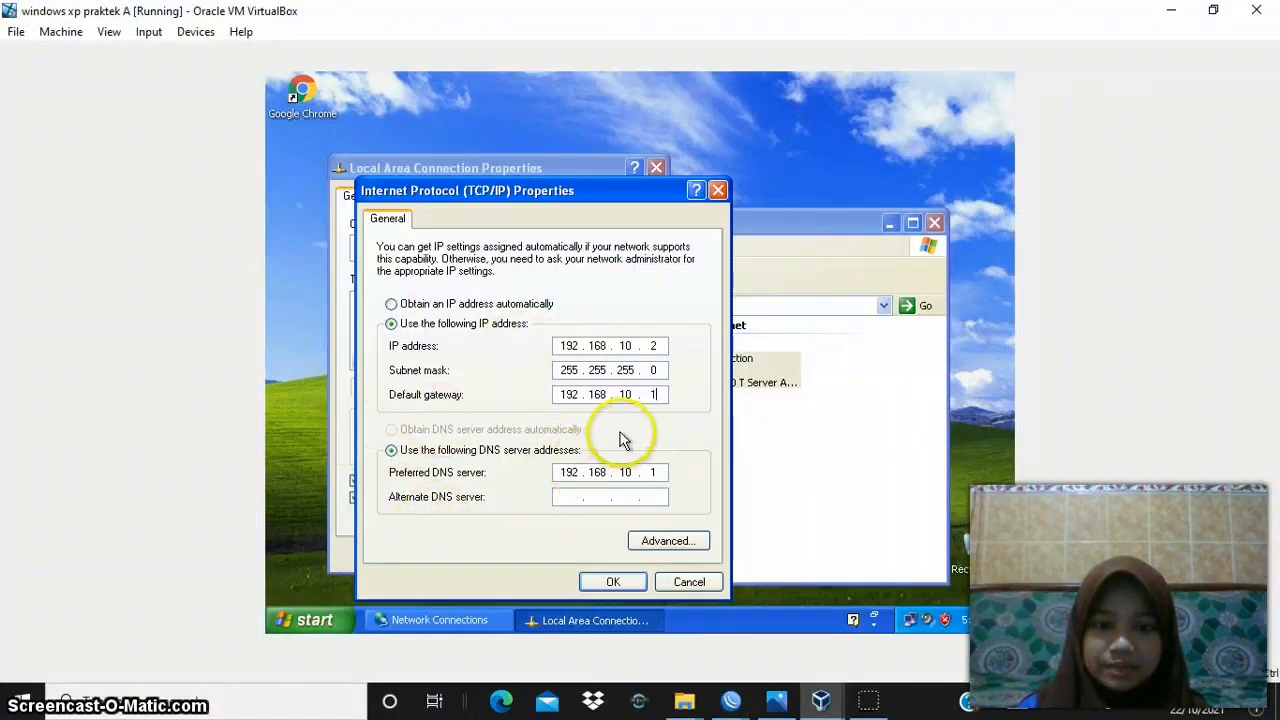
left_click(622, 589)
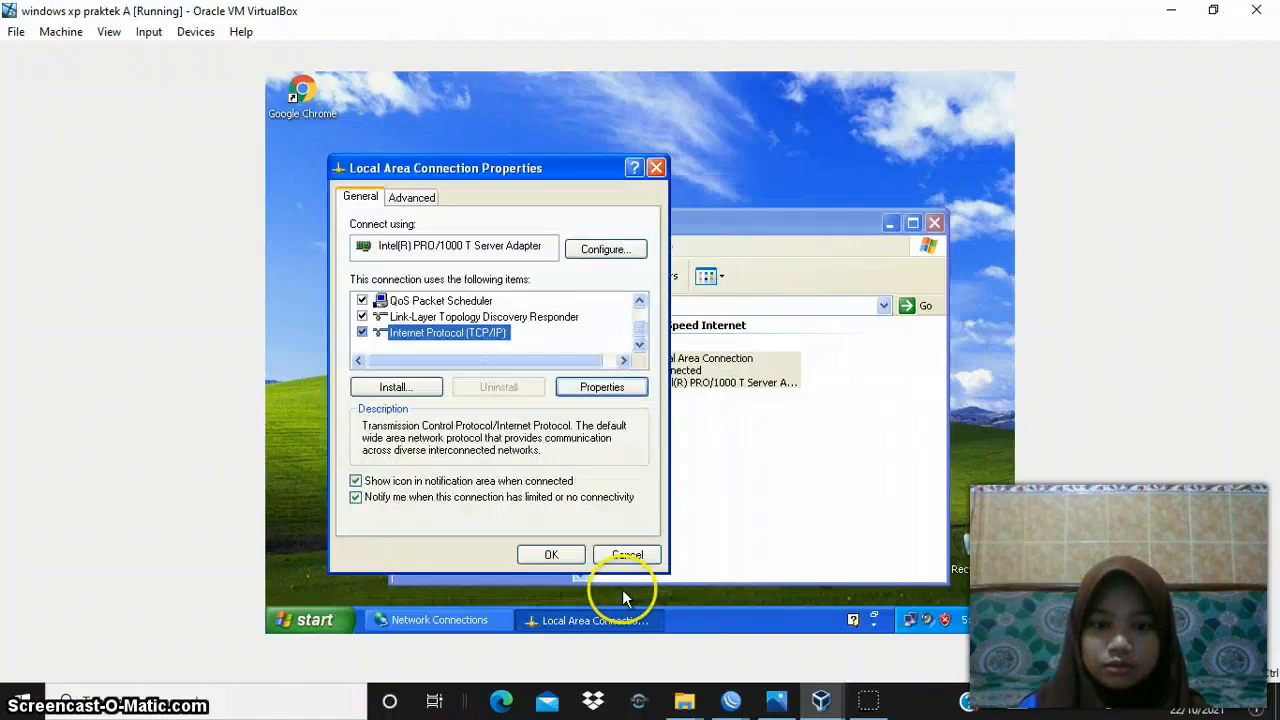
left_click(549, 553)
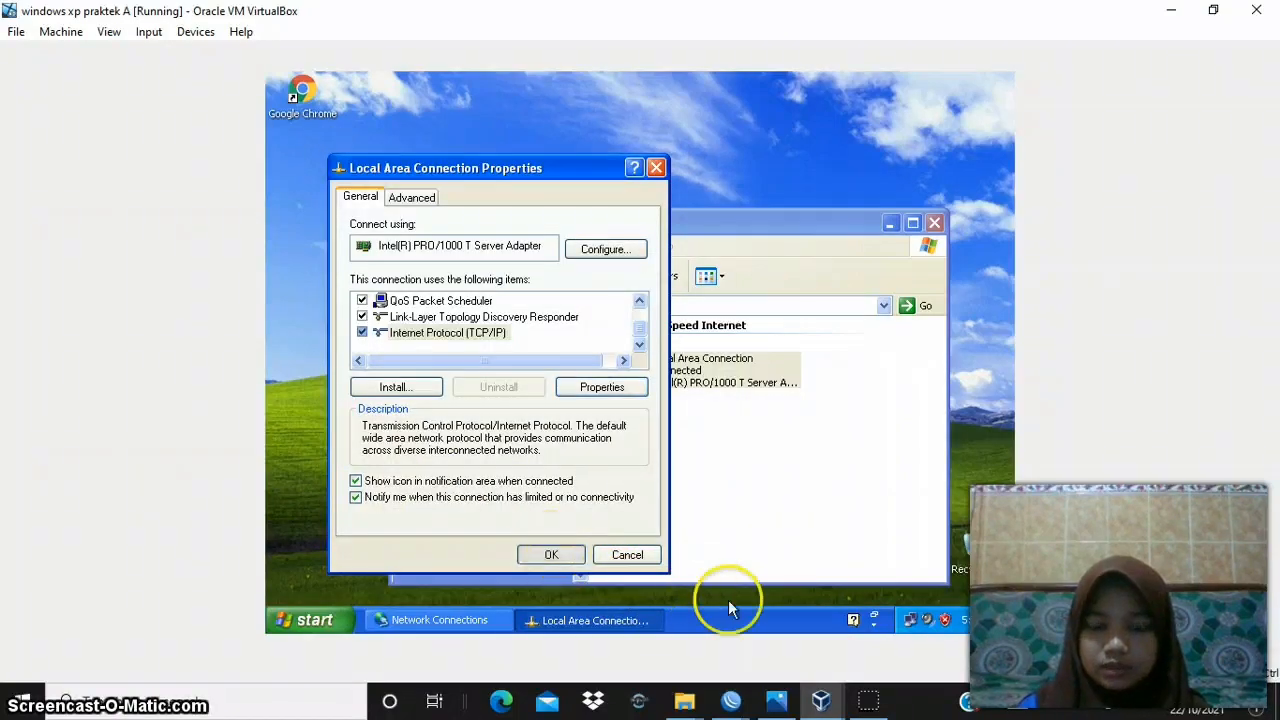
- Switch to the windows xp praktek B machine and open the Local Area Connection properties from its network connections
left_click(818, 700)
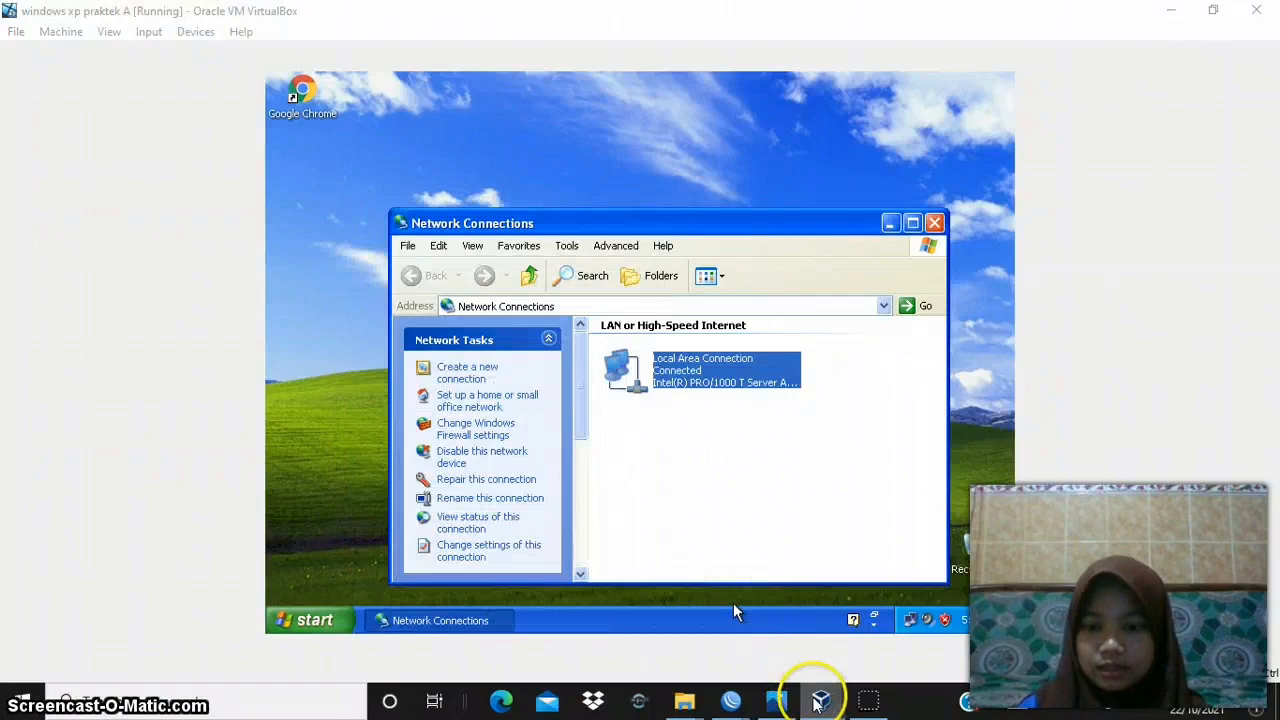
left_click(1020, 608)
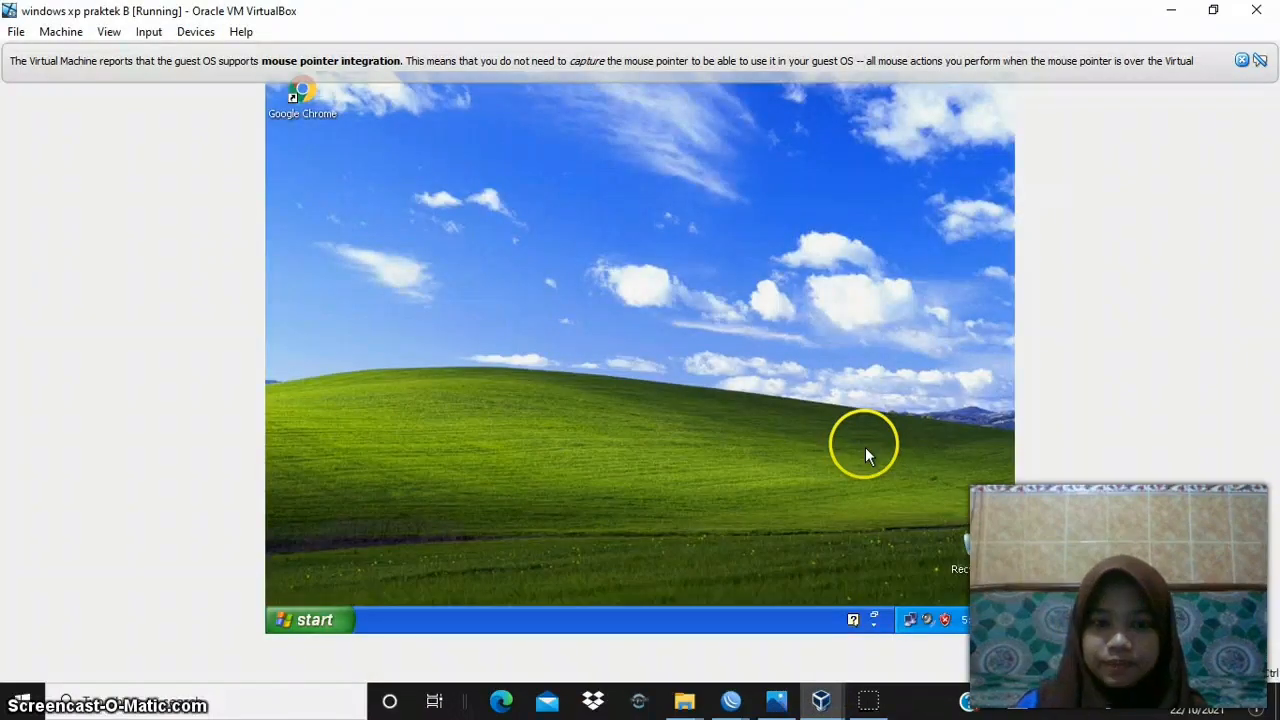
right_click(910, 619)
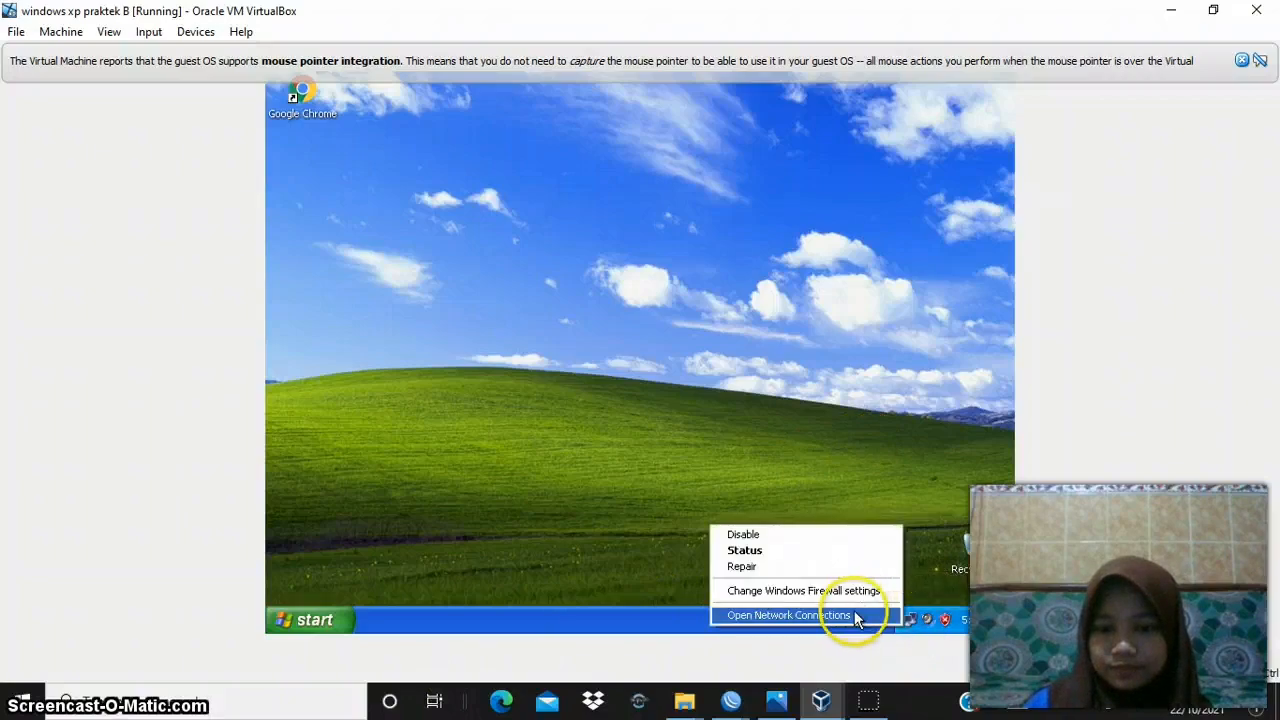
left_click(788, 615)
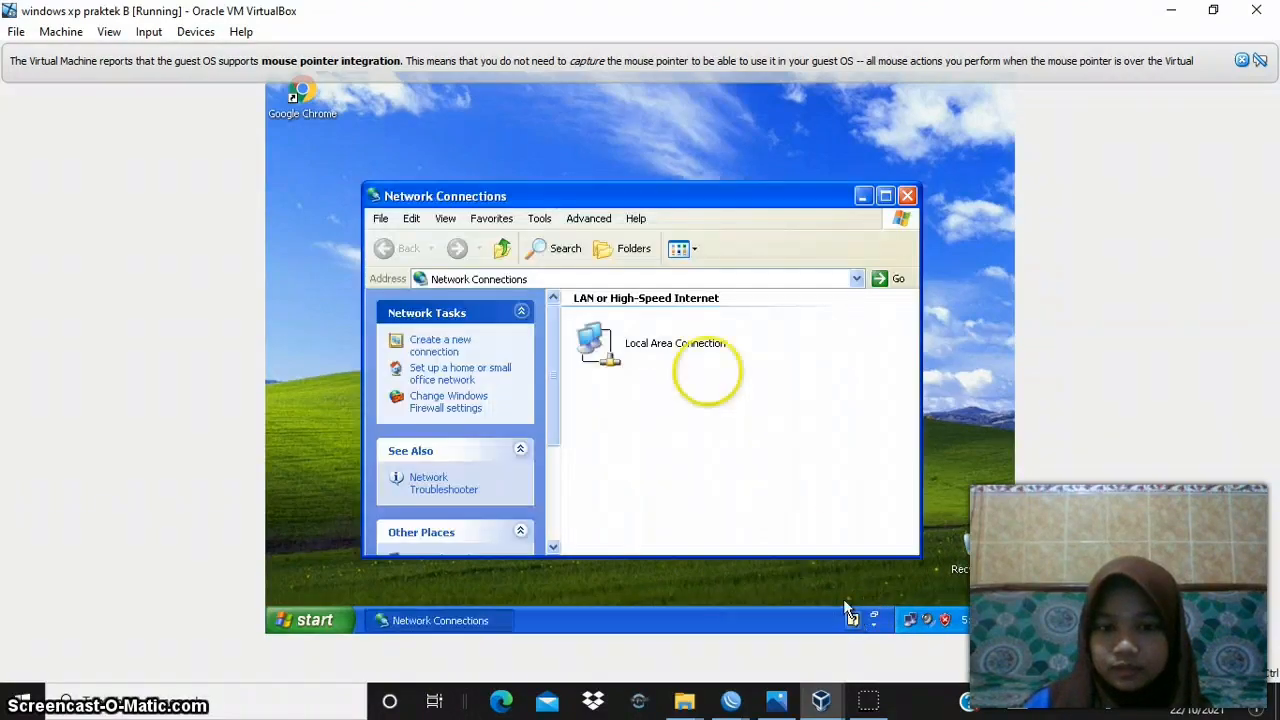
left_click(696, 360)
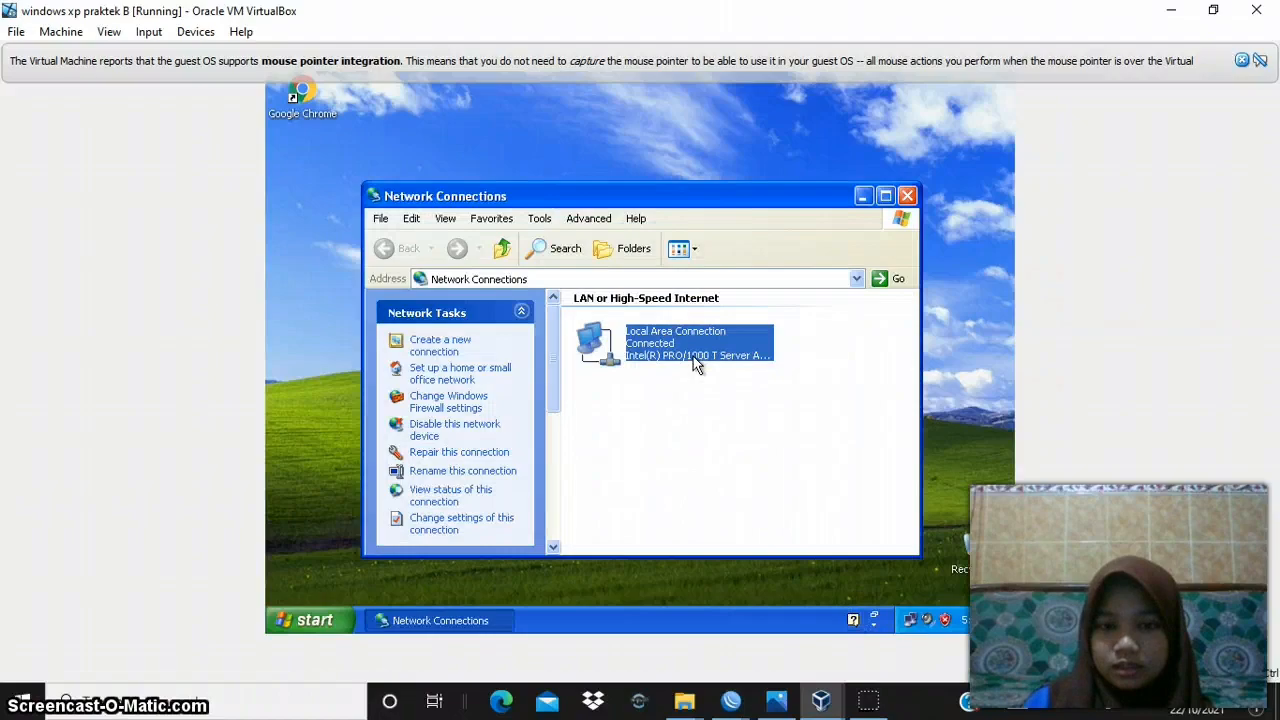
right_click(696, 363)
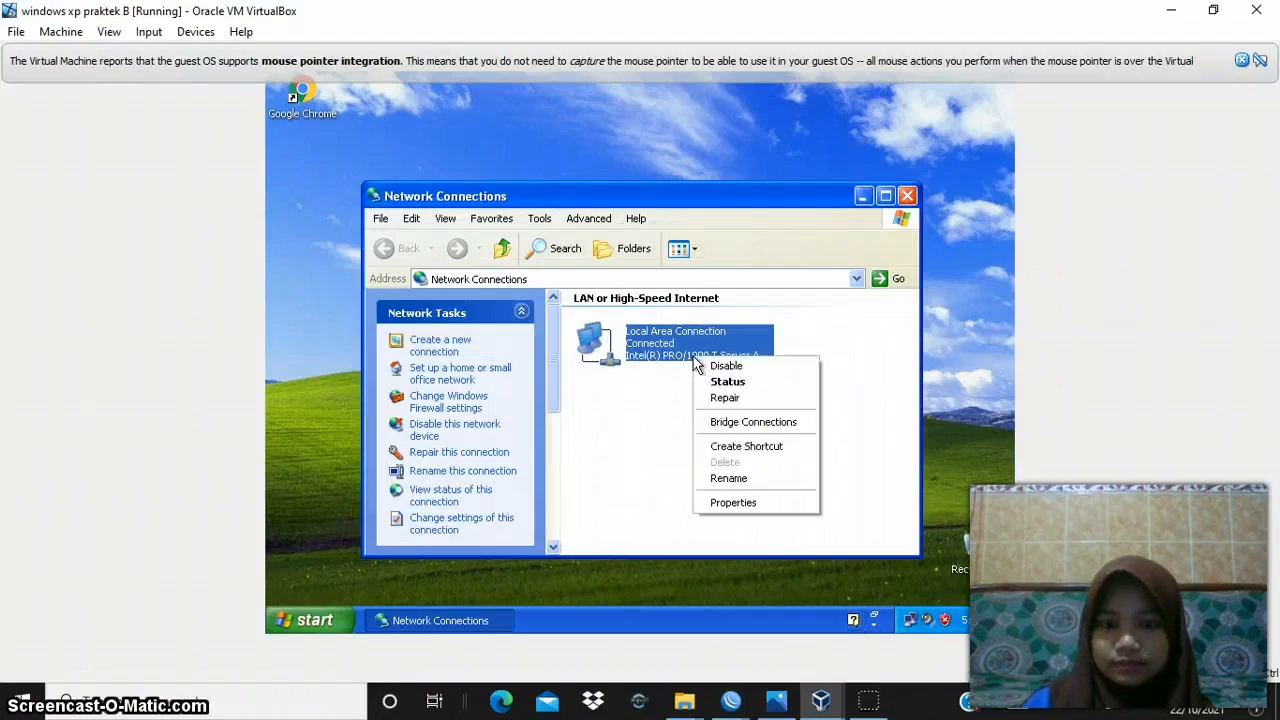
left_click(748, 503)
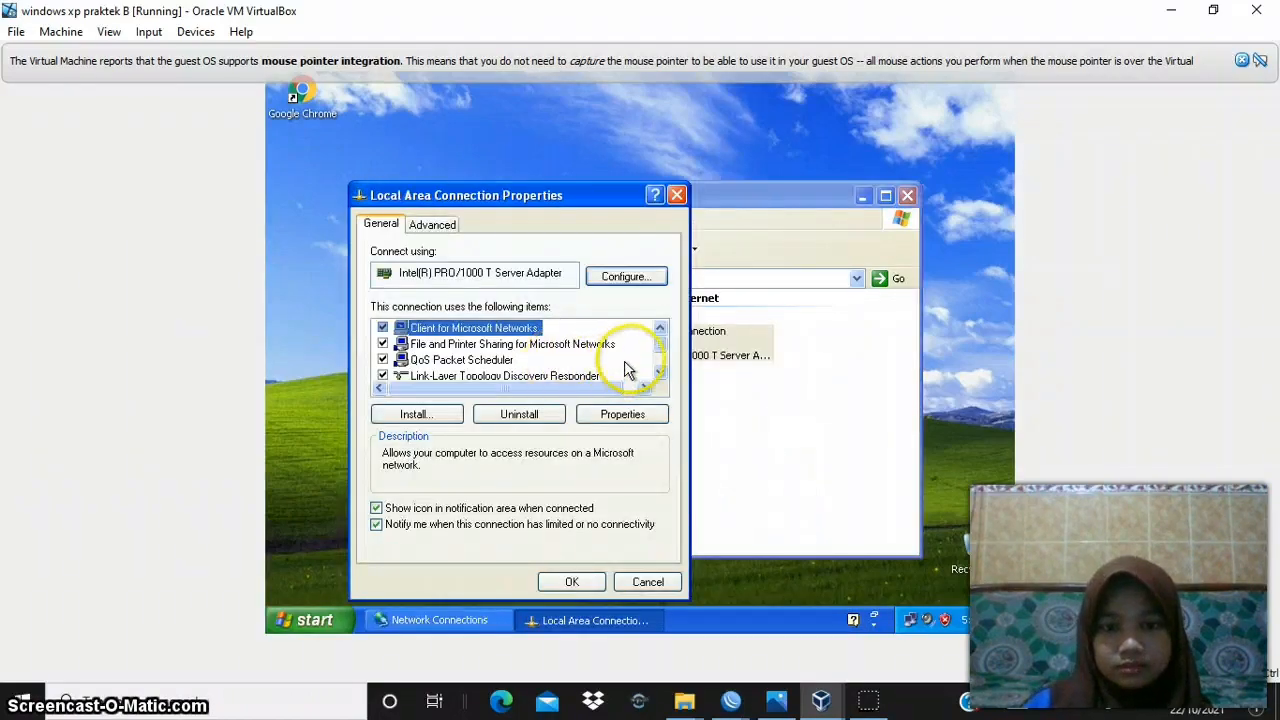
- Open machine B's Internet Protocol (TCP/IP) properties and compare its addresses with XP 2 in the VPN 2.png diagram
left_click(657, 373)
left_click(657, 373)
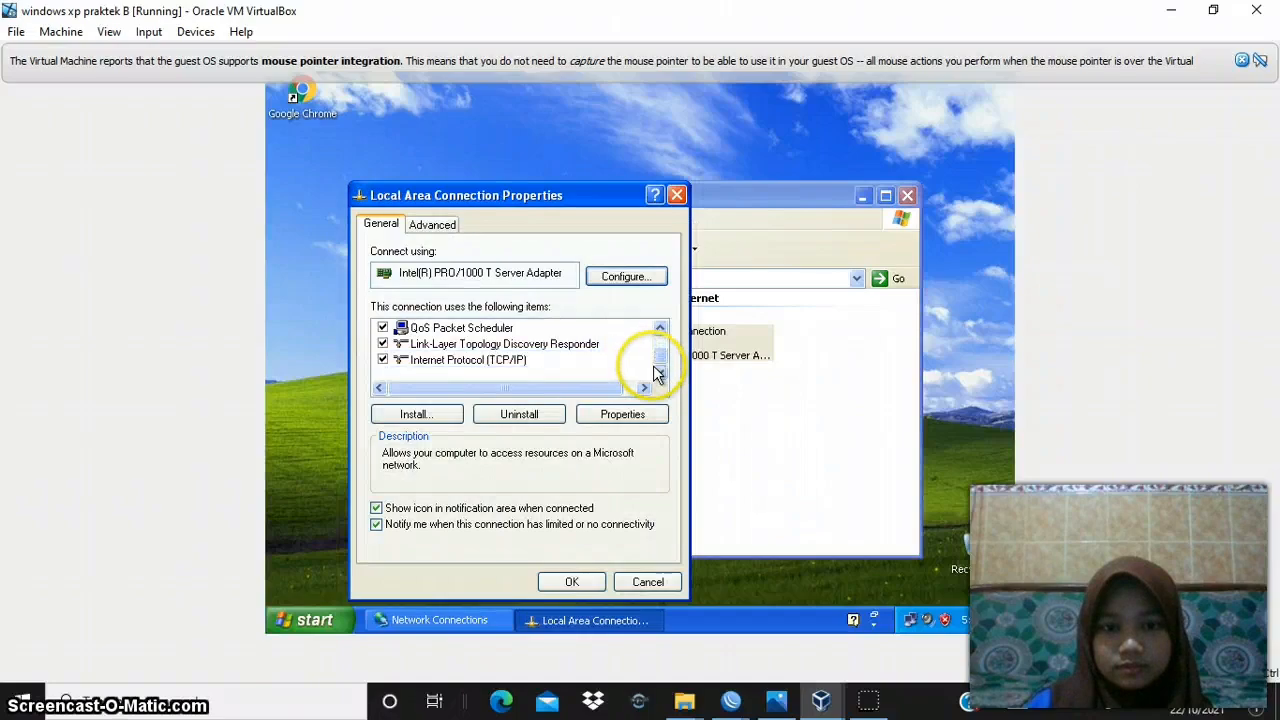
left_click(560, 375)
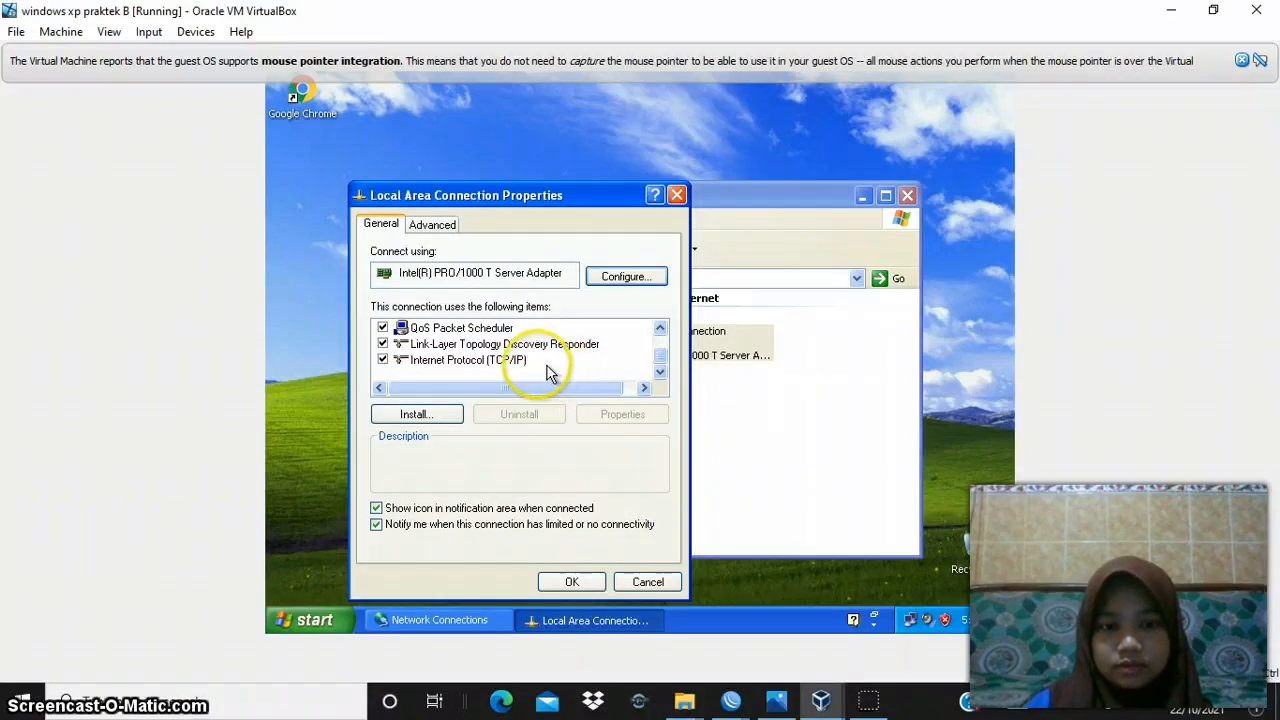
left_click(526, 362)
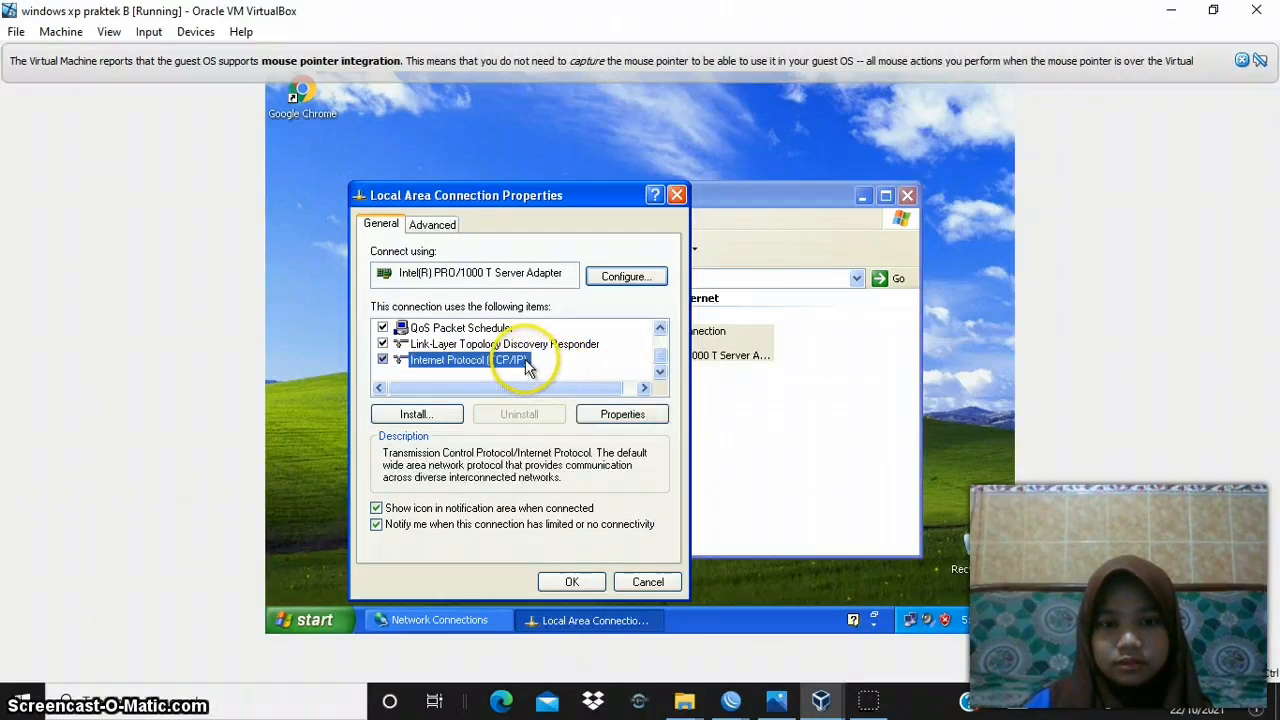
left_click(622, 416)
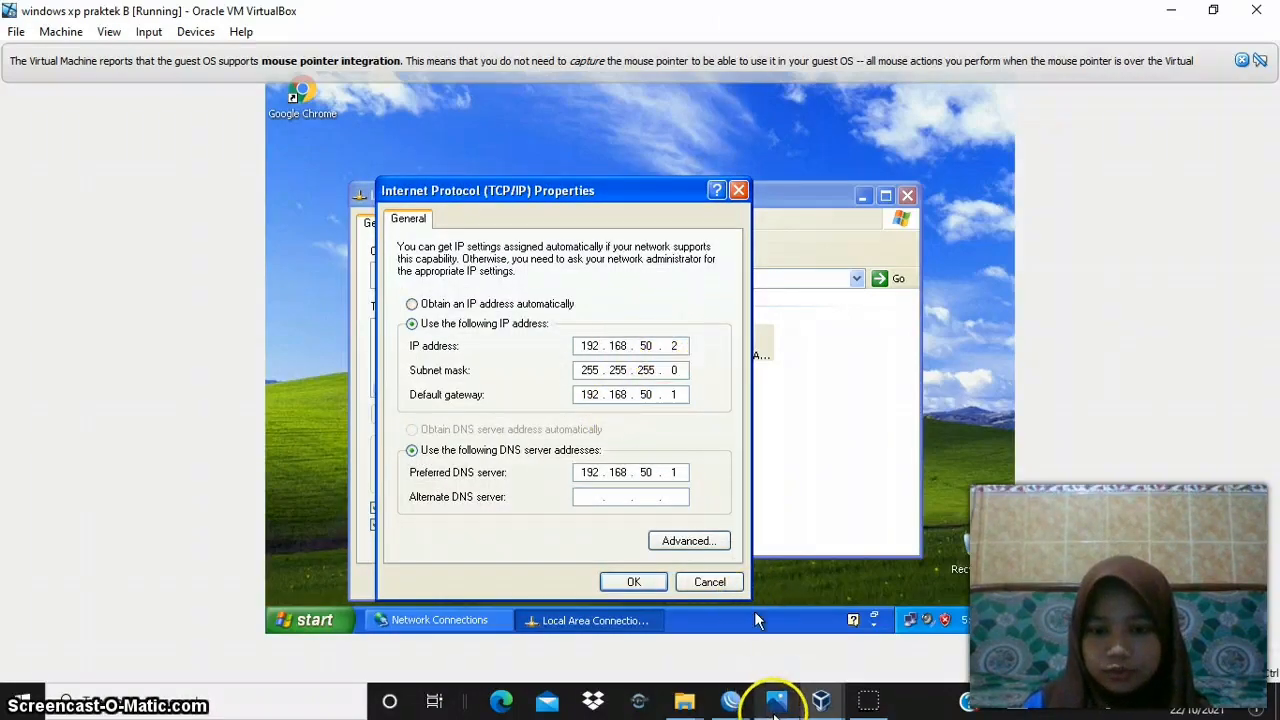
left_click(776, 702)
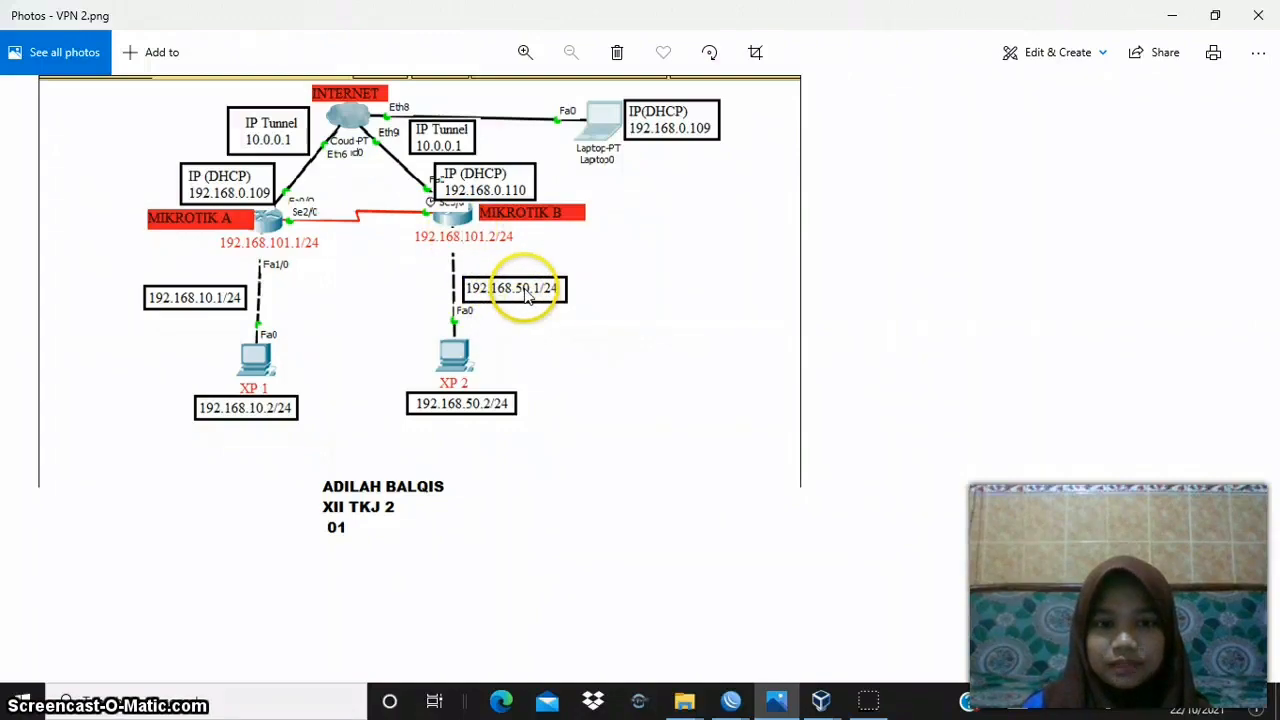
- Return to windows xp praktek B, accept its TCP/IP settings and Local Area Connection properties, and dismiss the mouse pointer integration notice
left_click(1169, 15)
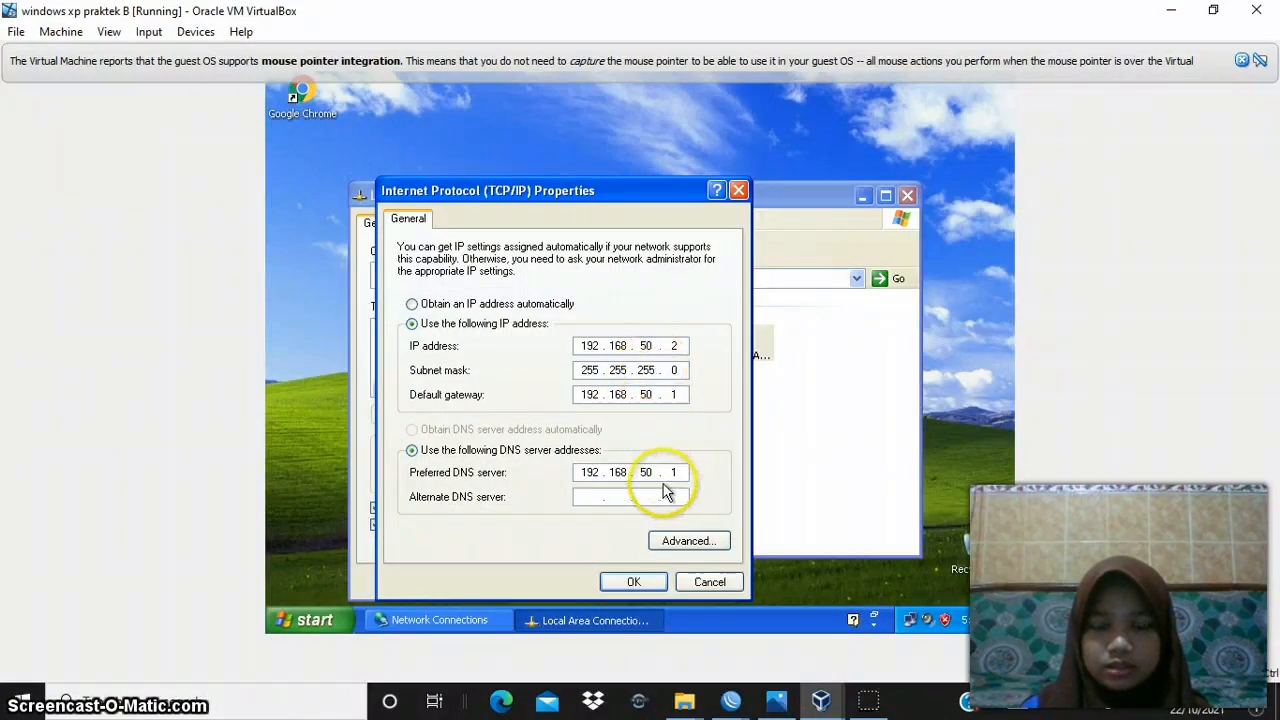
left_click(656, 583)
left_click(571, 582)
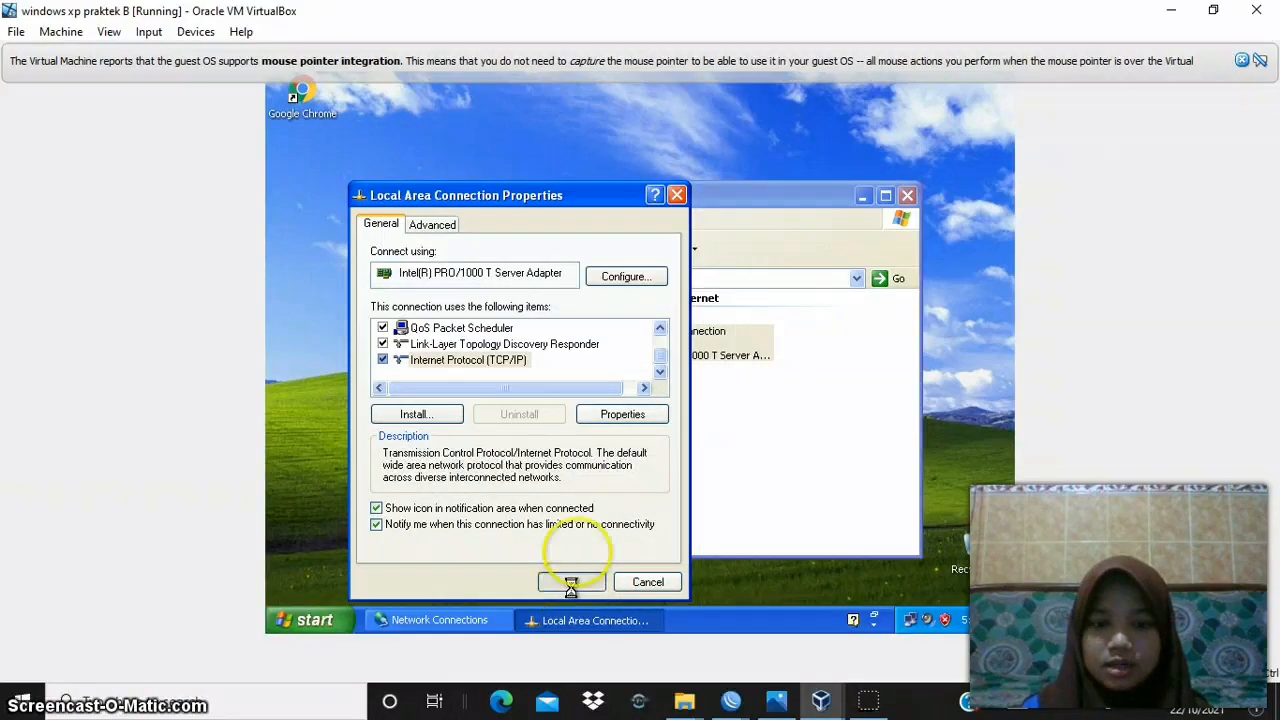
left_click(1252, 62)
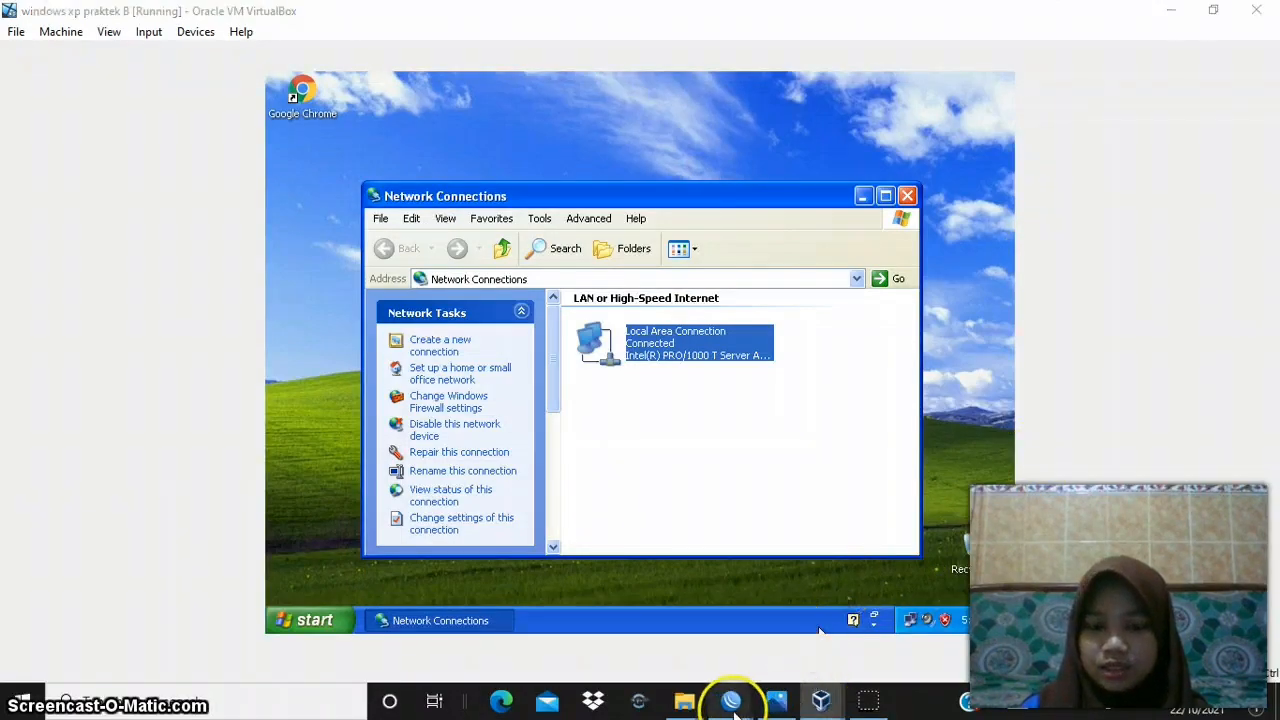
- Switch to router A's WinBox session (192.168.0.109) and open its firewall NAT rules
mouse_move(734, 708)
left_click(655, 641)
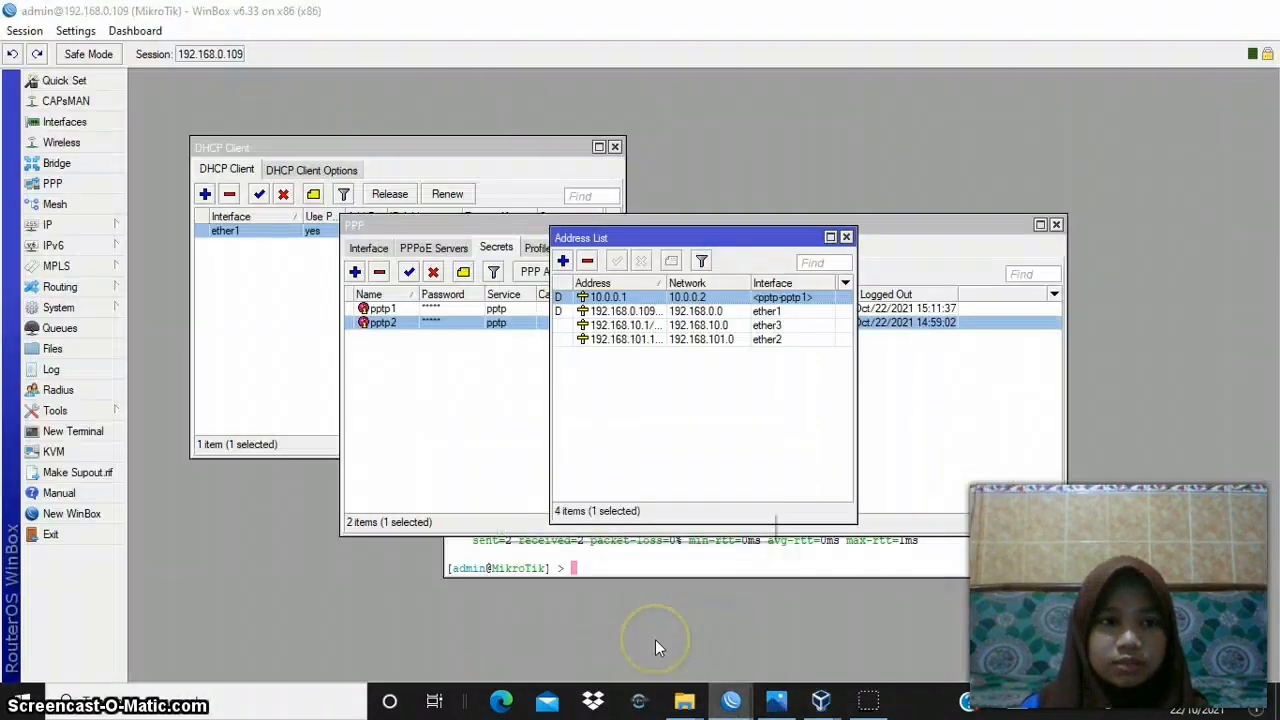
left_click(103, 229)
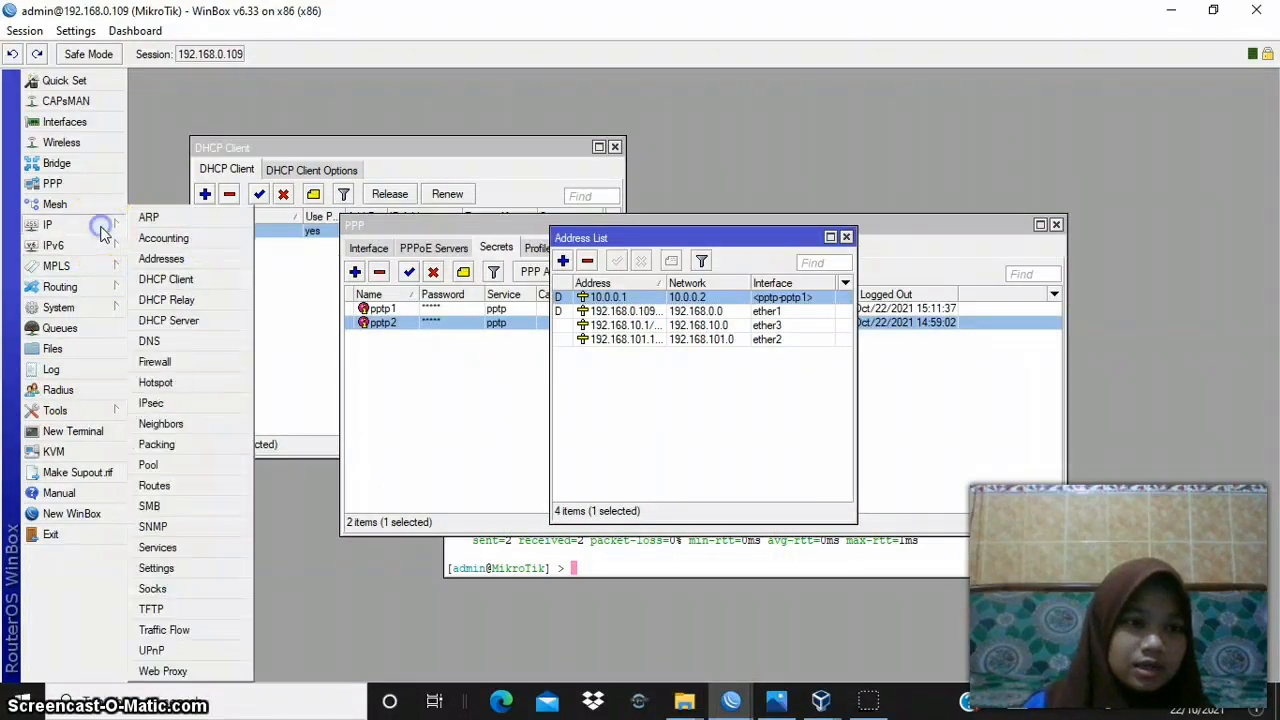
left_click(158, 362)
left_click(432, 248)
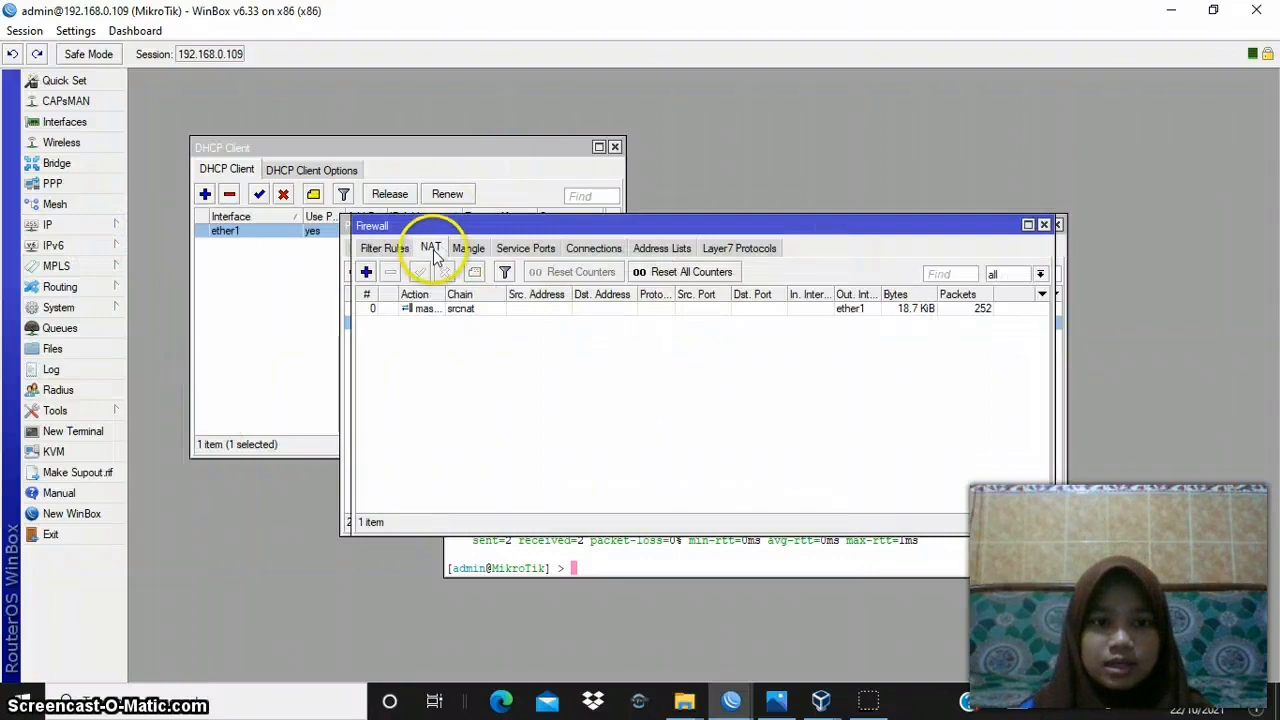
- Review the chain, outgoing interface and action of router A's srcnat rule, and accept the rule
double_click(490, 311)
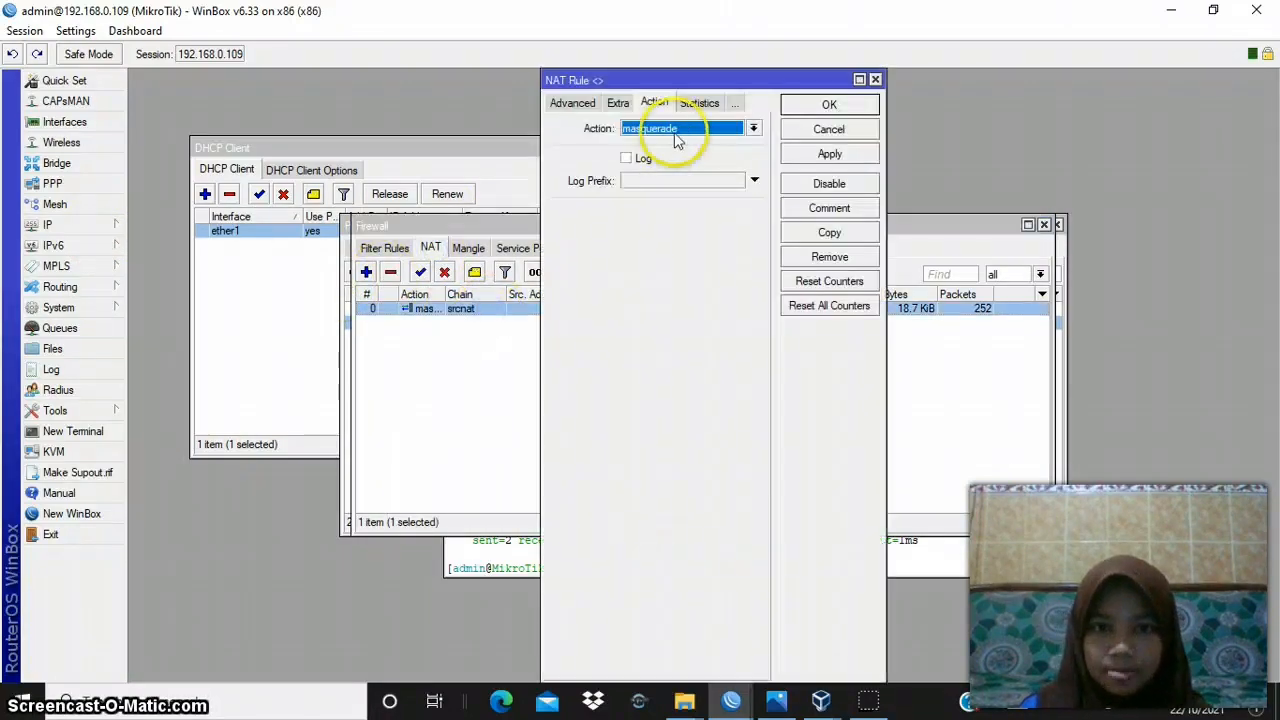
left_click(570, 103)
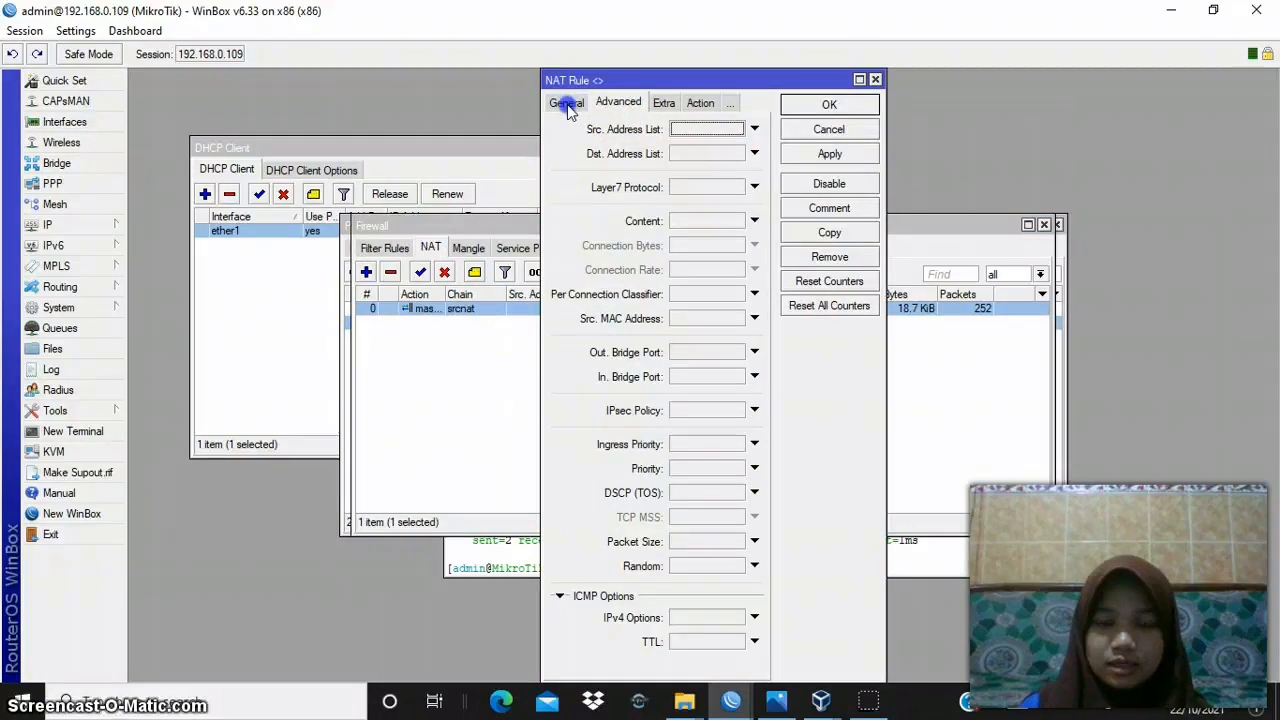
left_click(567, 103)
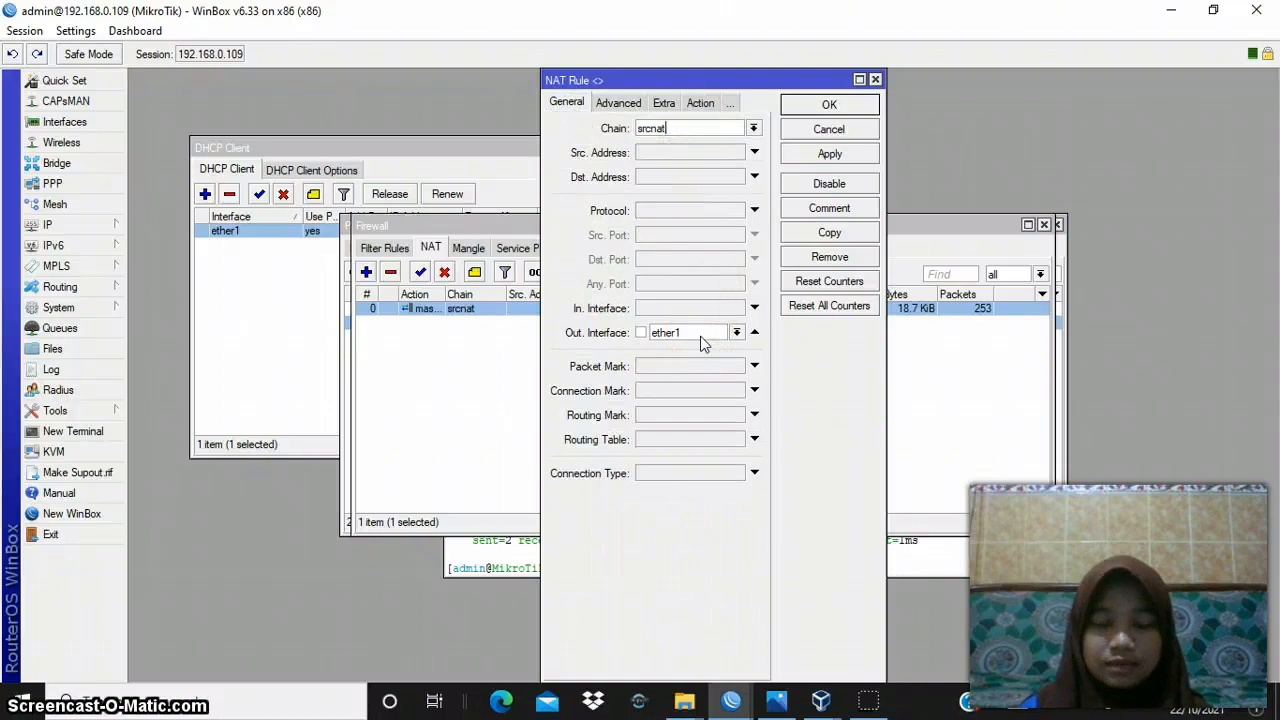
left_click(701, 103)
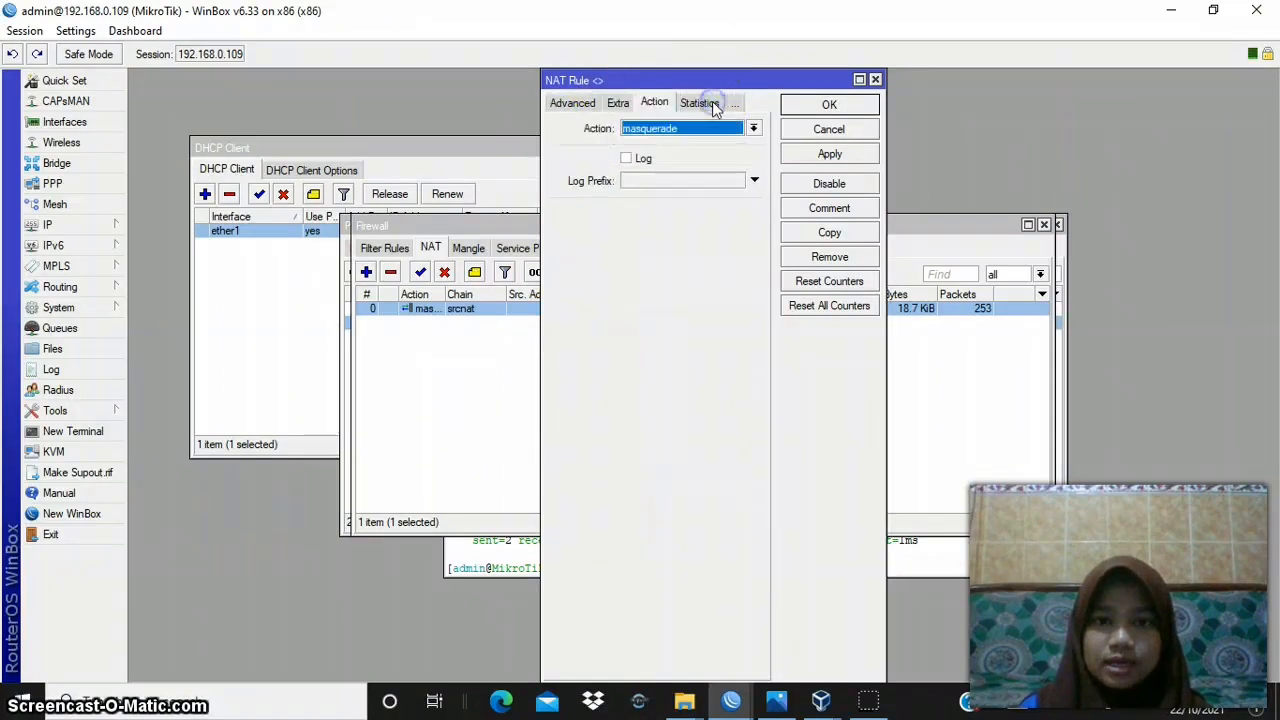
left_click(818, 158)
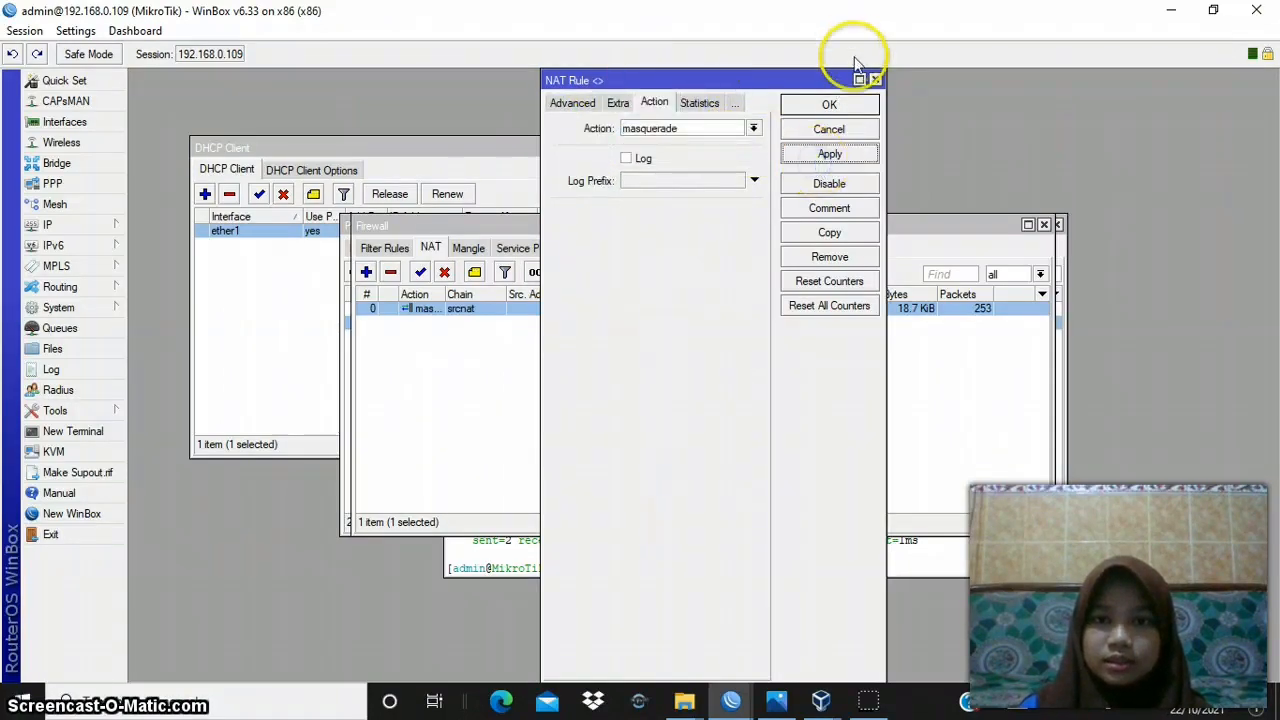
left_click(843, 103)
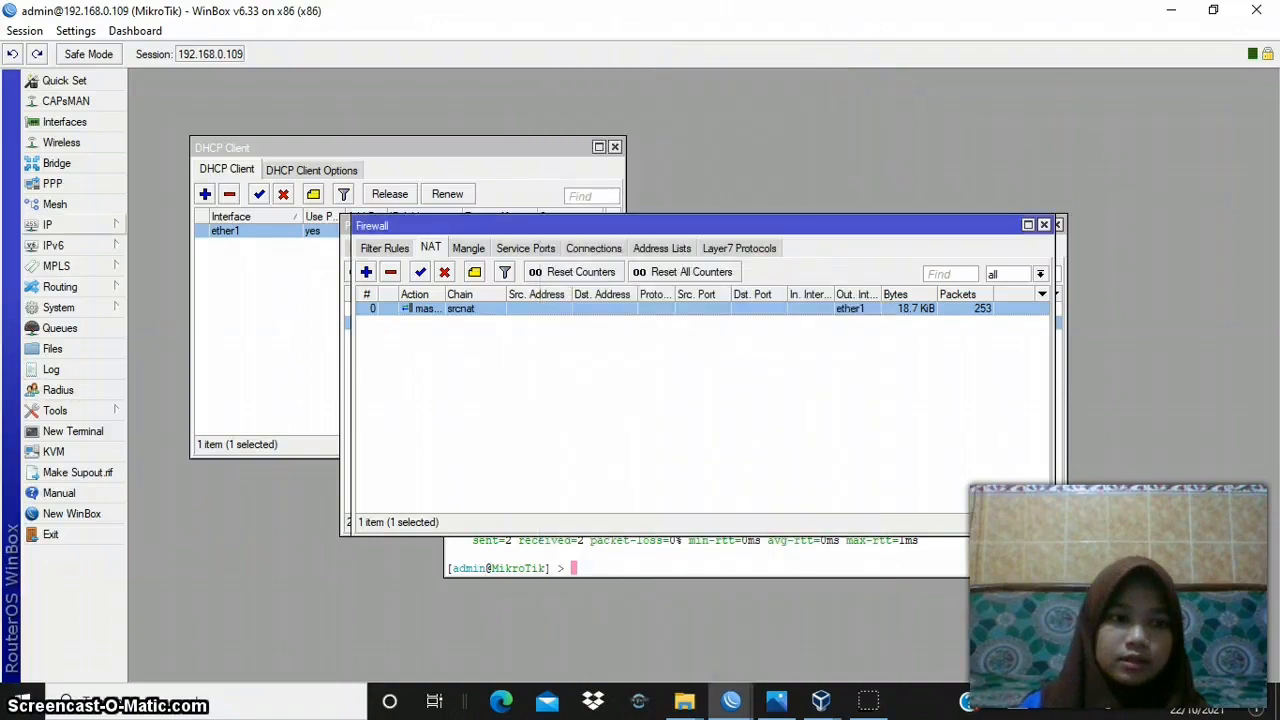
- Check the Allow Remote Requests option in router A's DNS settings, and apply and accept the settings
left_click(45, 225)
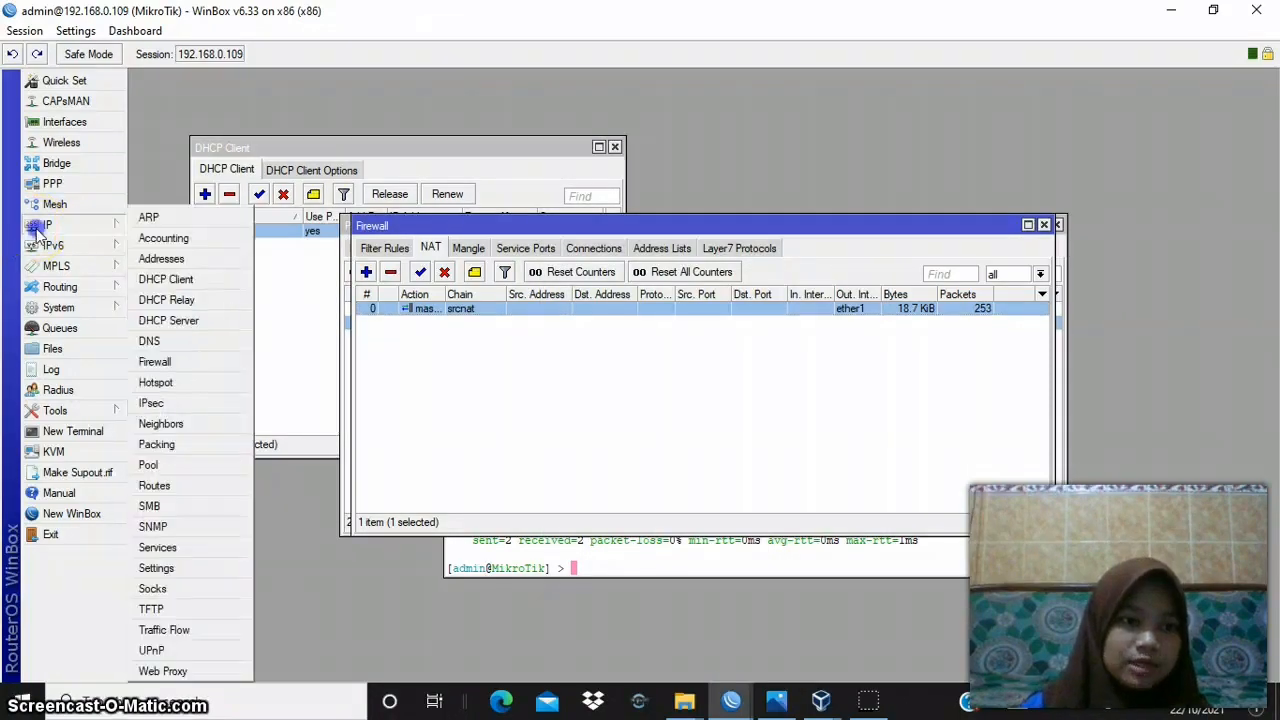
left_click(147, 341)
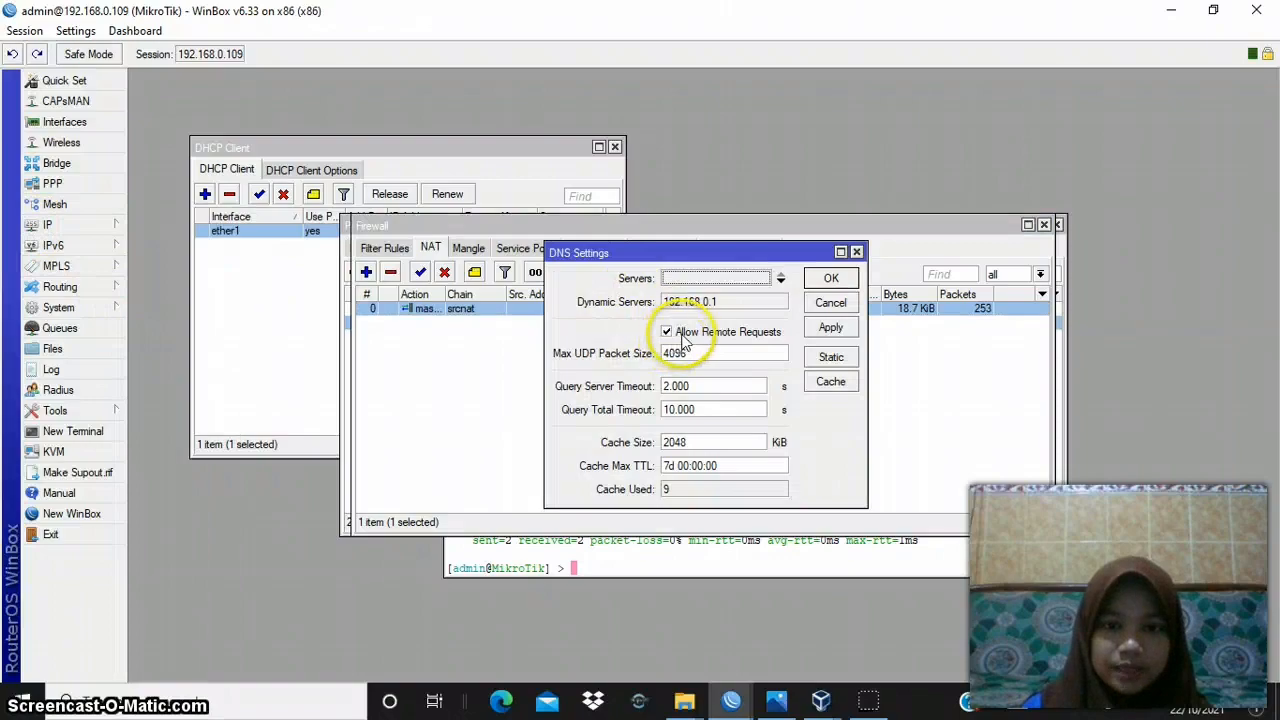
left_click(831, 327)
left_click(840, 280)
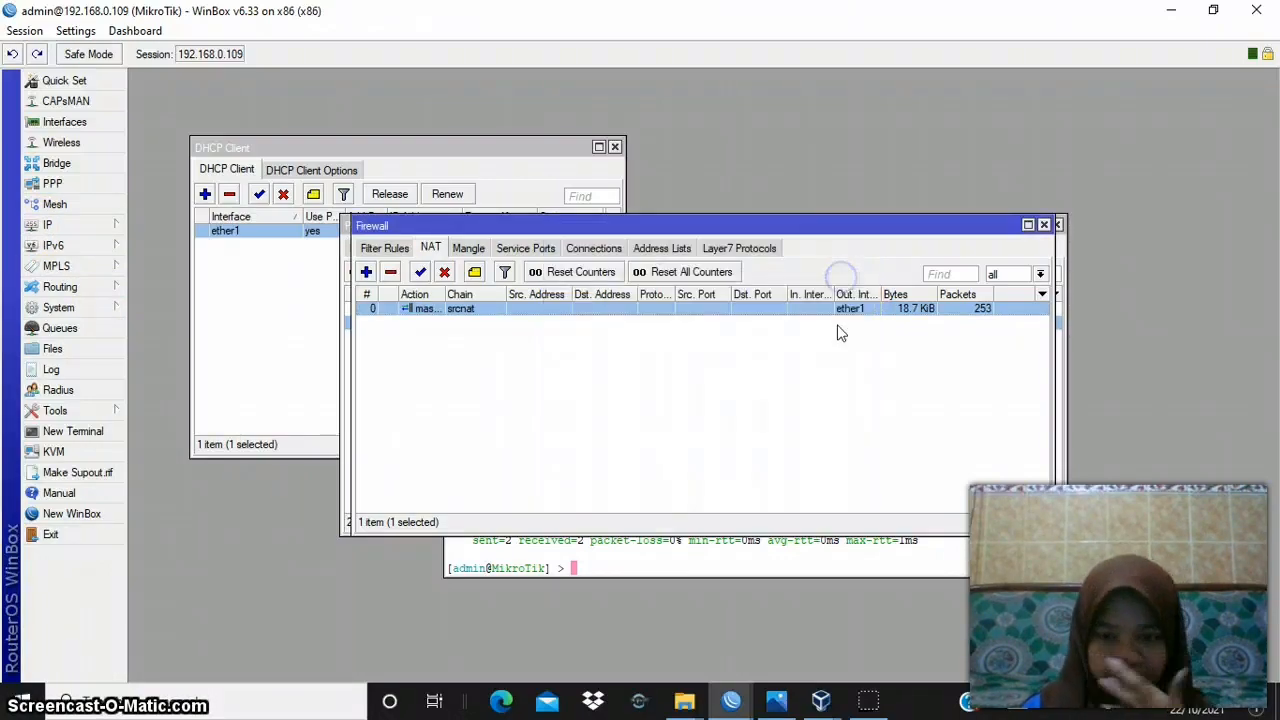
- Switch to router B's WinBox session (192.168.0.110) and open its firewall NAT rules
left_click(733, 701)
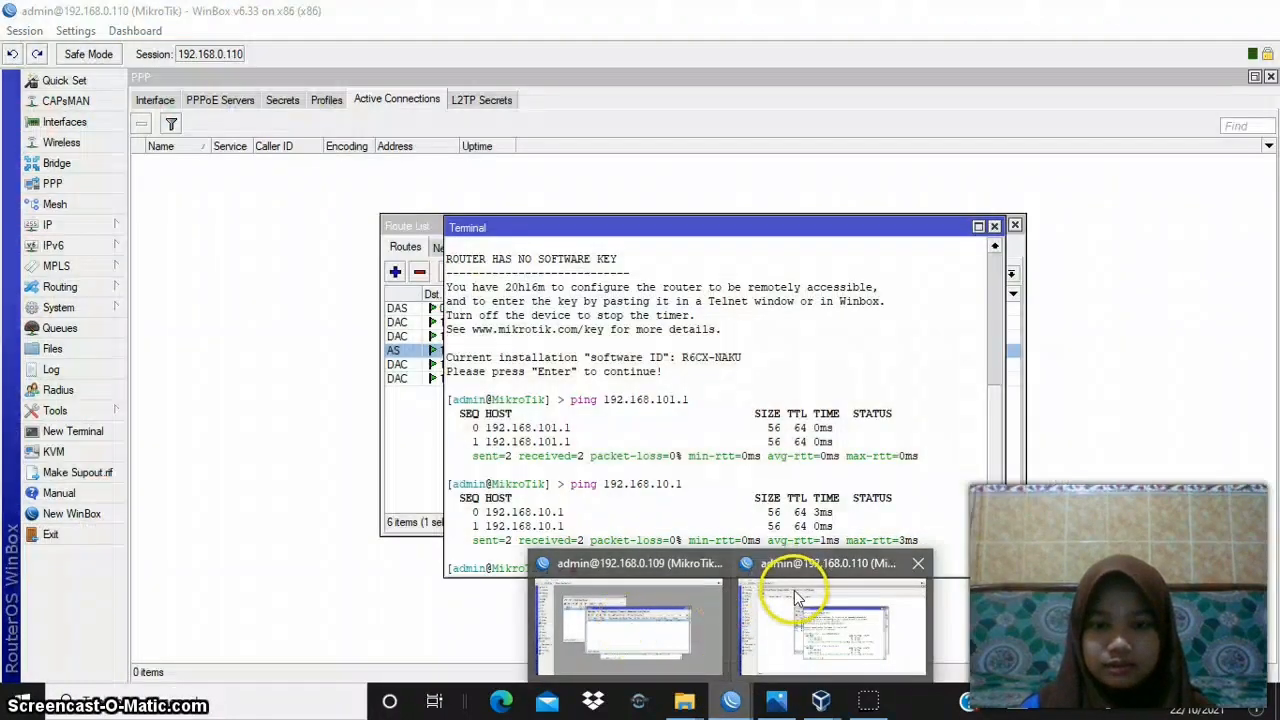
left_click(797, 598)
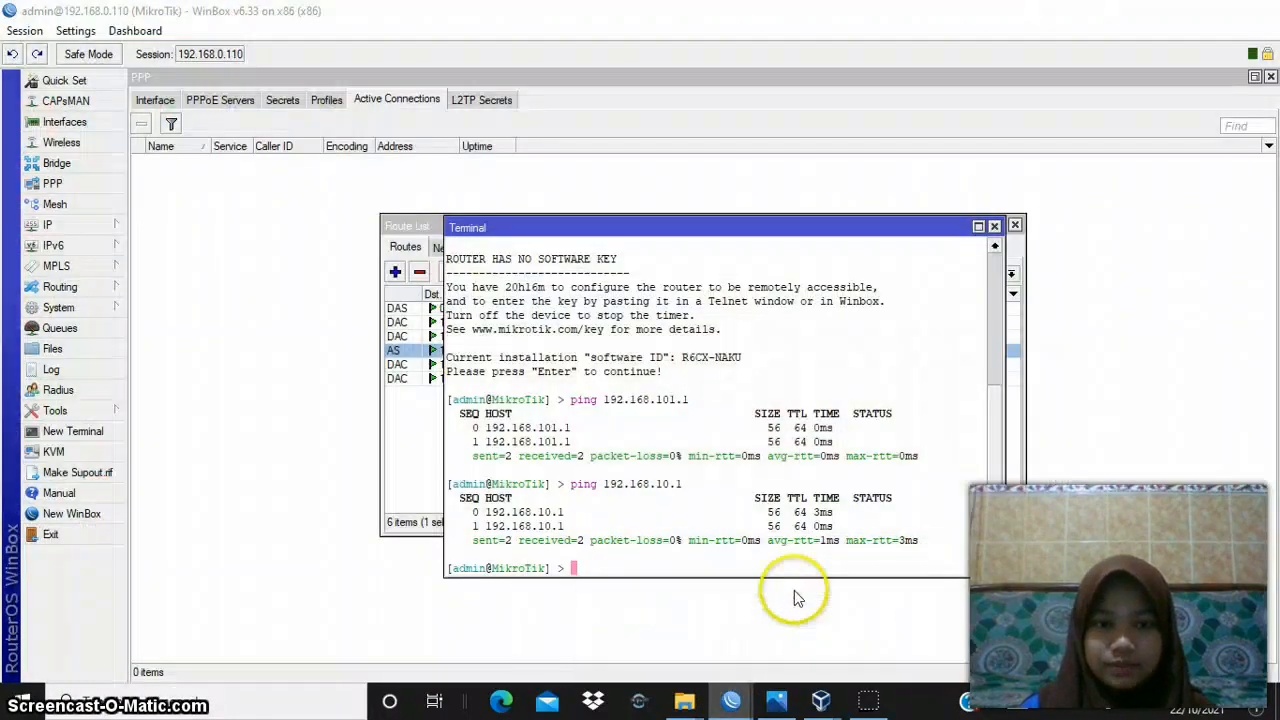
left_click(72, 226)
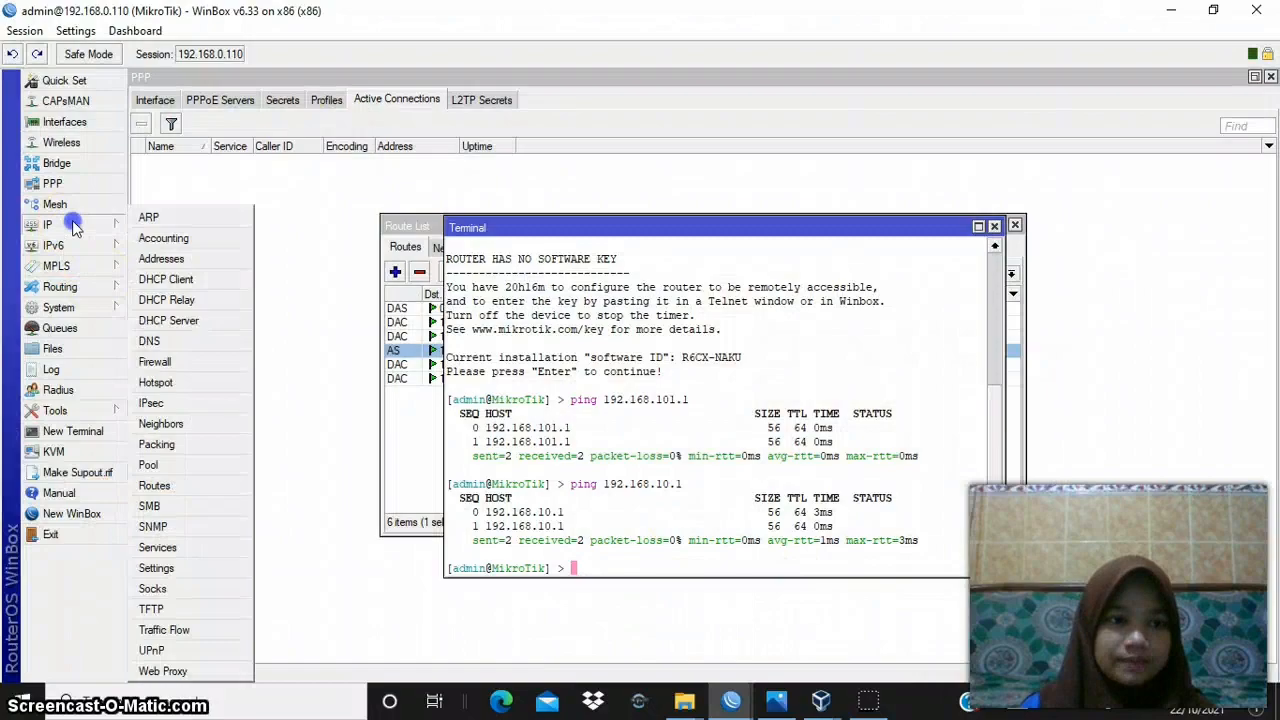
left_click(157, 362)
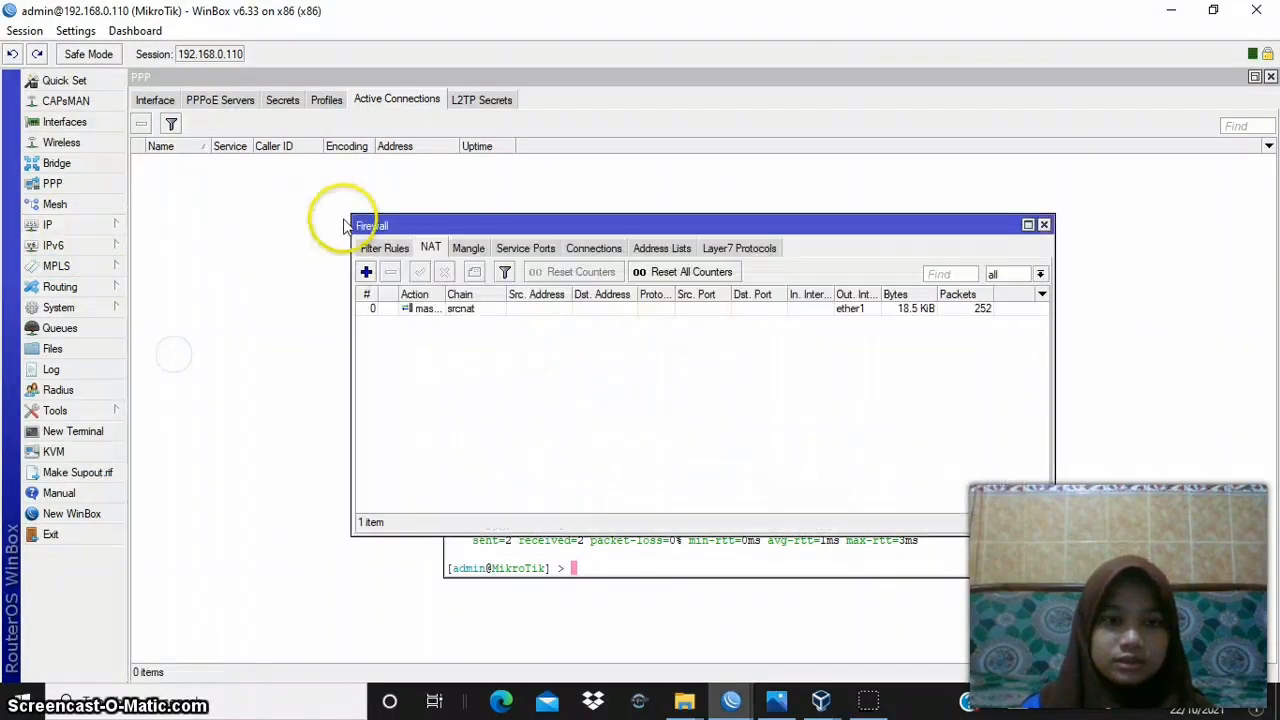
- Review the chain, outgoing interface and action of router B's srcnat rule, and accept the rule
double_click(421, 312)
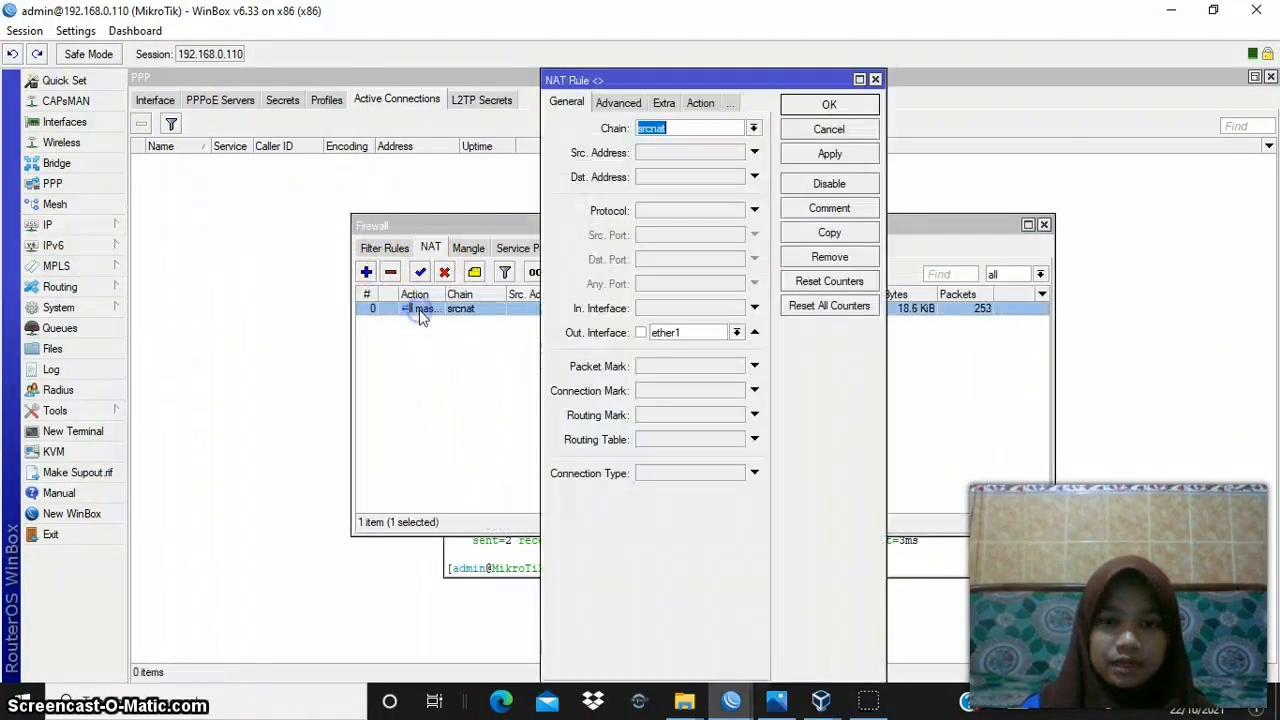
left_click(686, 130)
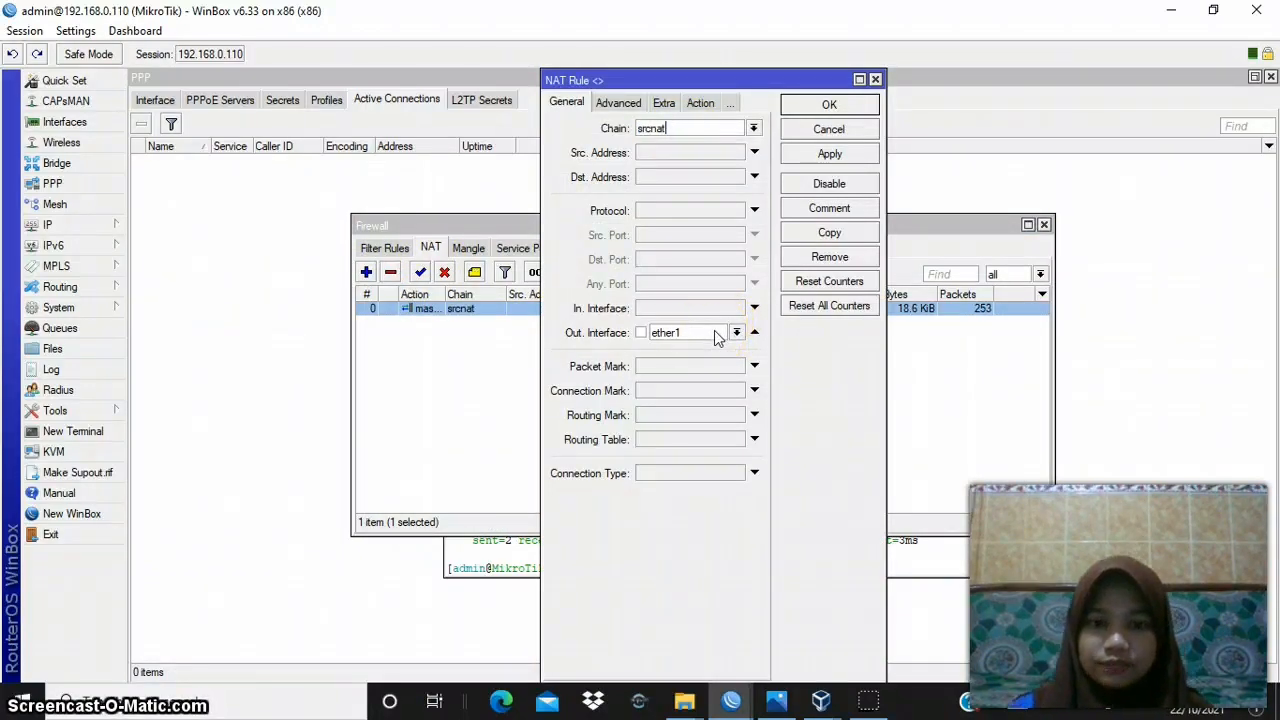
left_click(700, 103)
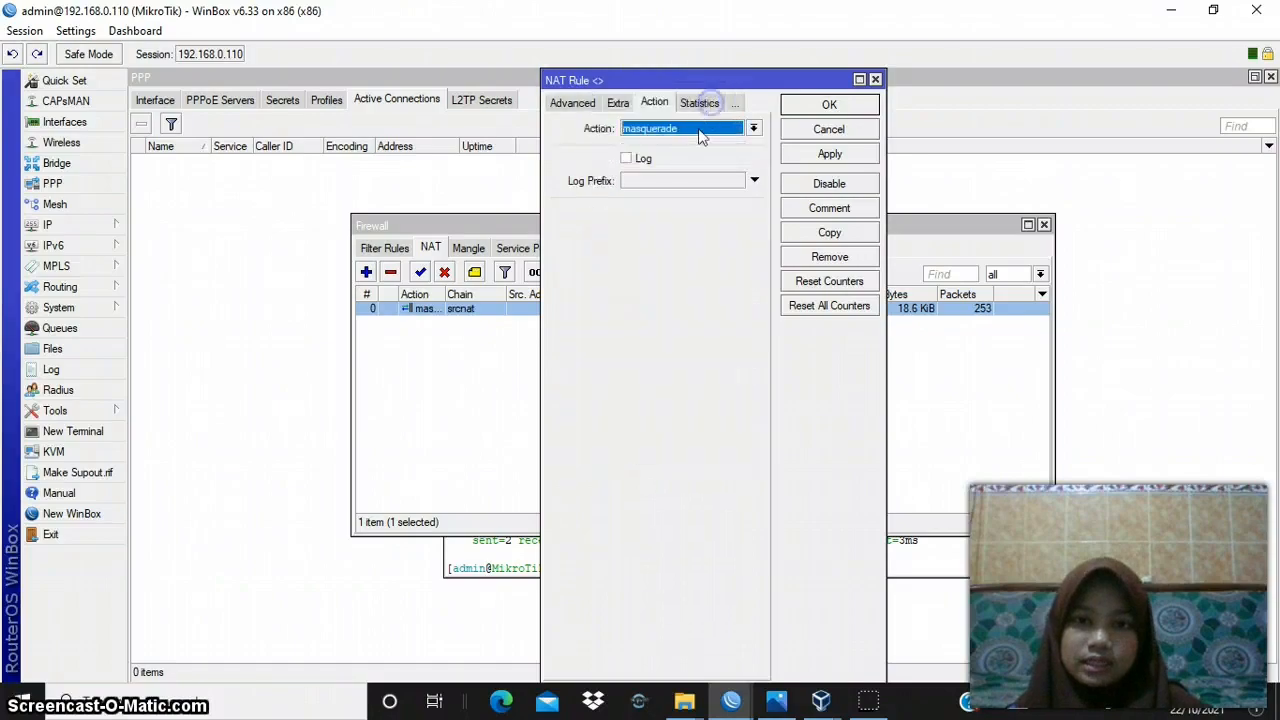
left_click(828, 156)
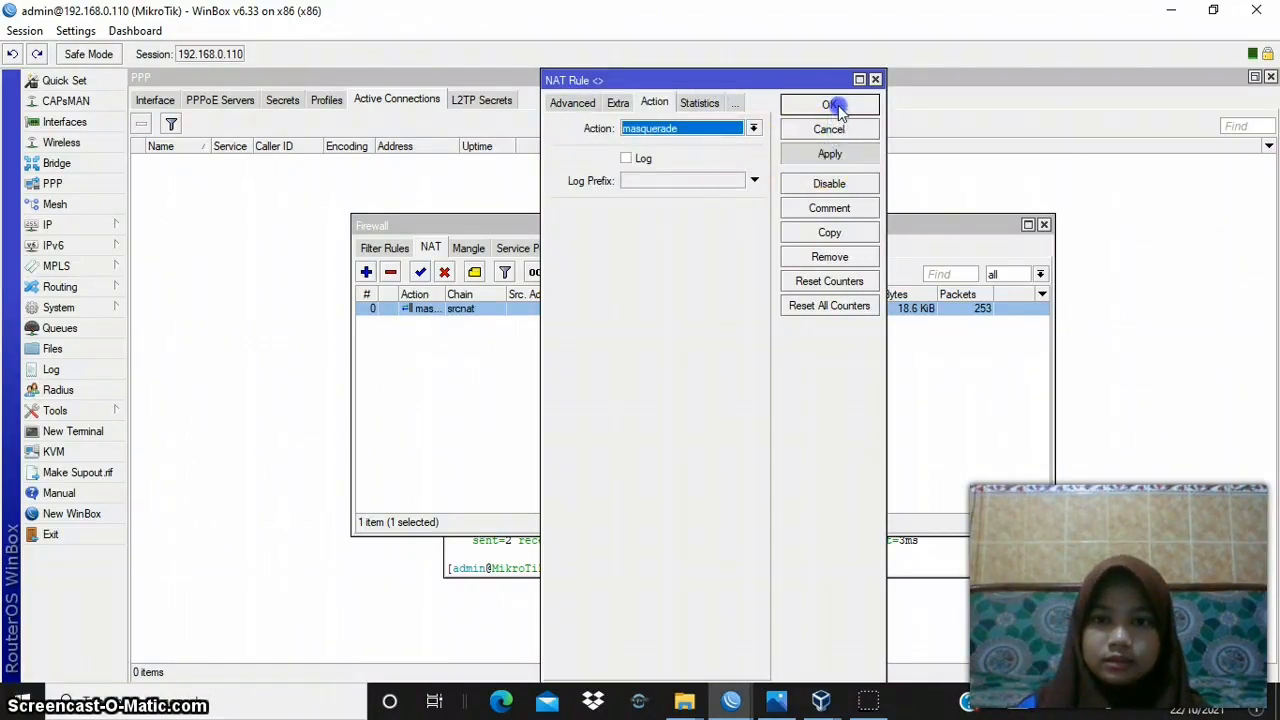
left_click(830, 105)
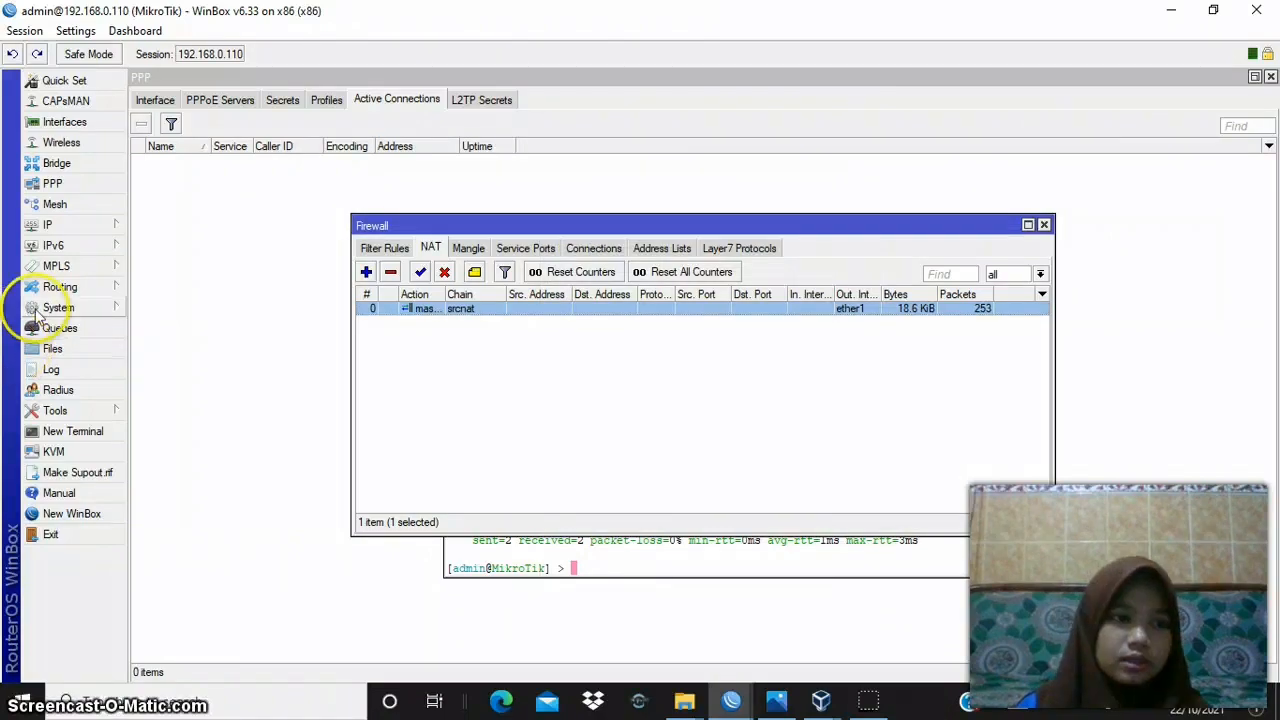
- Check the Allow Remote Requests option in router B's DNS settings, and apply and accept the settings
left_click(99, 233)
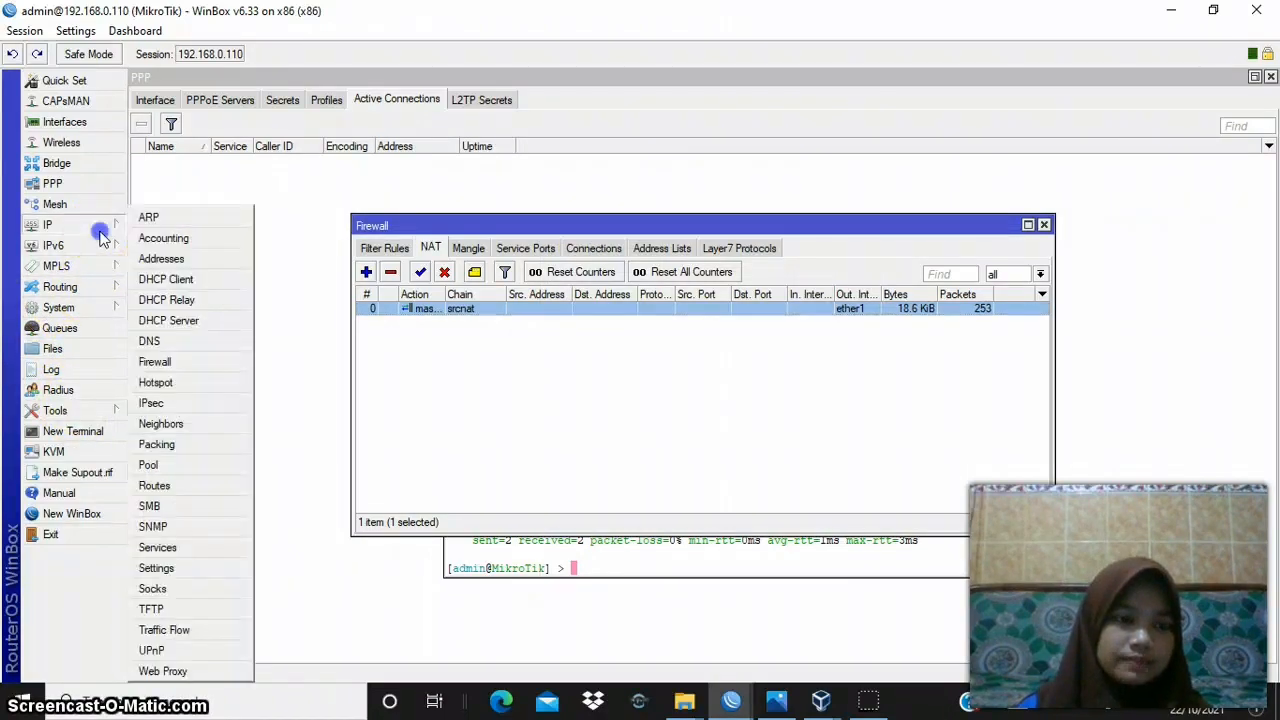
left_click(205, 343)
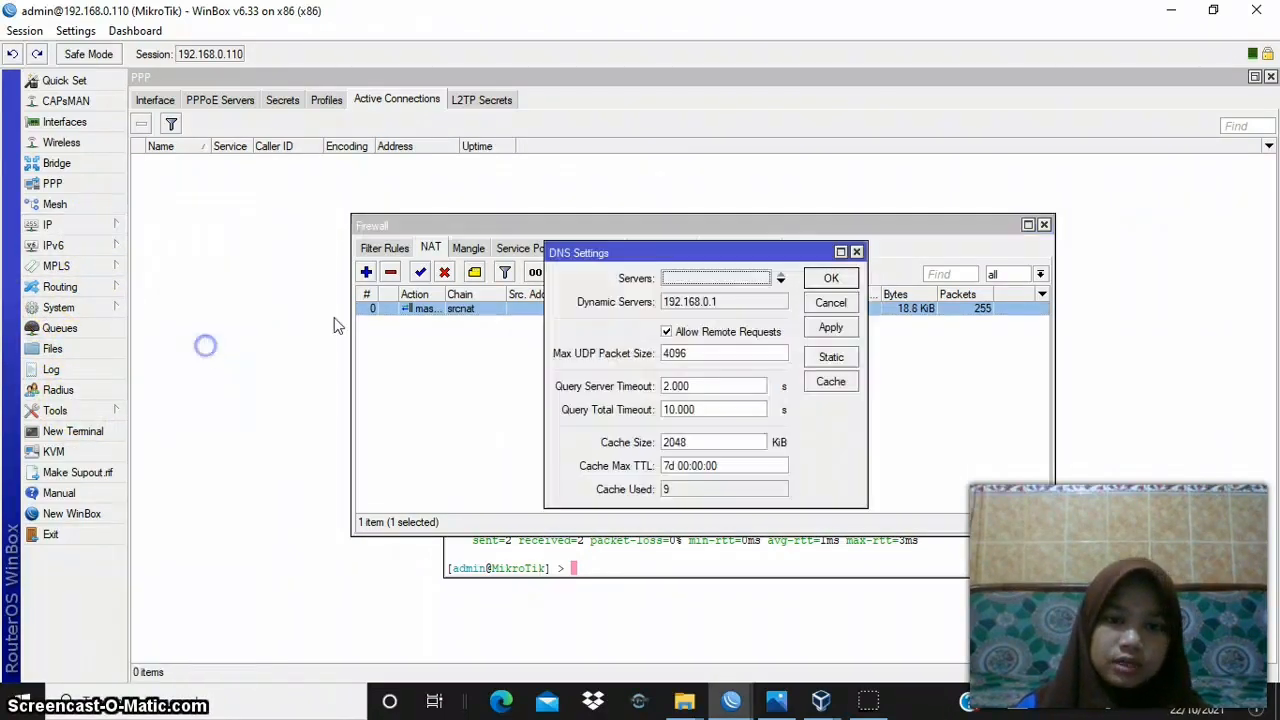
left_click(822, 330)
left_click(840, 281)
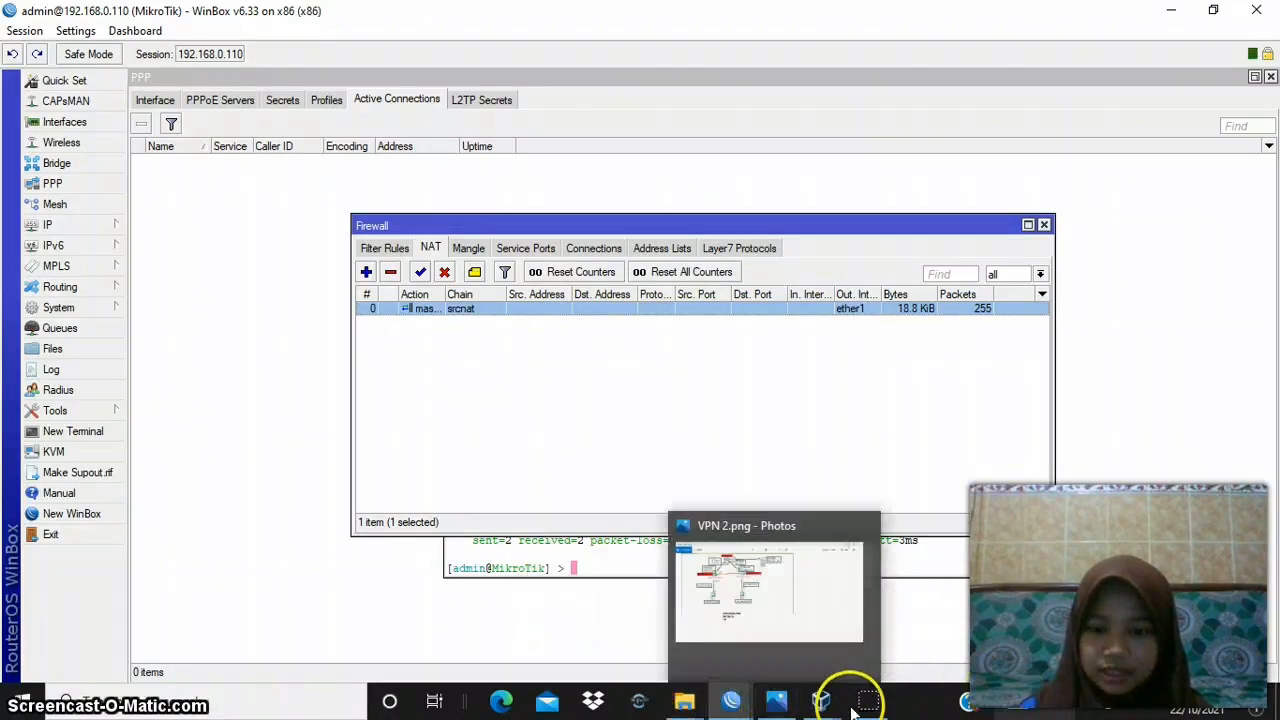
- Switch to windows xp praktek B and ping google.com from a Command Prompt to test its internet access
mouse_move(821, 700)
left_click(925, 642)
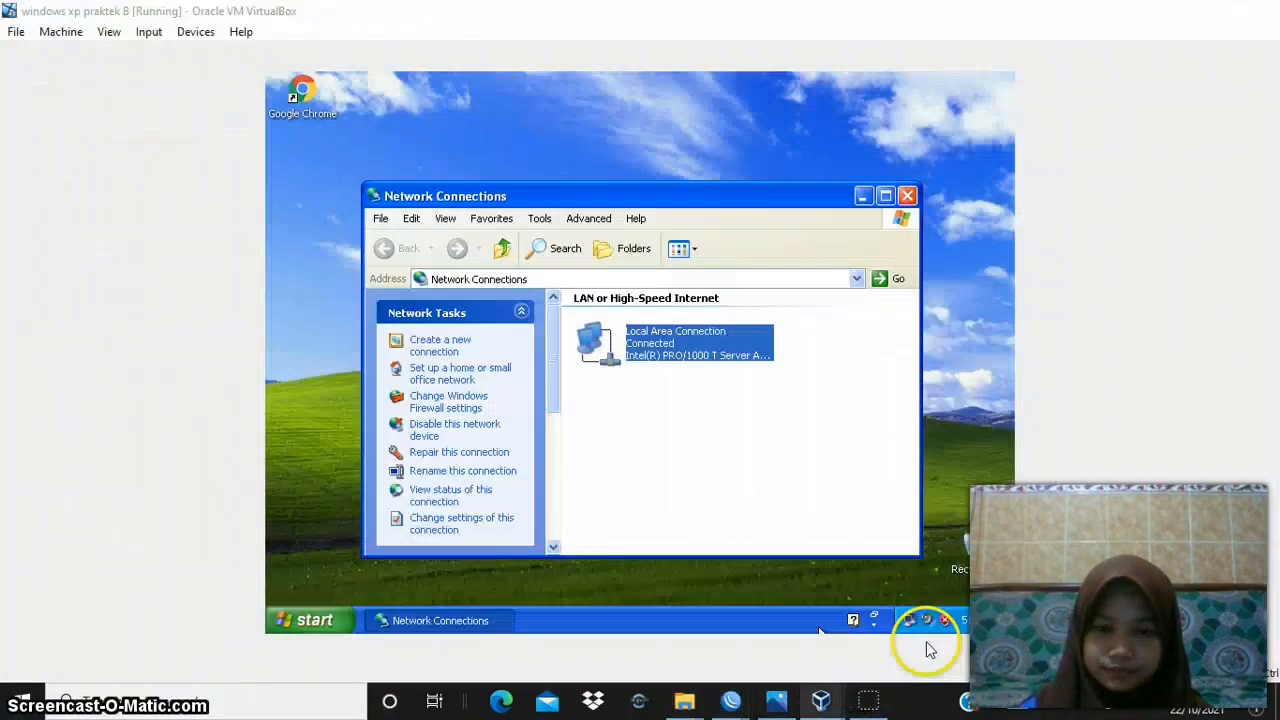
left_click(330, 617)
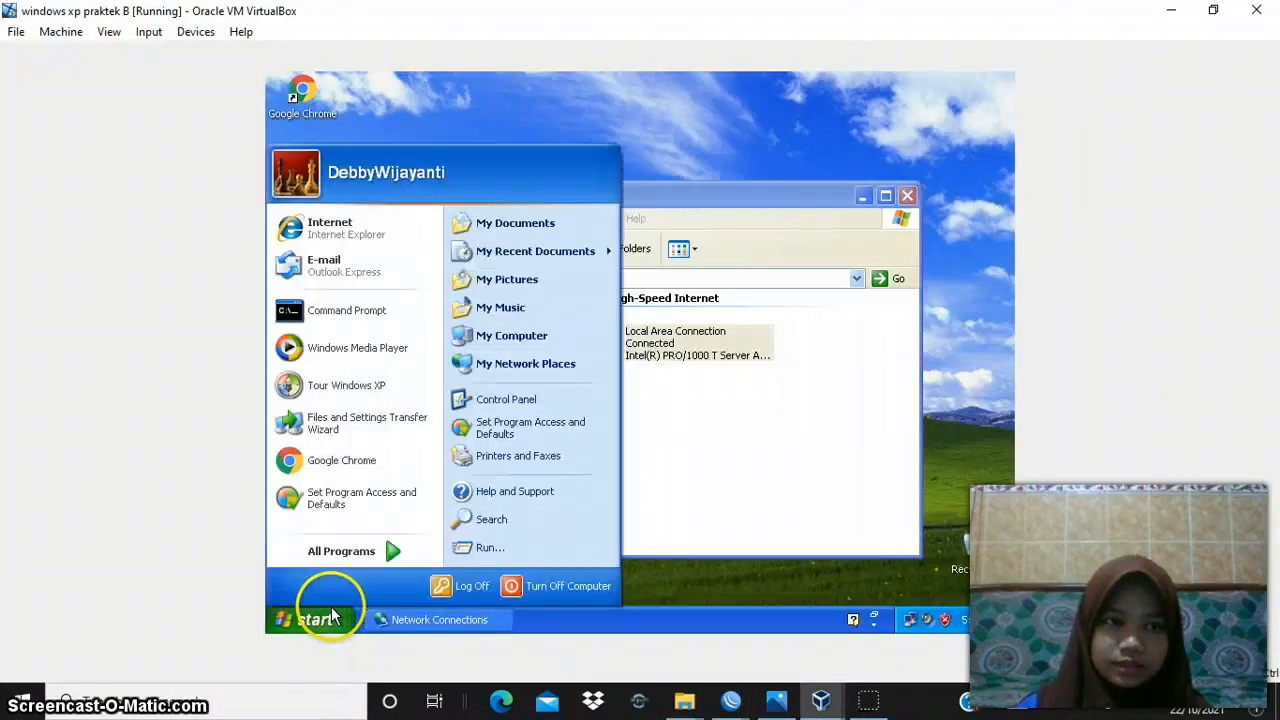
left_click(418, 316)
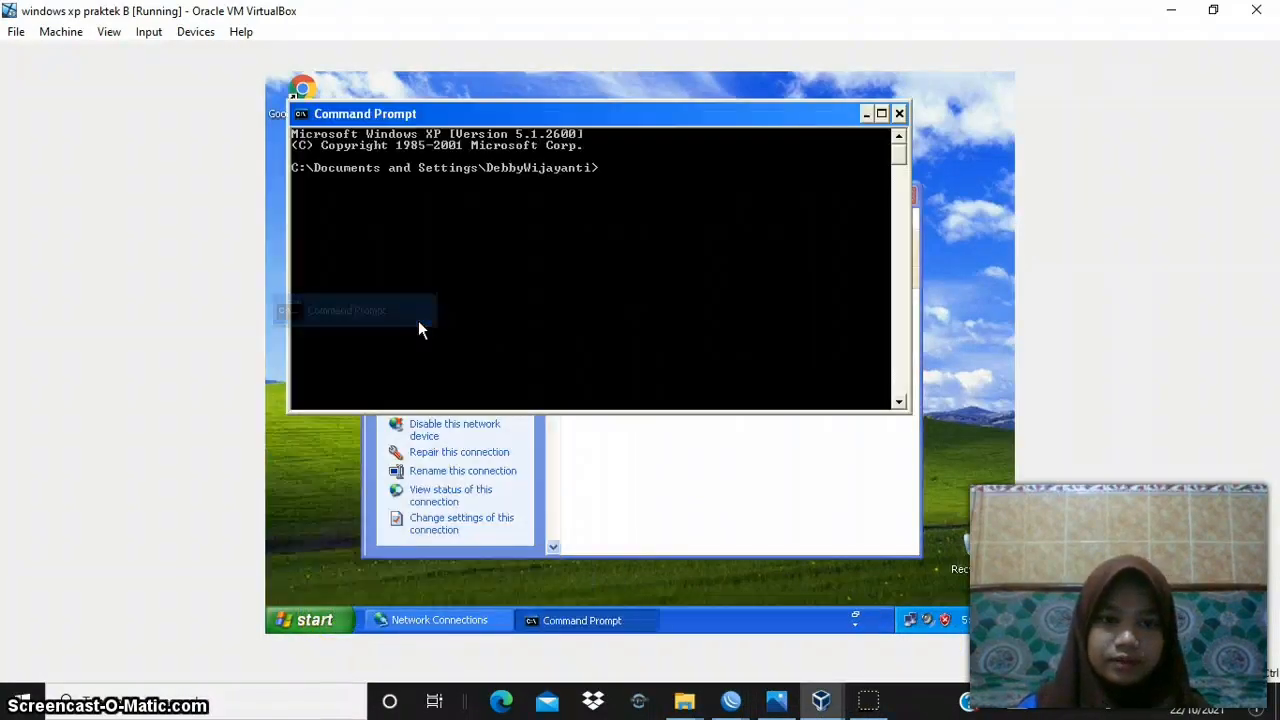
type("ping google.com")
key("Return")
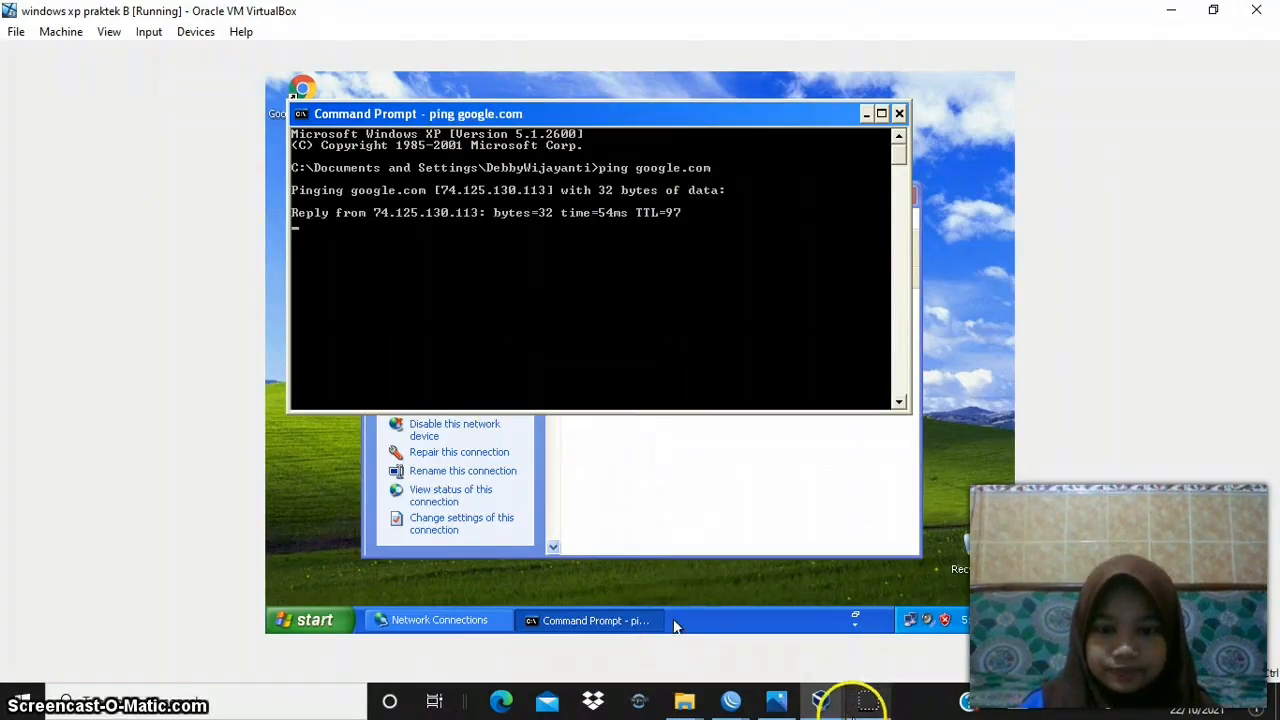
- Switch to windows xp praktek A and ping google.com from a Command Prompt to test its internet access
mouse_move(819, 697)
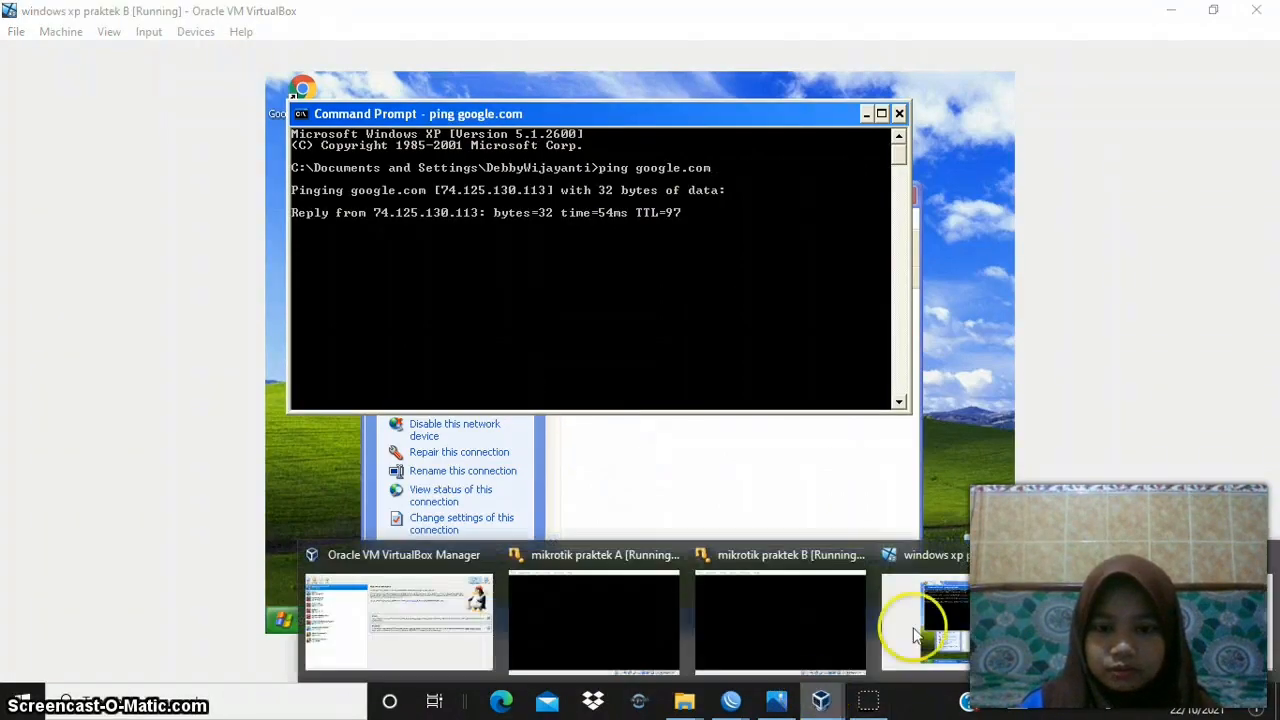
left_click(1122, 624)
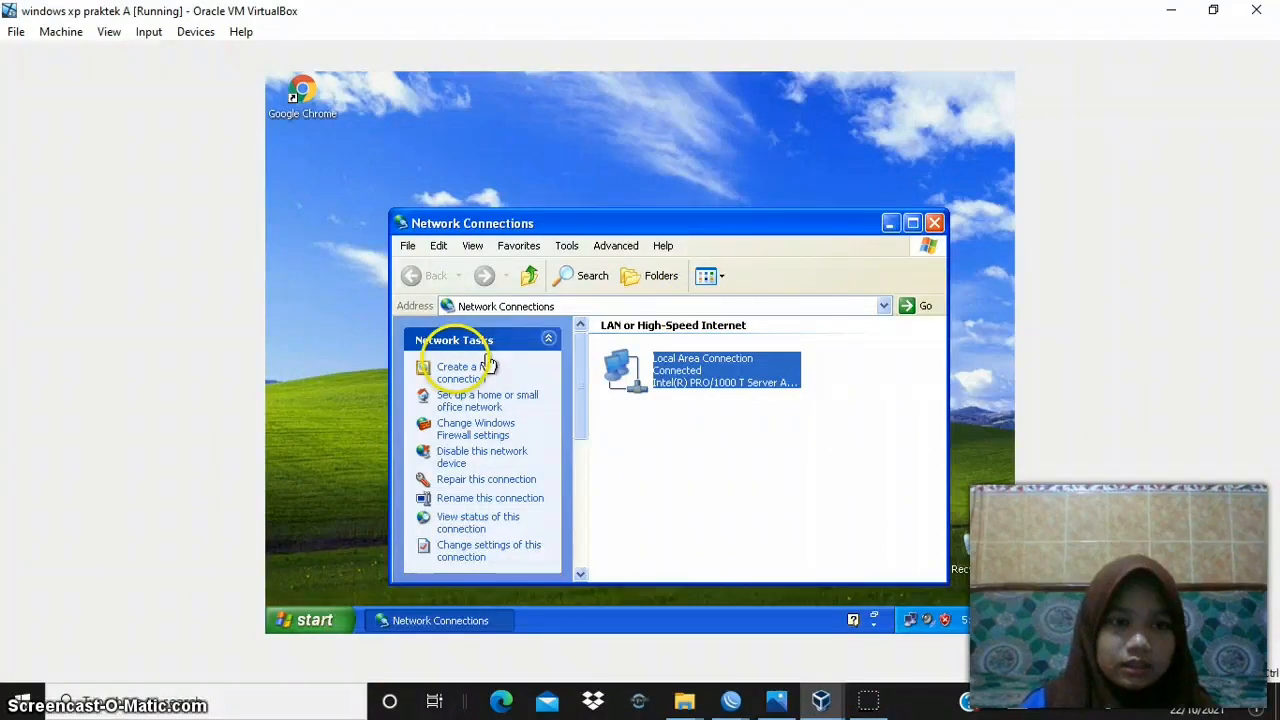
left_click(316, 619)
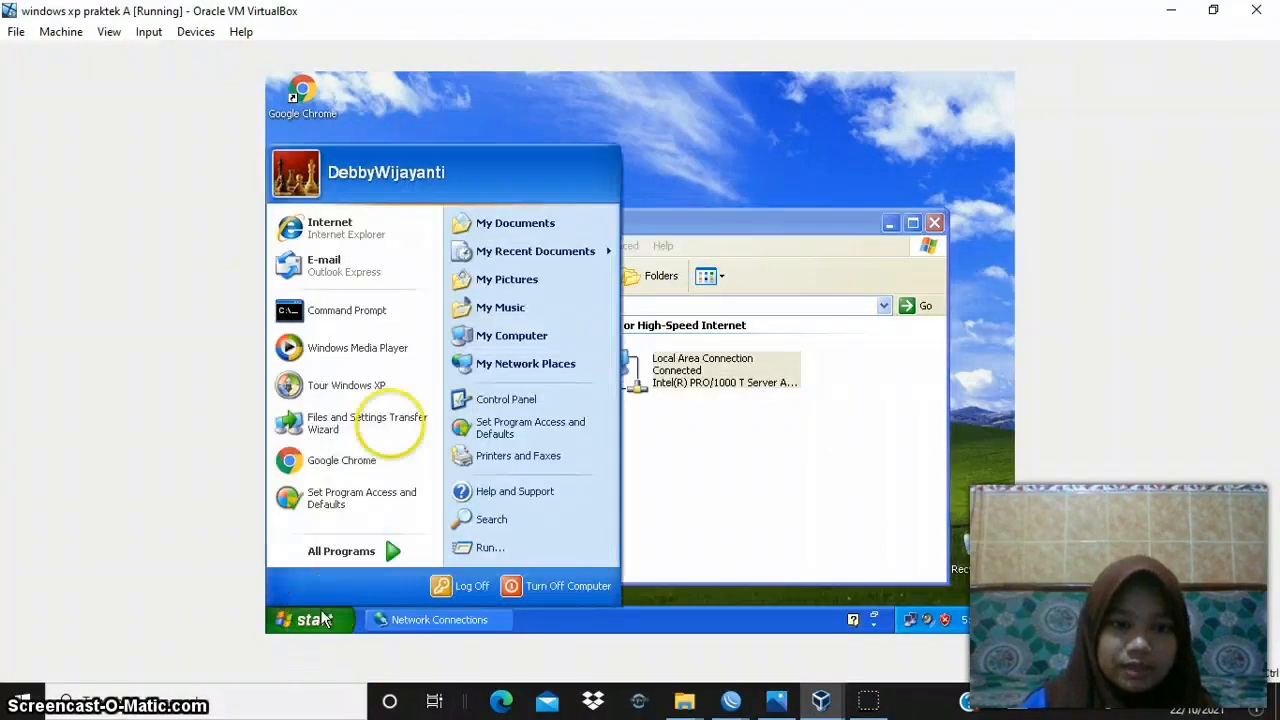
left_click(432, 303)
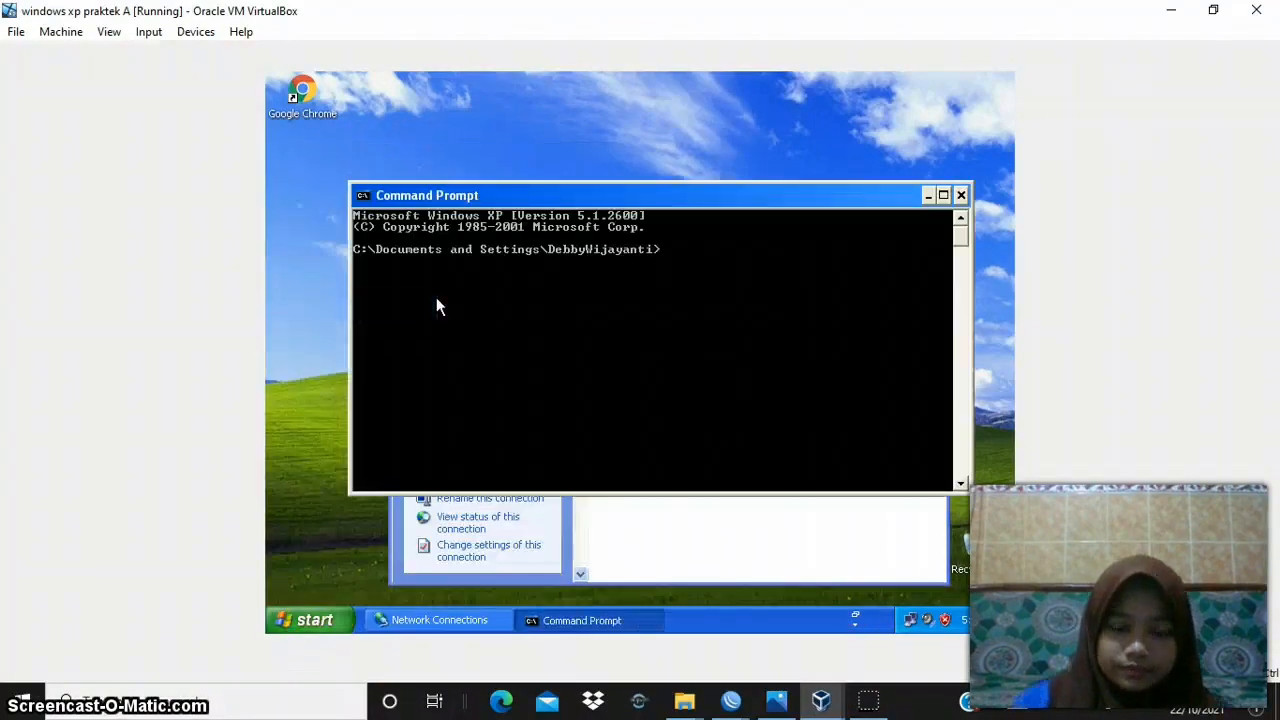
type("ping google/")
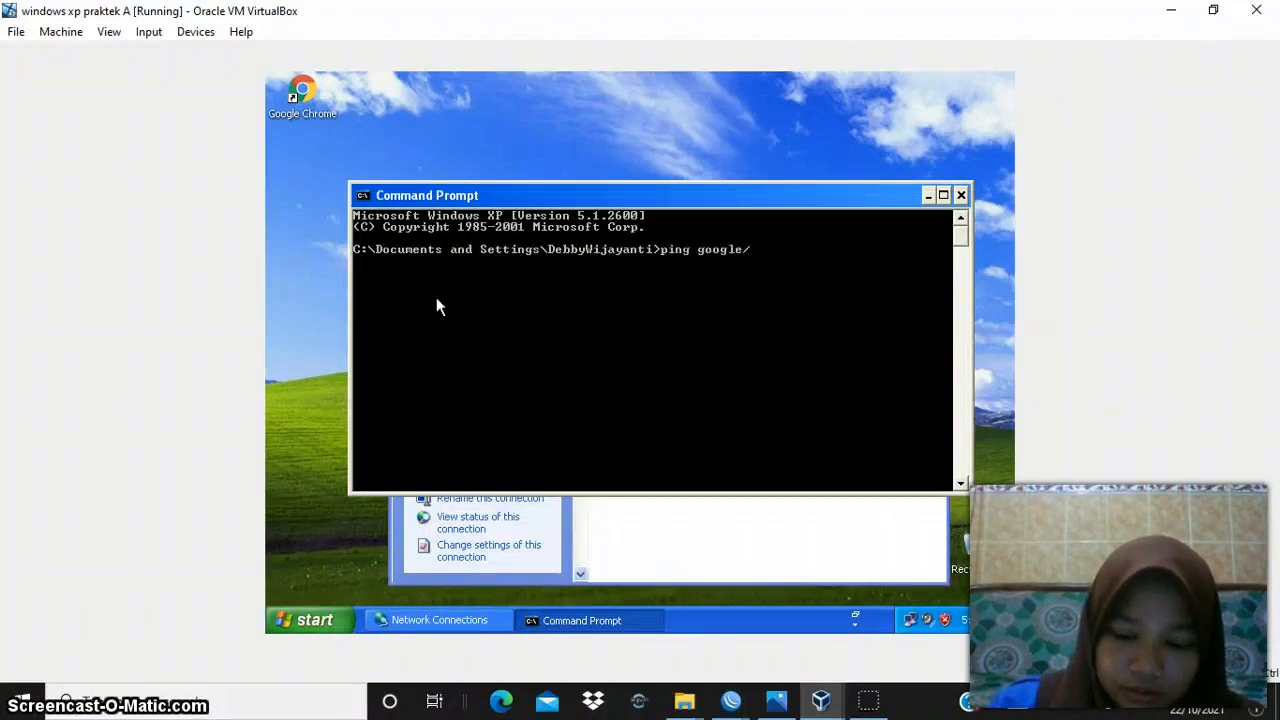
key("BackSpace")
type(".com")
key("Return")
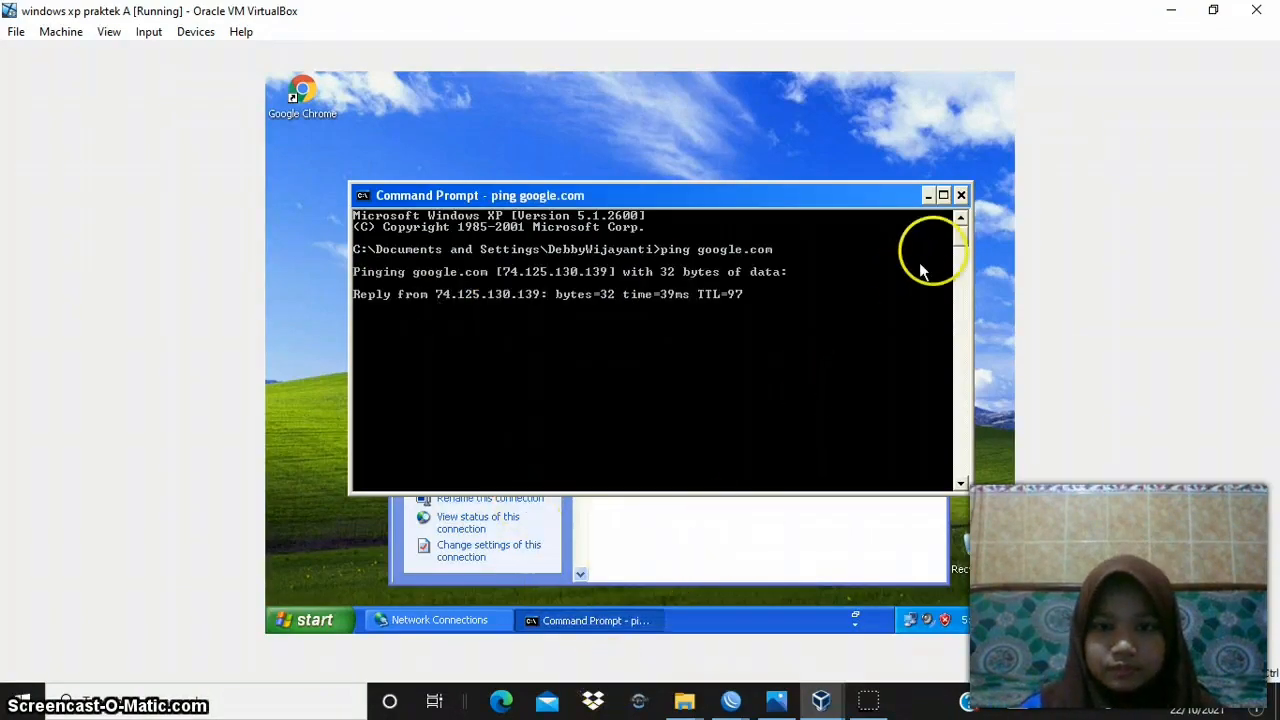
left_click(928, 195)
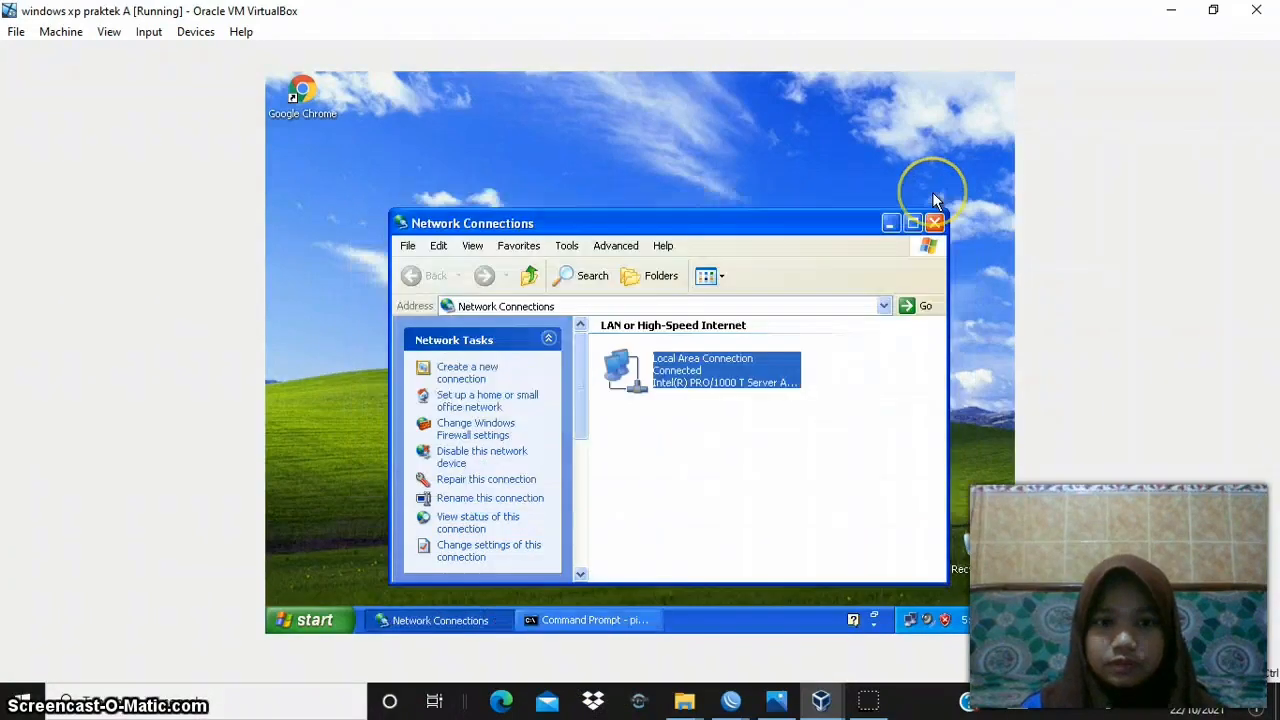
left_click(876, 713)
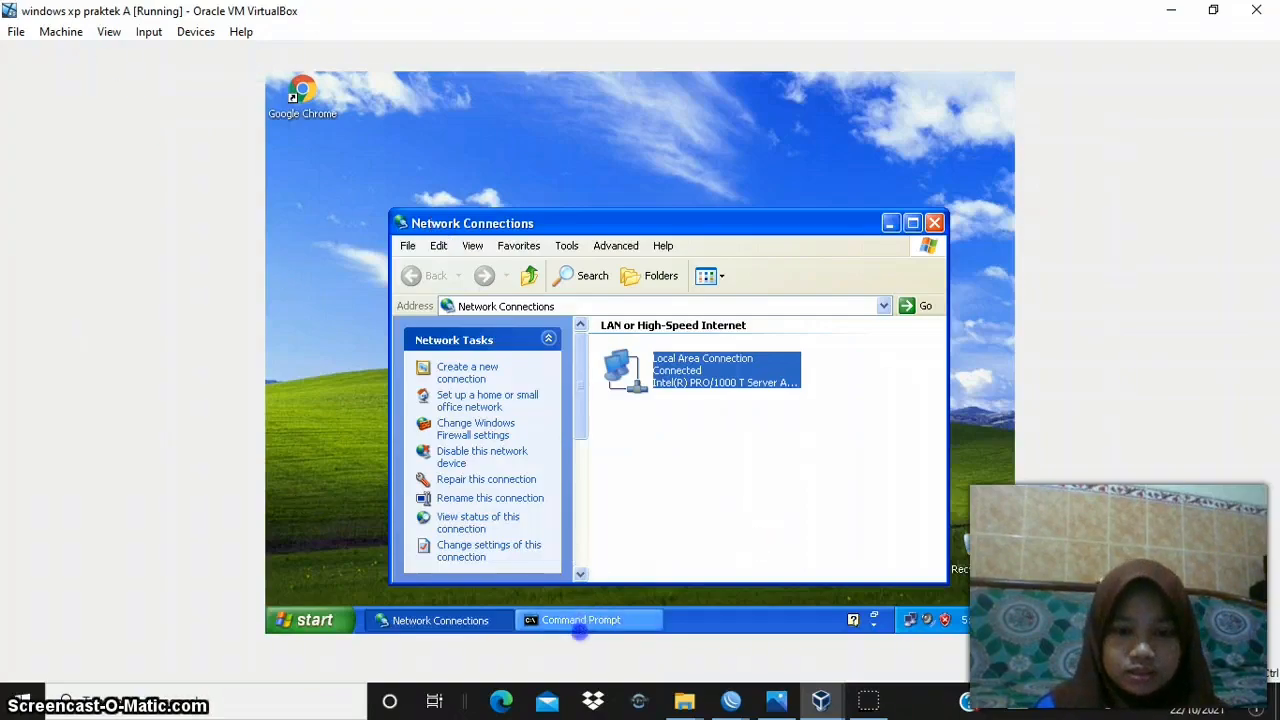
- Repeat the google.com ping in the already open Command Prompt of windows xp praktek A
left_click(580, 622)
key("Up")
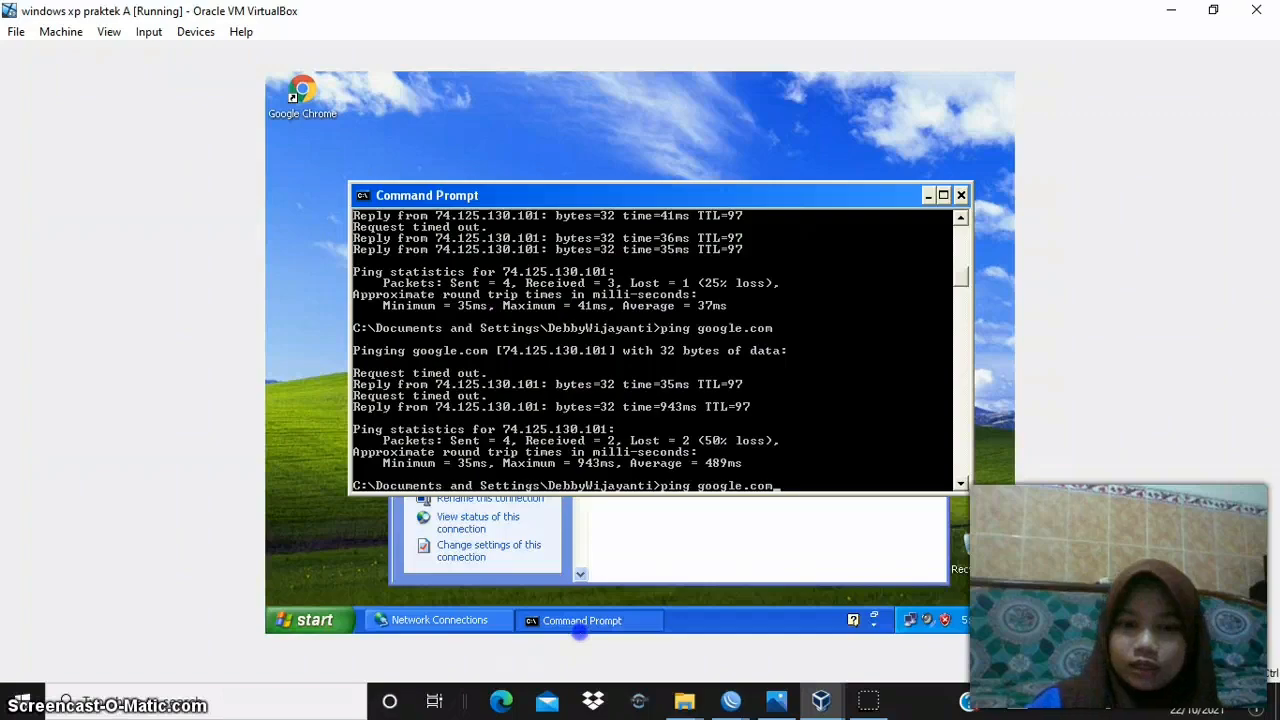
key("Return")
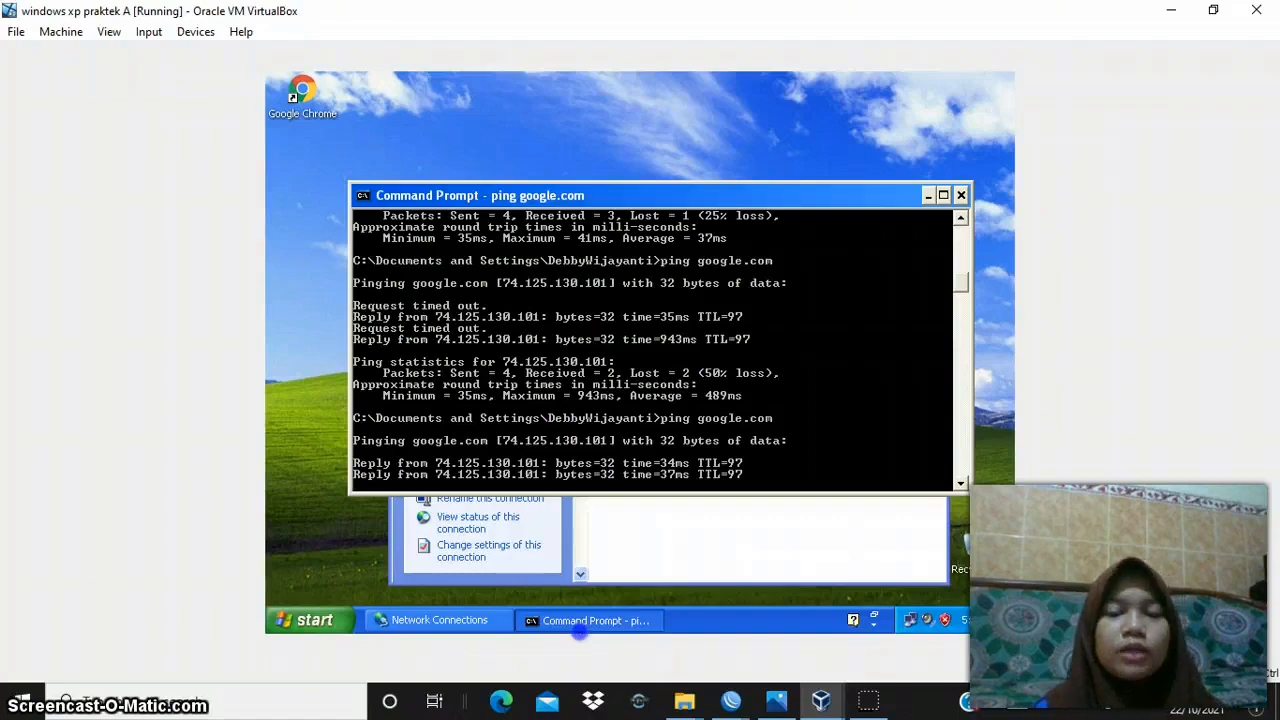
left_click(309, 368)
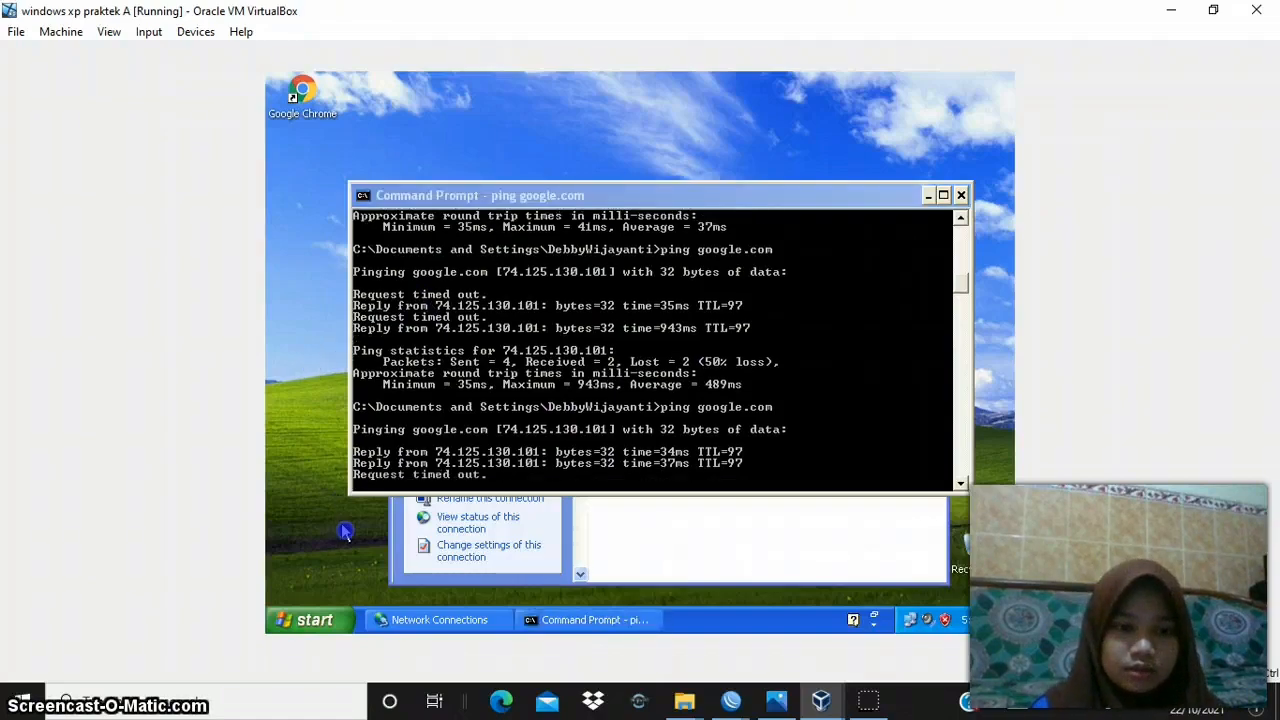
- Start a new network connection to the workplace network, using the Virtual Private Network connection type
left_click(405, 620)
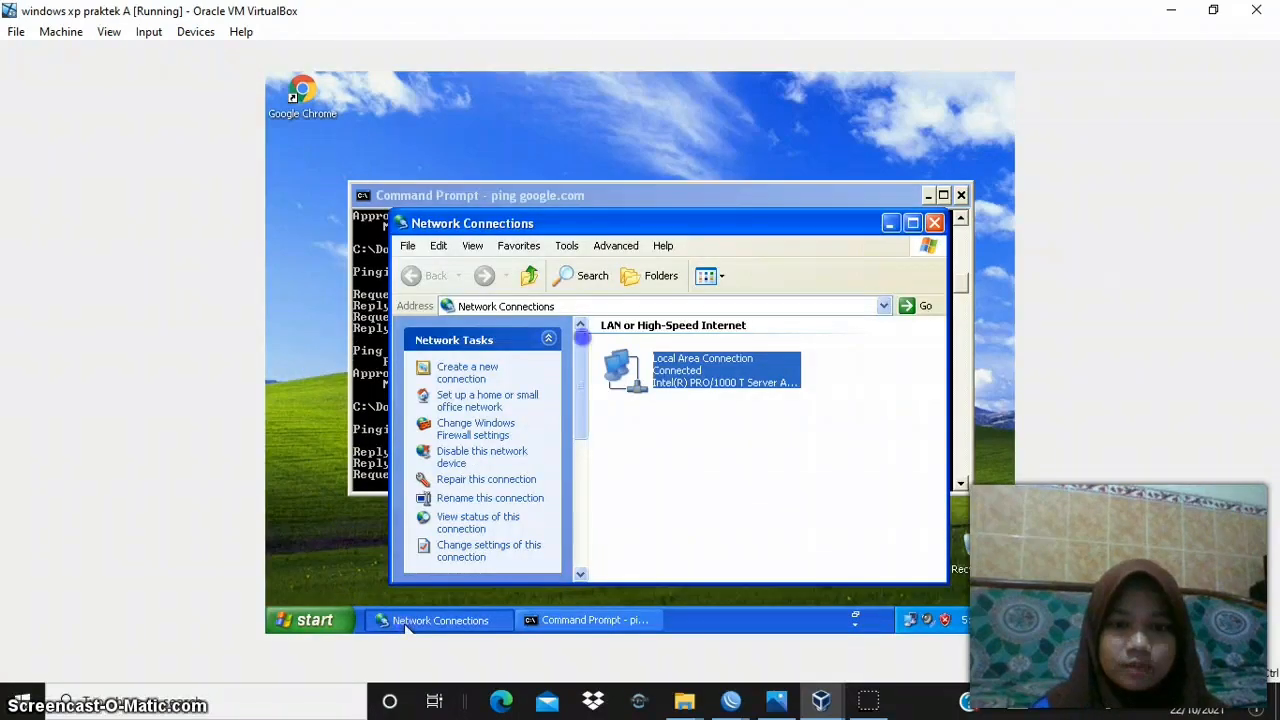
left_click(470, 380)
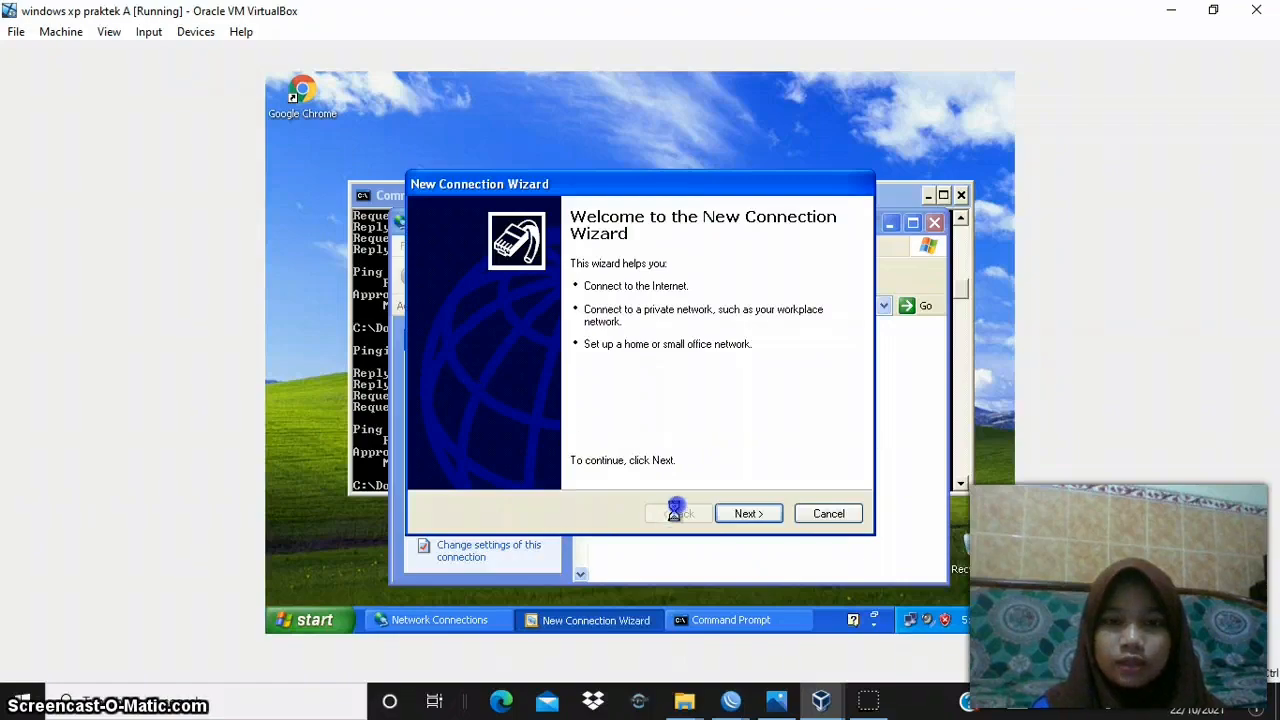
left_click(738, 513)
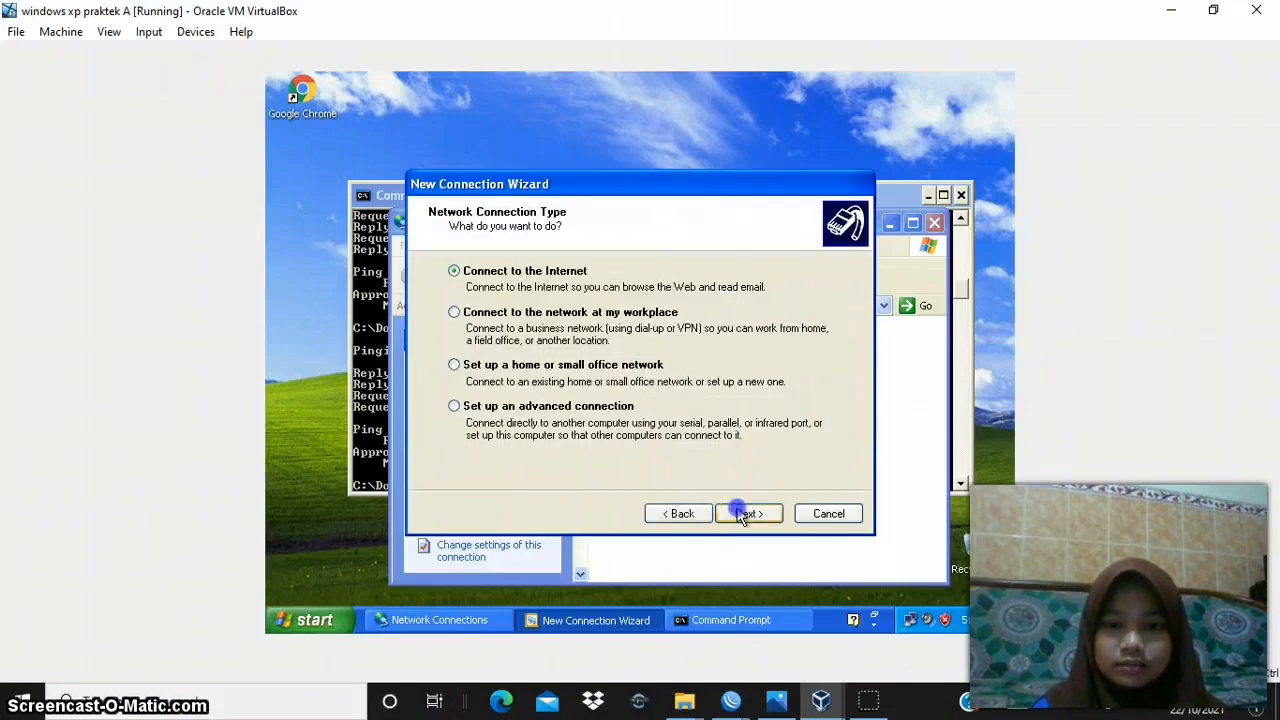
left_click(665, 312)
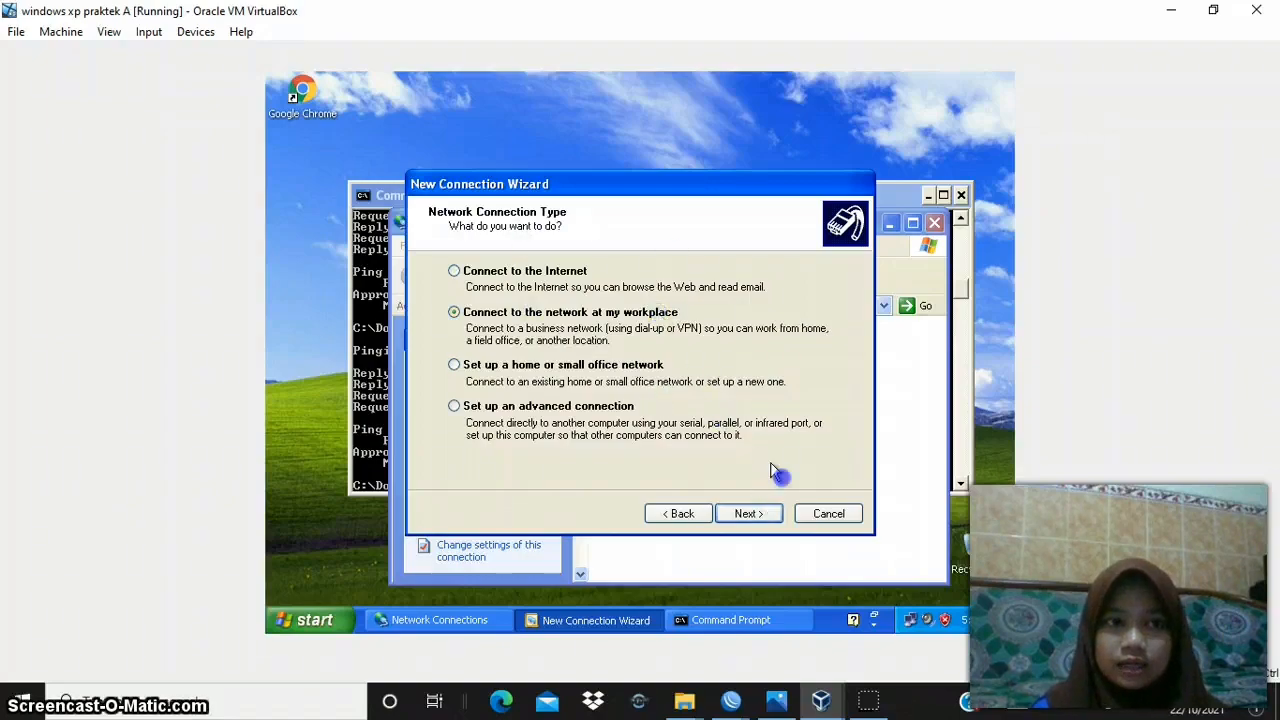
left_click(766, 514)
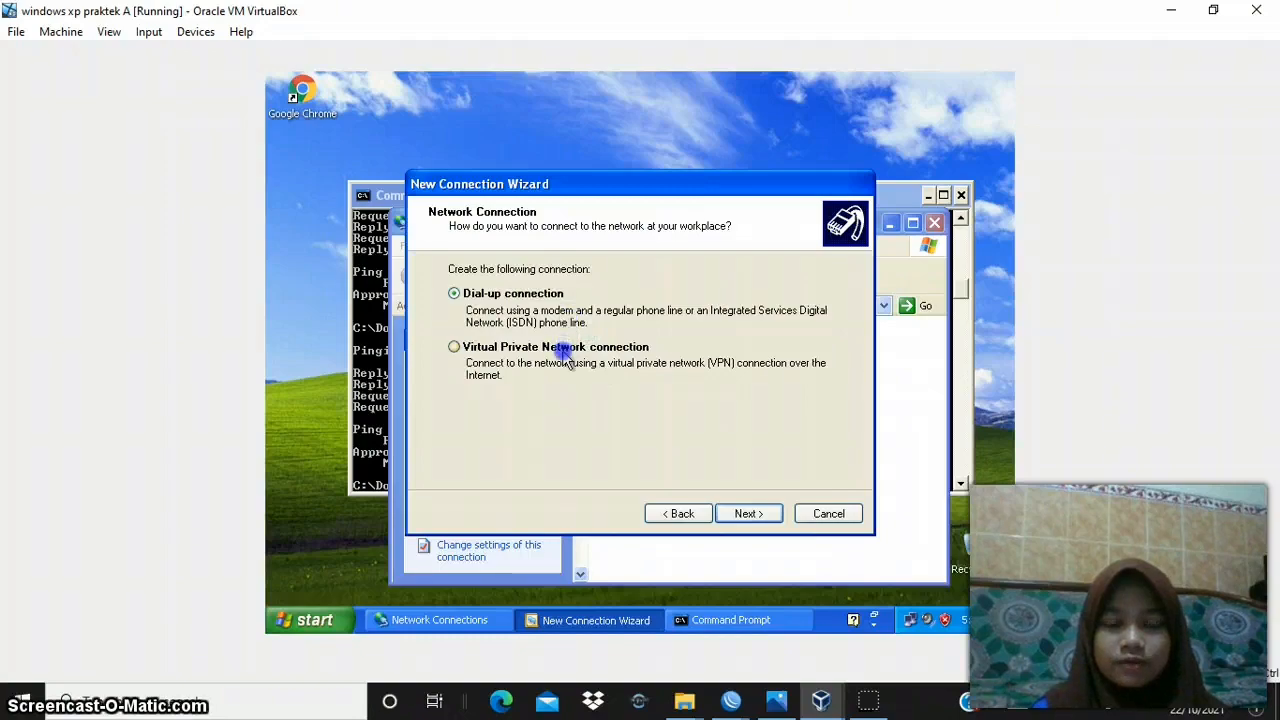
left_click(752, 513)
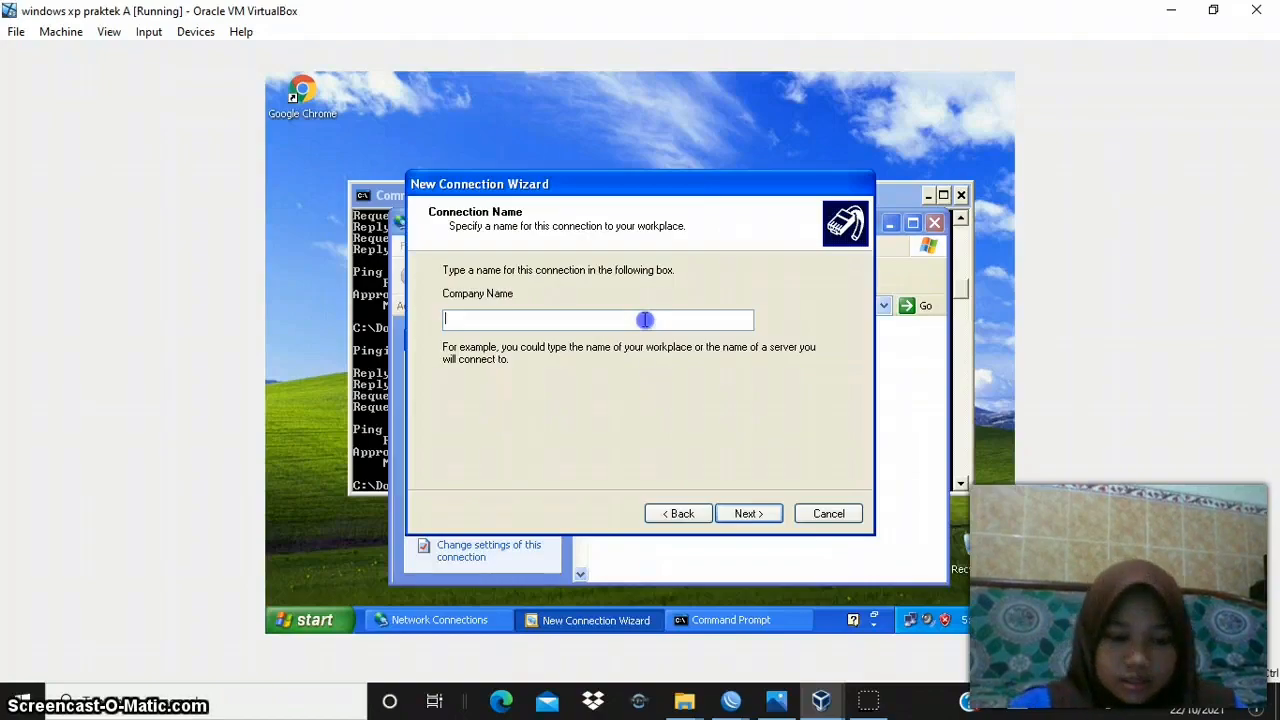
- Name the new VPN connection dilavpn1 and continue to the VPN server selection
type("dilavpn1")
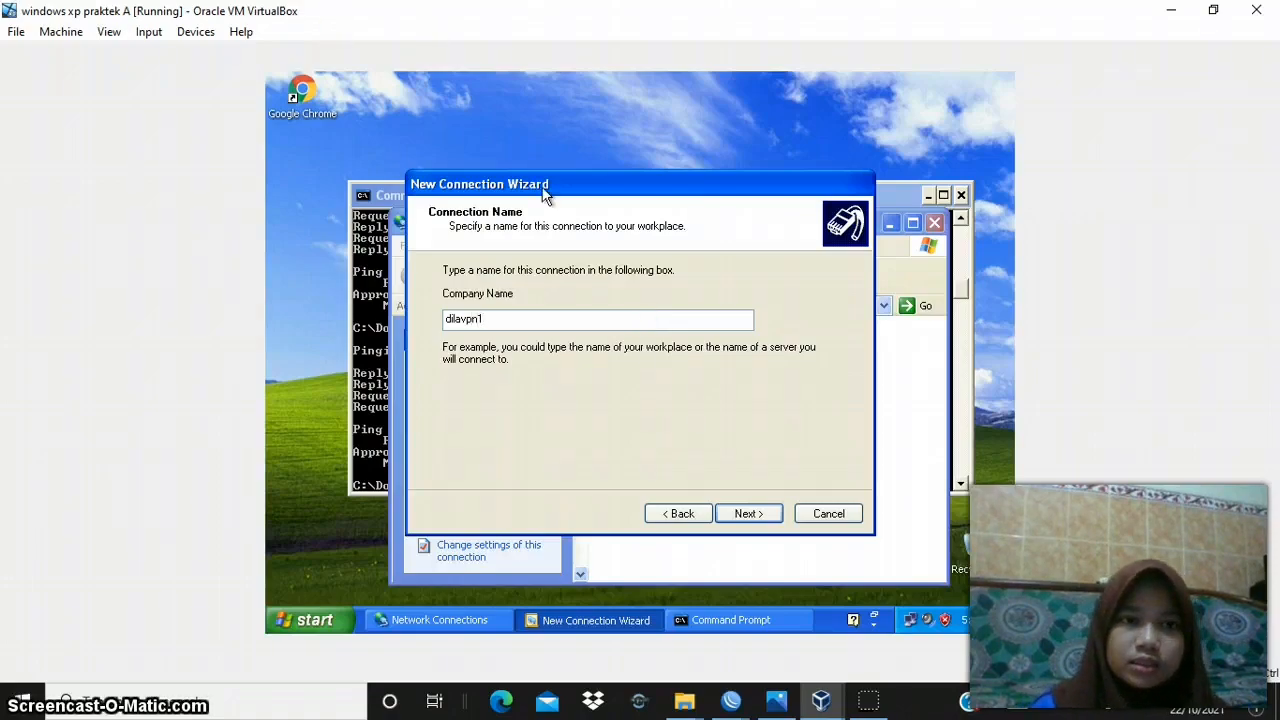
key("BackSpace")
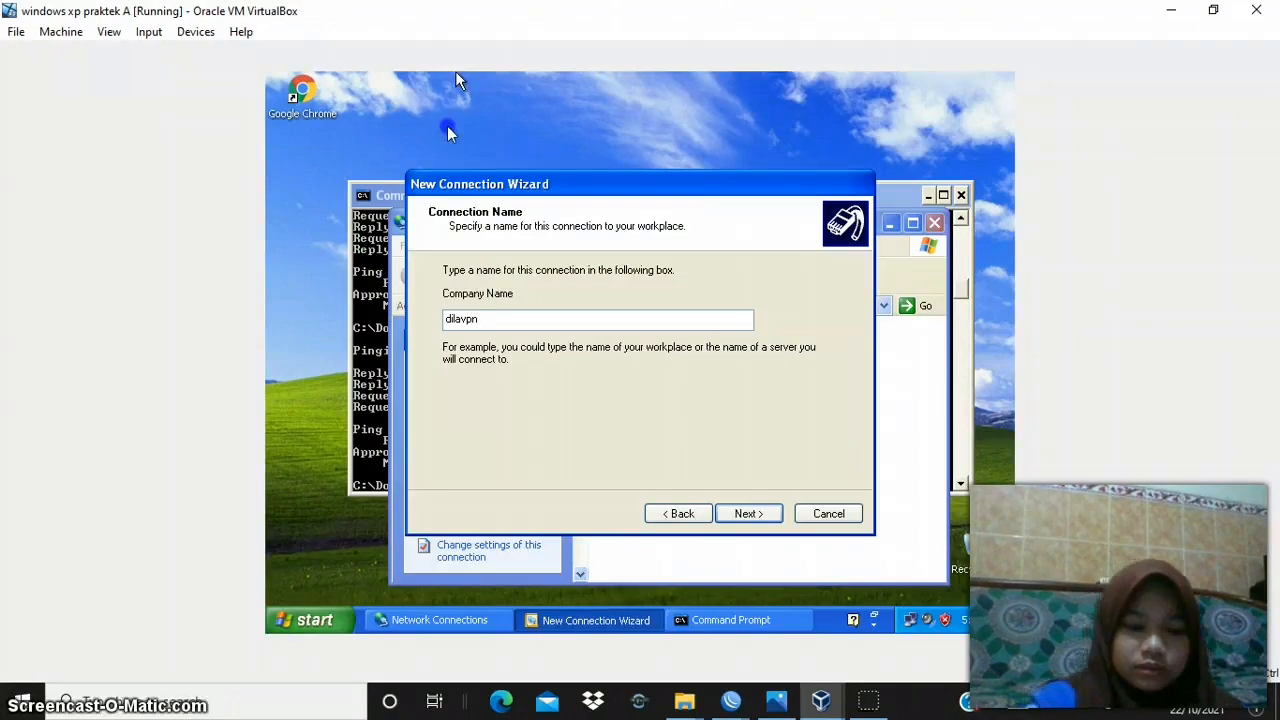
type("1")
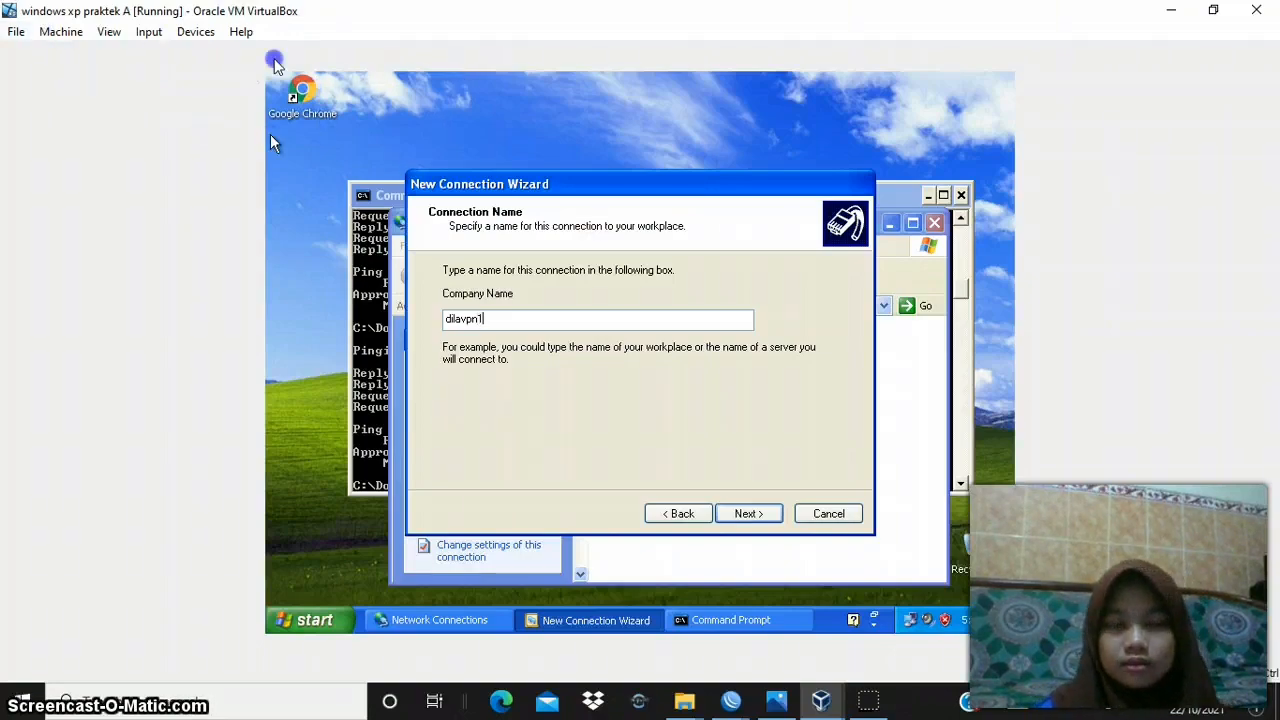
left_click(765, 516)
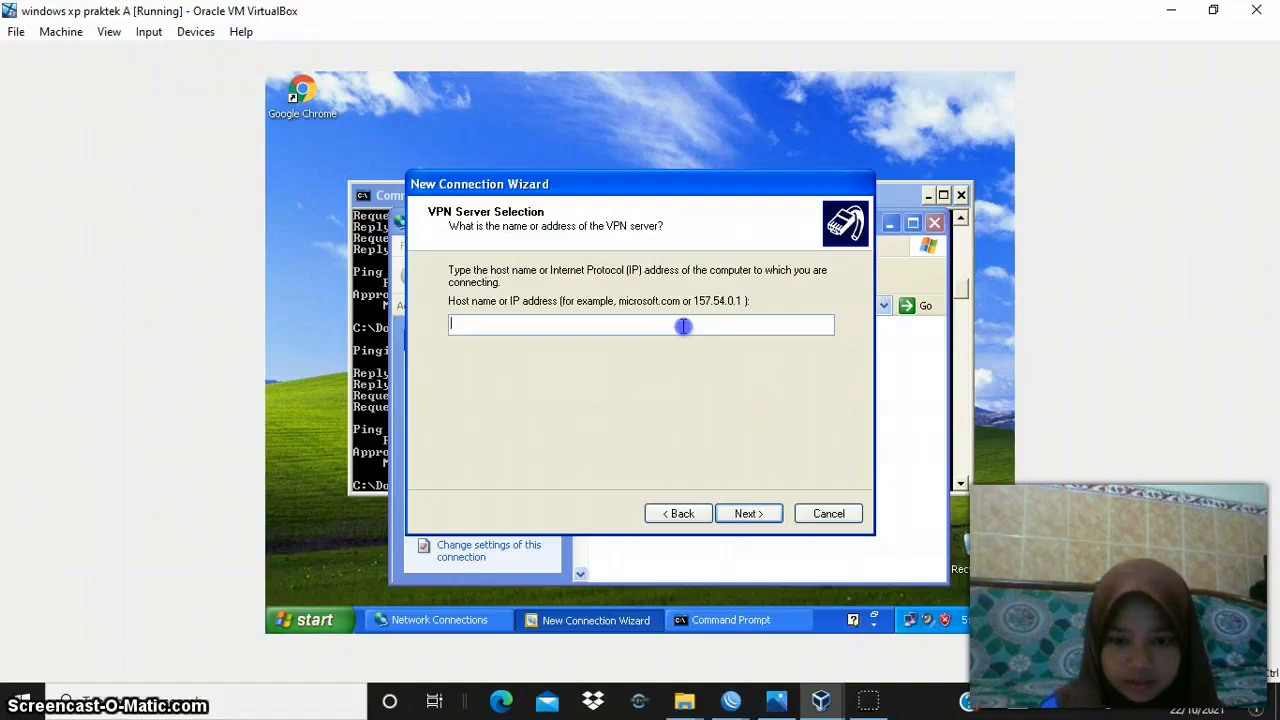
- Check router A's address in its WinBox session, set the VPN server address to 192.168.0.109, and finish creating the connection
mouse_move(748, 703)
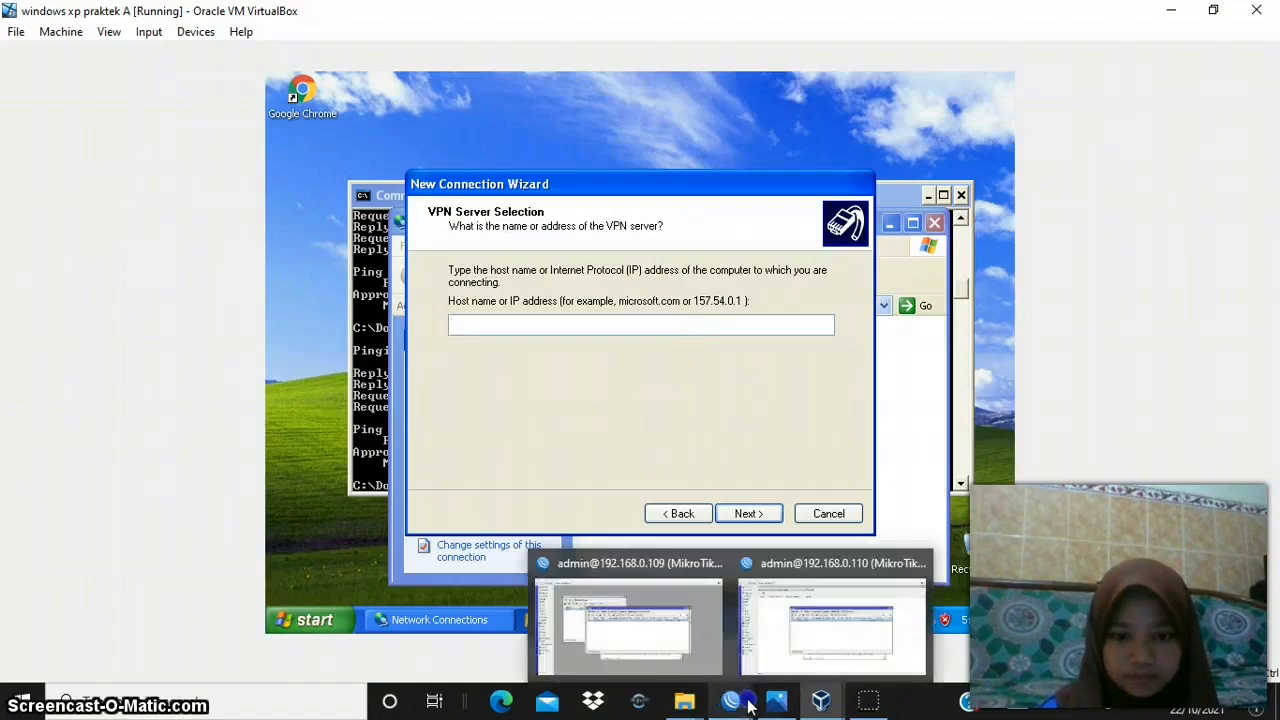
mouse_move(700, 640)
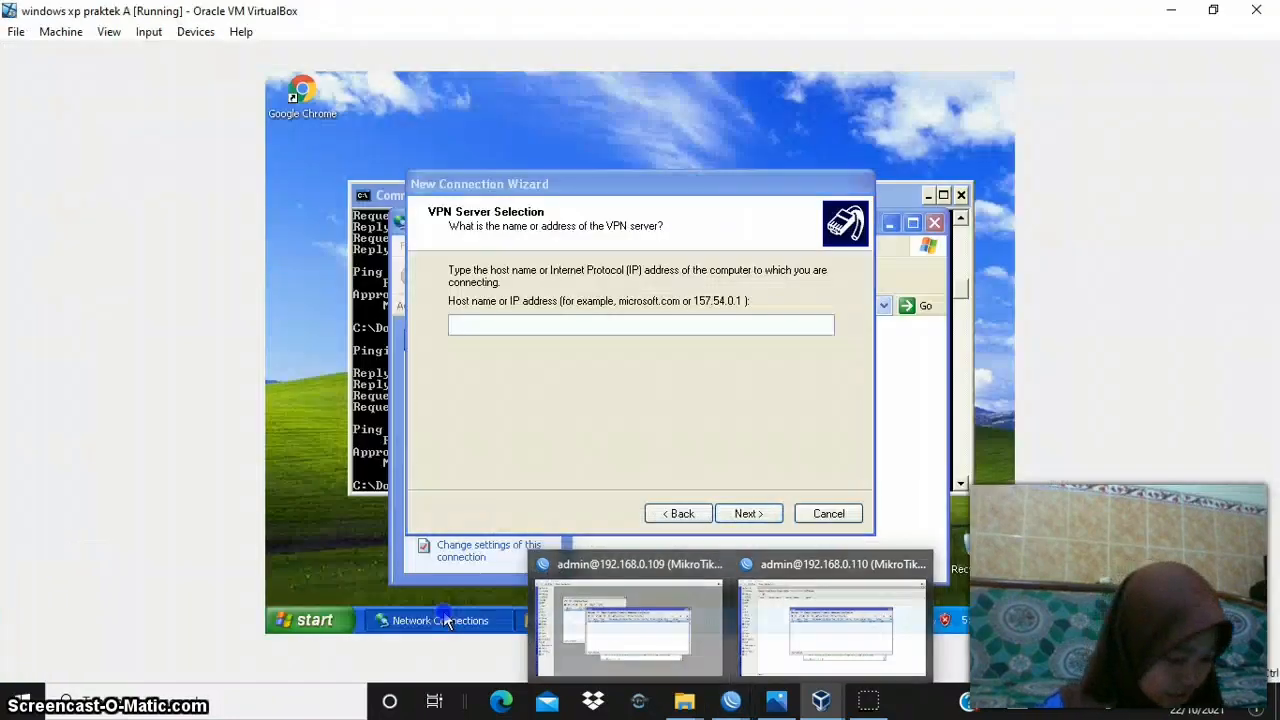
left_click(445, 621)
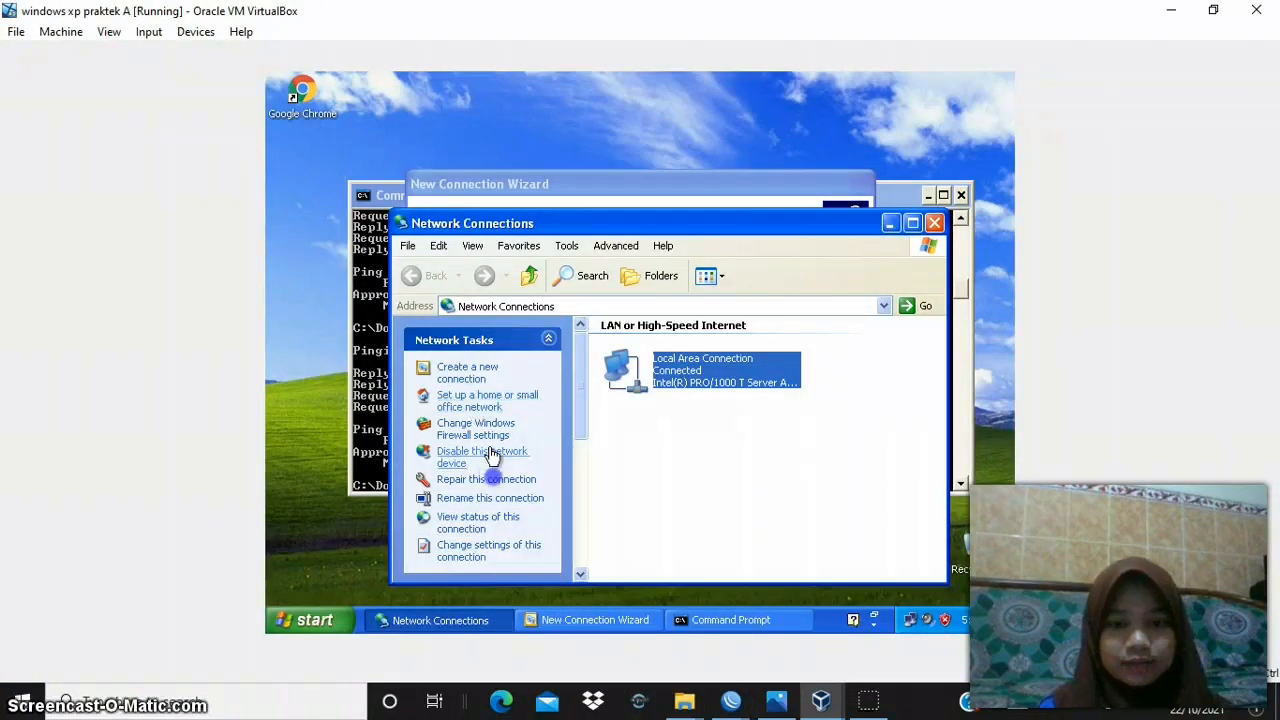
left_click(607, 621)
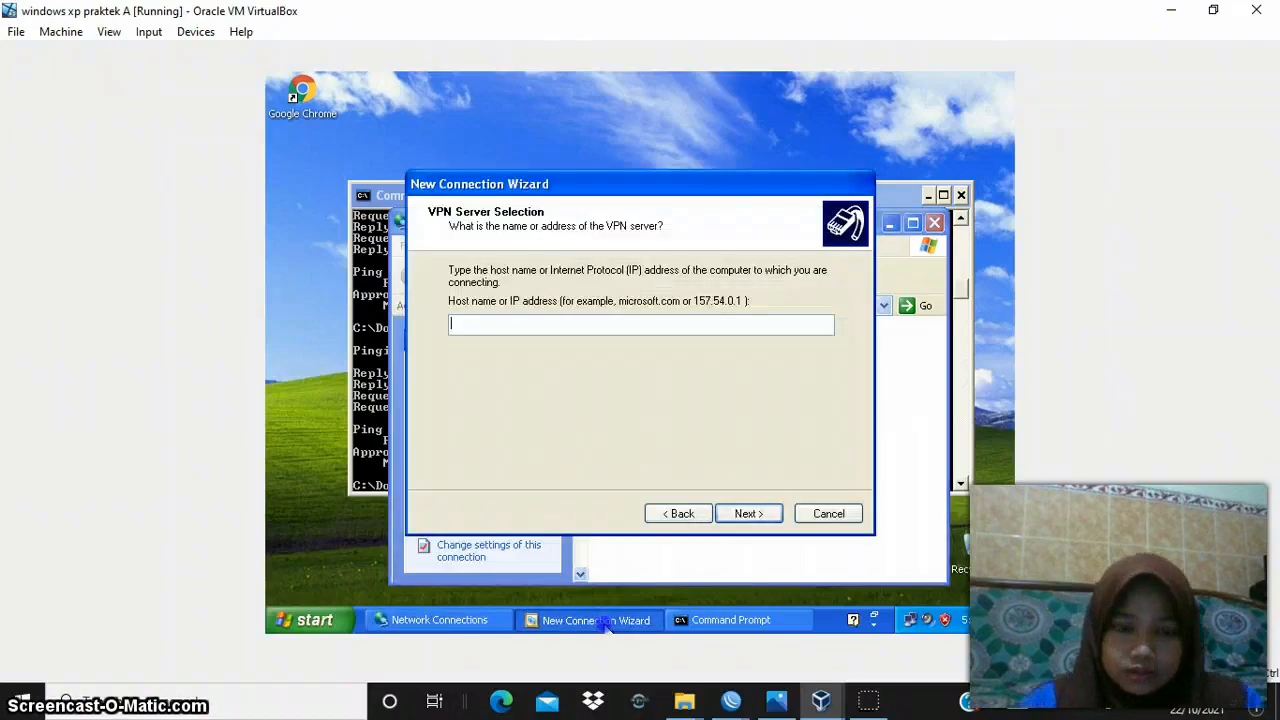
type("192.168.0.109")
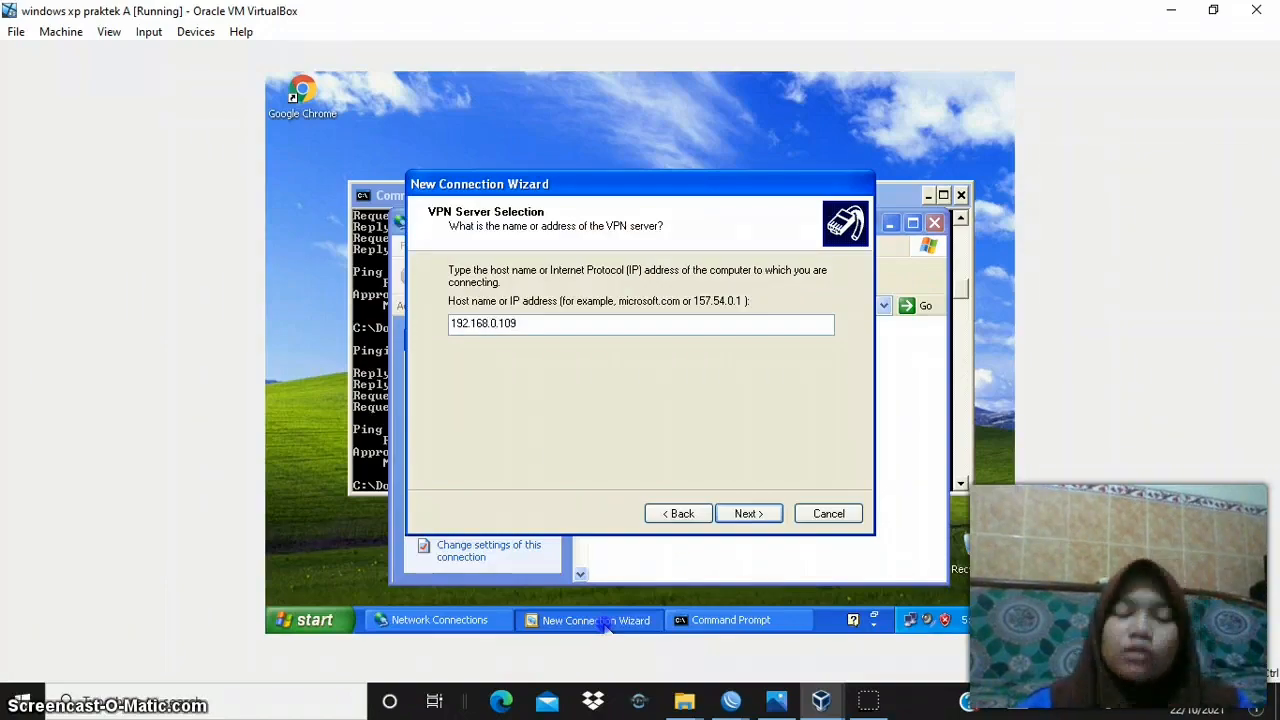
left_click(767, 516)
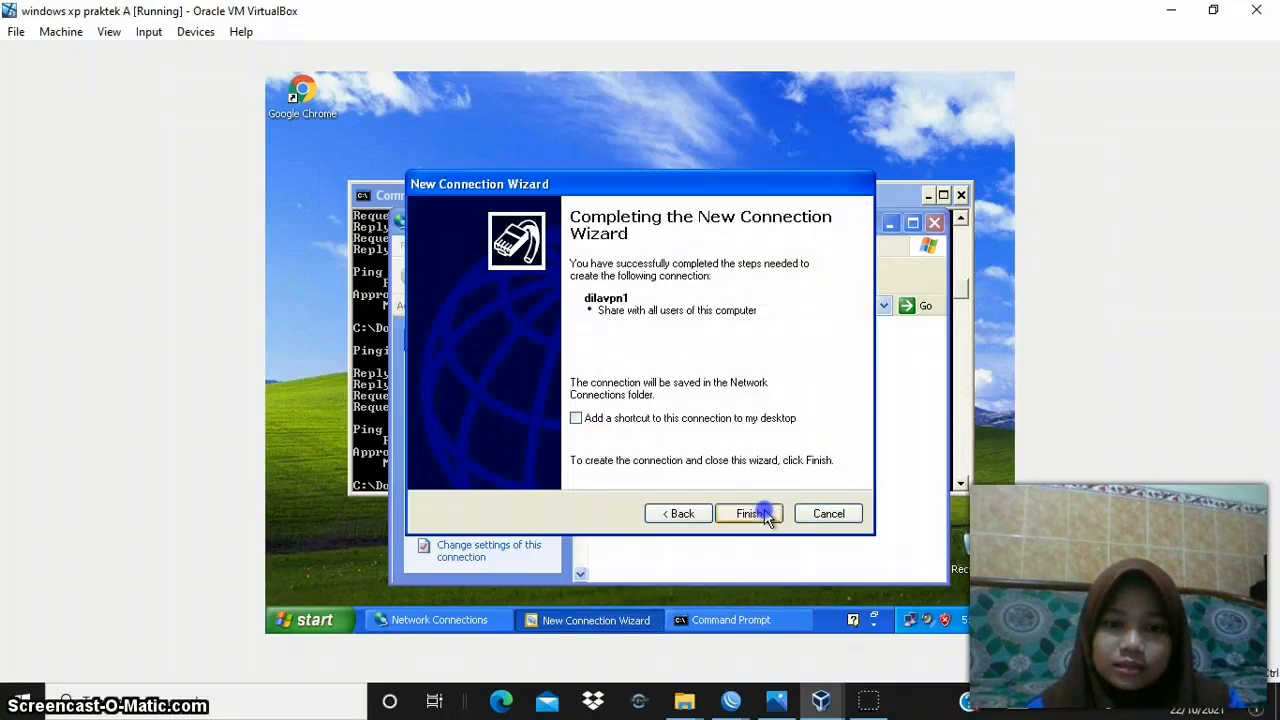
left_click(760, 513)
- Enter pptp2 as the user name for connecting to dilavpn1
left_click(654, 394)
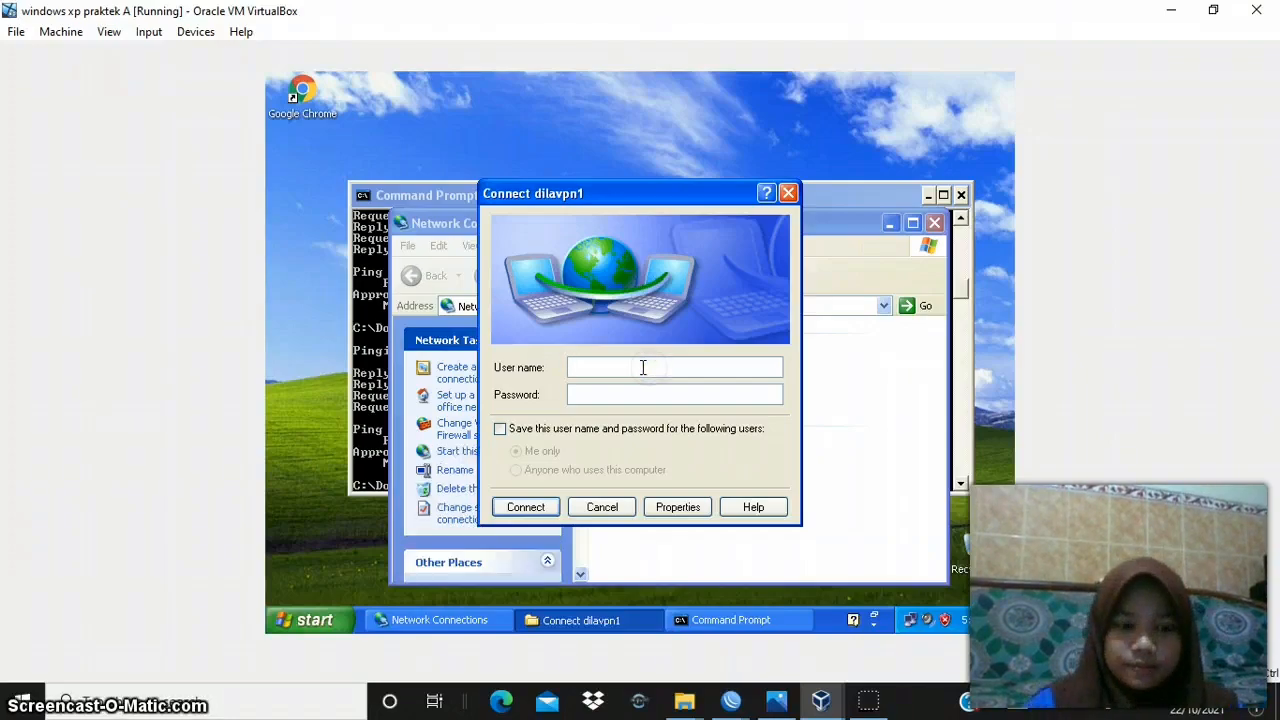
type("pr")
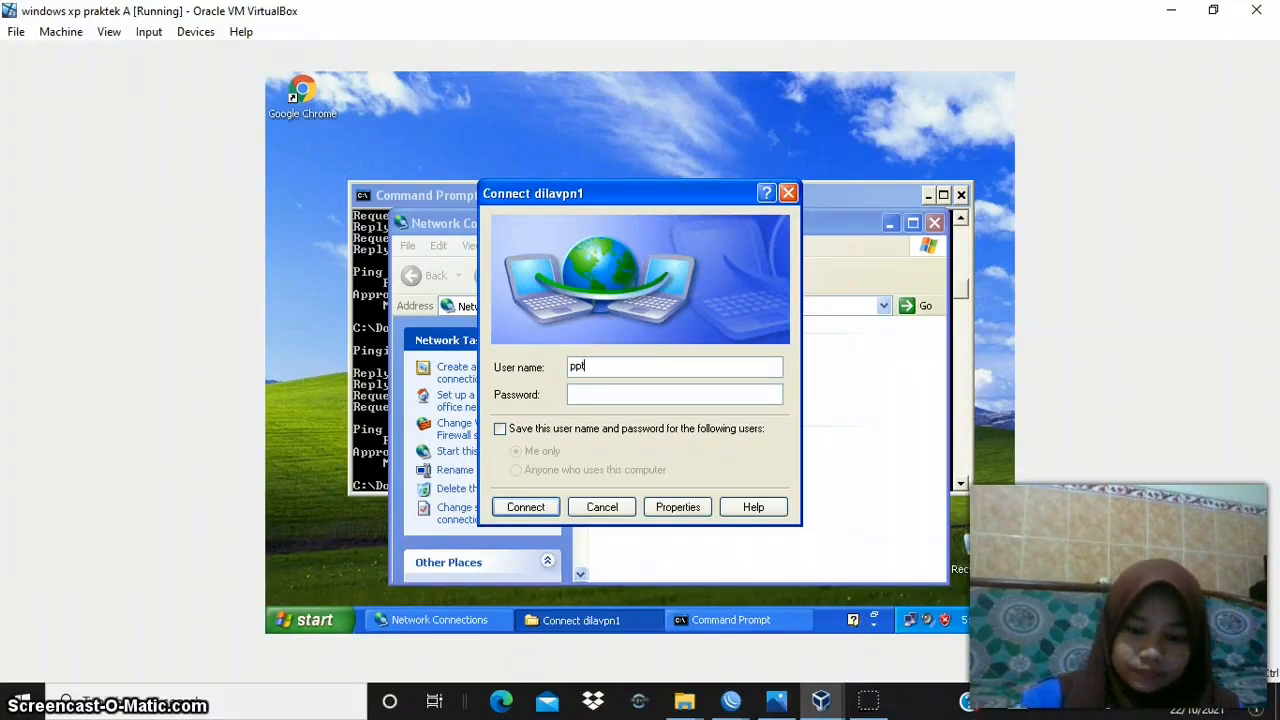
left_click(646, 396)
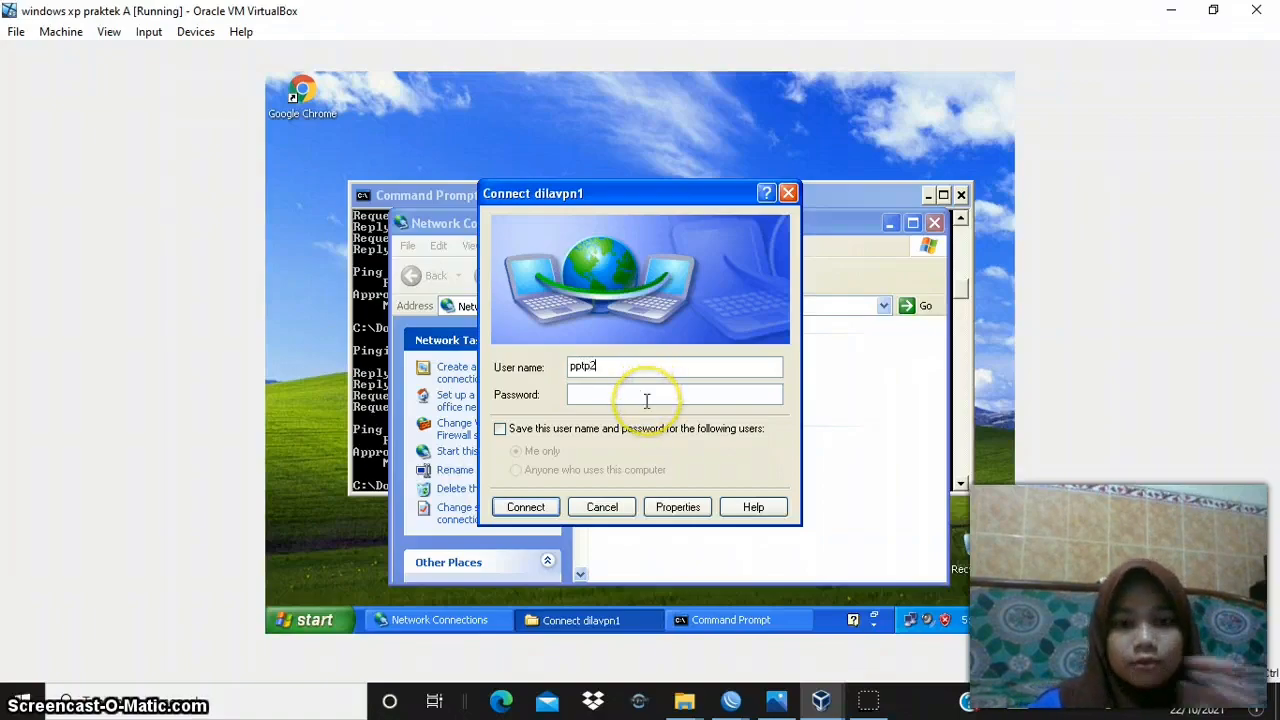
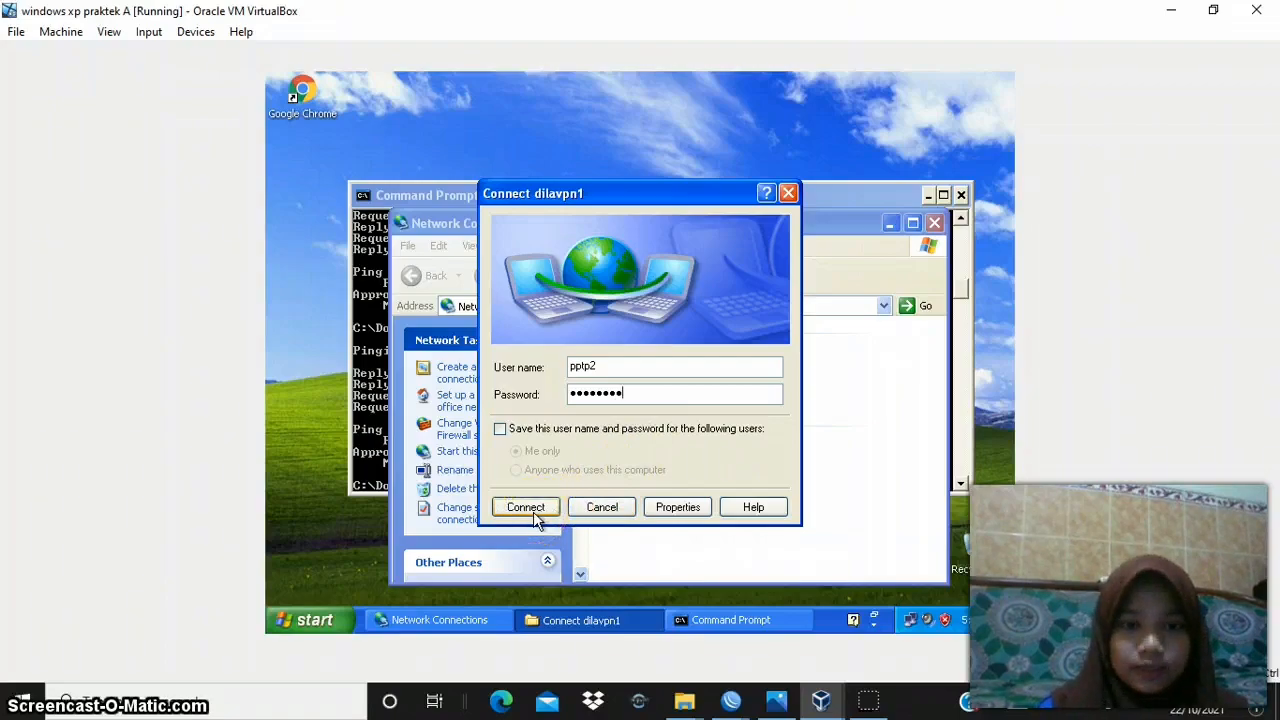
- Establish the dilavpn1 connection with the entered credentials and check its entry under Virtual Private Network
left_click(525, 507)
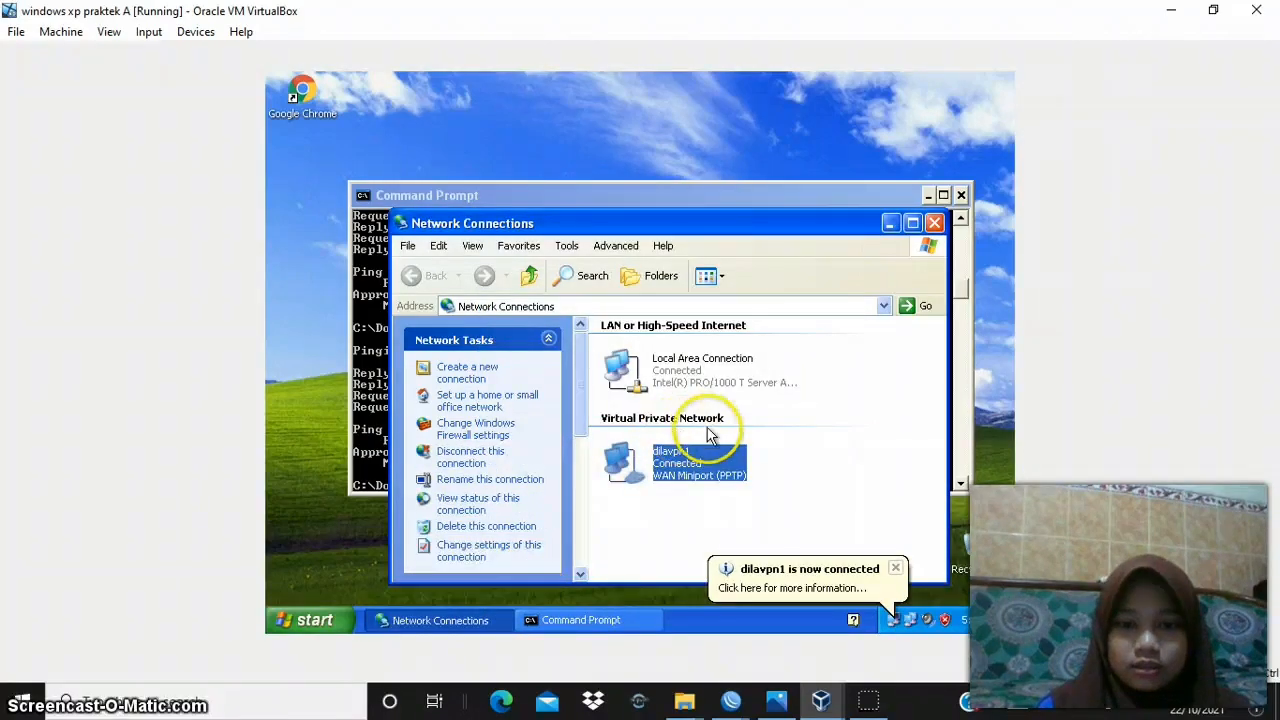
left_click(715, 490)
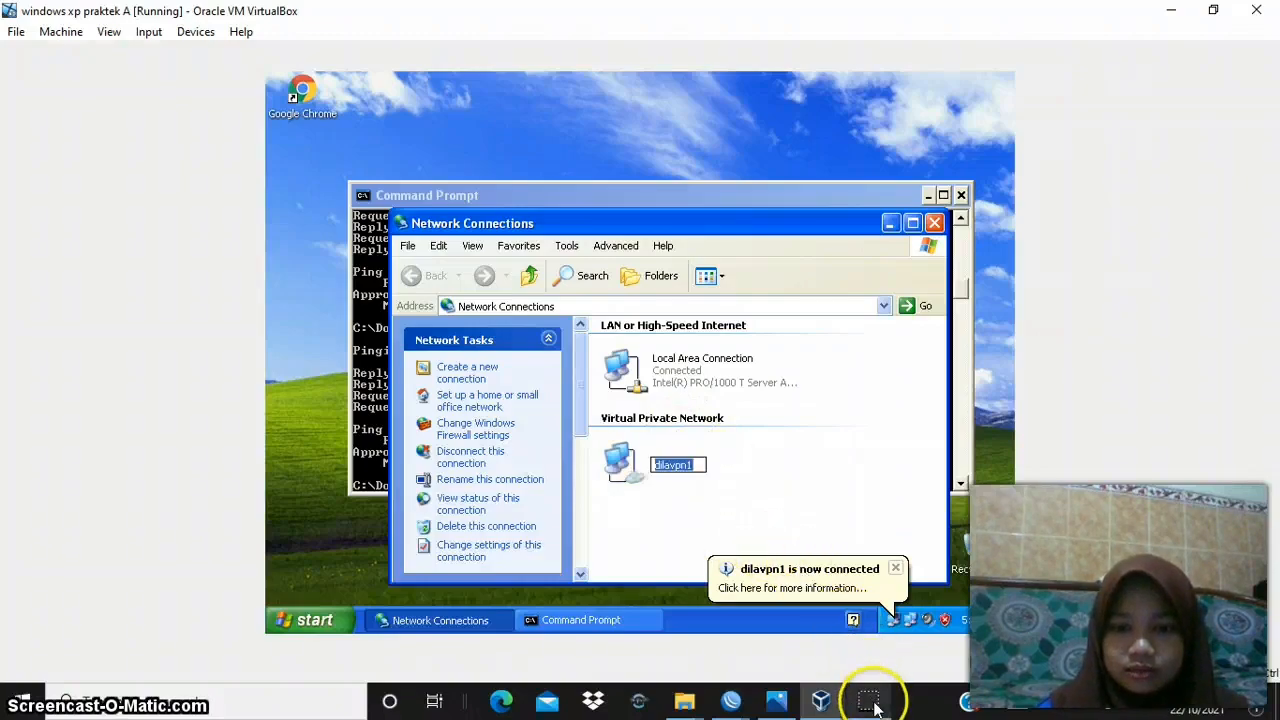
left_click(705, 490)
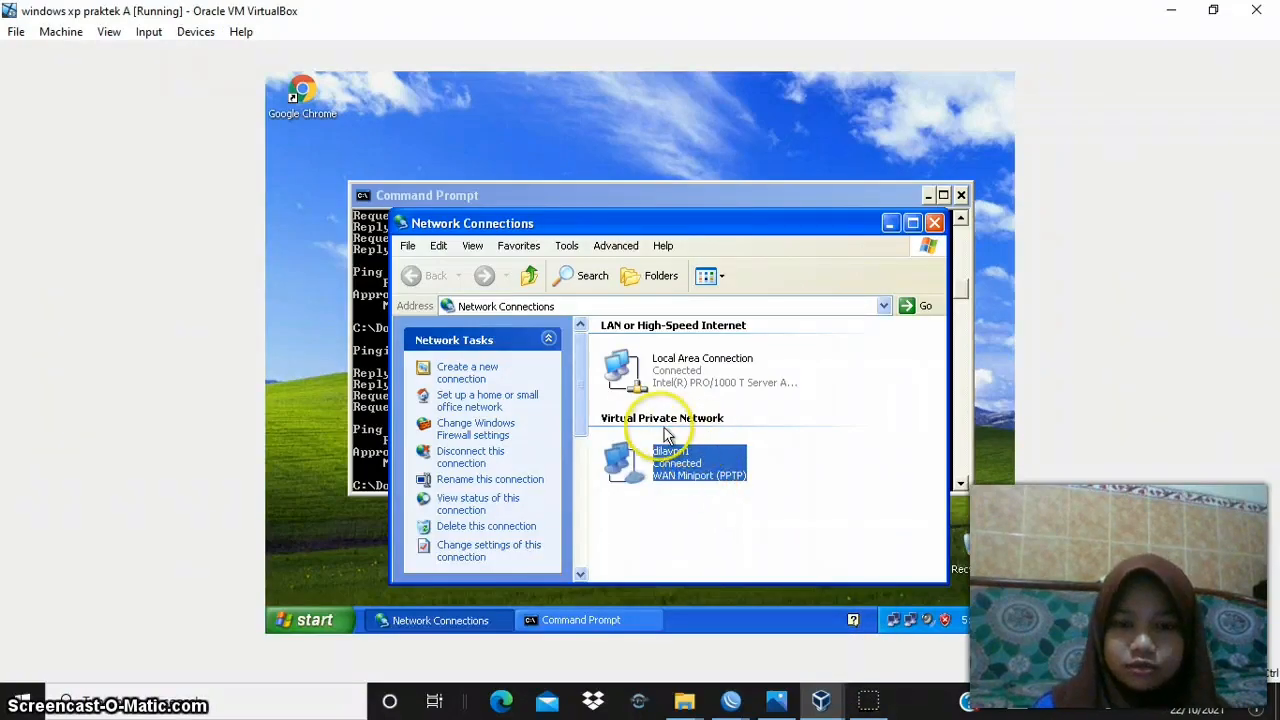
left_click(672, 458)
left_click(687, 483)
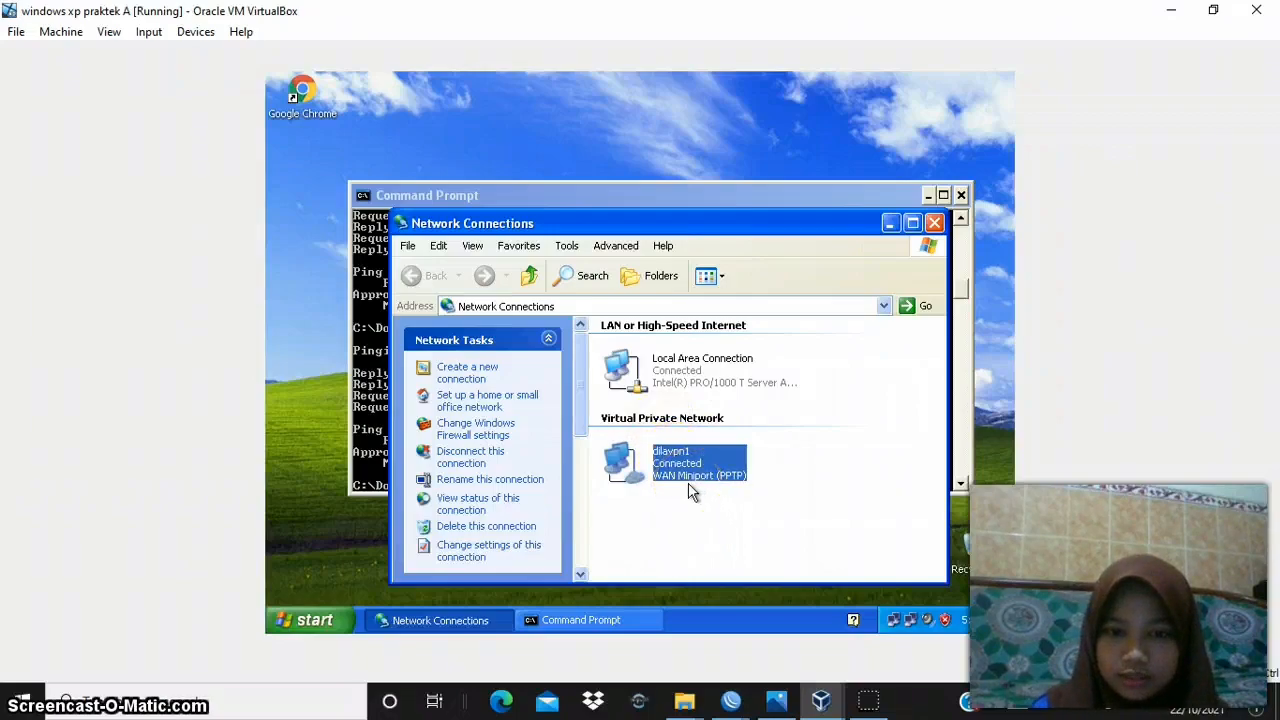
left_click(688, 481)
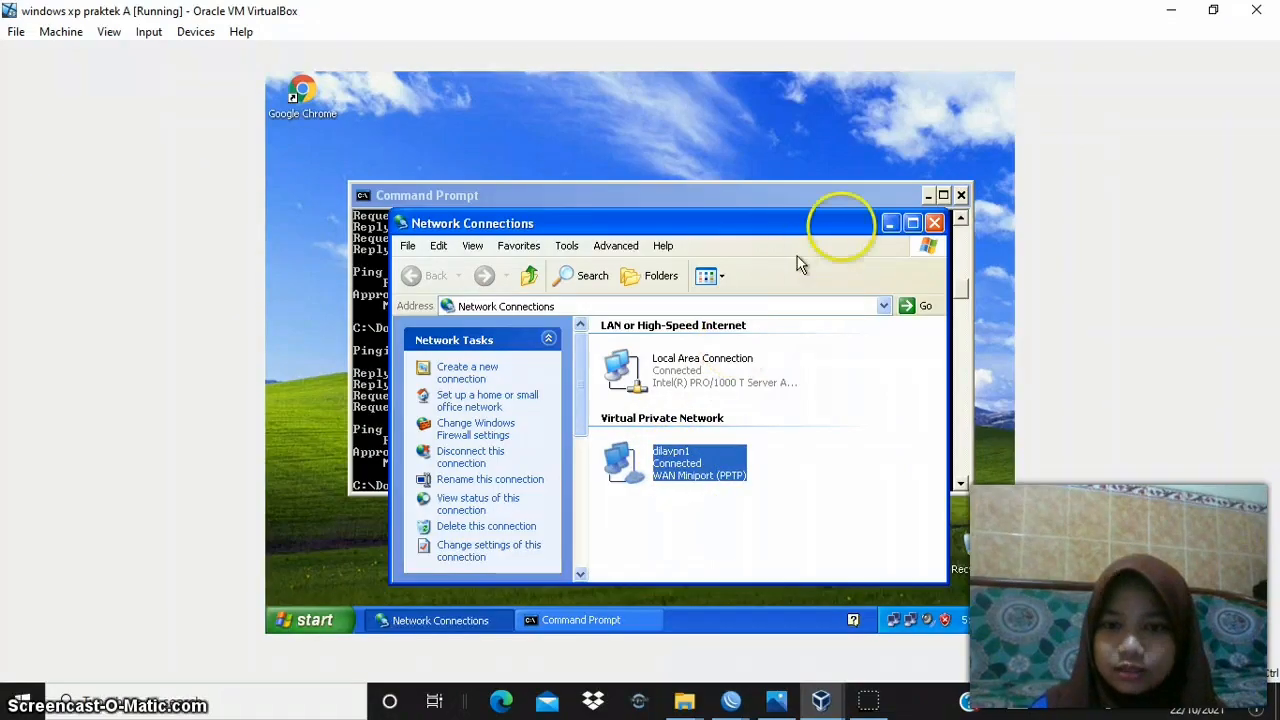
left_click(769, 506)
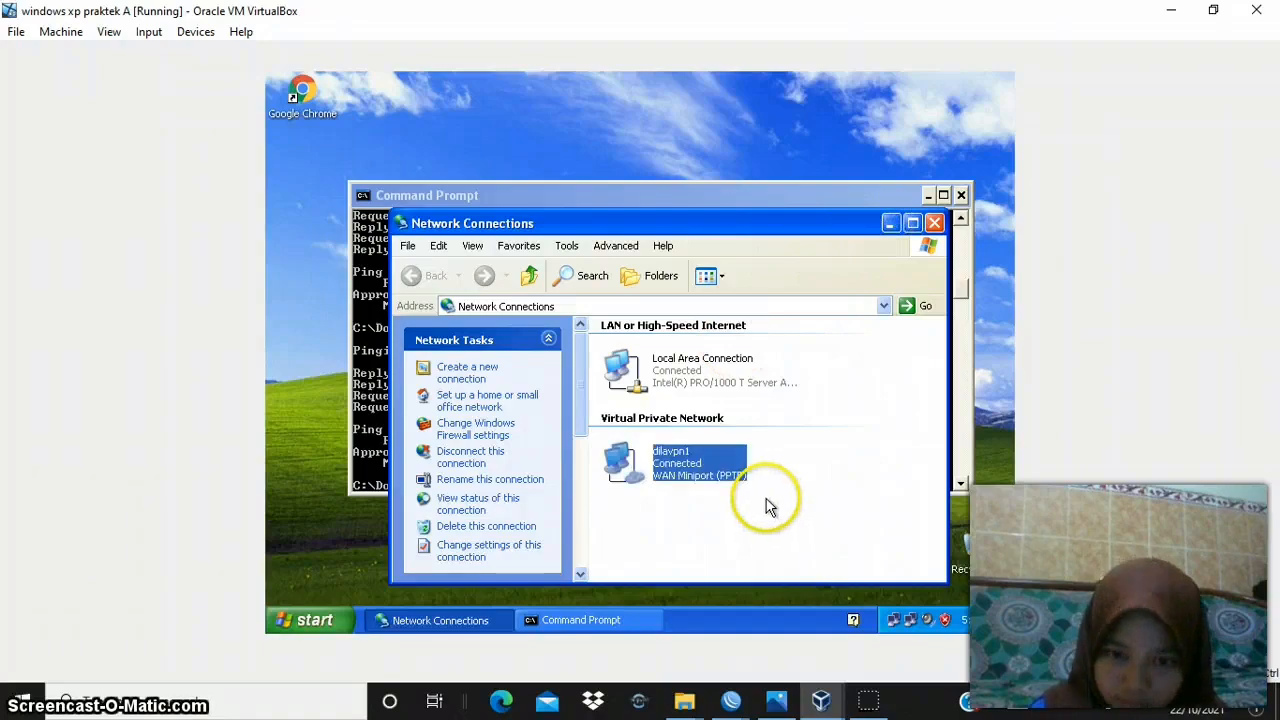
left_click(769, 506)
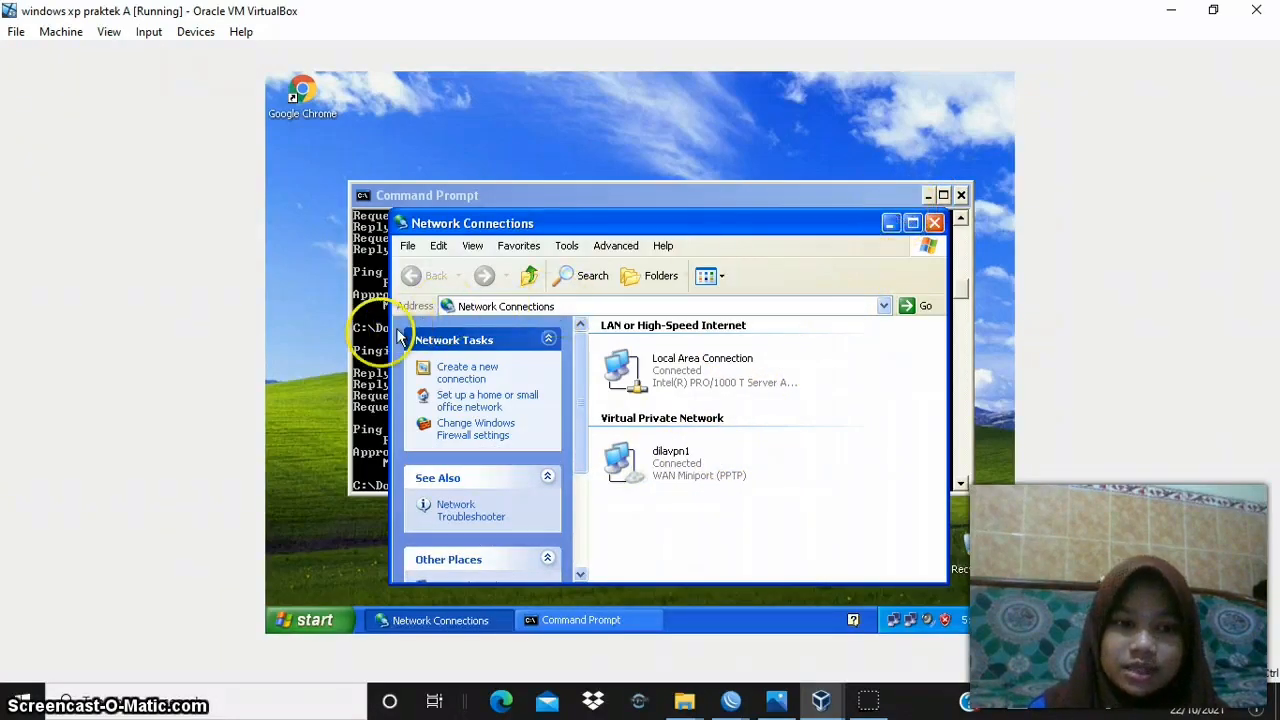
- Display the IP configuration of the Windows XP A client with ipconfig in the Command Prompt
left_click(362, 341)
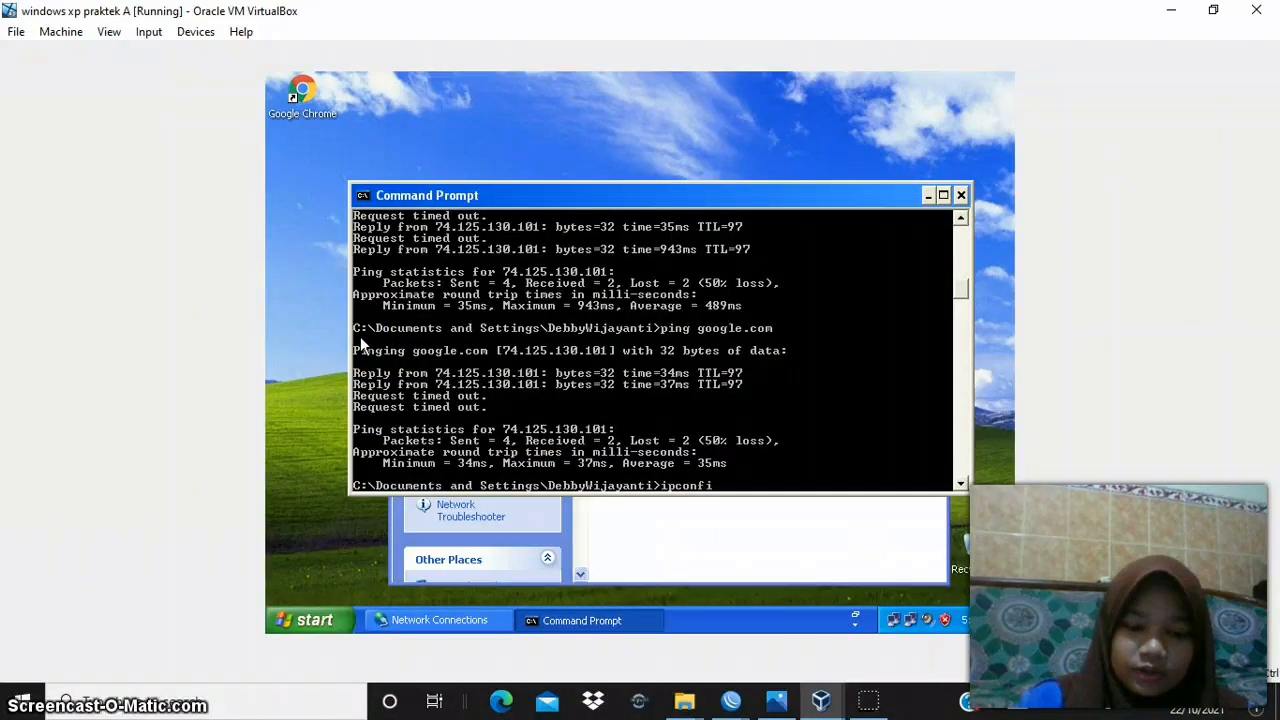
type("ipconfig")
key("Return")
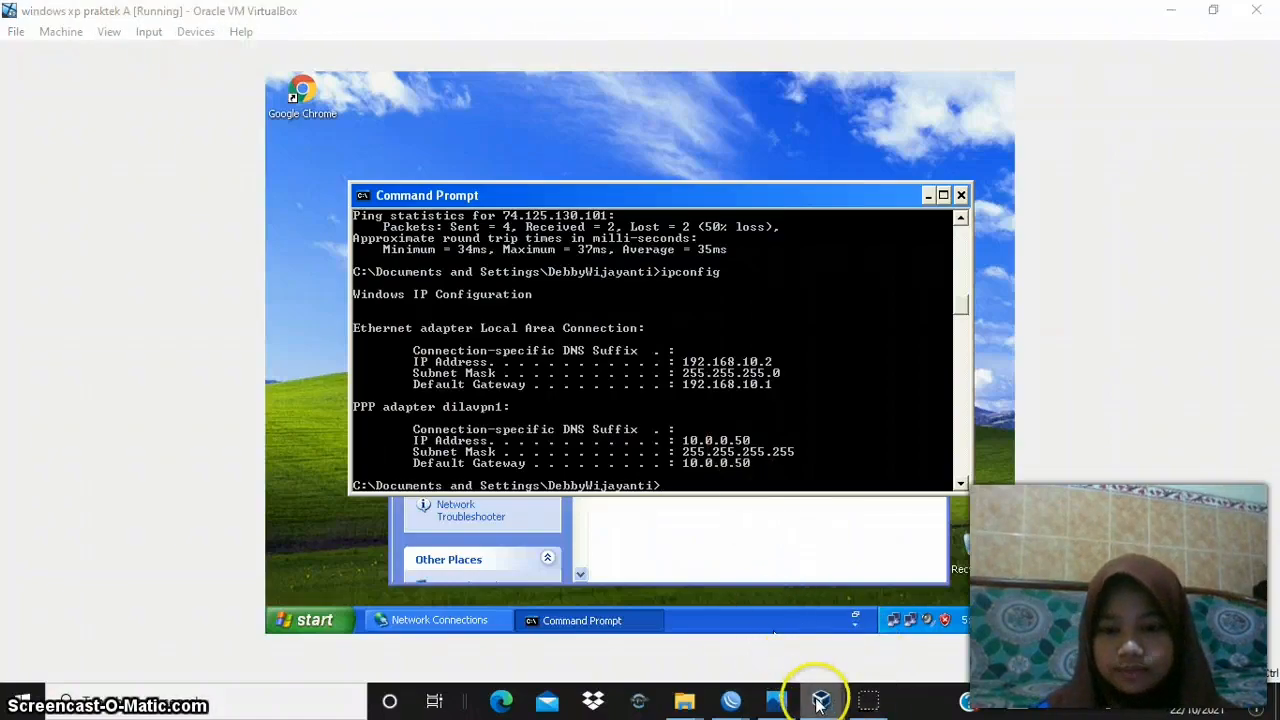
- Switch to the Windows XP B machine and start a new workplace connection using the Virtual Private Network connection type
left_click(968, 643)
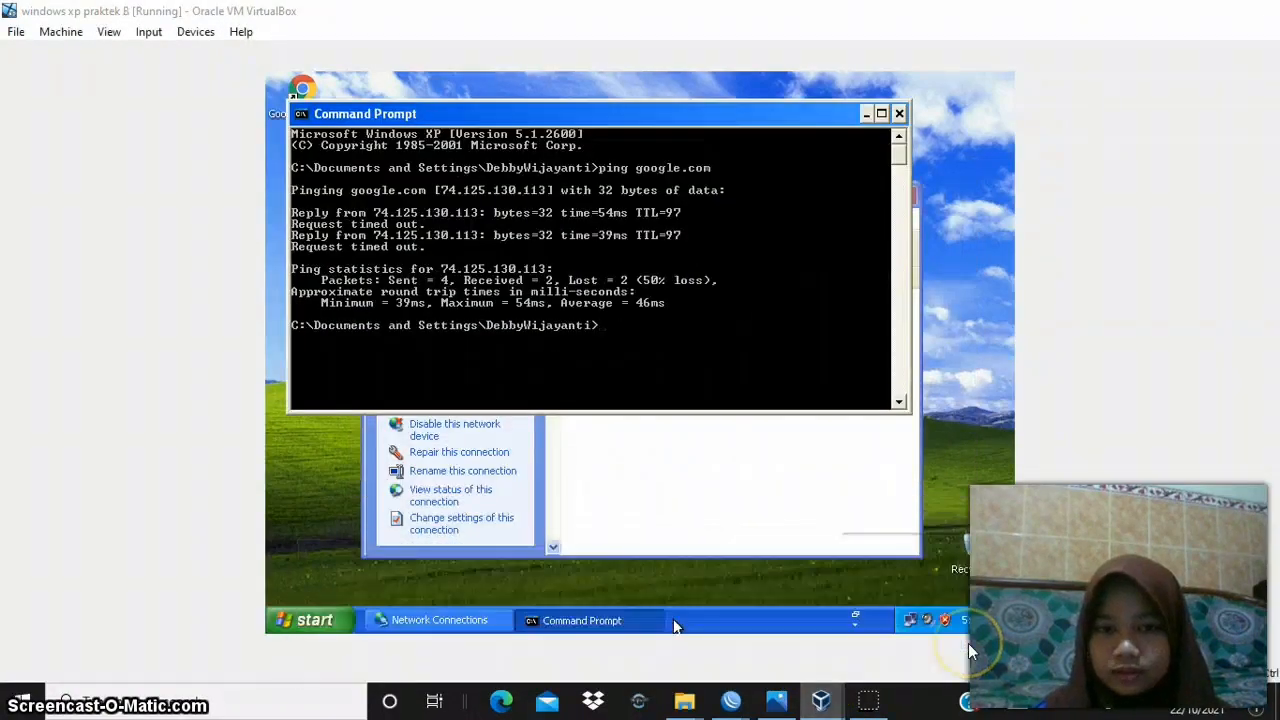
left_click(745, 472)
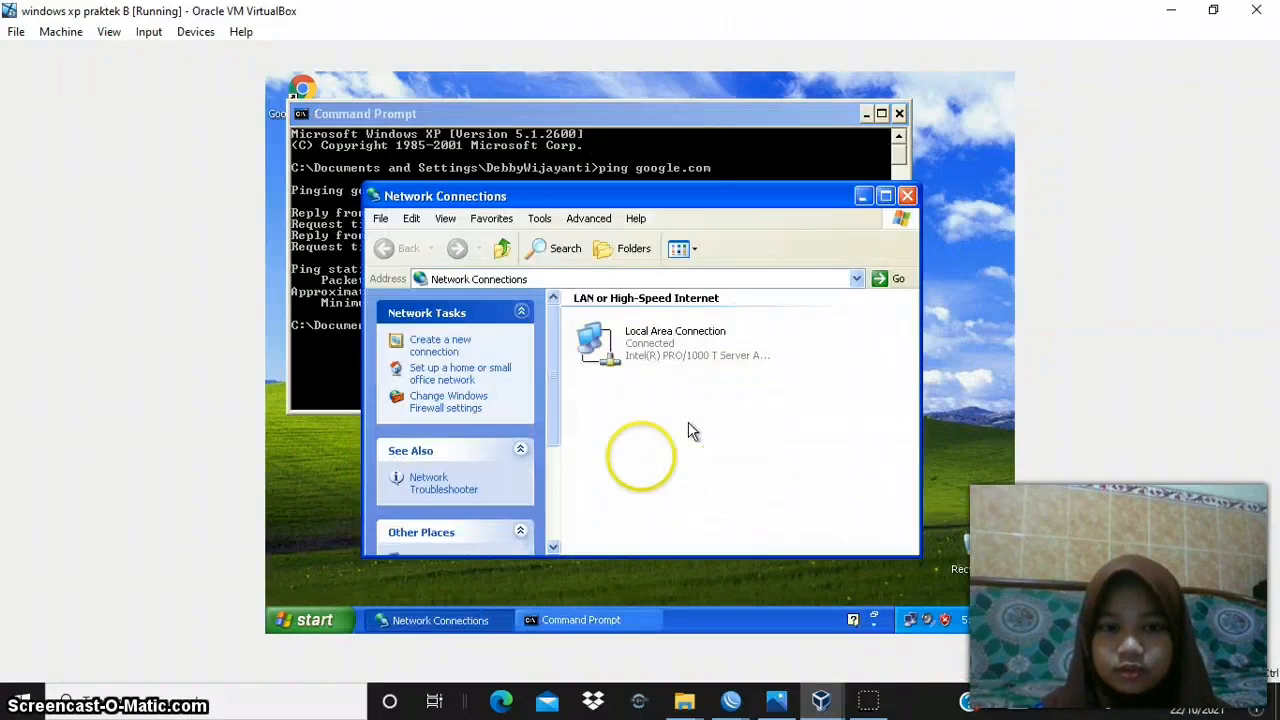
left_click(435, 348)
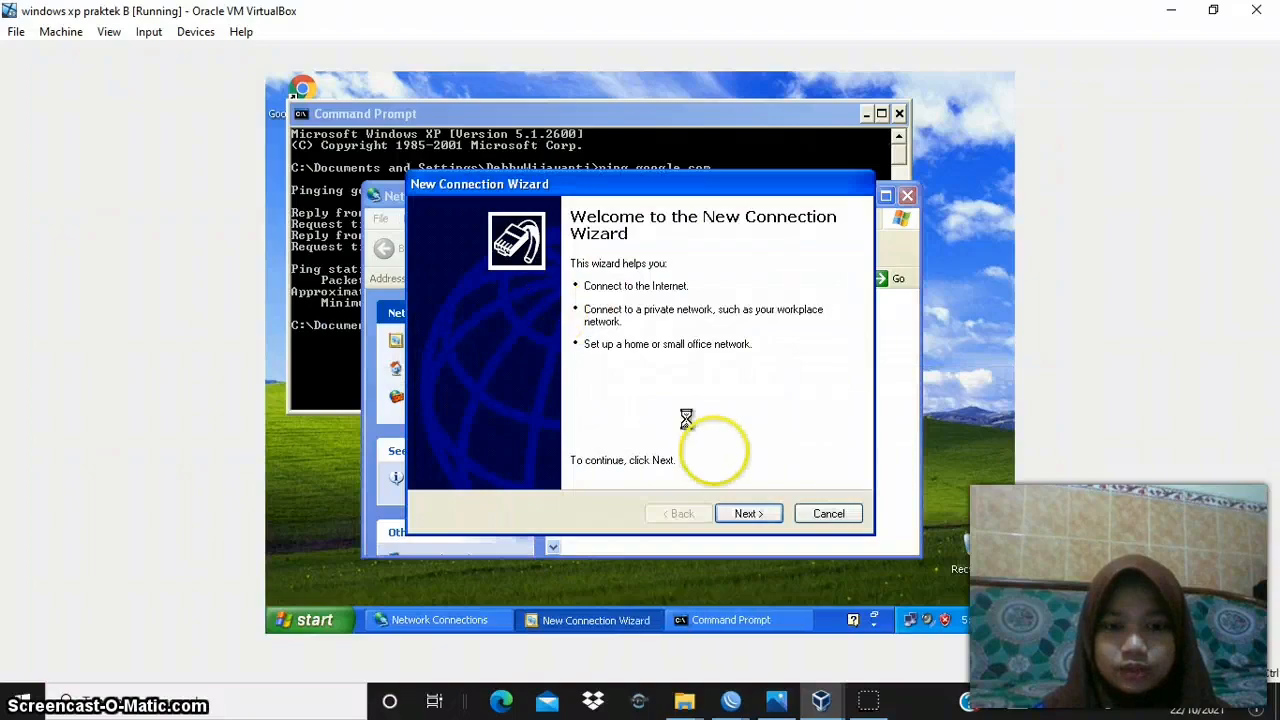
left_click(750, 515)
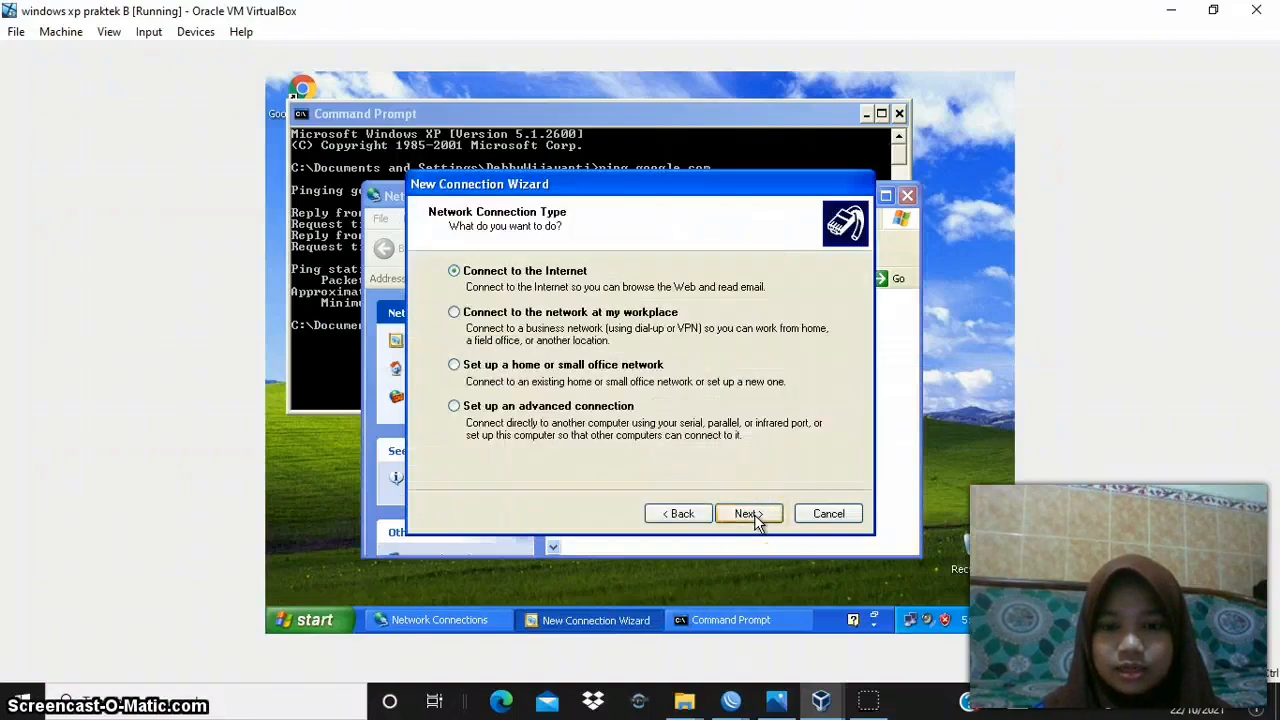
left_click(643, 322)
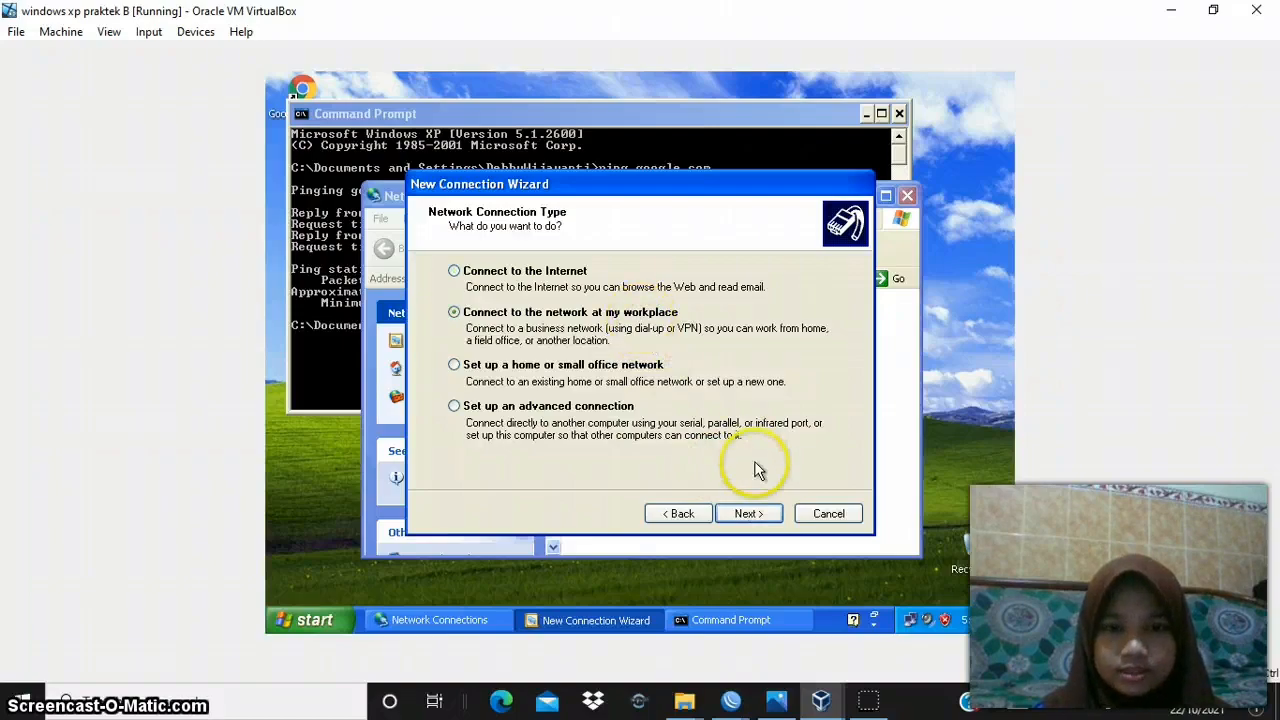
left_click(766, 515)
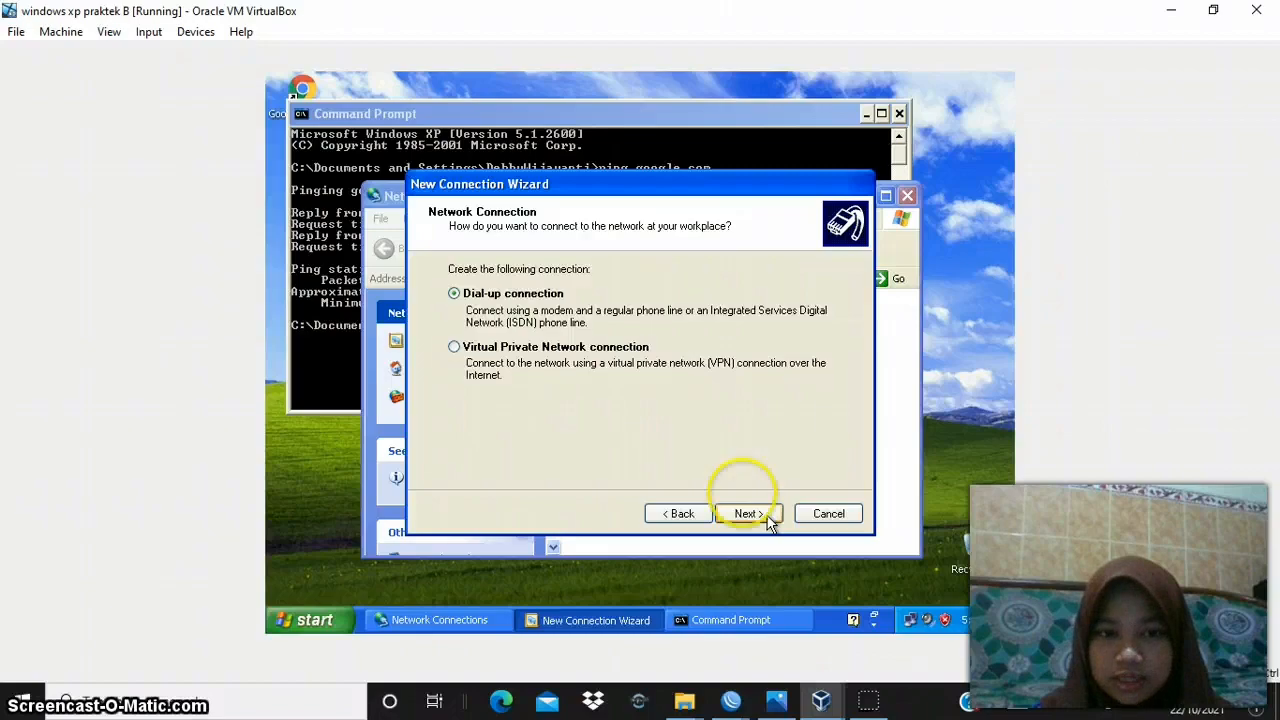
left_click(617, 357)
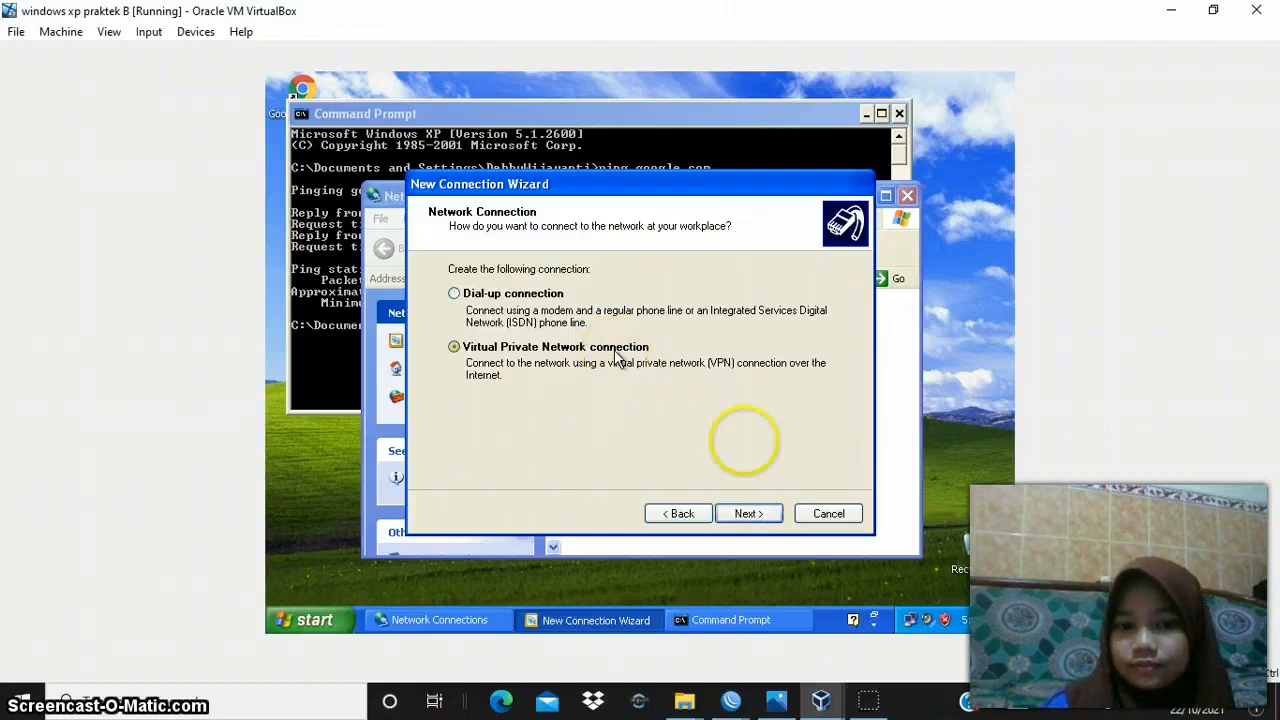
left_click(771, 519)
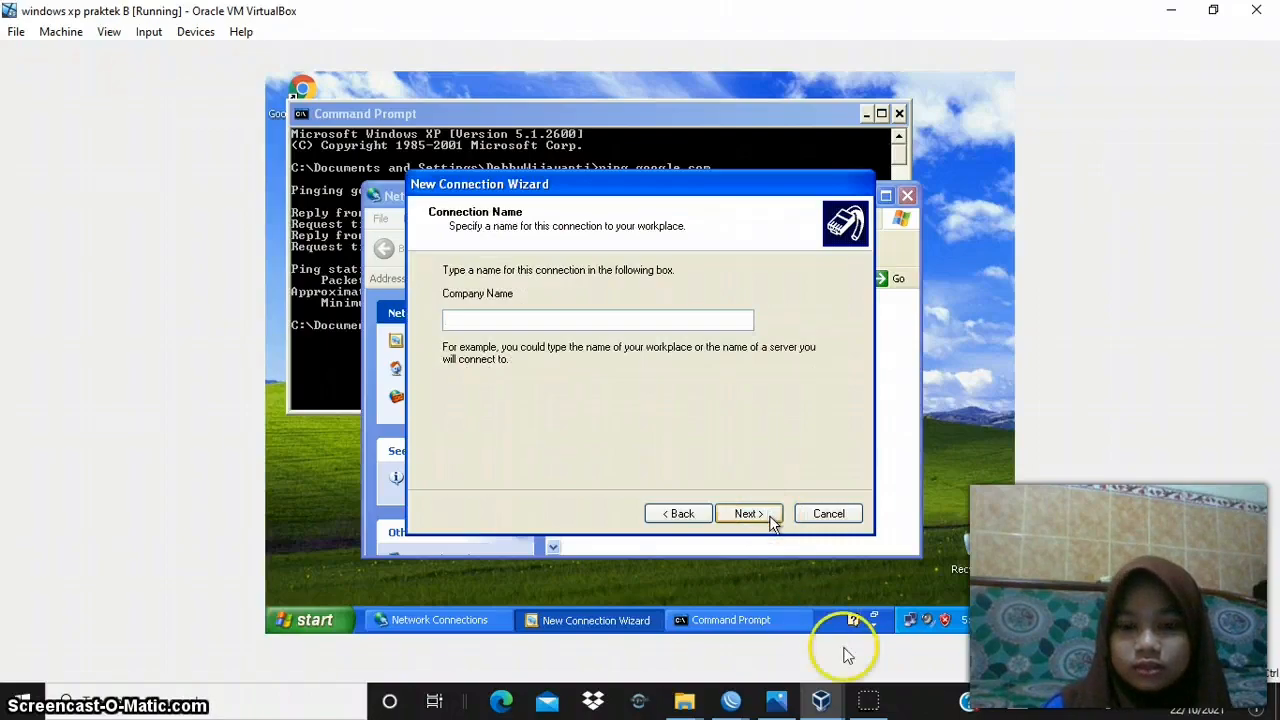
- Create the VPN connection with the name dilavpn2 and the VPN server address 192.168.0.109
left_click(480, 323)
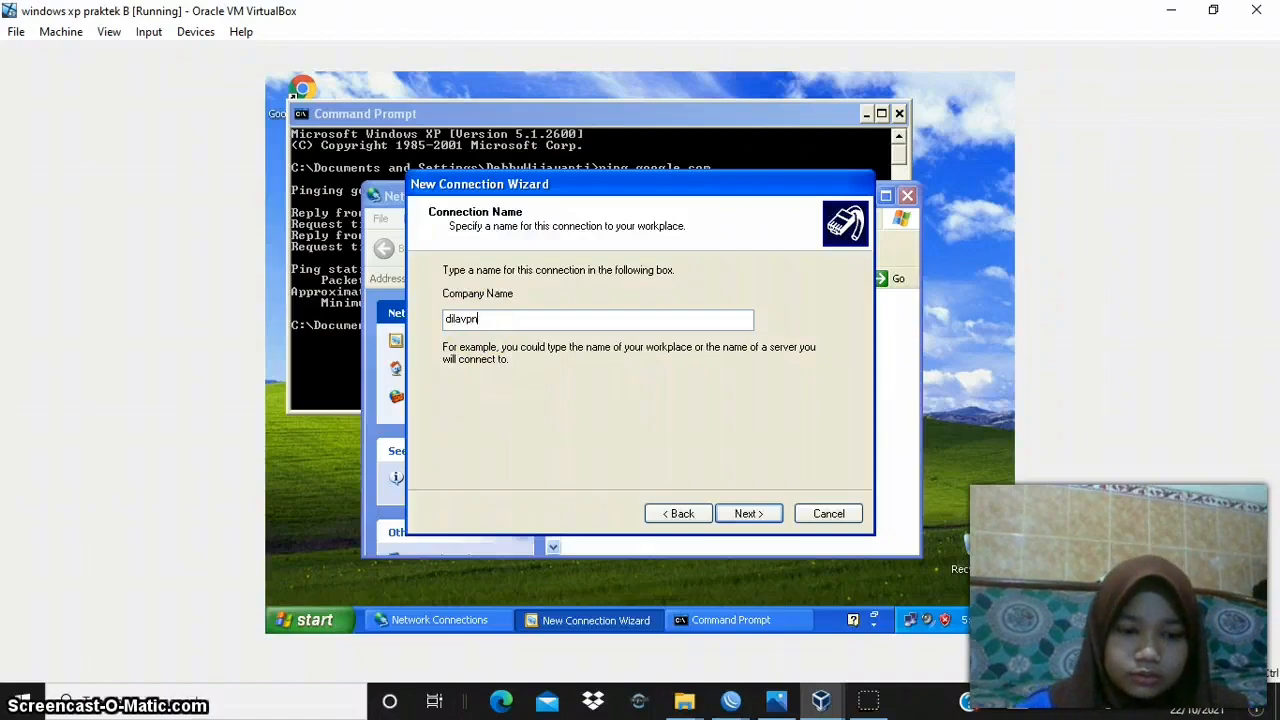
left_click(765, 519)
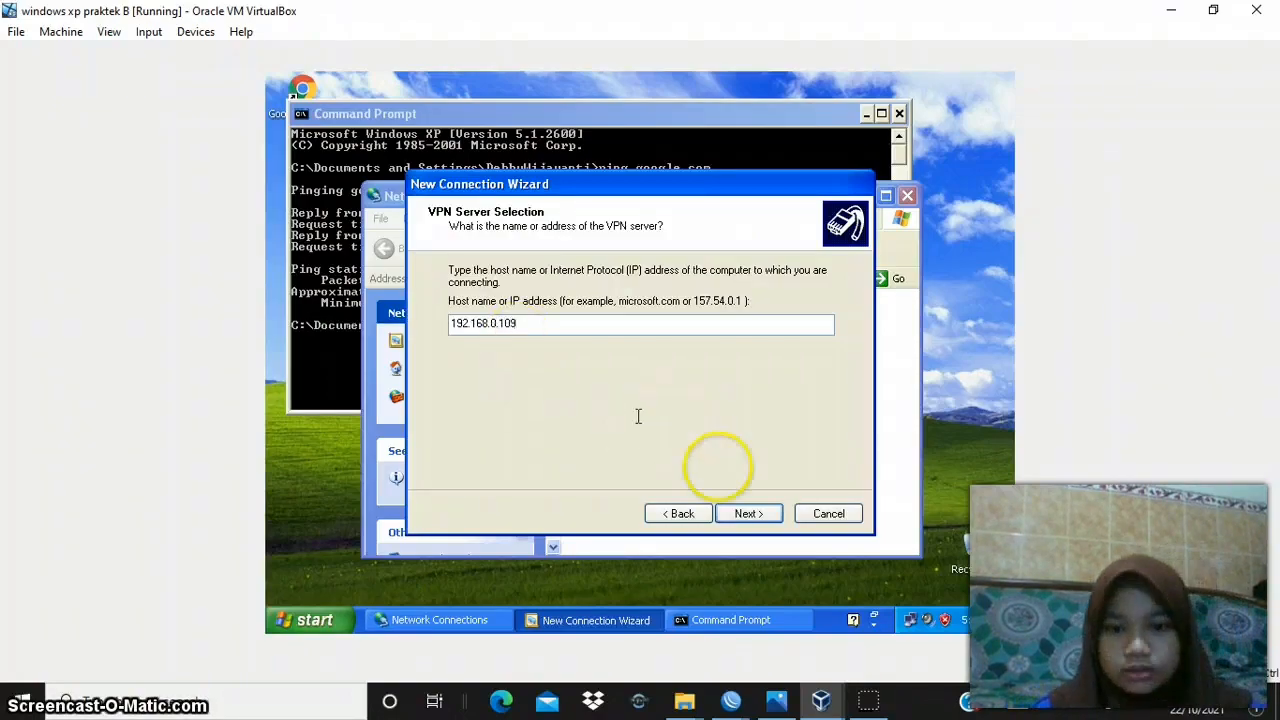
left_click(749, 514)
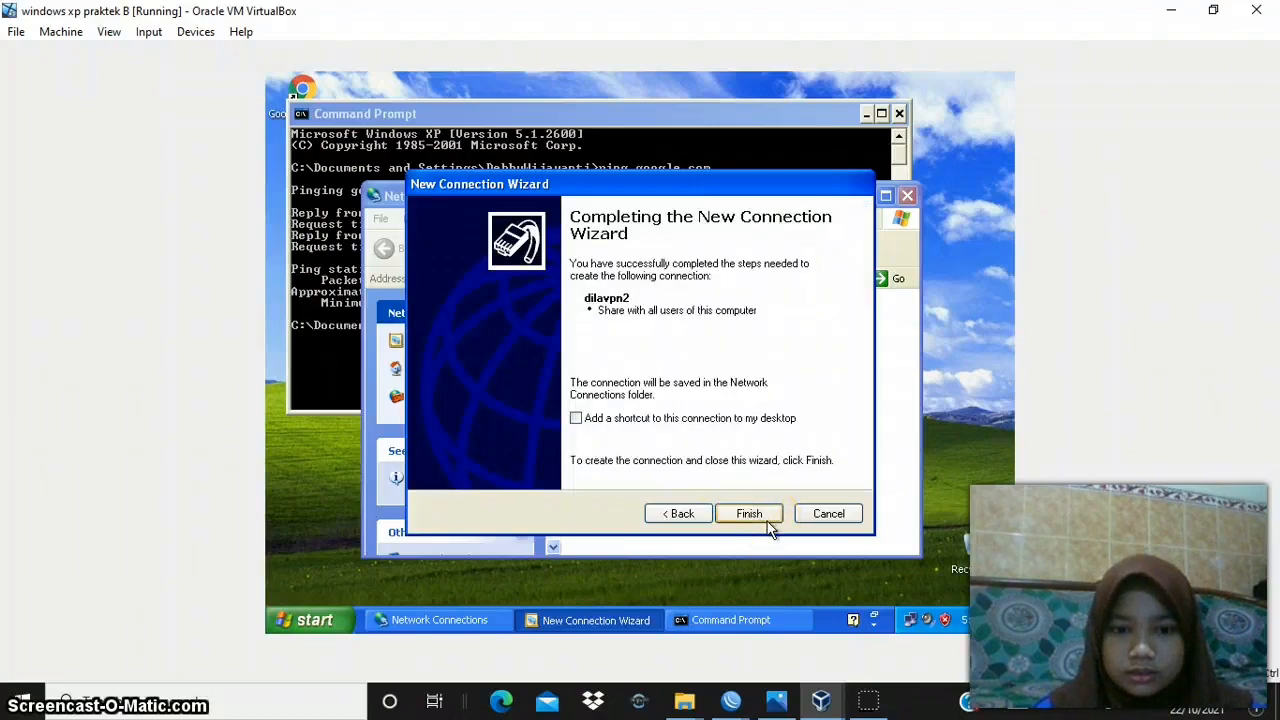
left_click(749, 514)
- Connect to dilavpn2 with the user name pptp2 and the account password
left_click(638, 374)
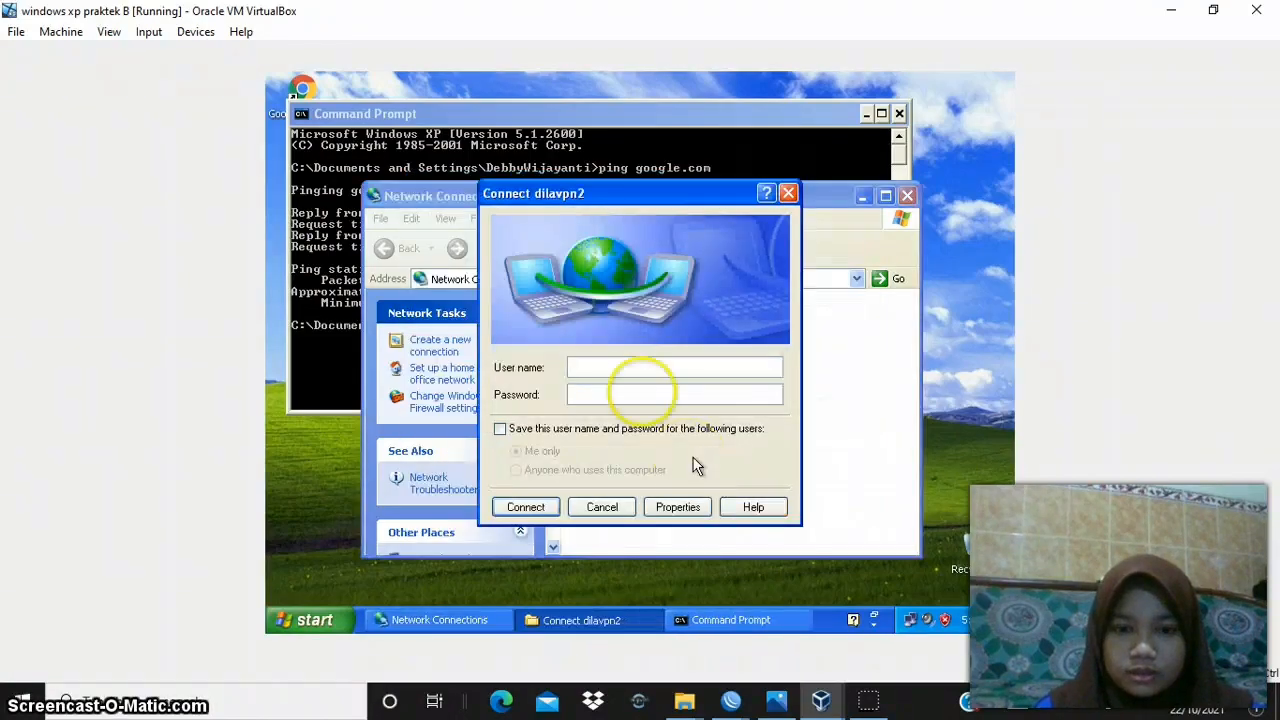
type("pptp2")
left_click(634, 395)
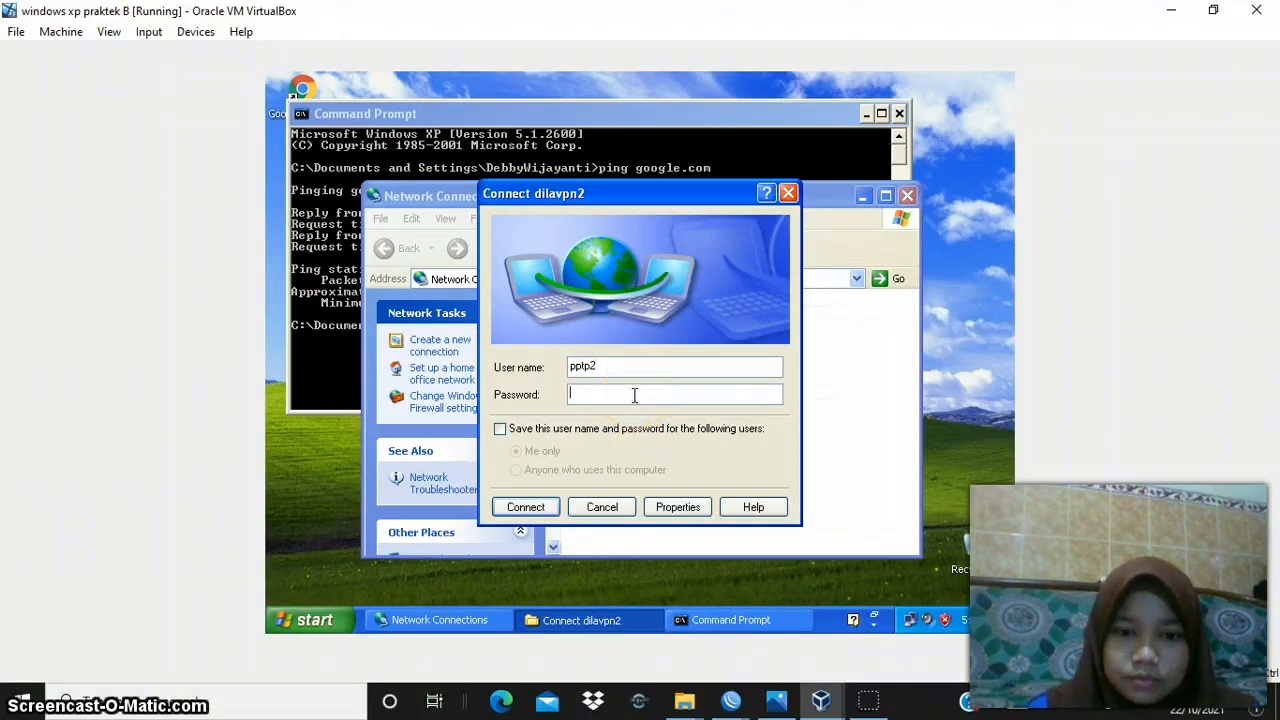
type("••••••••")
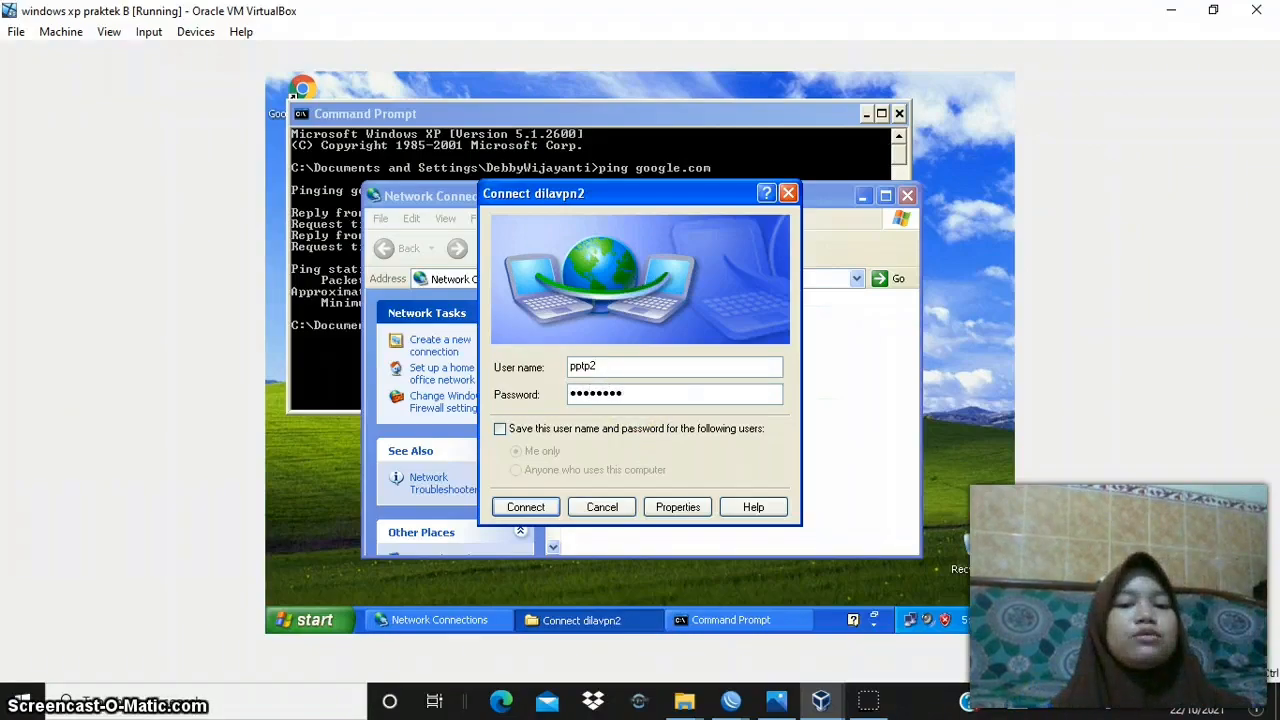
left_click(514, 512)
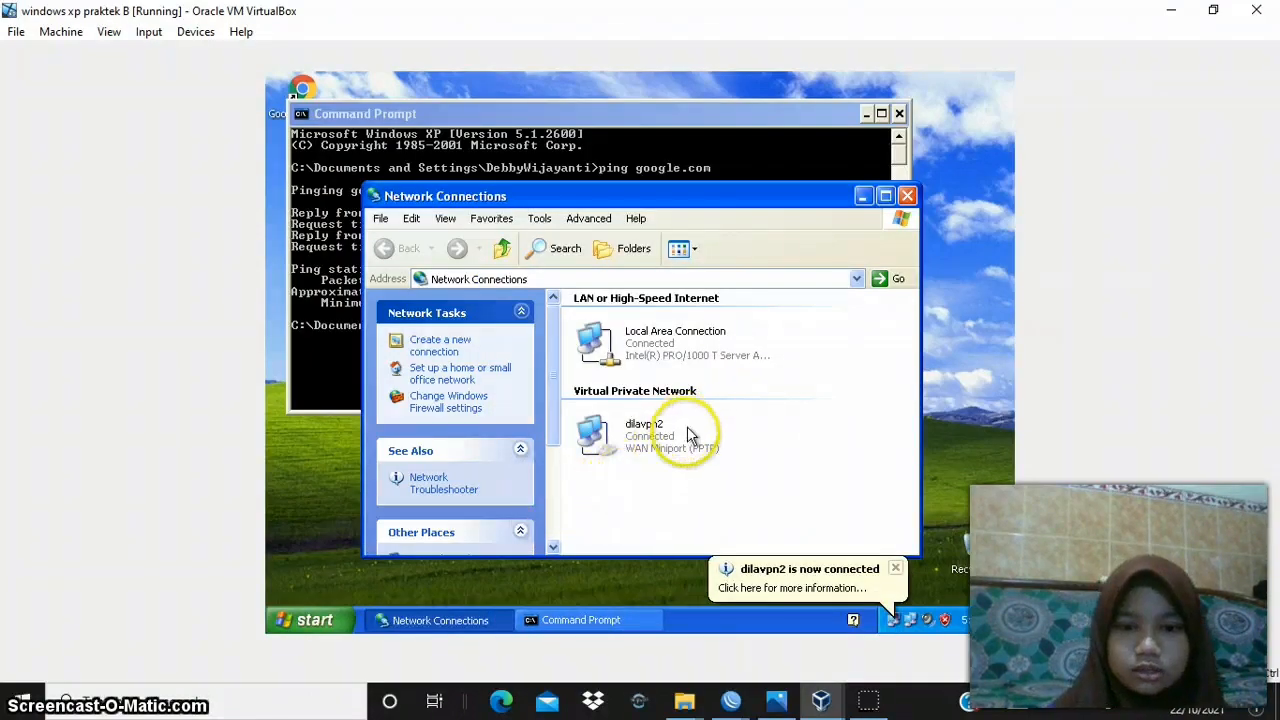
- Display the IP configuration of the Windows XP B client with ipconfig in the Command Prompt
left_click(626, 146)
type("i")
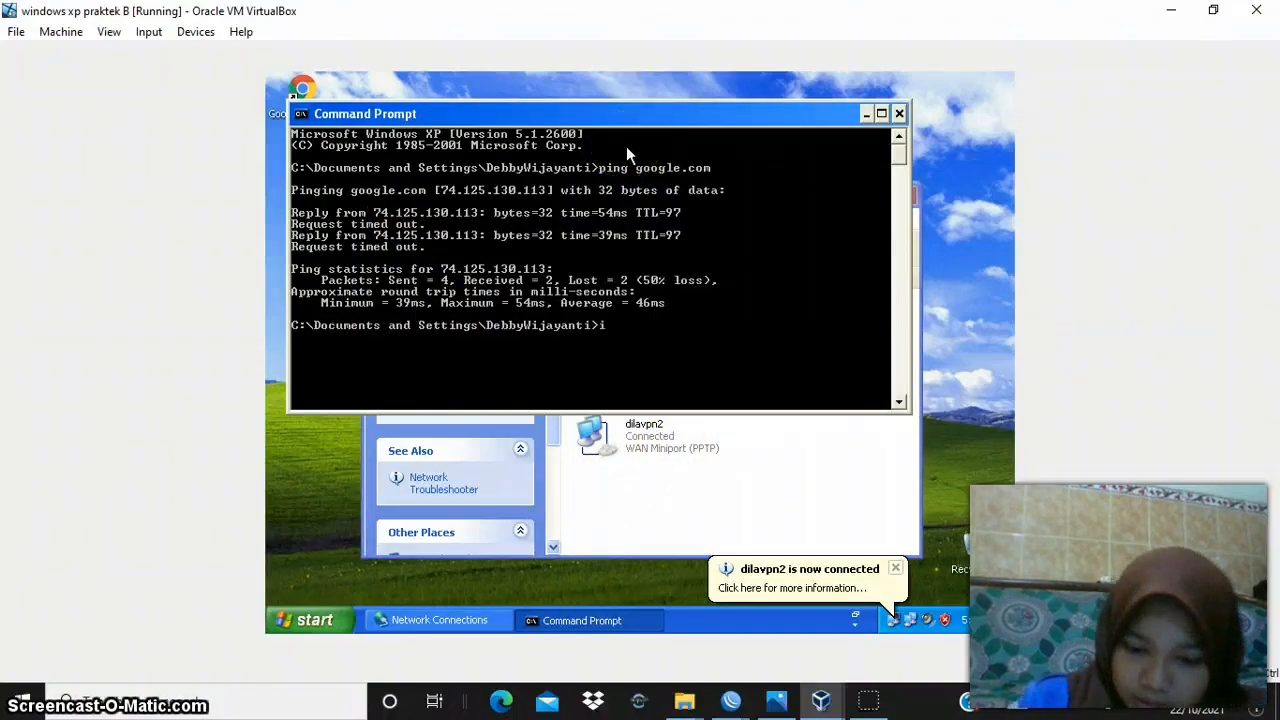
type("pconfig")
key("Return")
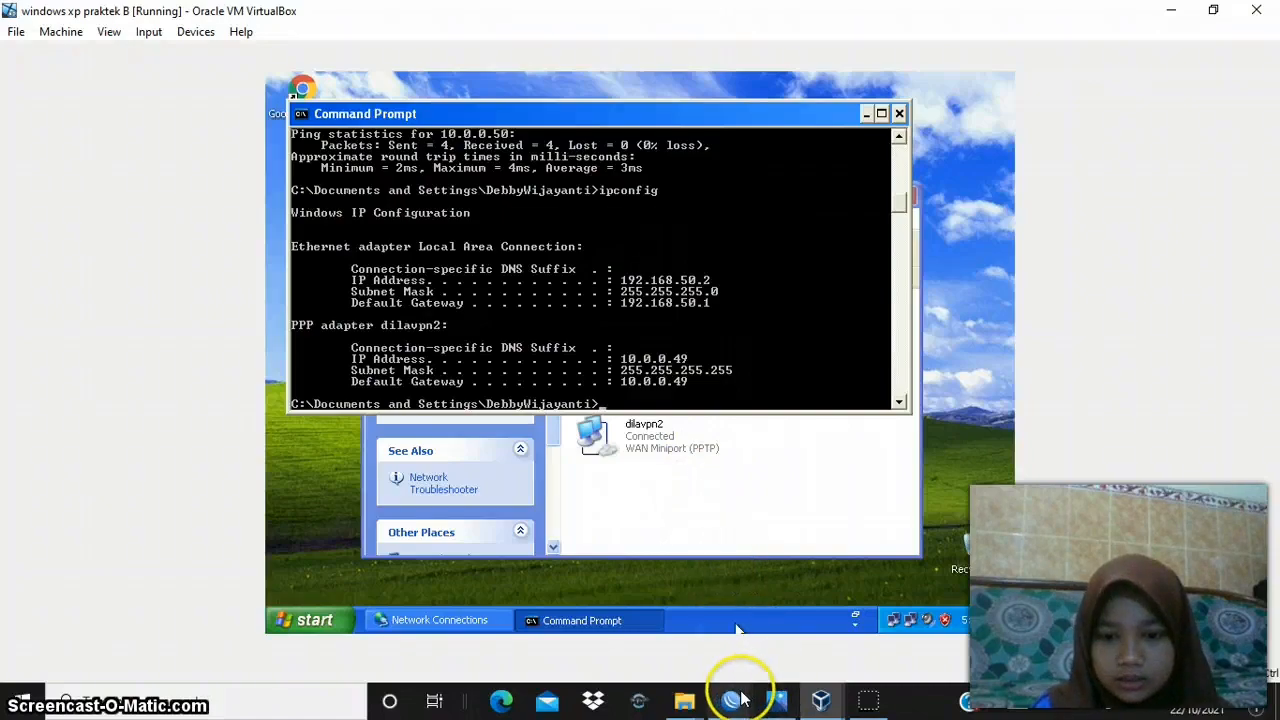
- Glance at the router WinBox sessions, return to the Windows XP B client, and briefly ping its gateway at 192.168.50.1
mouse_move(738, 699)
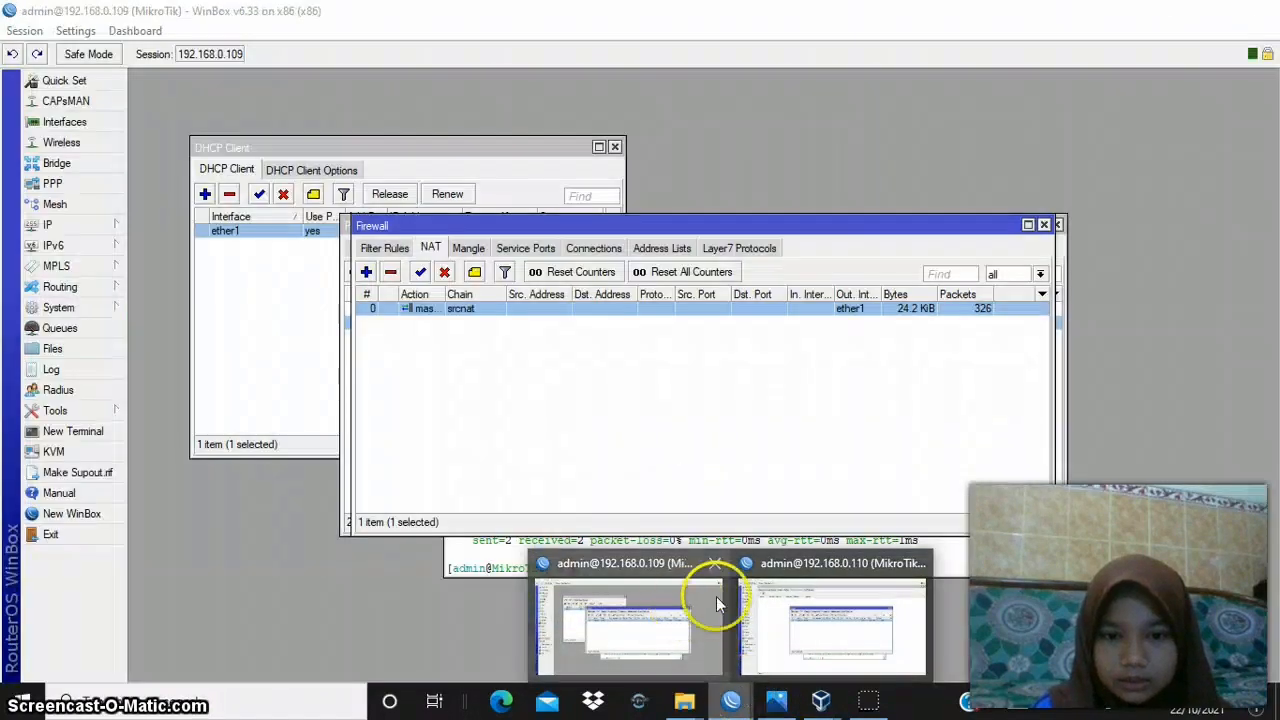
mouse_move(827, 671)
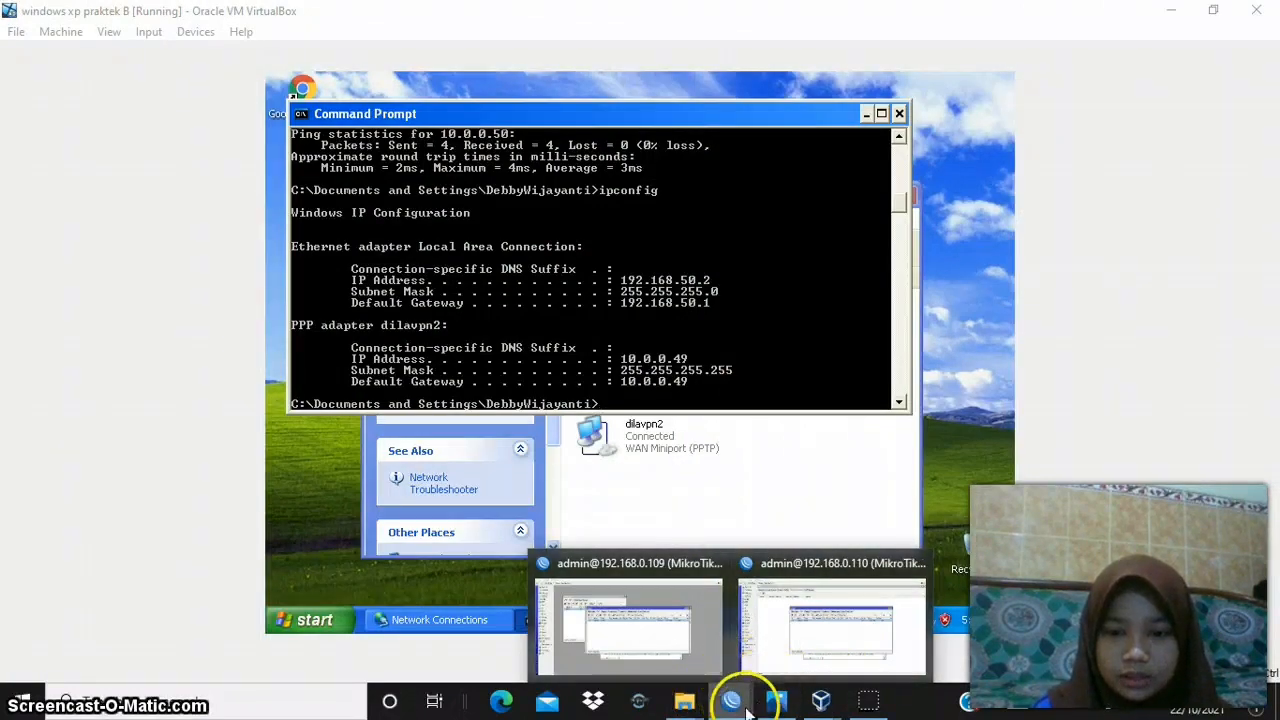
mouse_move(818, 695)
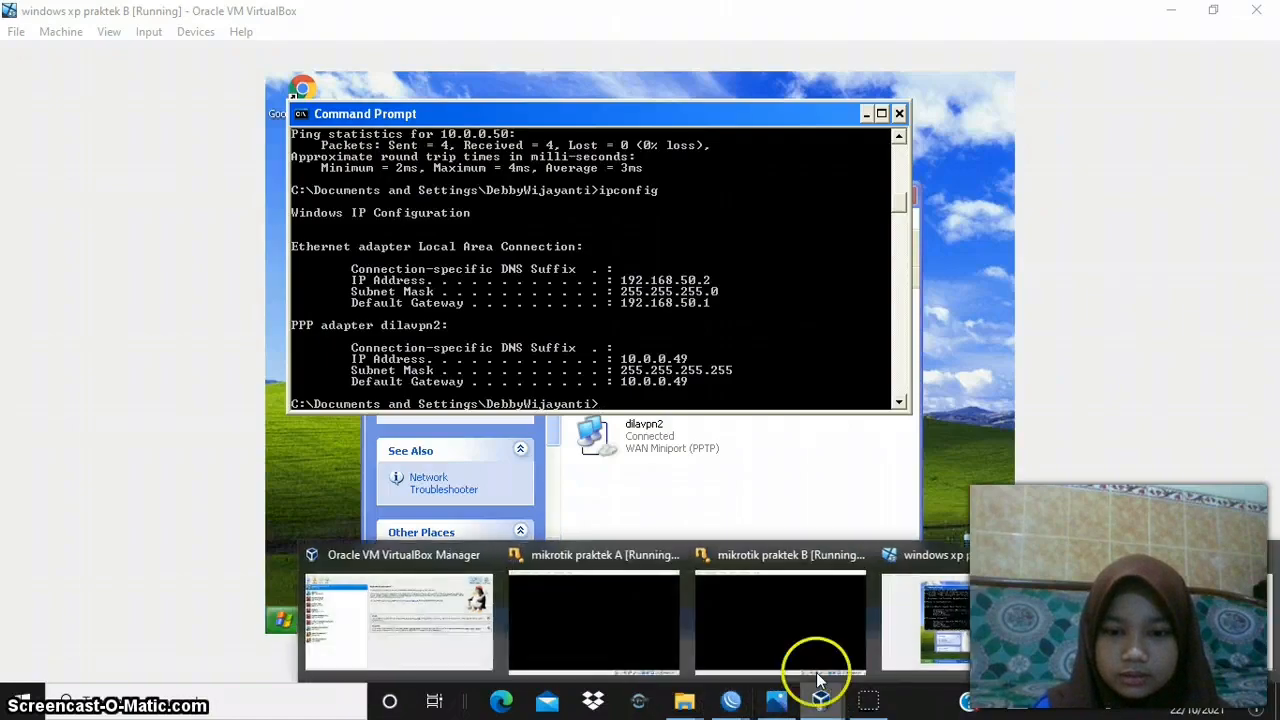
left_click(957, 600)
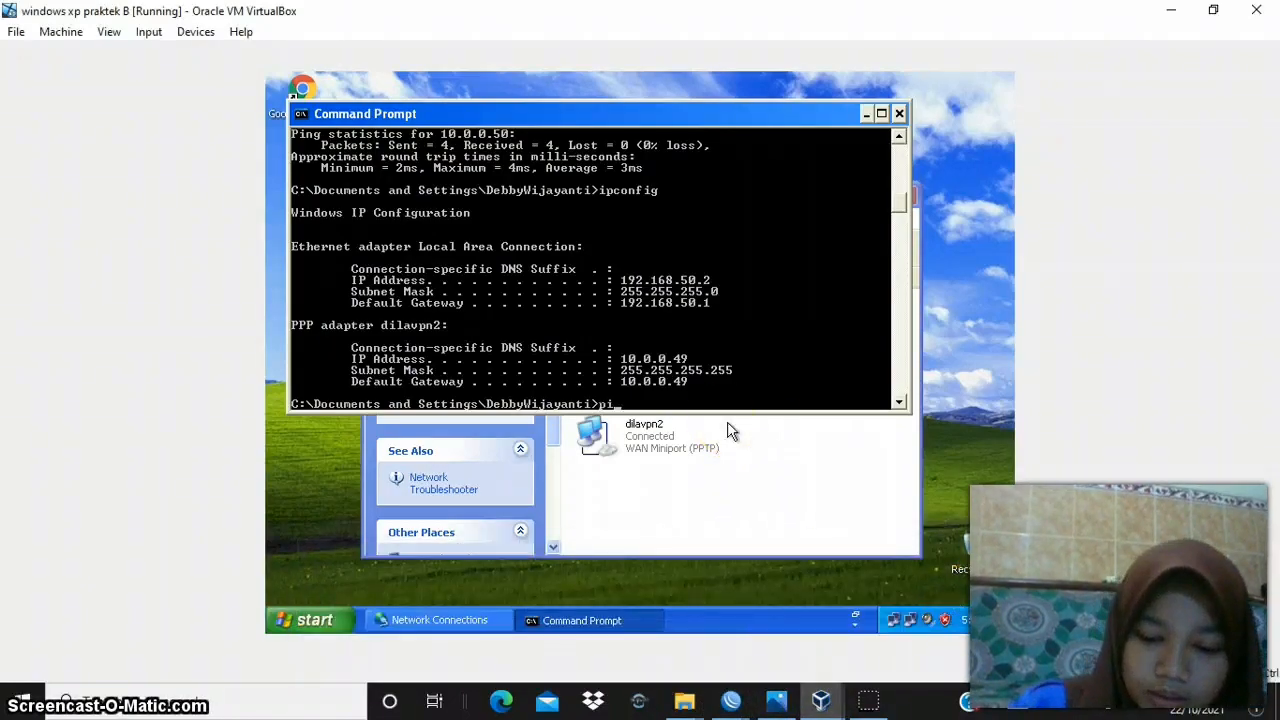
type("92.168.50.1")
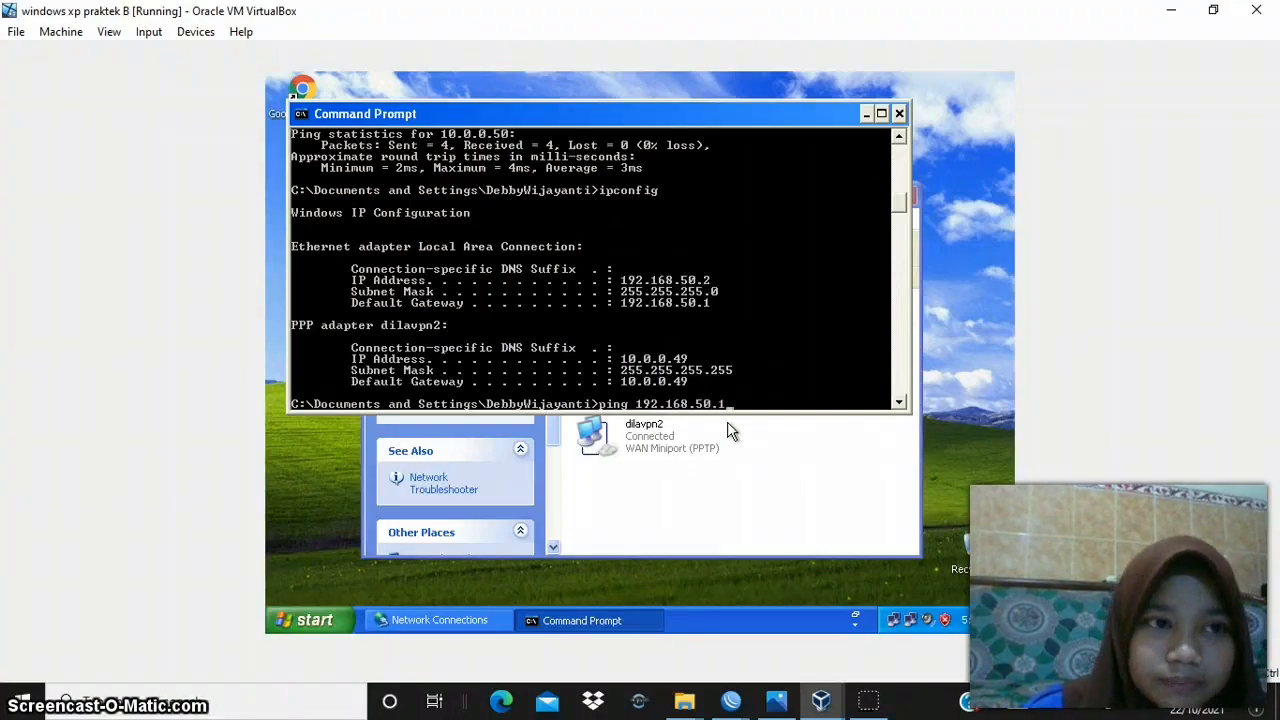
key("Return")
key("ctrl+c")
- Ping the other client's VPN address, 10.0.0.50, from the Windows XP B Command Prompt
key("Up")
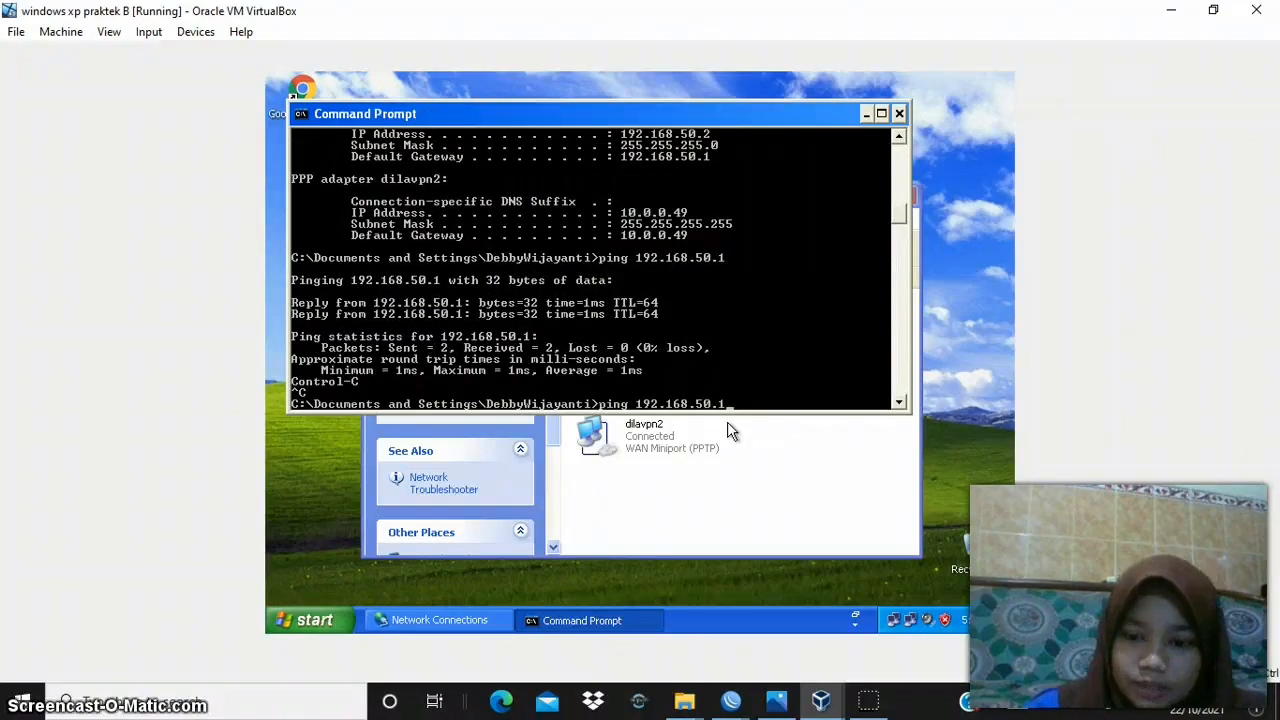
key("BackSpace")
key("BackSpace")
key("BackSpace")
key("BackSpace")
key("BackSpace")
key("BackSpace")
key("BackSpace")
key("BackSpace")
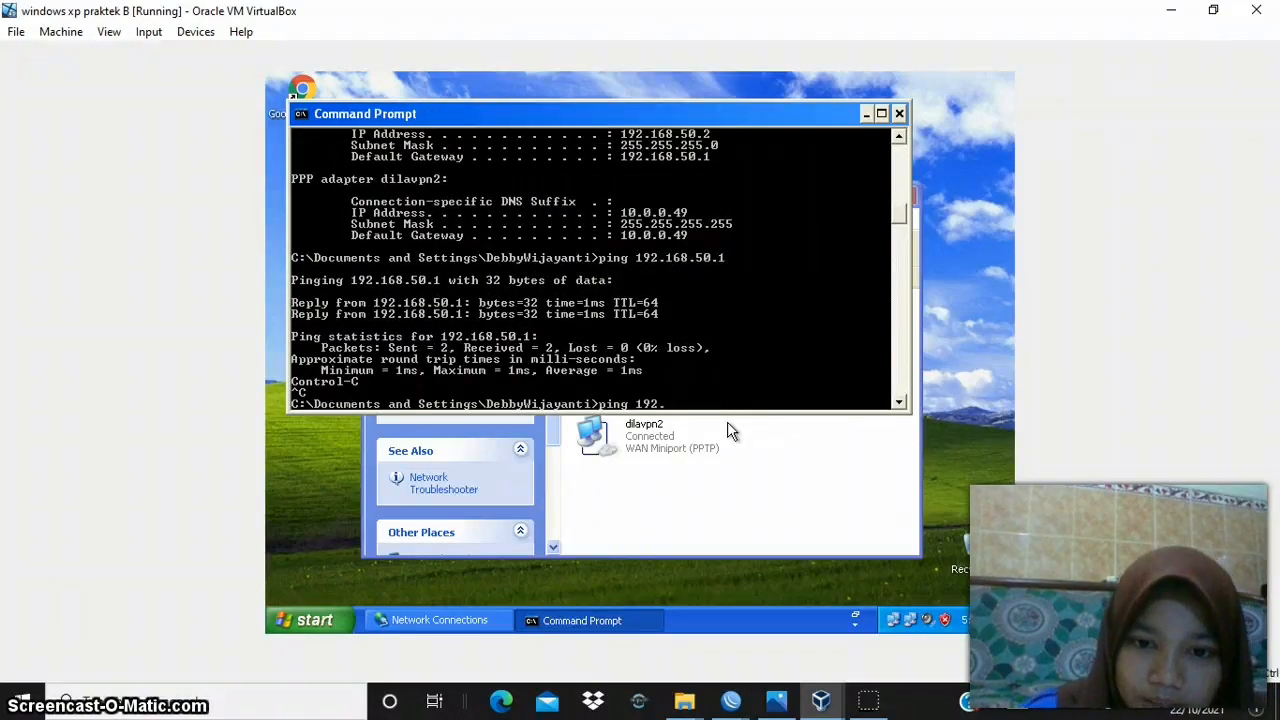
key("BackSpace")
key("BackSpace")
key("BackSpace")
type("0.0.0.")
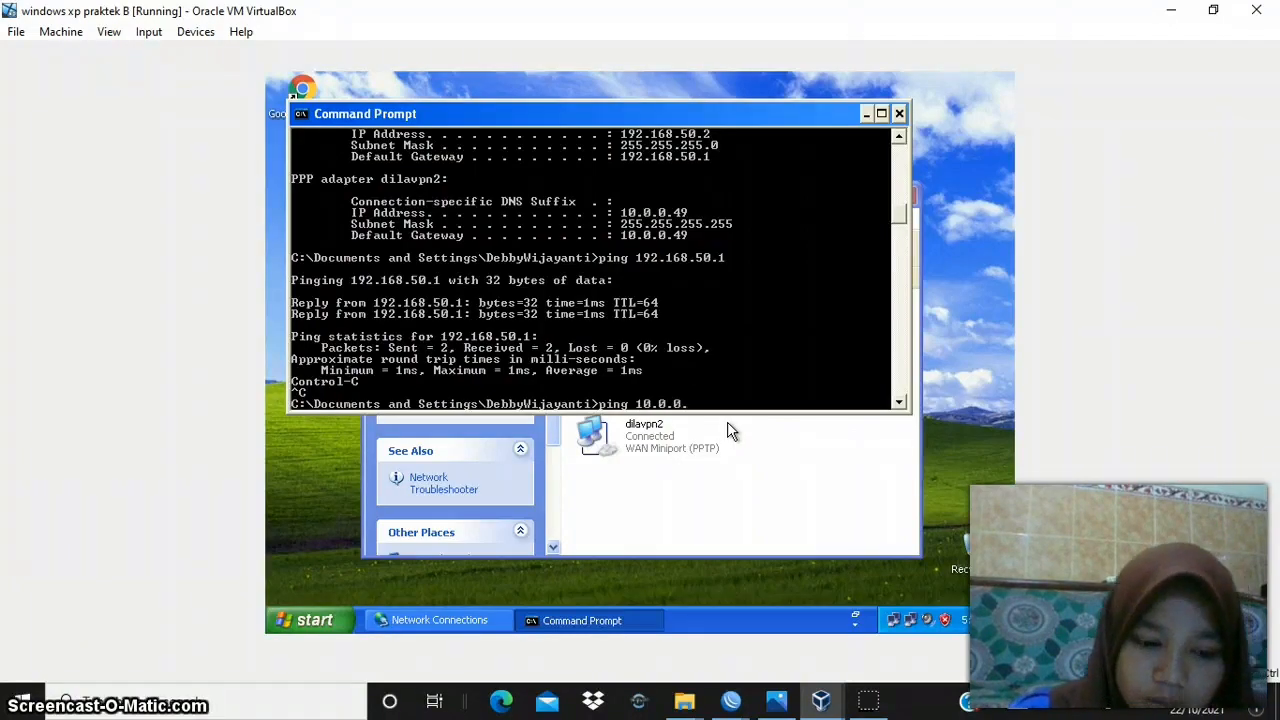
type("50")
key("Return")
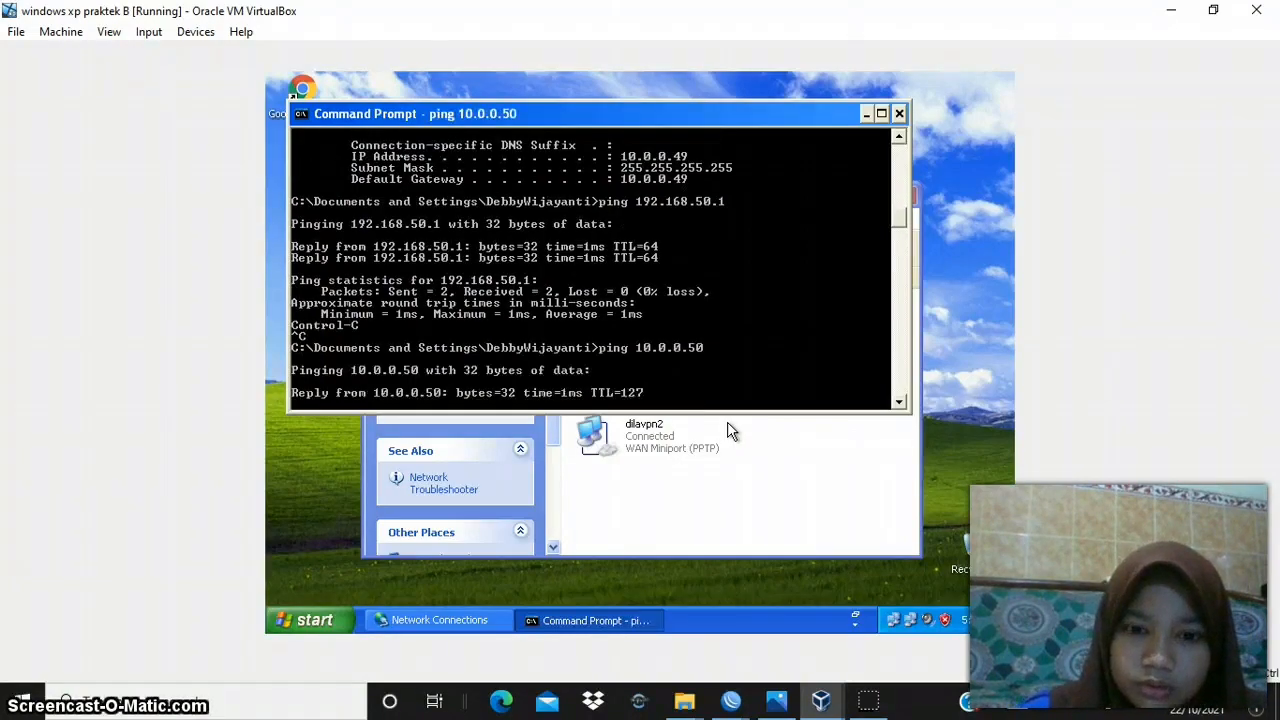
- Switch to the Windows XP A client and ping its gateway at 192.168.10.1 from the Command Prompt
left_click(812, 708)
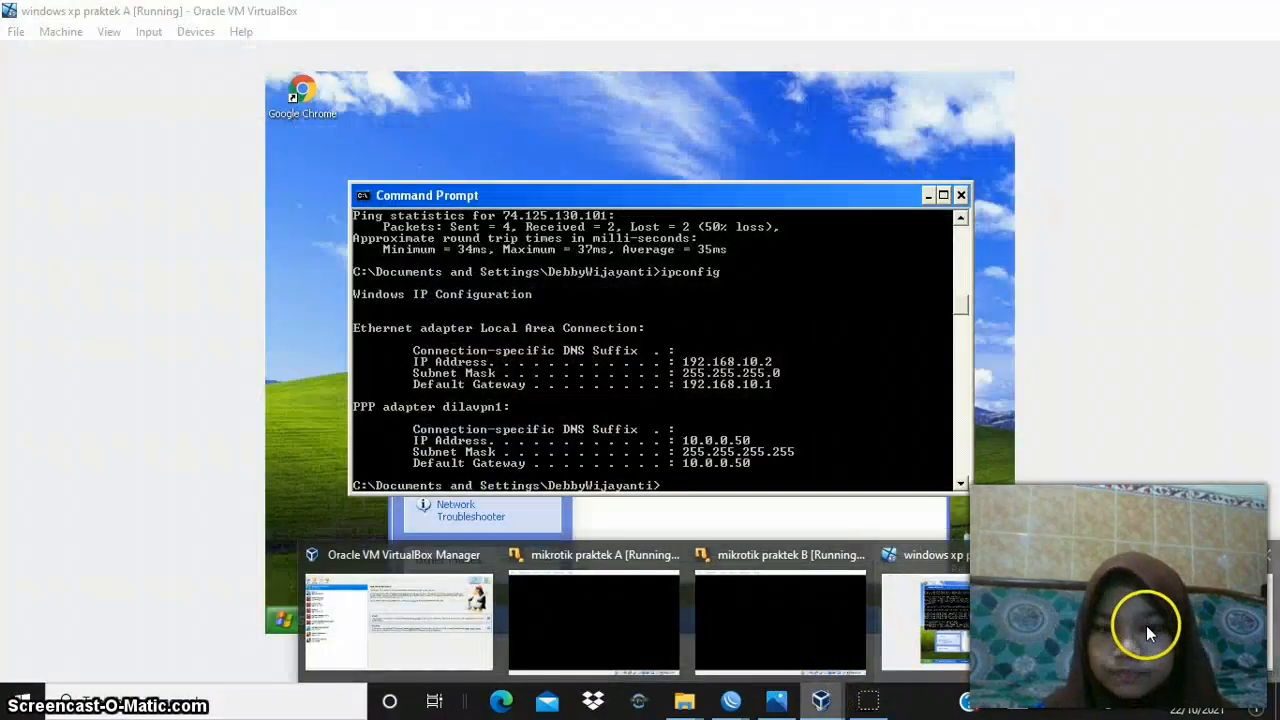
left_click(1146, 625)
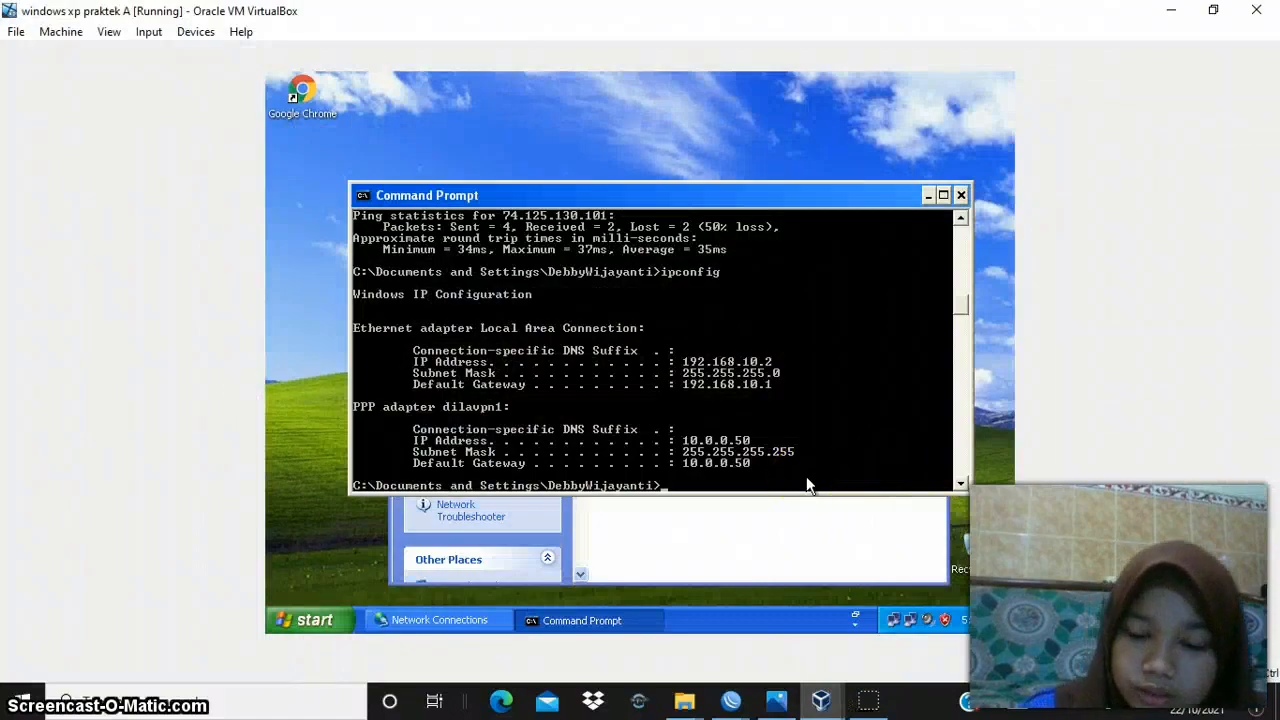
type("ping 19")
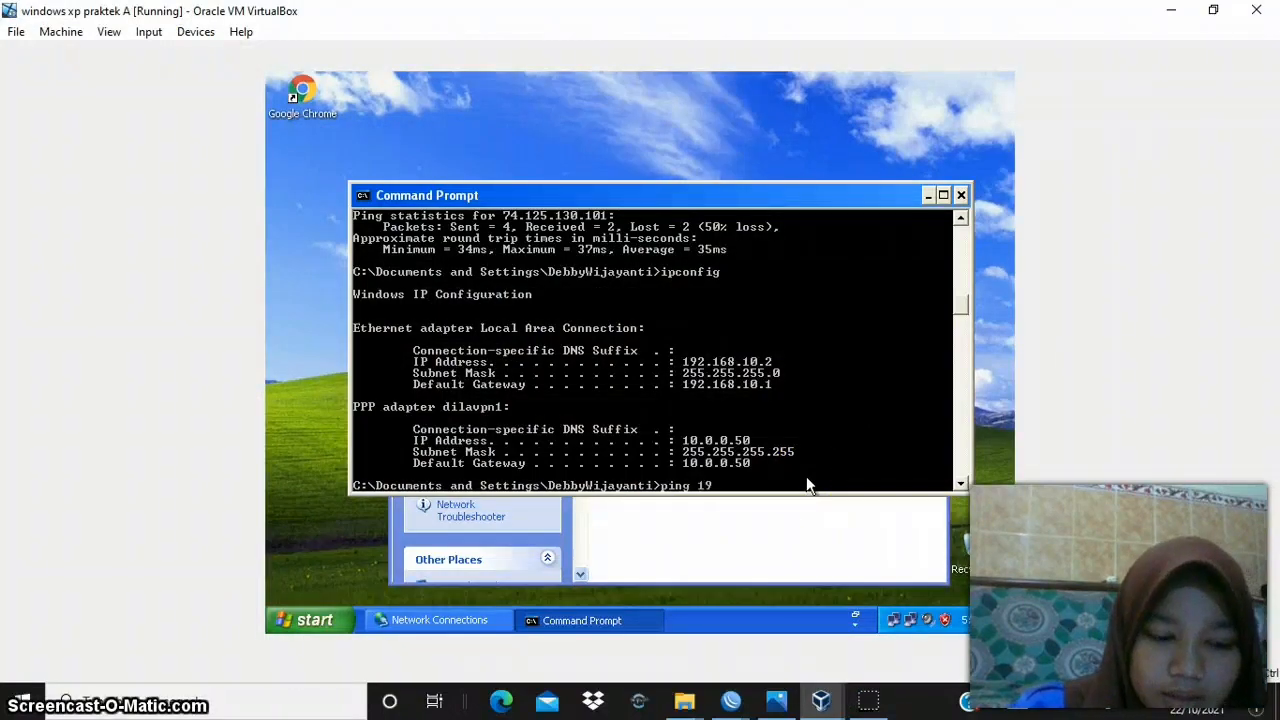
type("2.168.10.1")
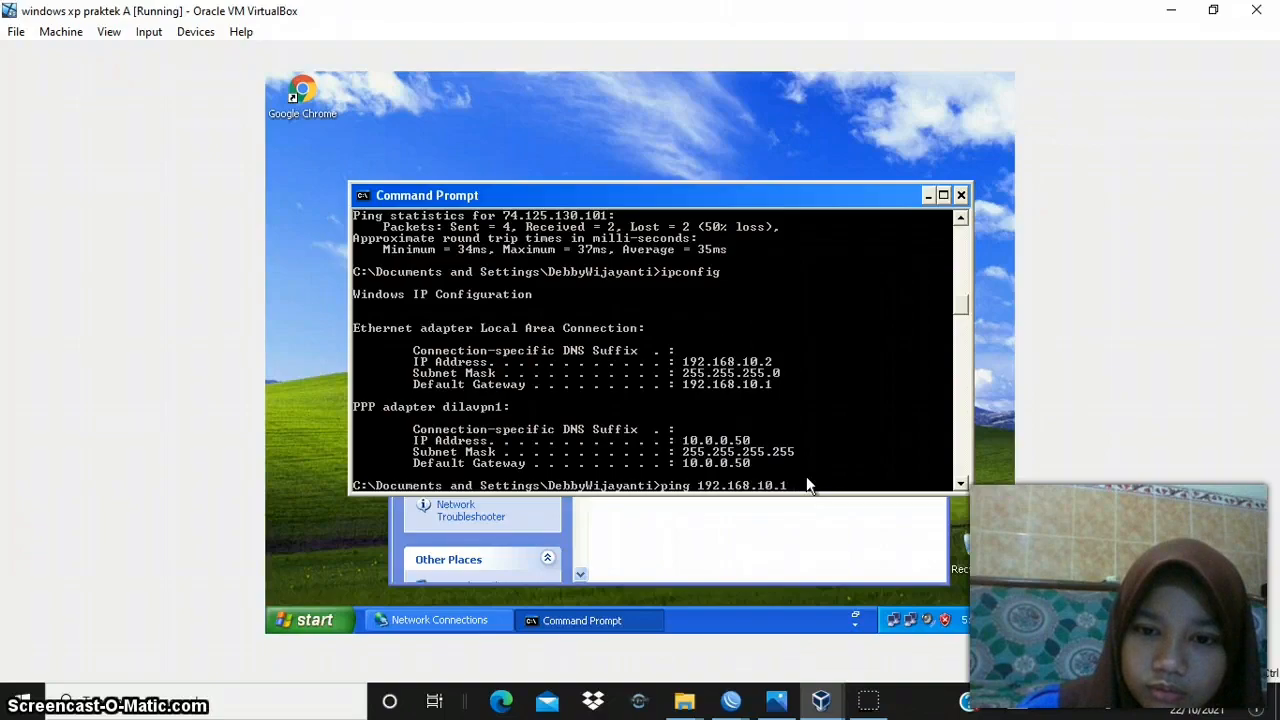
key("Return")
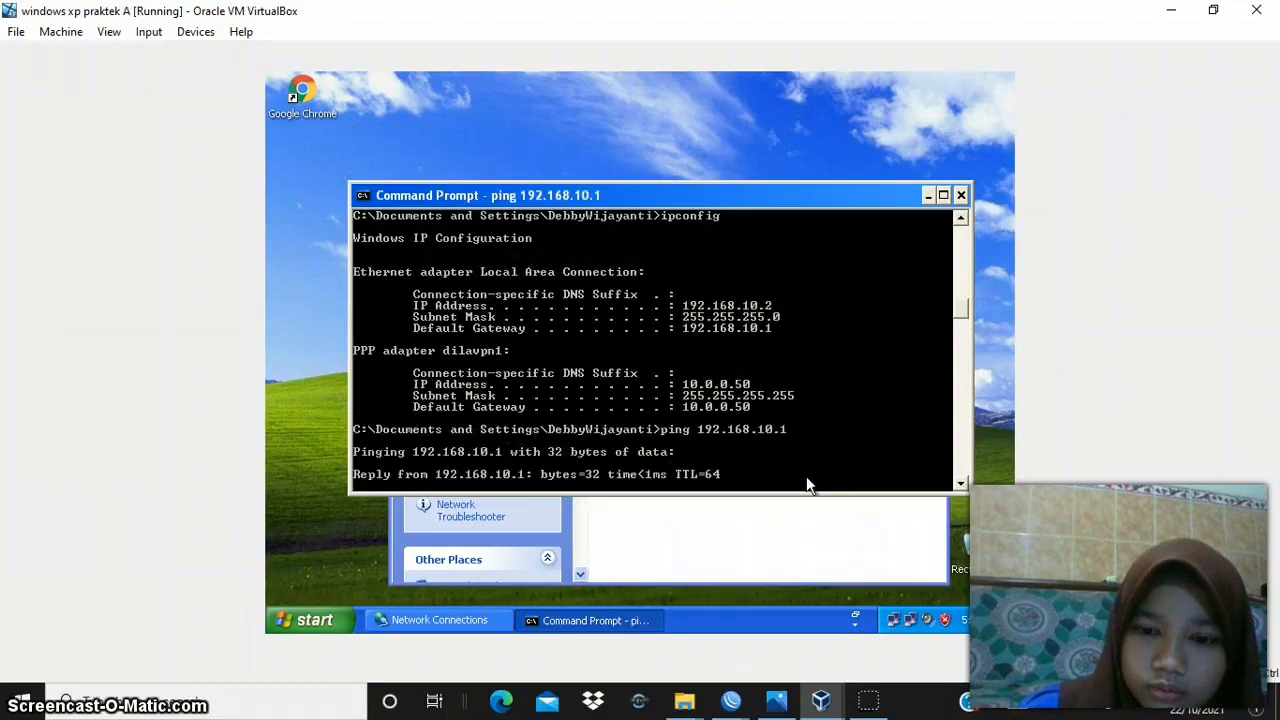
left_click(756, 434)
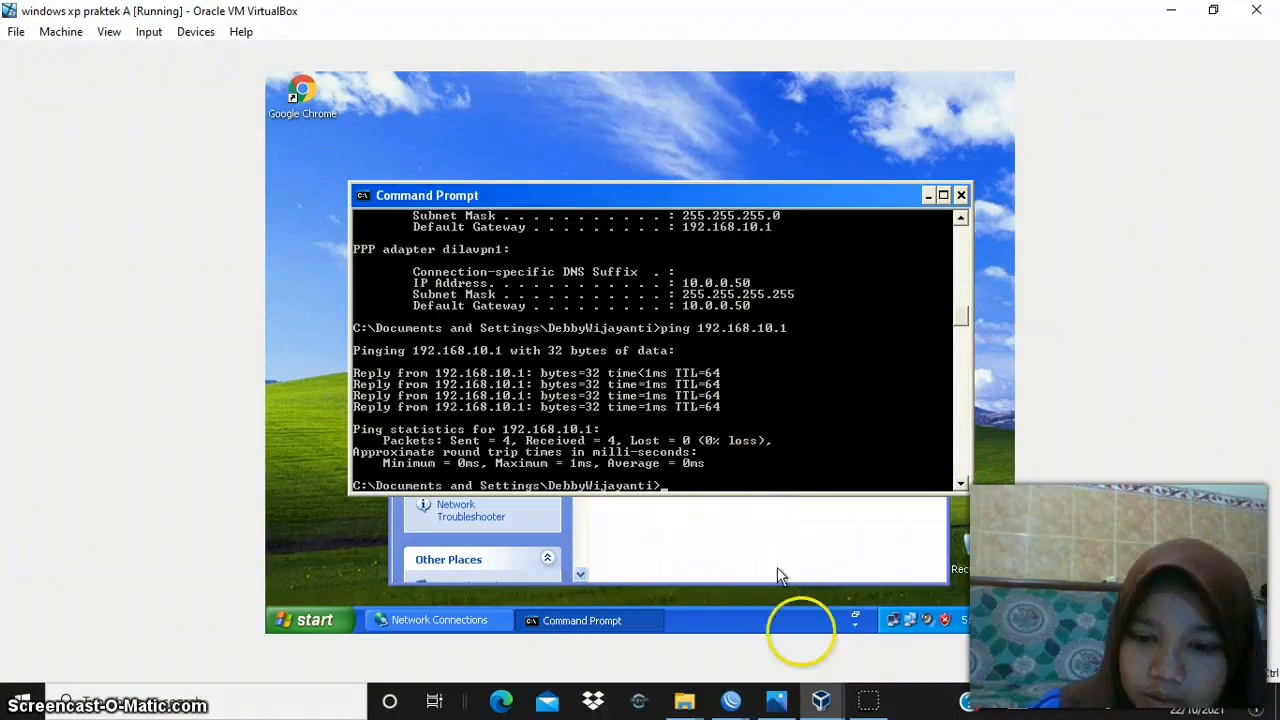
- Look up the Windows XP B client's LAN address in its ipconfig output and ping 192.168.50.2 from the Windows XP A client
left_click(822, 700)
left_click(905, 615)
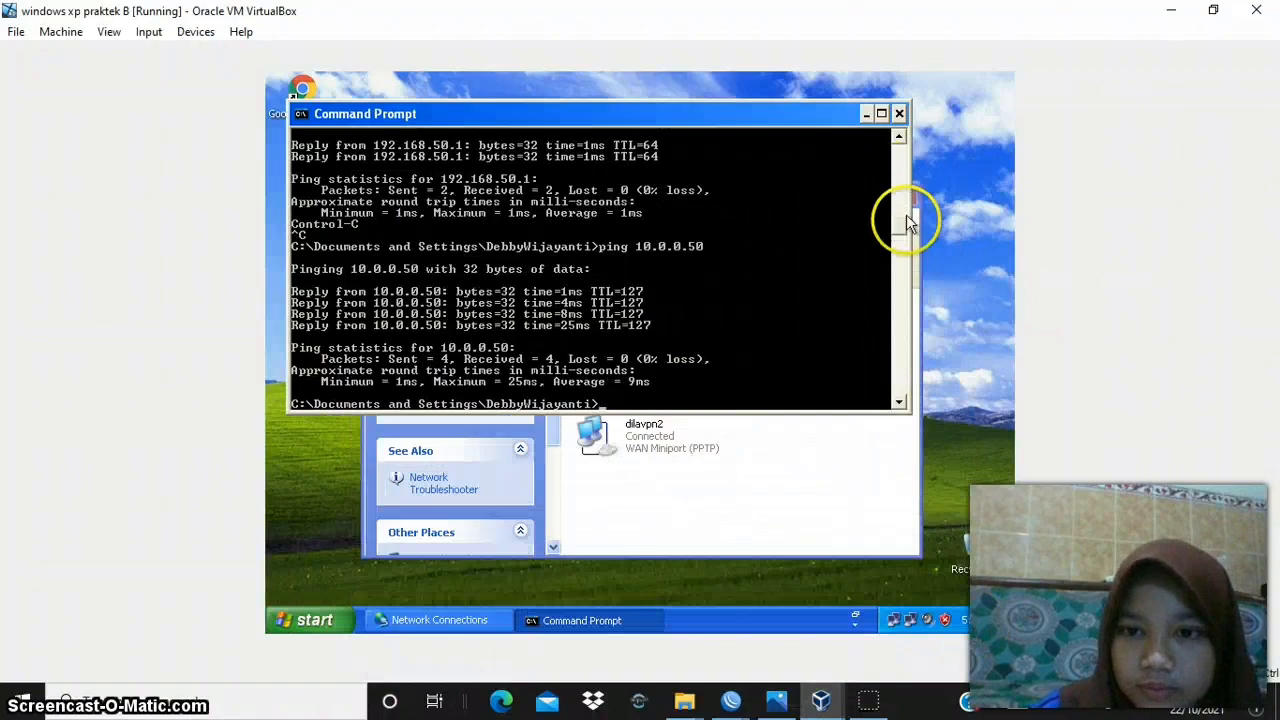
left_click_drag(903, 232, 897, 217)
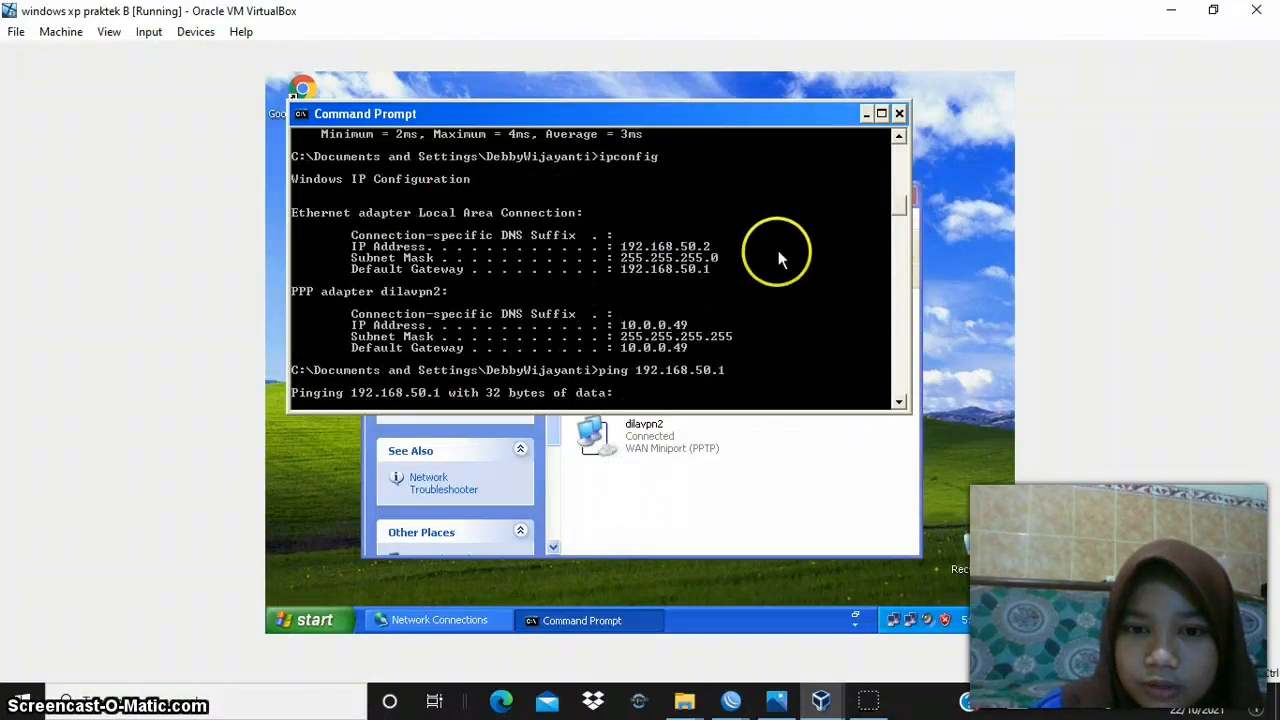
left_click(833, 703)
left_click(1110, 622)
key("Up")
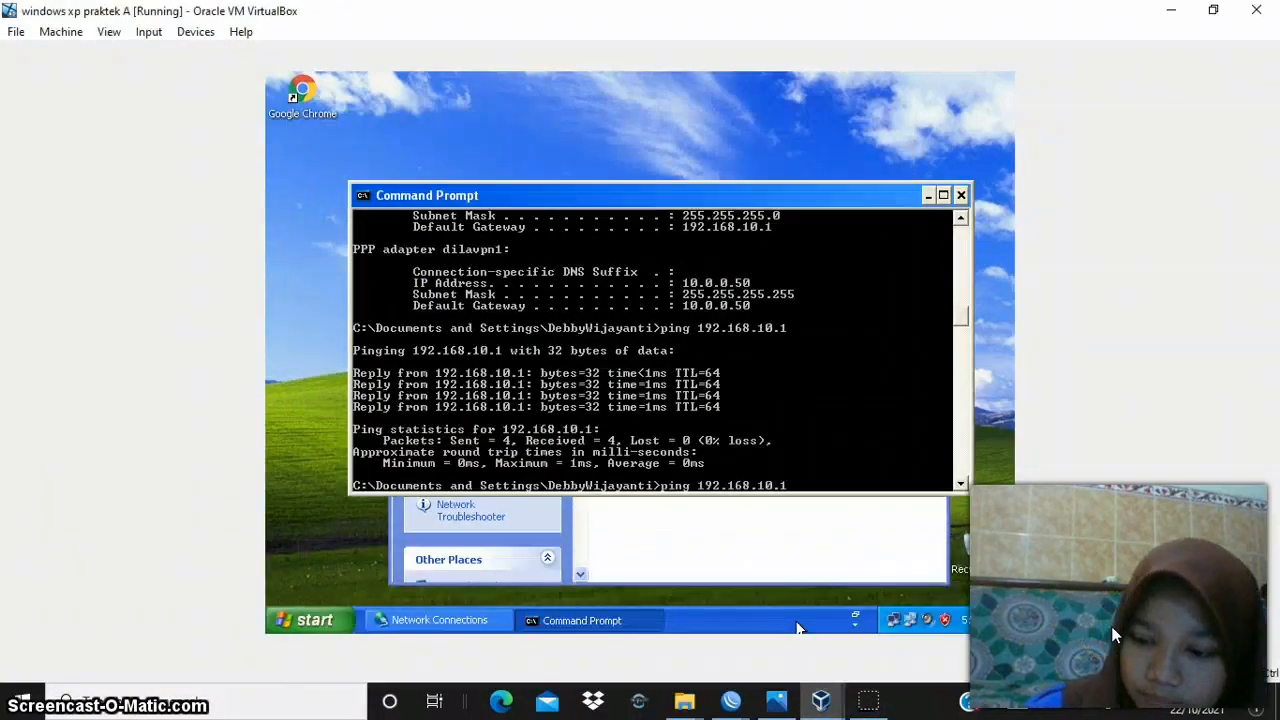
key("BackSpace")
key("BackSpace")
key("BackSpace")
key("BackSpace")
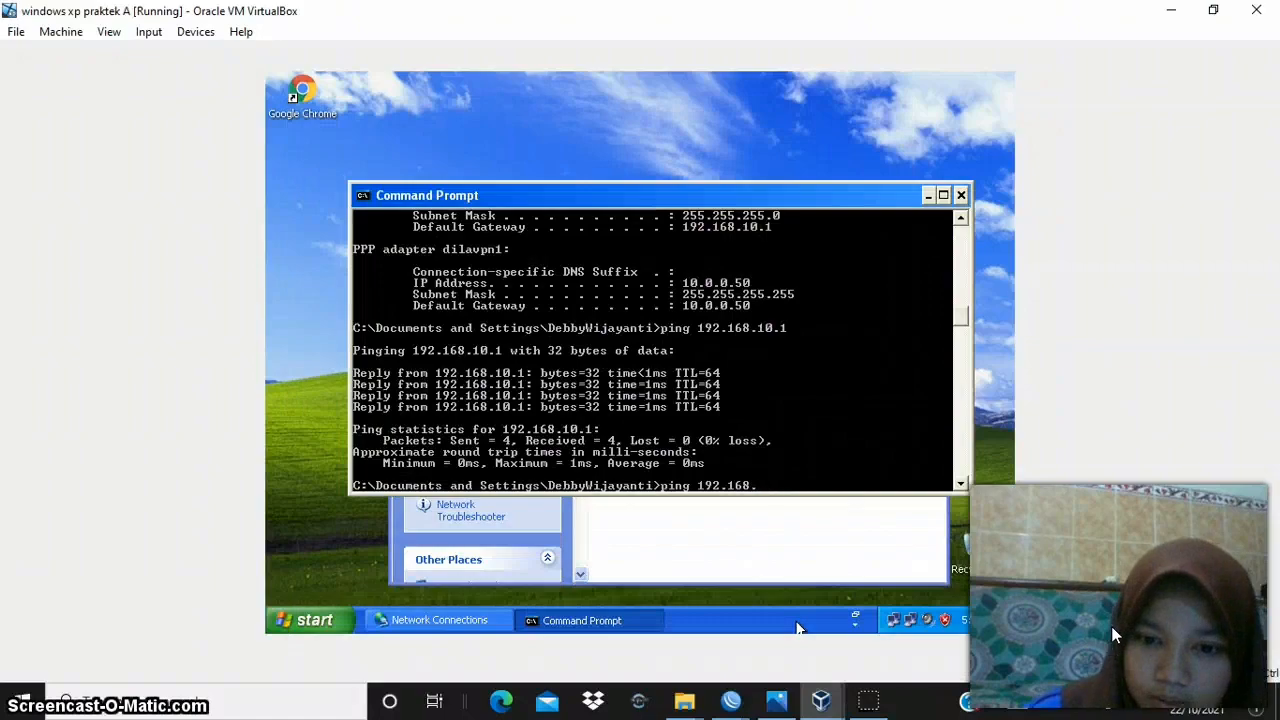
type("50.2")
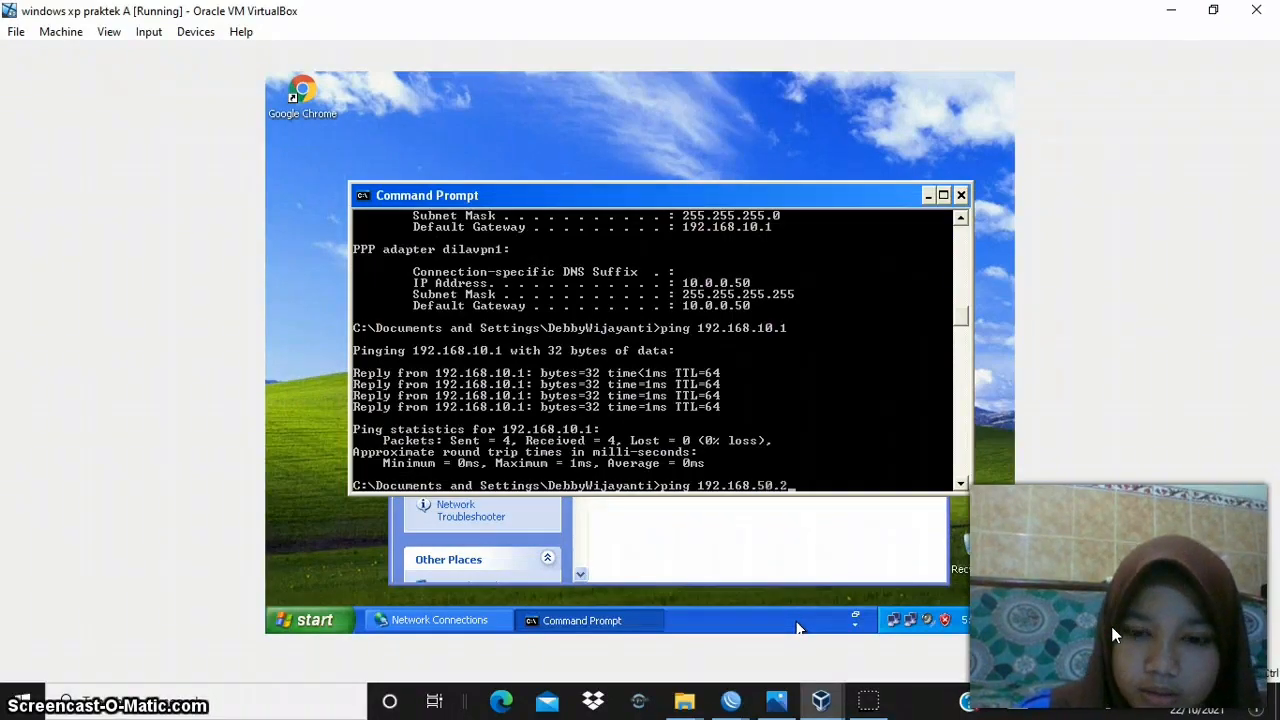
key("Return")
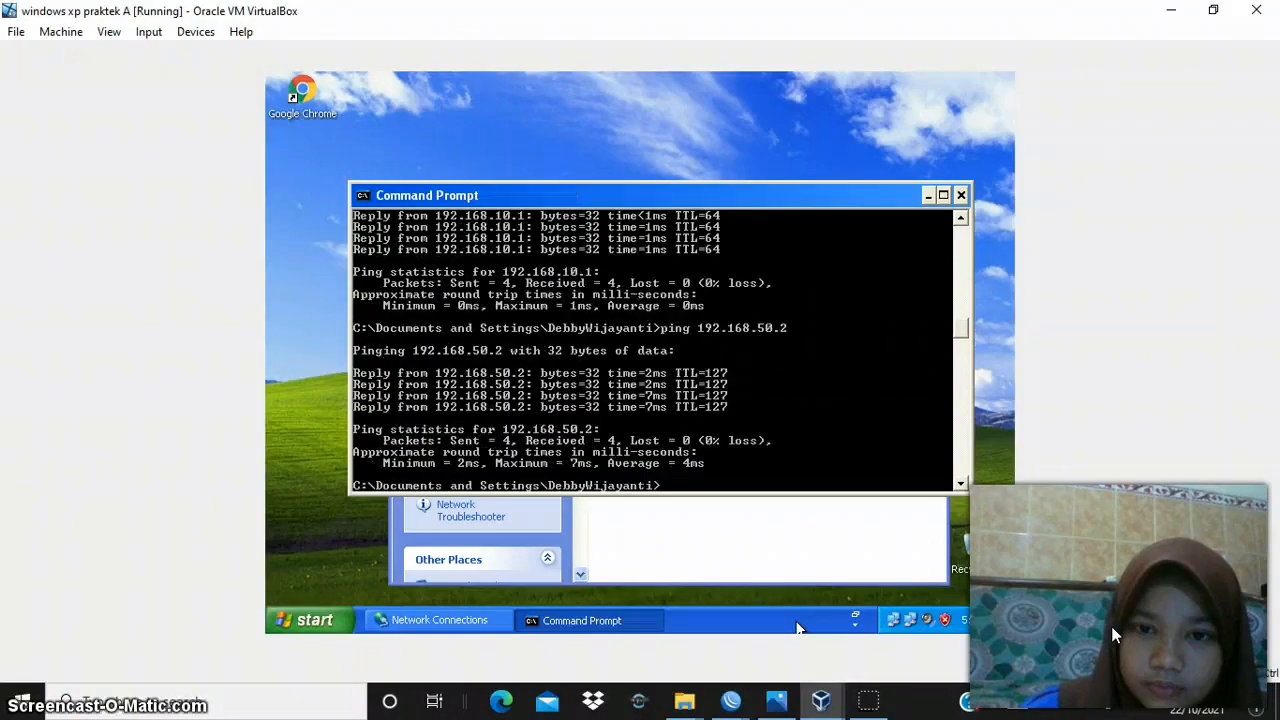
- Ping the Windows XP B client's VPN address, 10.0.0.49, from the Windows XP A Command Prompt
key("Up")
key("BackSpace")
key("BackSpace")
key("BackSpace")
key("BackSpace")
key("BackSpace")
key("BackSpace")
key("BackSpace")
key("BackSpace")
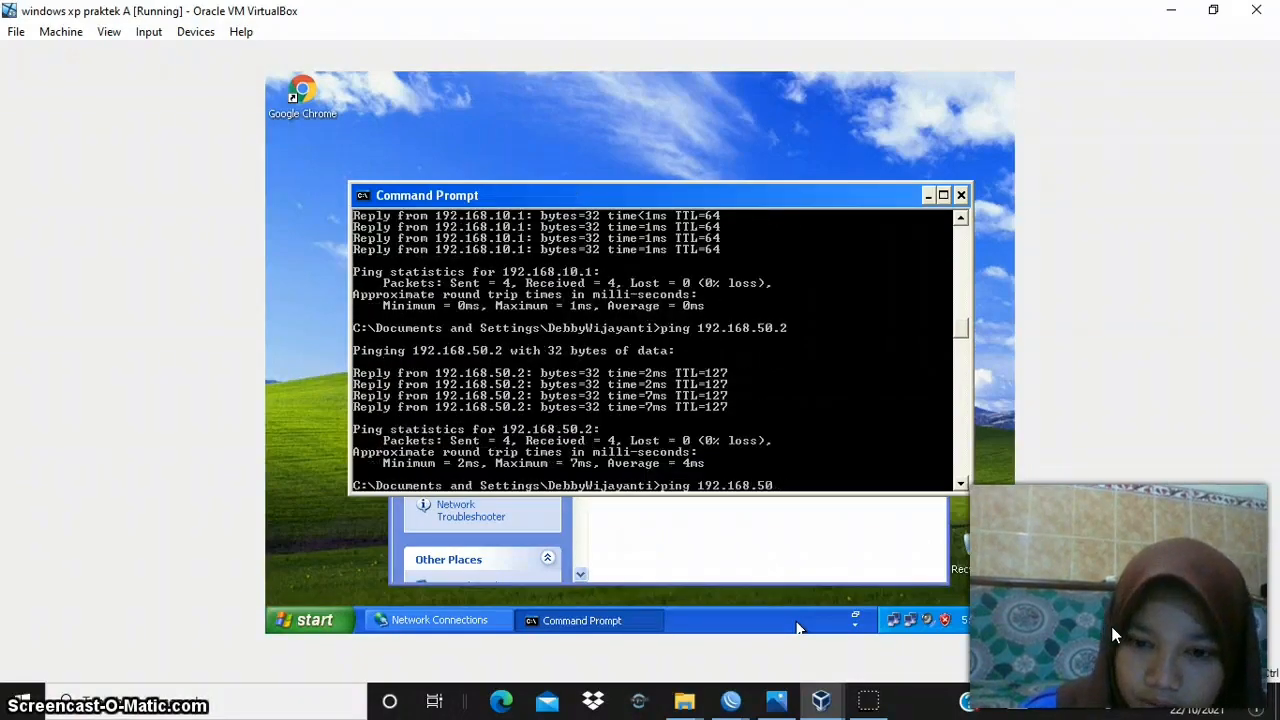
key("BackSpace")
key("BackSpace")
key("BackSpace")
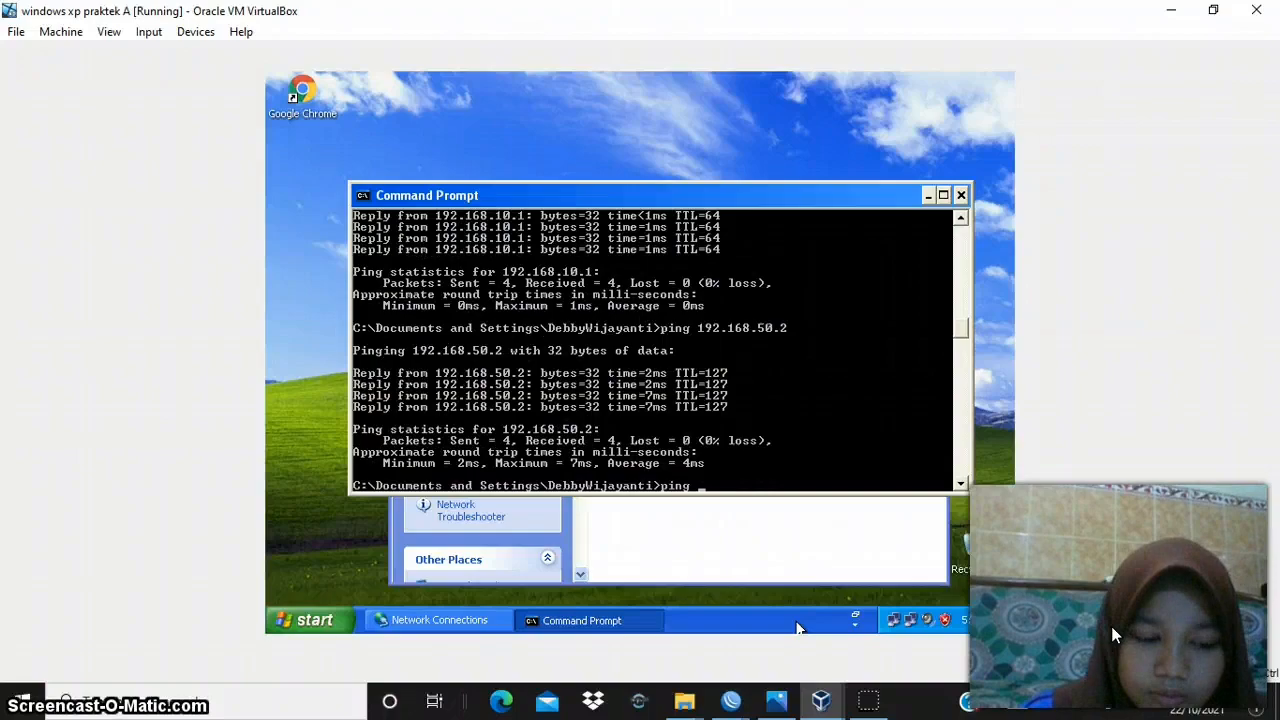
type(".0")
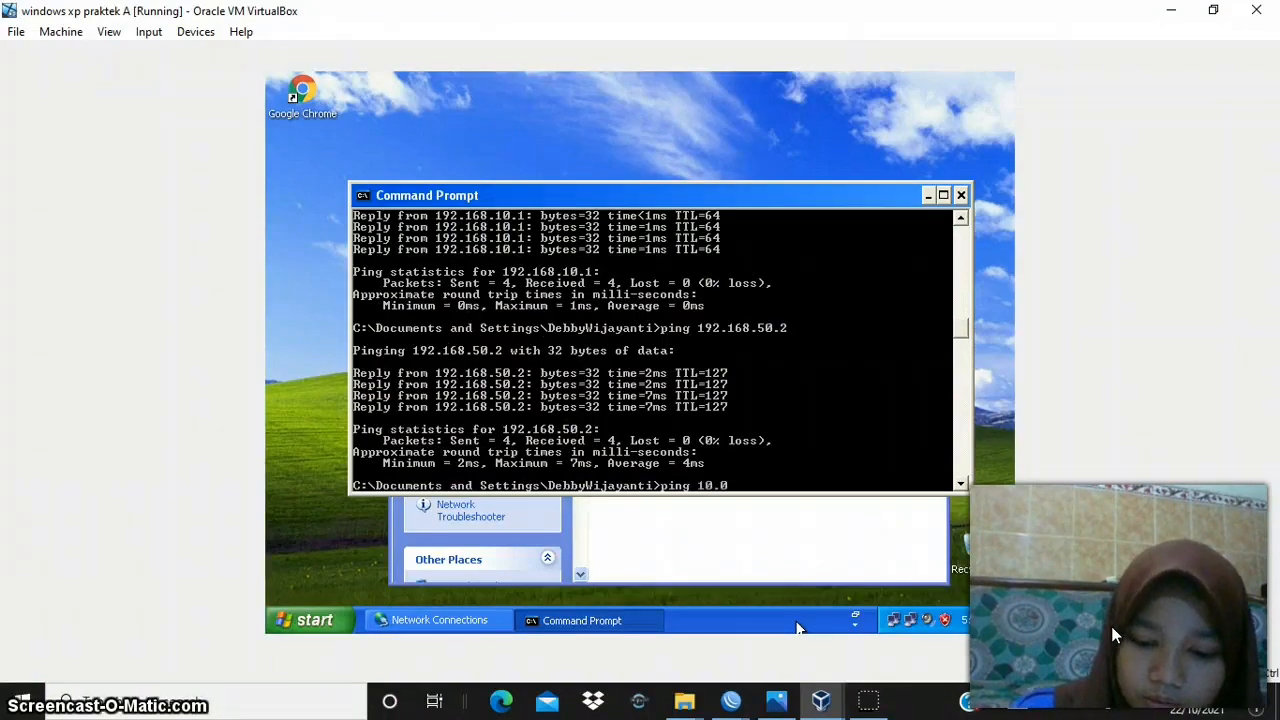
type(".0.49")
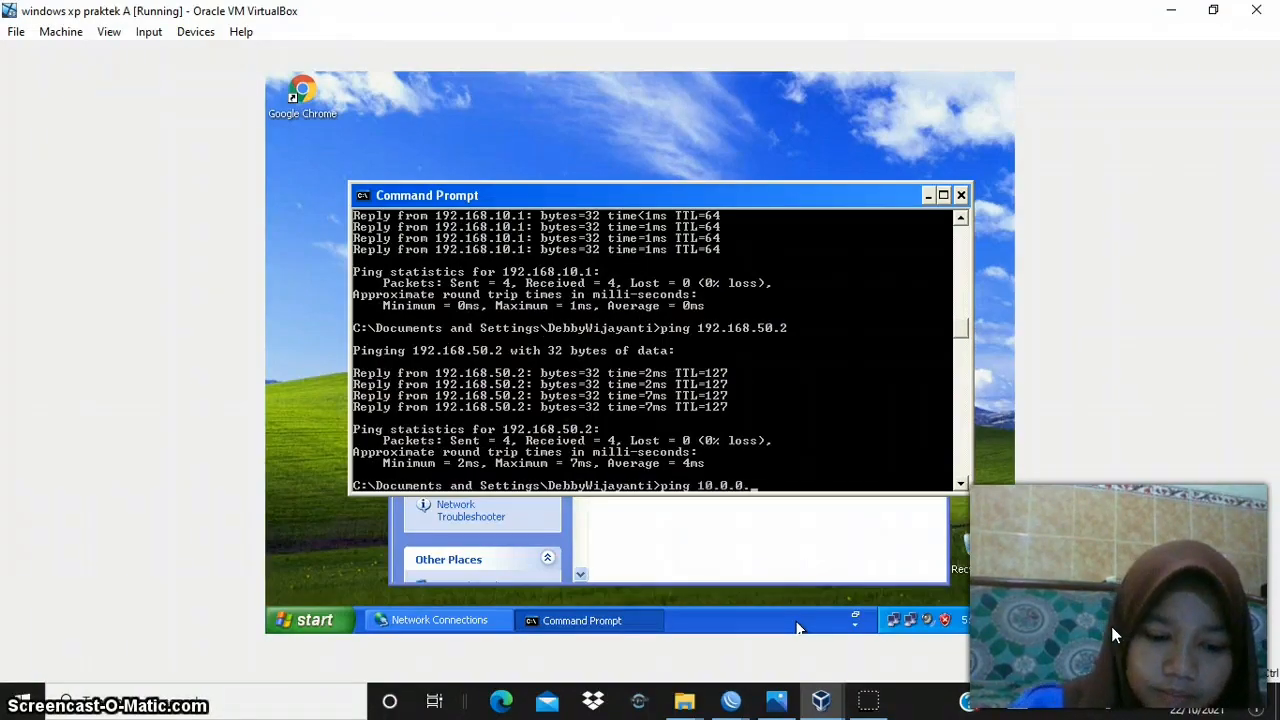
key("Return")
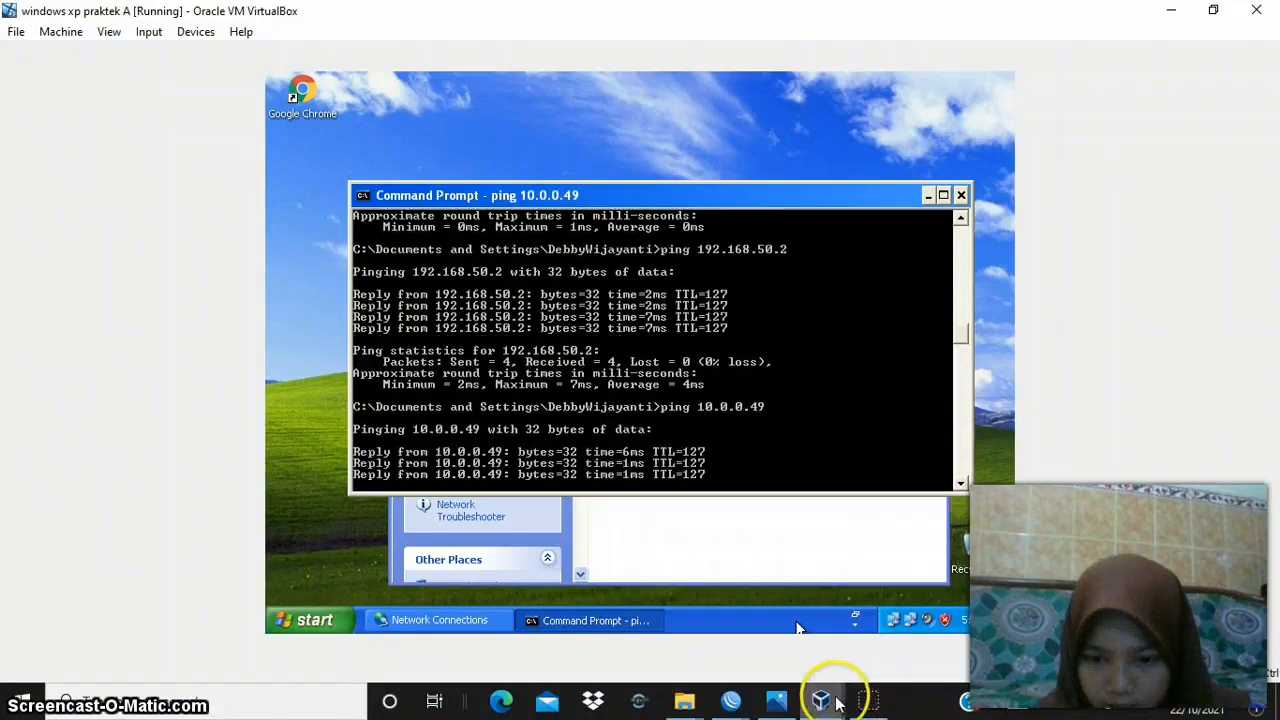
- Ping the Windows XP A client at 192.168.10.2 from the Windows XP B client and return to the VPN 2.png topology diagram in Photos
mouse_move(848, 698)
left_click(954, 602)
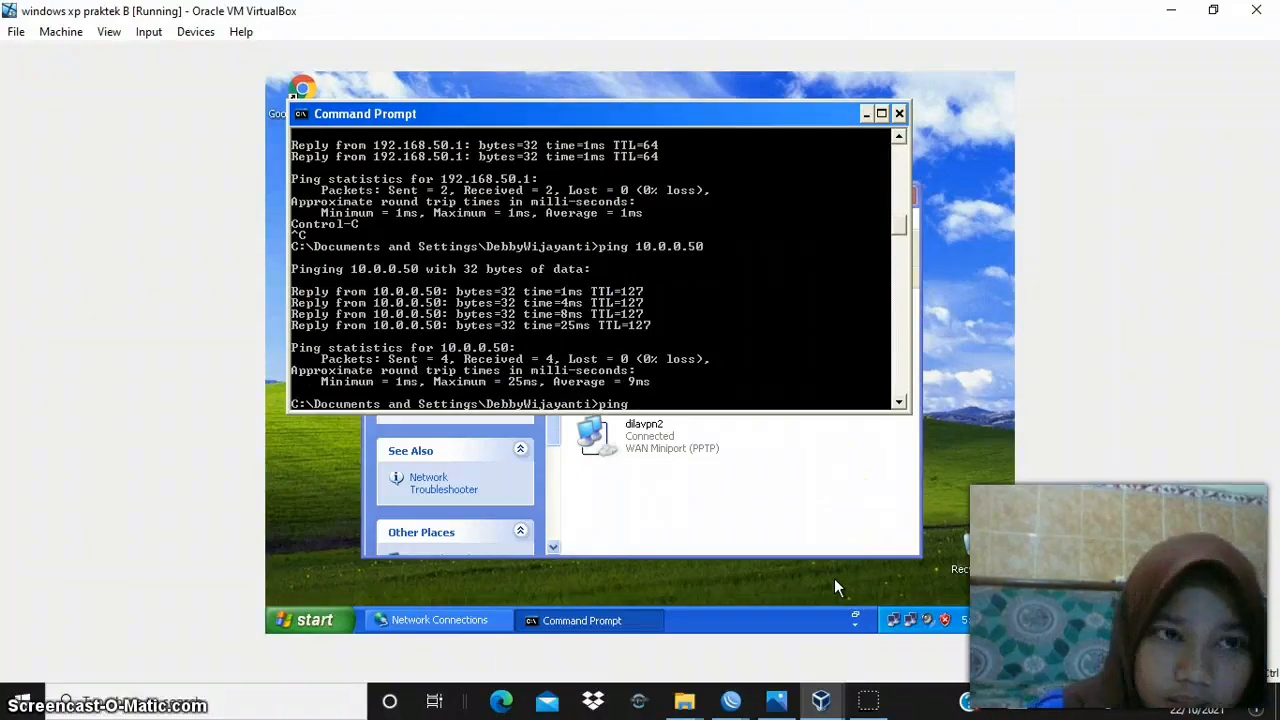
type("192.168.10.")
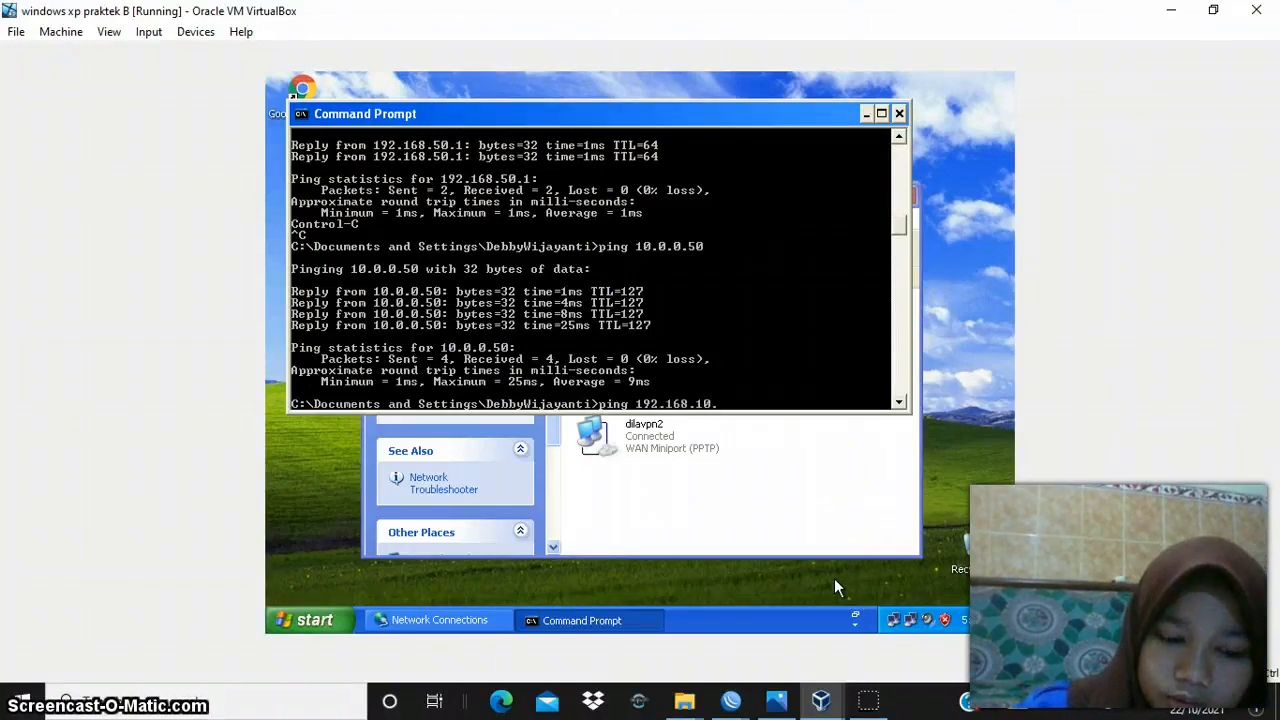
type("2")
key("Return")
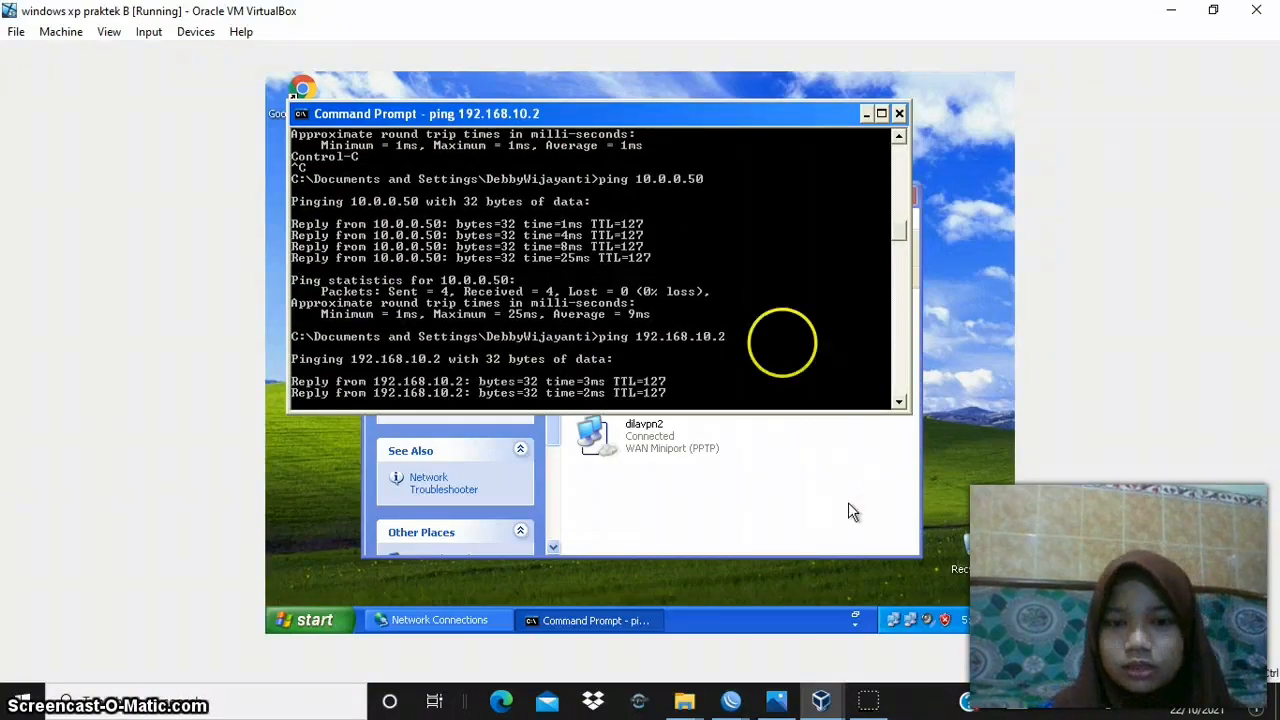
left_click(765, 476)
left_click(765, 479)
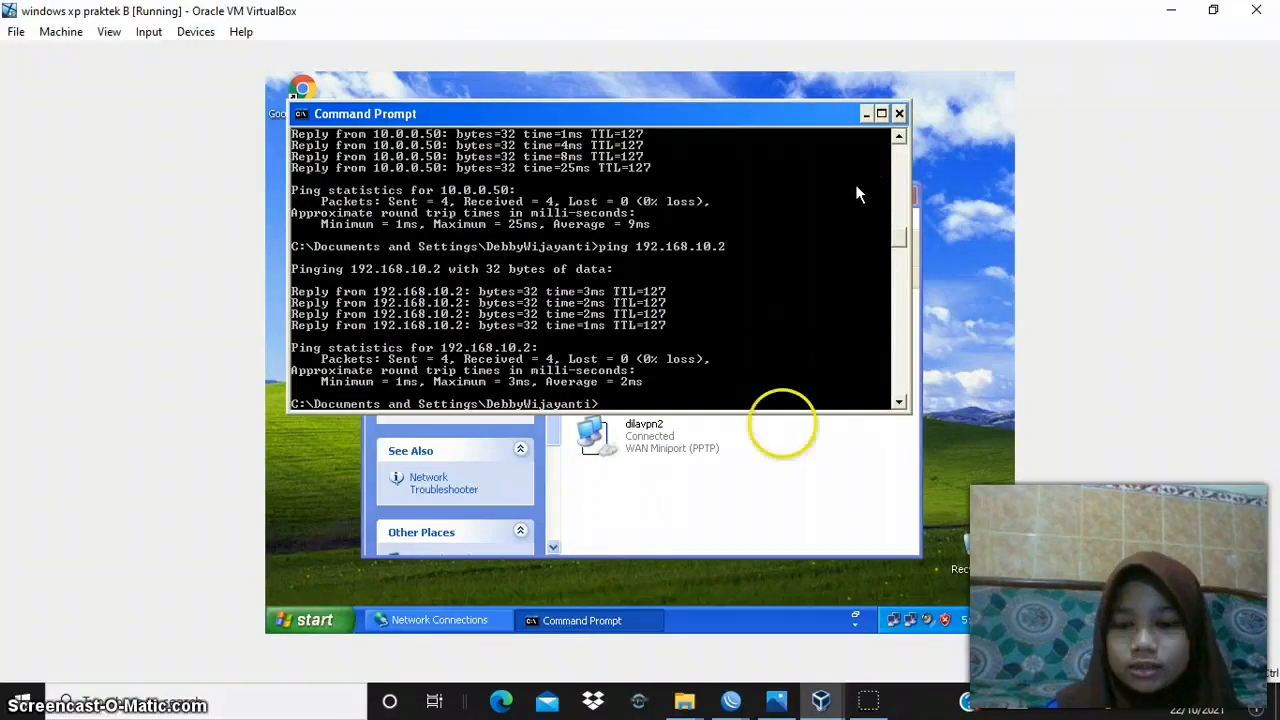
left_click(776, 703)
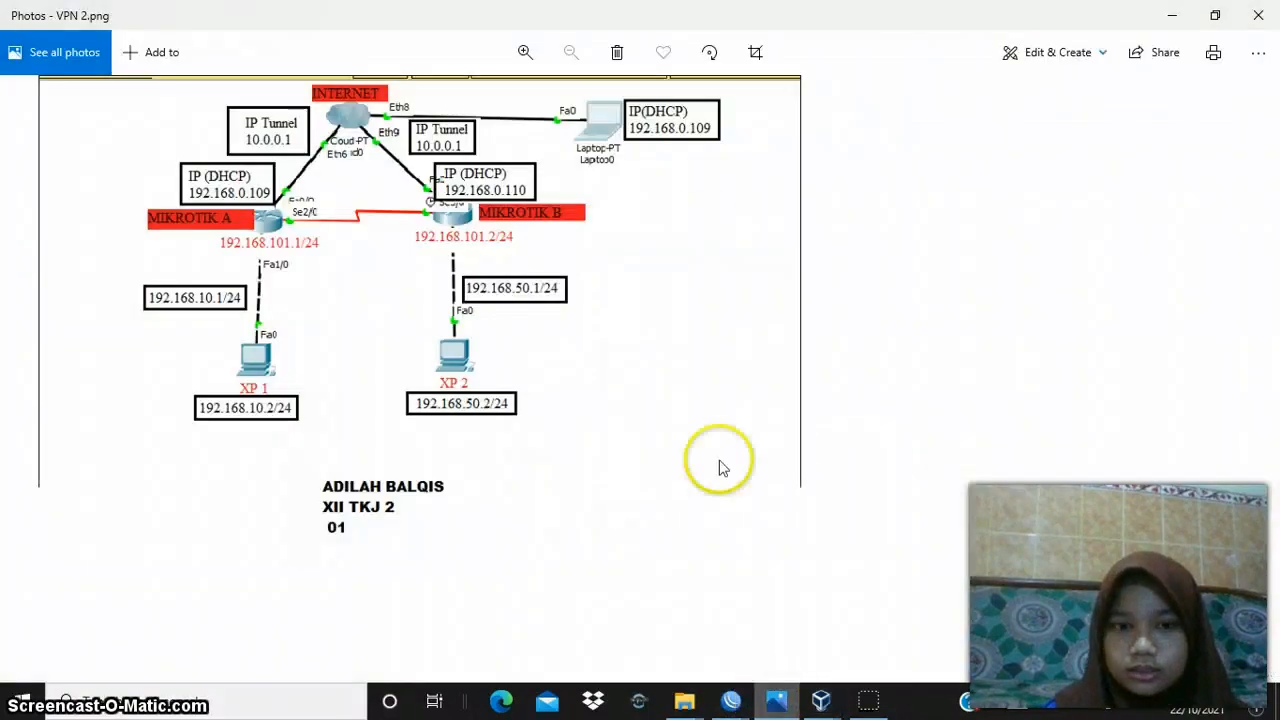